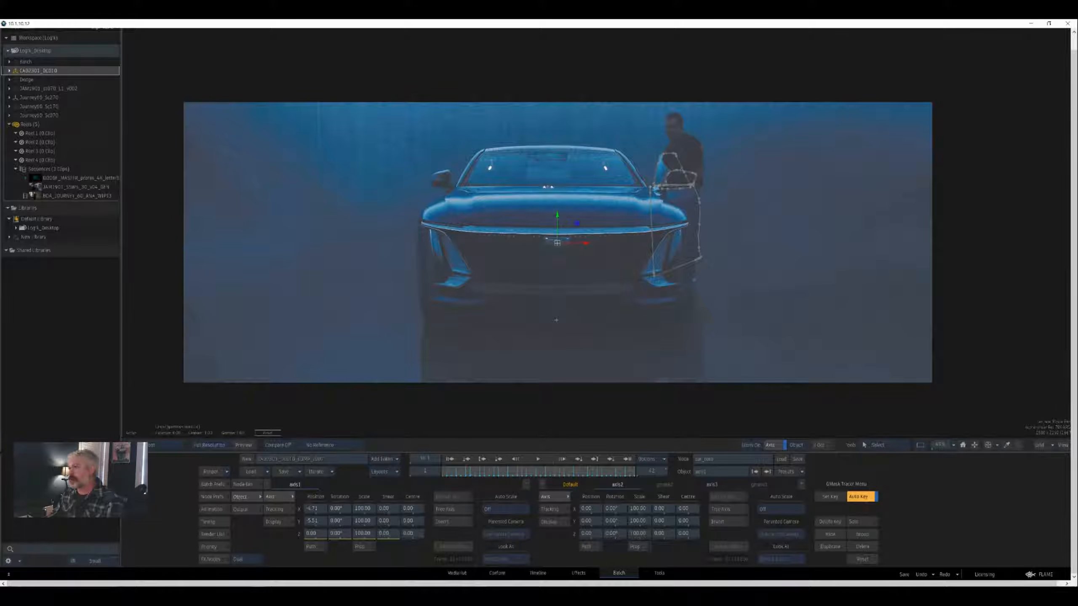
- Clear the axis selection and examine the car_roto and reflection_roto mask hierarchy and the mask shapes around the car door
left_click(1007, 412)
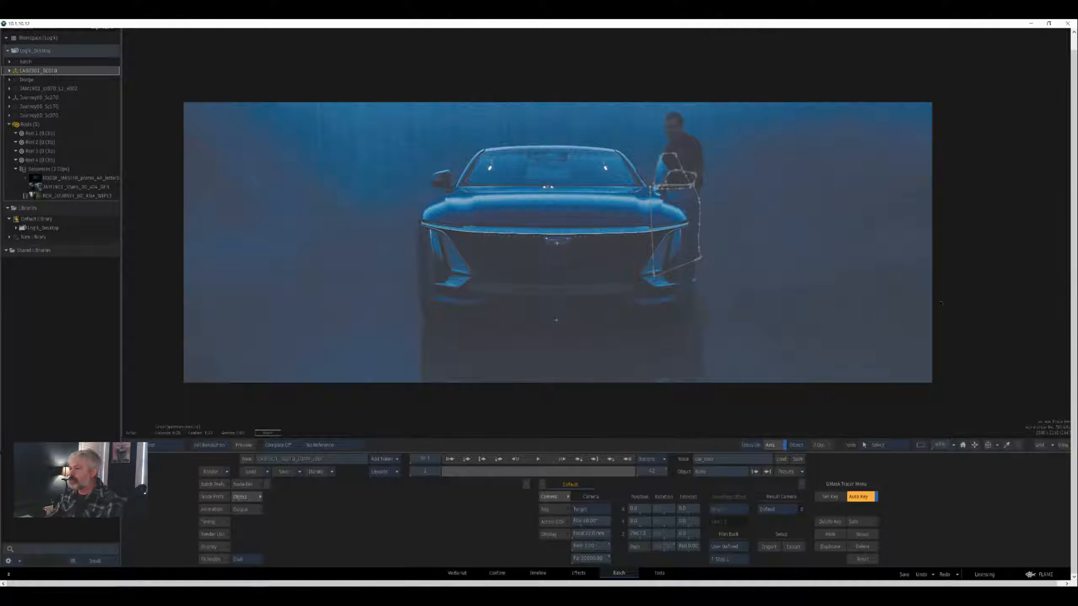
left_click_drag(1028, 330, 1018, 308)
key("Escape")
left_click_drag(832, 270, 501, 270)
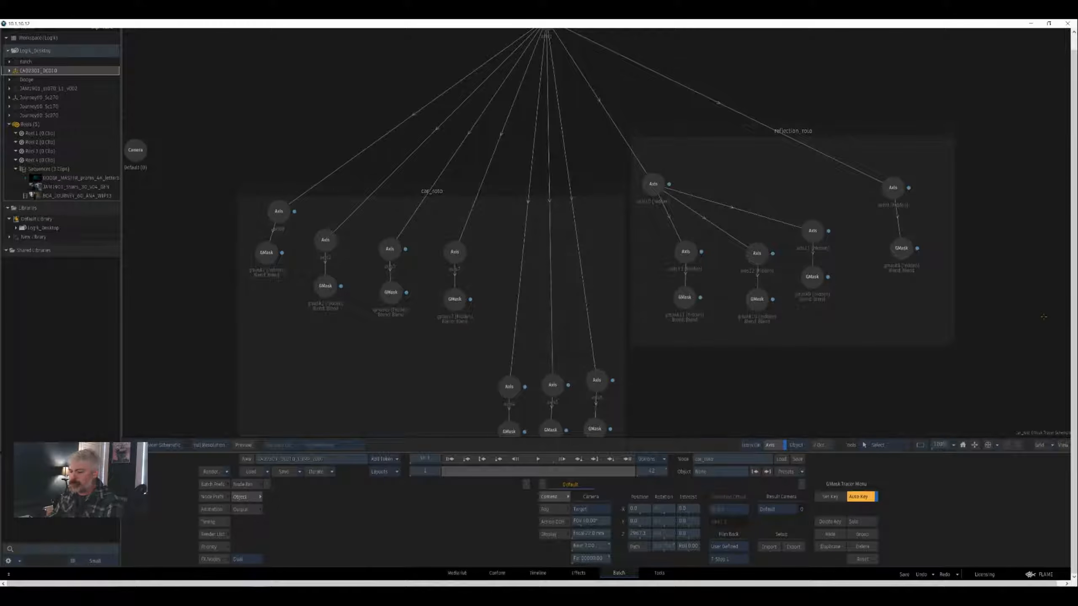
key("Tab")
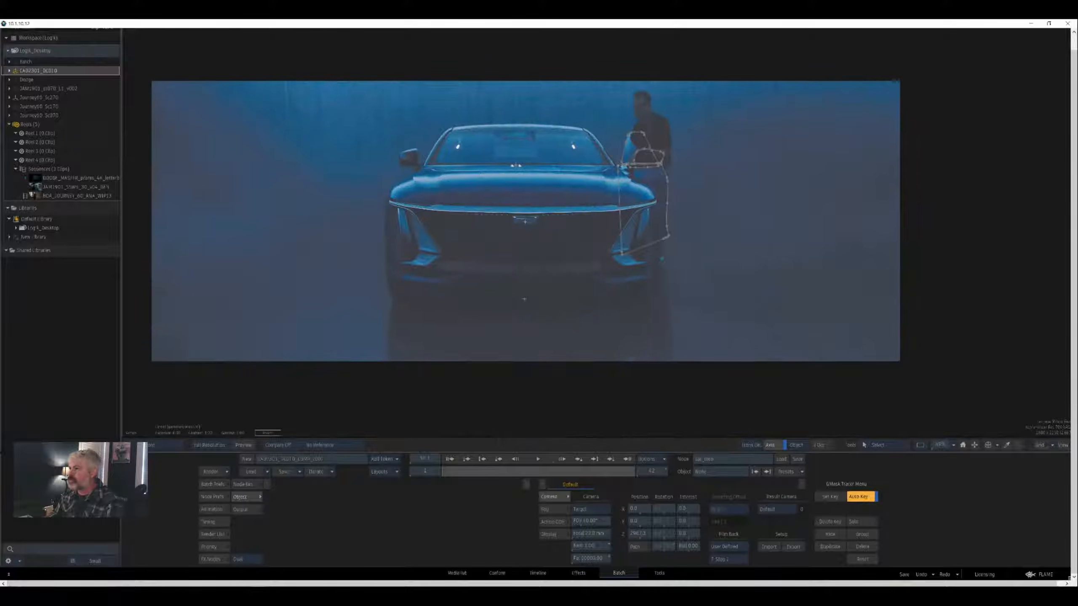
left_click_drag(1052, 361, 974, 426)
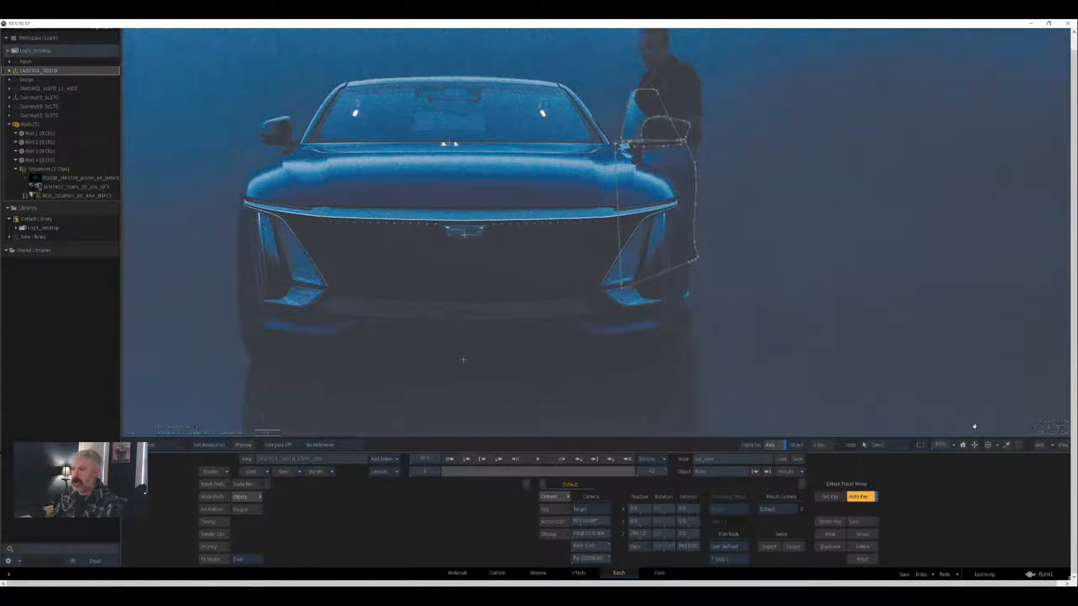
scroll(597, 229, "up", 6)
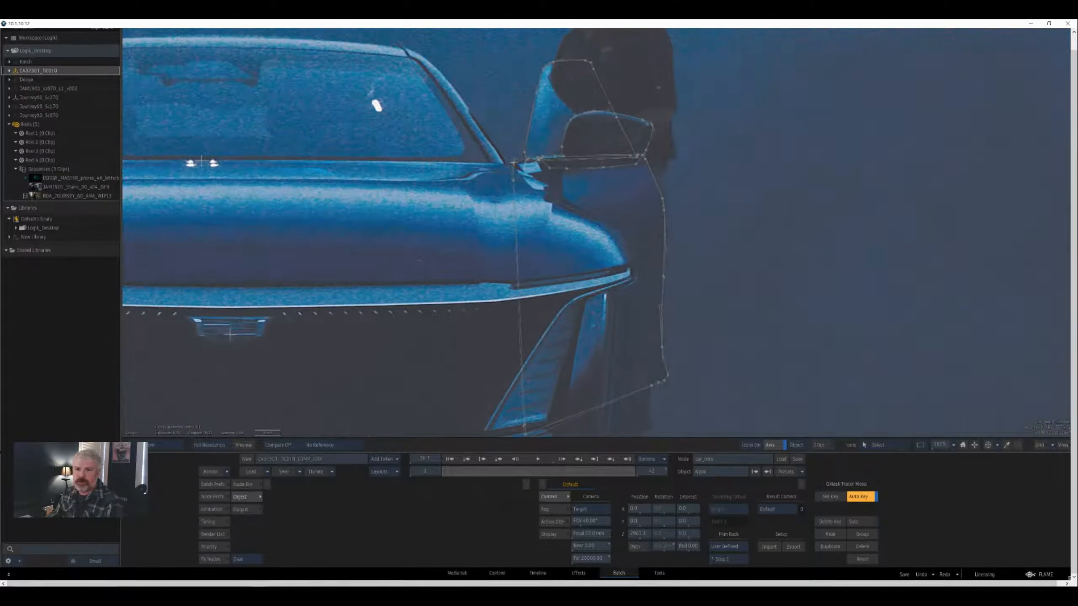
- Step through the frames to check how the door, window and mirror masks follow the car door as it opens
key("Right")
key("Right")
key("Right")
key("Right")
key("Right")
key("Right")
key("Right")
key("Right")
key("Right")
key("Right")
key("Right")
key("Right")
key("Right")
key("Right")
key("Right")
key("Right")
key("Right")
key("Right")
key("Right")
key("Right")
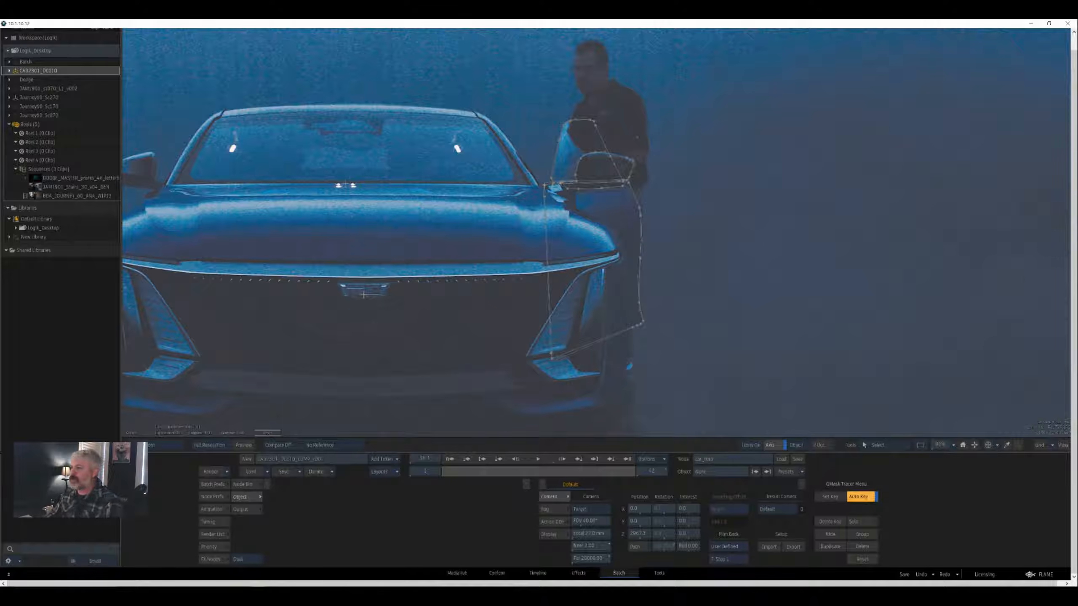
- Select the parent axis of the leftmost lower mask in the car_roto group and inspect its pivot at the door hinge
key("grave")
left_click_drag(1026, 342, 1029, 291)
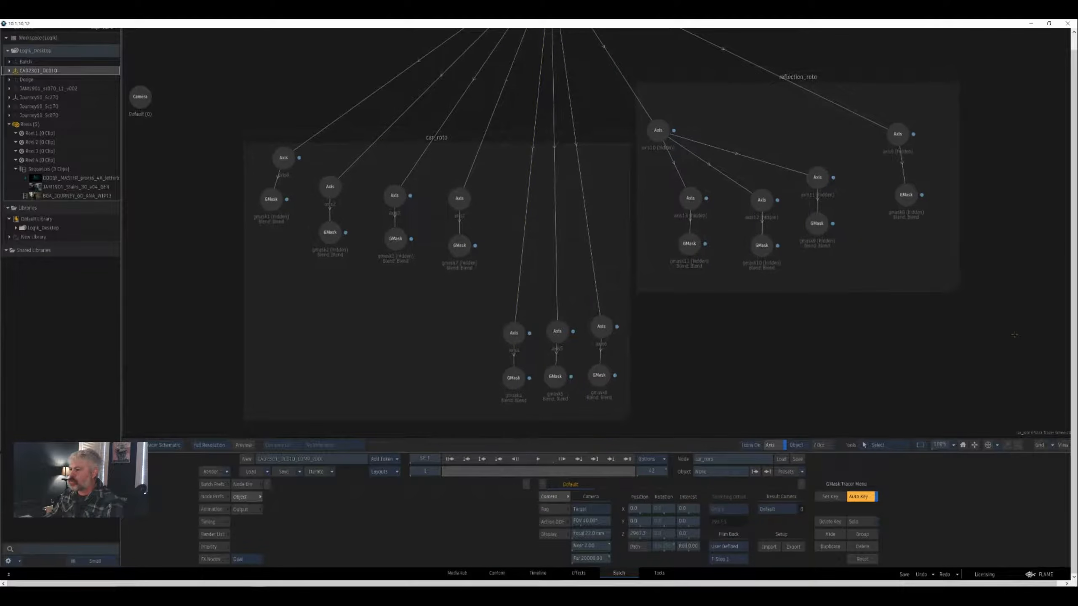
left_click(514, 333)
key("F1")
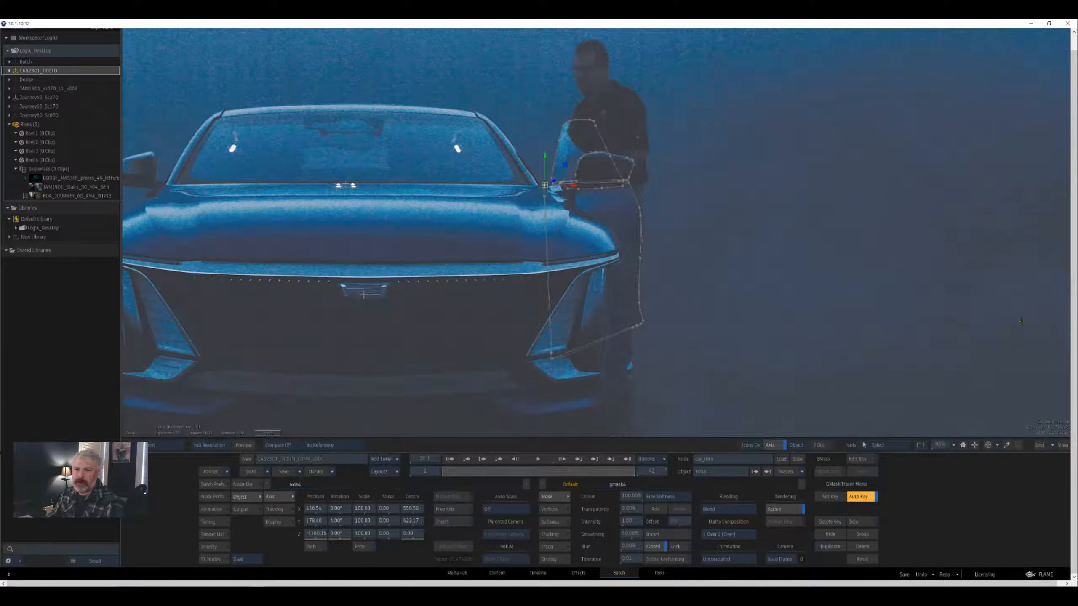
scroll(478, 227, "up", 5)
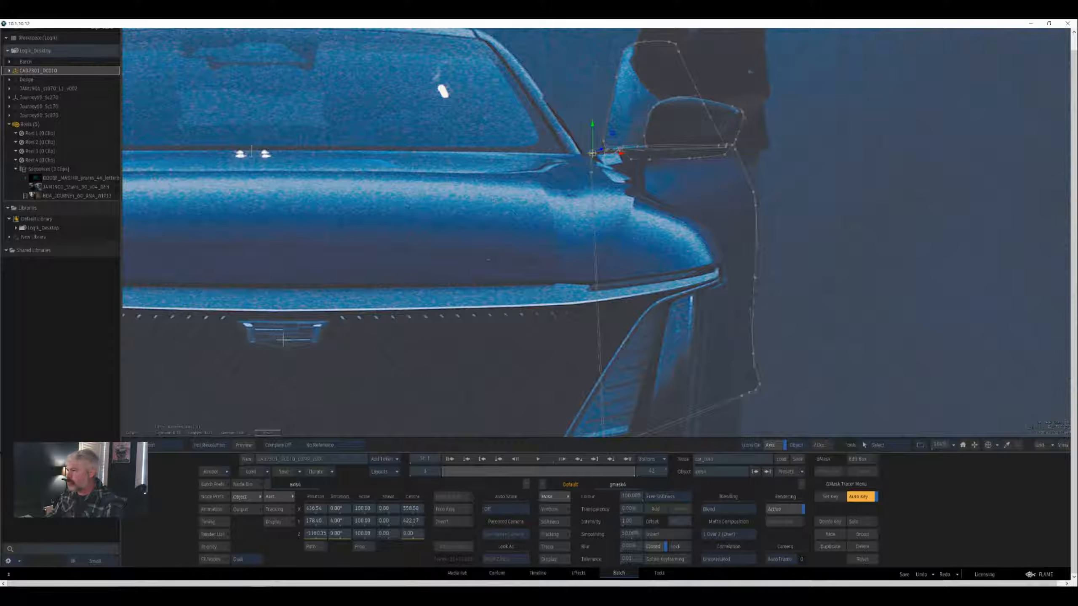
- Set up a two-view layout showing the car_roto mask schematic beside the graded car image
key("F4")
key("F1")
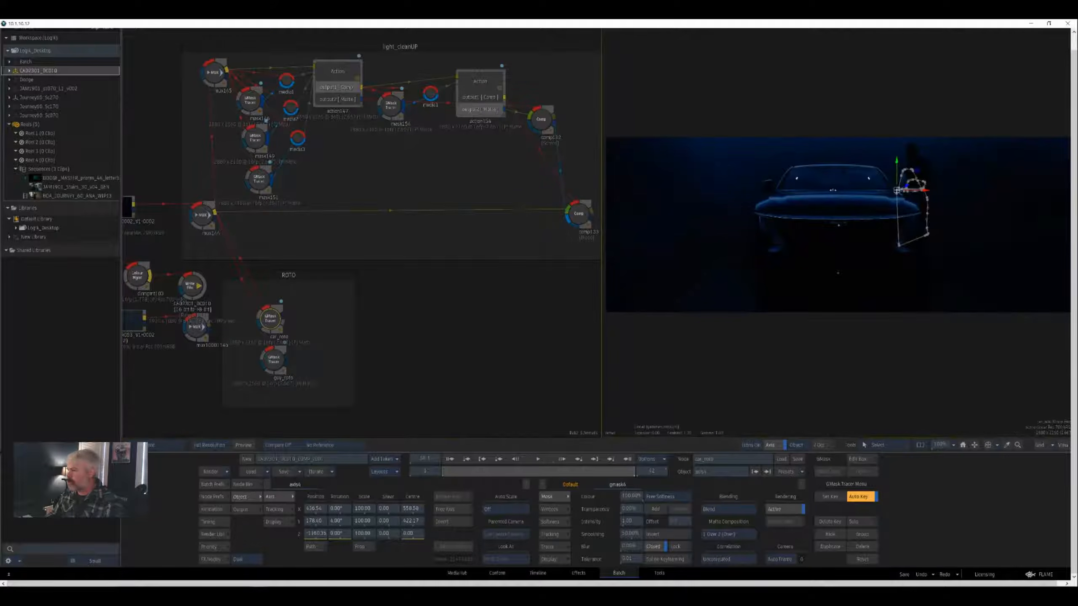
key("g")
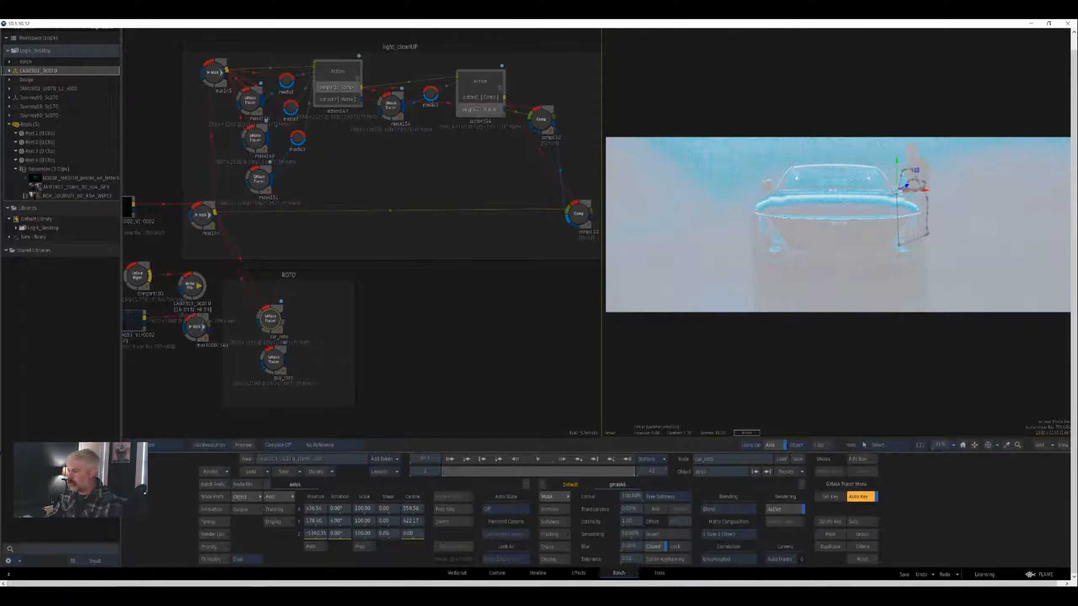
left_click_drag(1019, 305, 808, 270)
key("Escape")
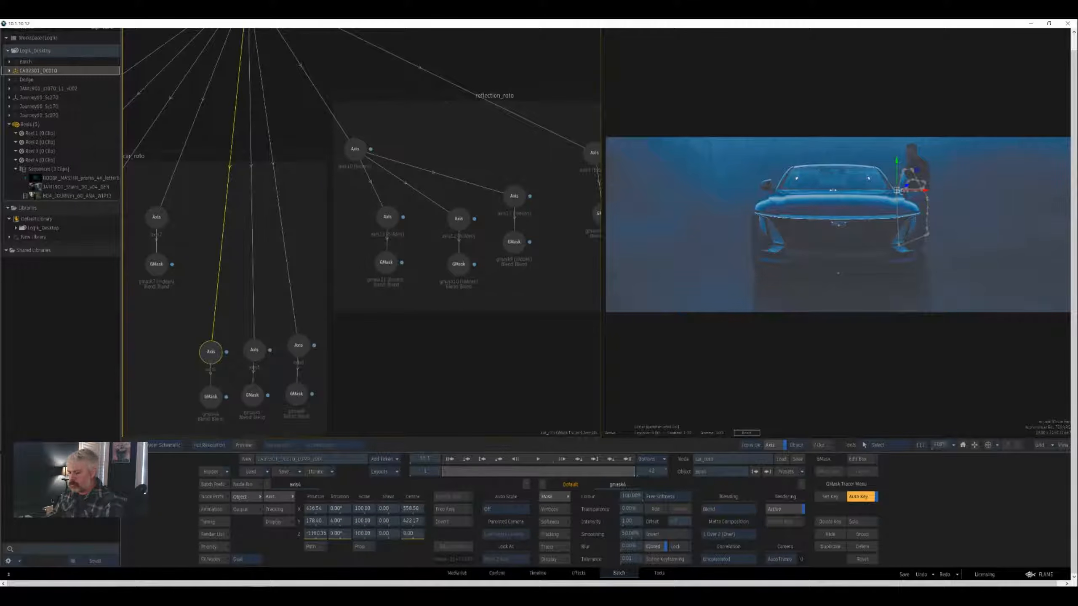
- Switch the image view to the 3D working view and orbit it to examine the door masks from above
key("F5")
key("F5")
key("F5")
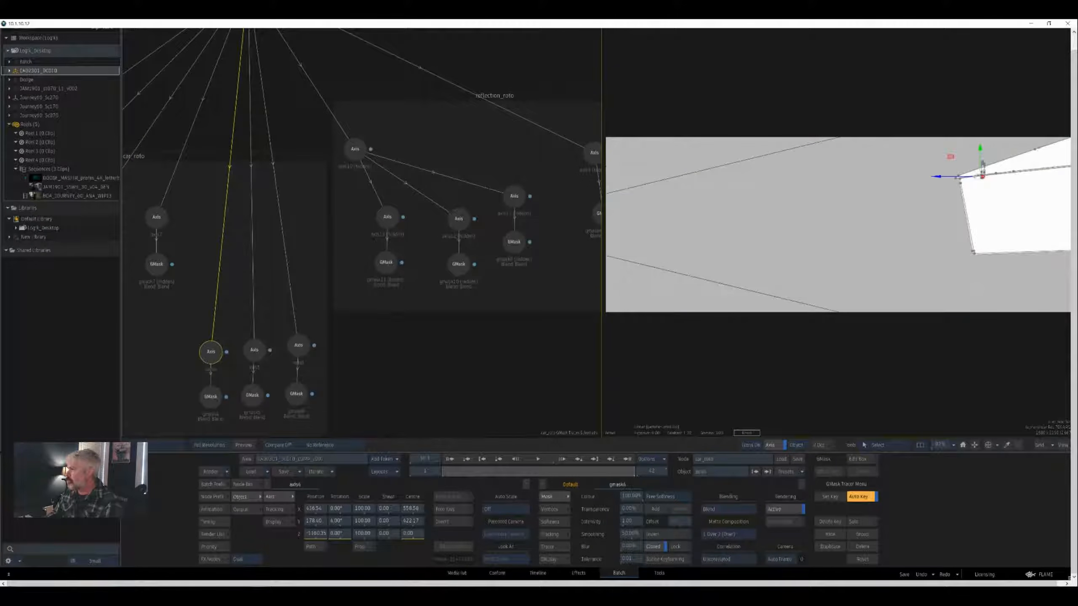
left_click_drag(951, 212, 819, 295)
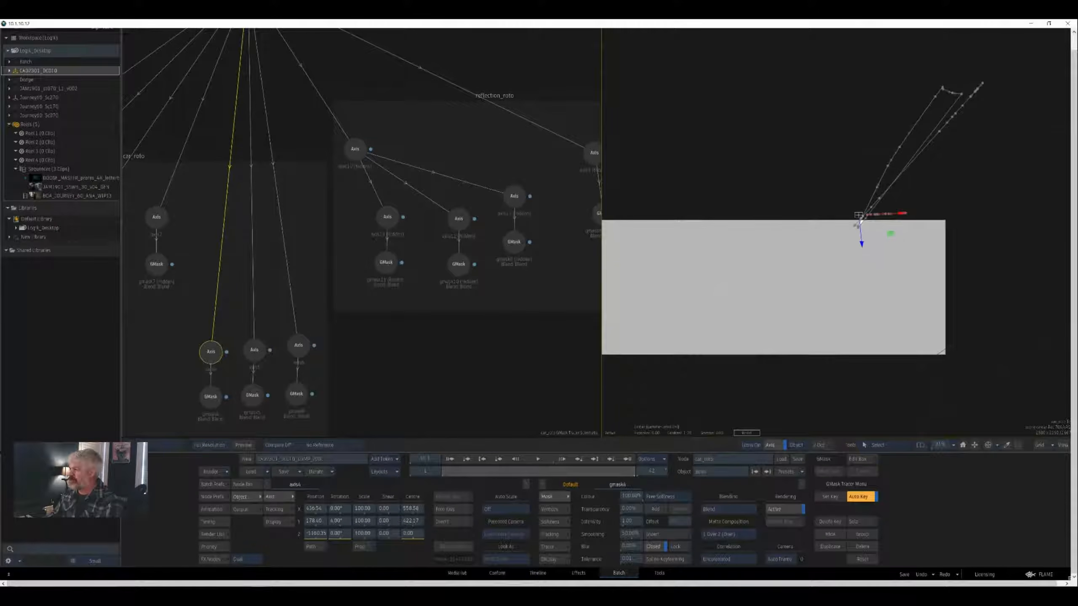
left_click_drag(882, 247, 825, 281)
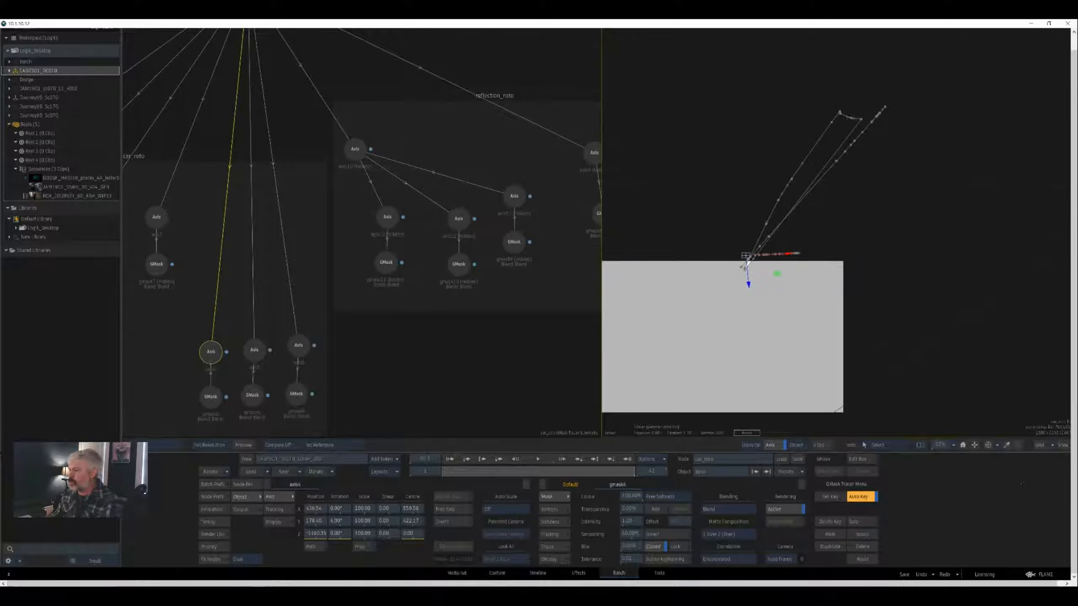
mouse_move(339, 521)
left_mouse_down()
mouse_move(305, 521)
mouse_move(329, 521)
left_mouse_up()
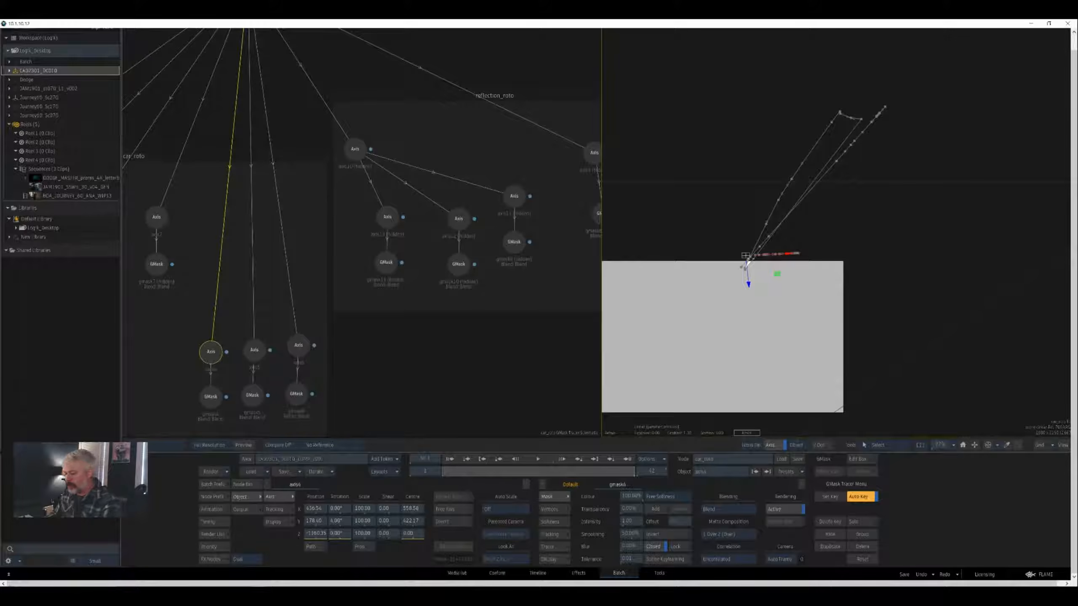
- Show the matte result and orbit around the door masks to examine their orientation in 3D space
key("F5")
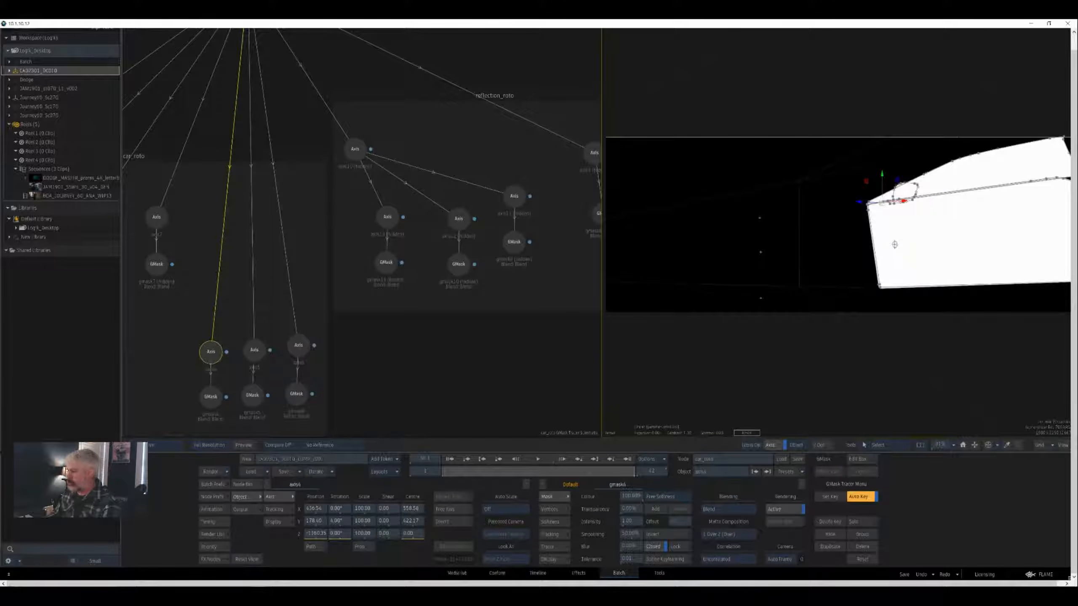
key("o")
left_click_drag(895, 244, 971, 250)
left_click_drag(812, 233, 965, 296)
left_click_drag(804, 201, 921, 298)
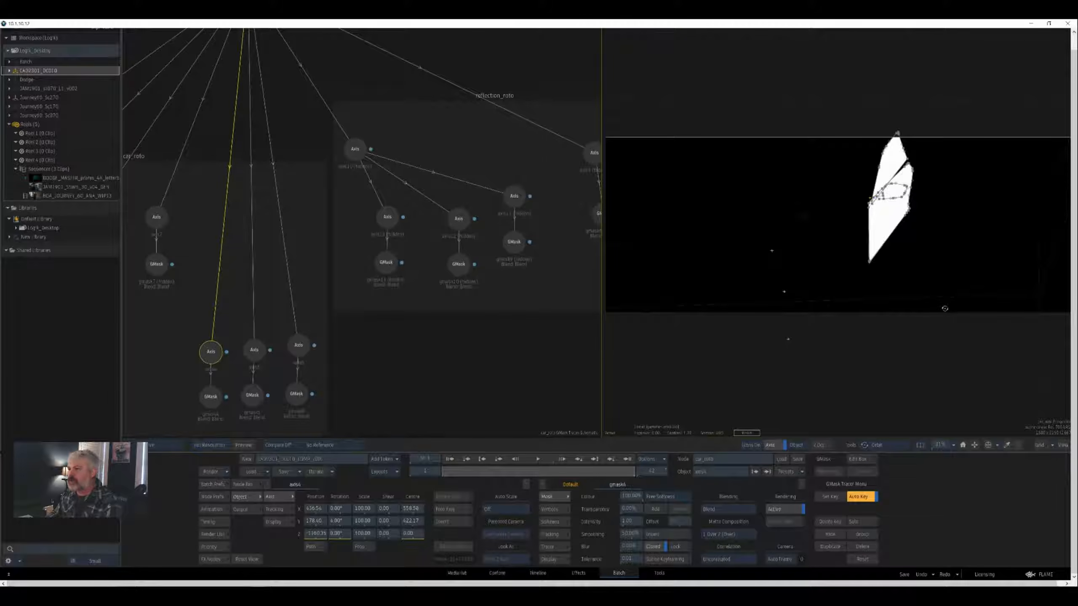
- Return to the single full image view and select the mirror mask on the open door
key("alt+1")
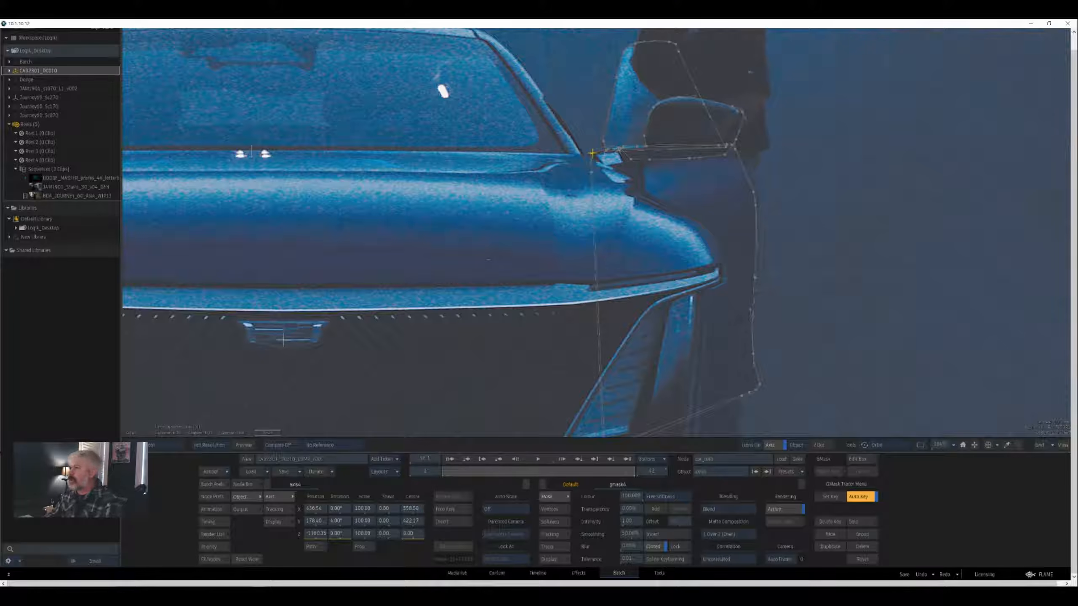
left_click(689, 159)
left_click_drag(689, 158, 676, 189)
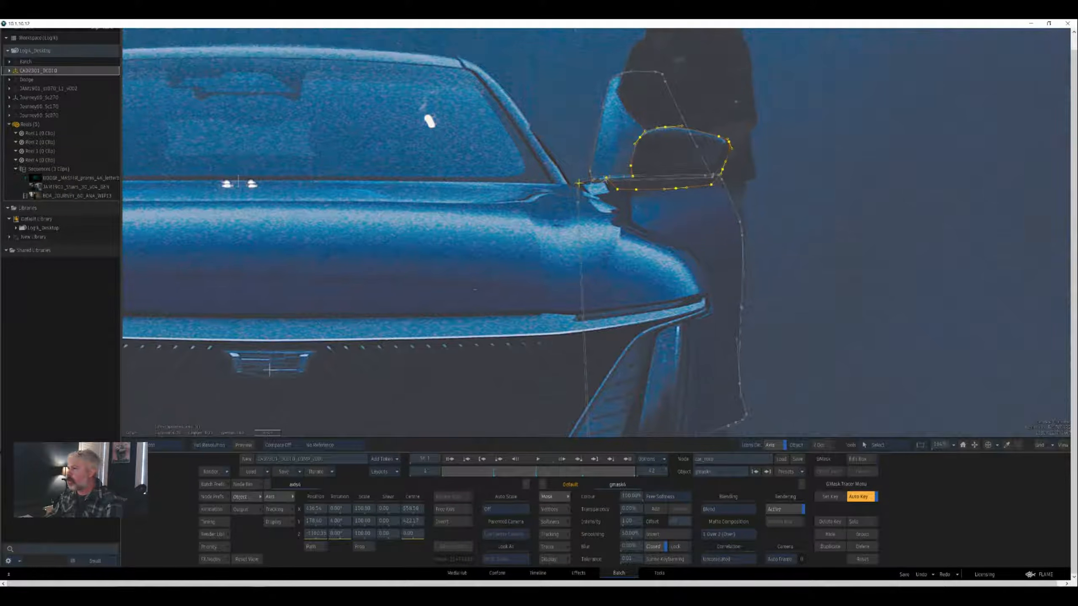
- Display the selected mirror mask in the 3D view and orbit to look down on it together with the door masks
key("F4")
key("F5")
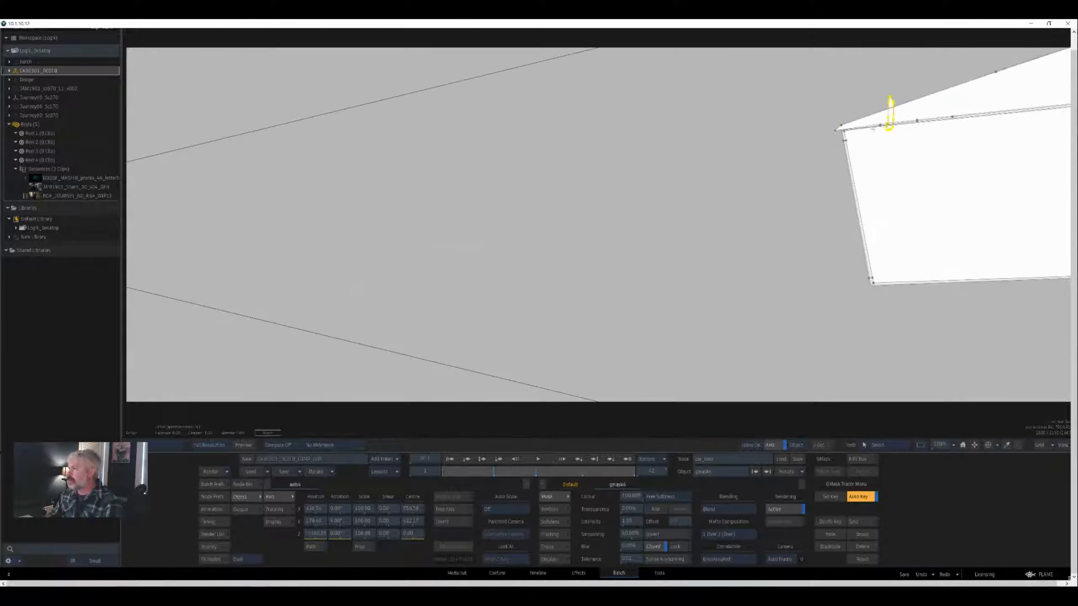
left_click_drag(873, 128, 797, 151)
key("F6")
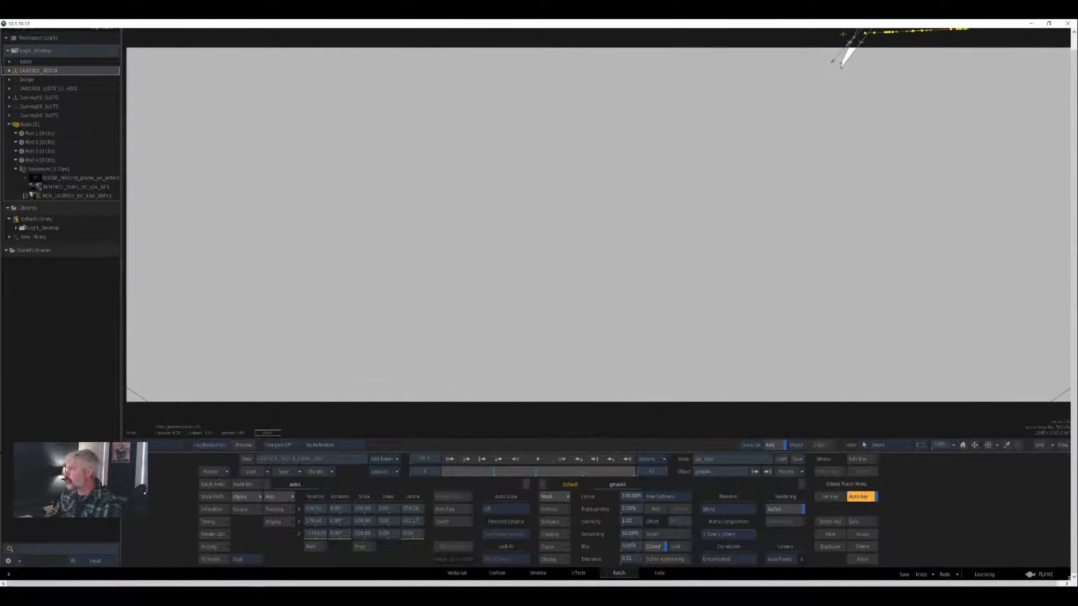
left_click_drag(831, 59, 904, 471)
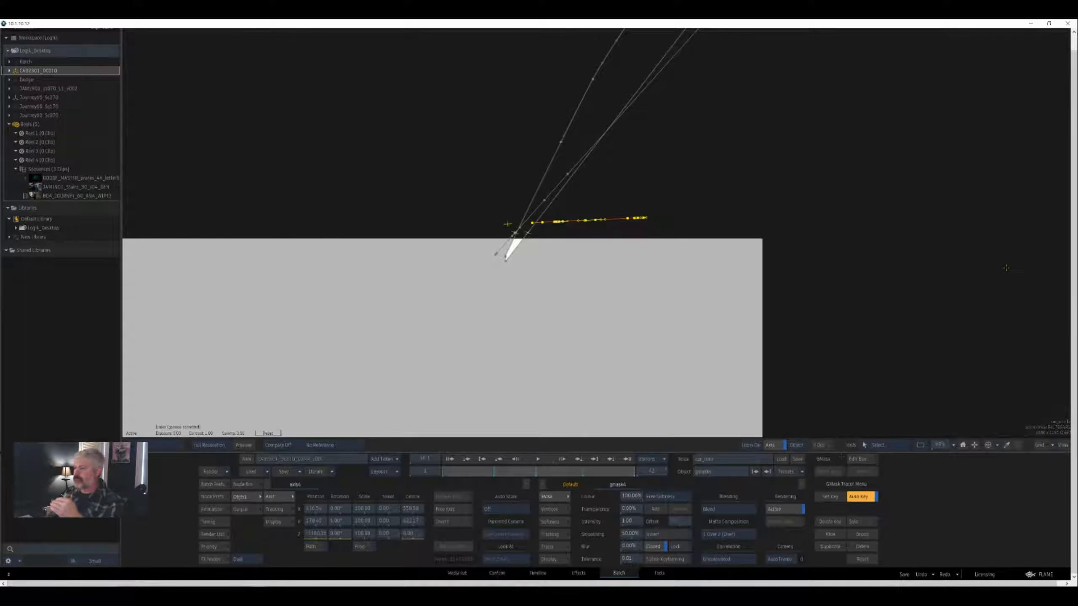
- Step through the shot in the top-down 3D view to examine how the door masks rotate around the hinge axis
mouse_move(444, 472)
left_mouse_down()
mouse_move(615, 472)
mouse_move(446, 472)
left_mouse_up()
key("shift+Right")
key("shift+Right")
key("shift+Right")
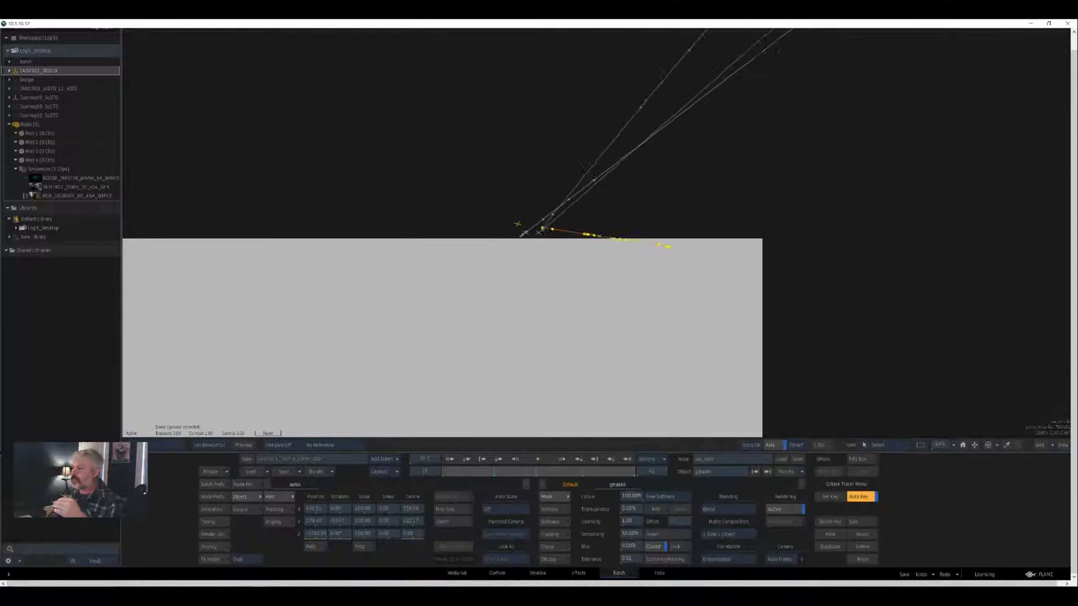
key("shift+Right")
key("shift+Left")
key("shift+Left")
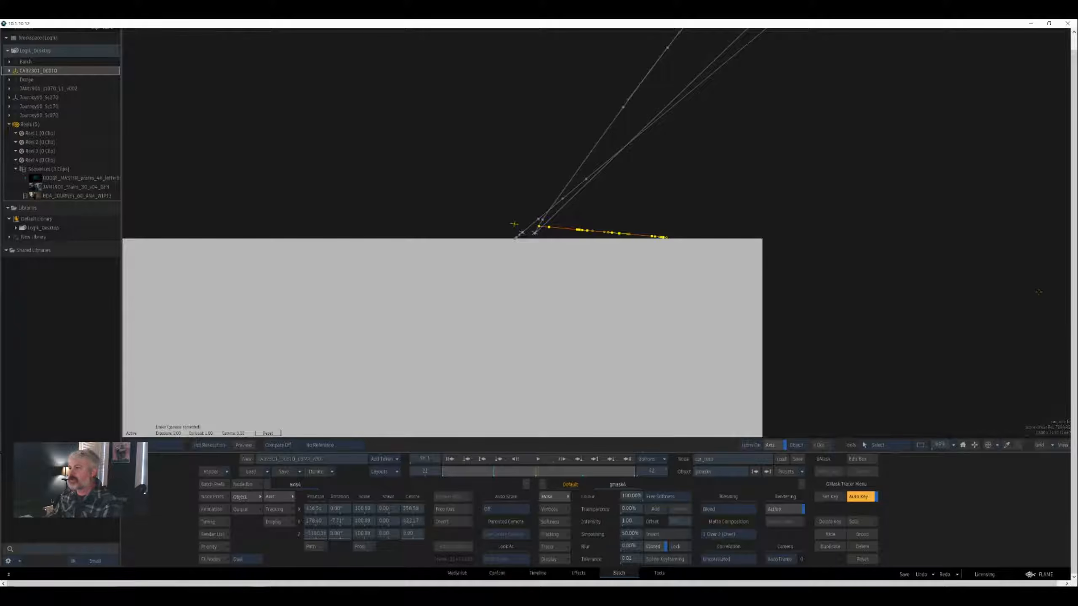
- Return to the front image view and step through the frames to check the mirror mask against the opening door
key("F4")
key("F1")
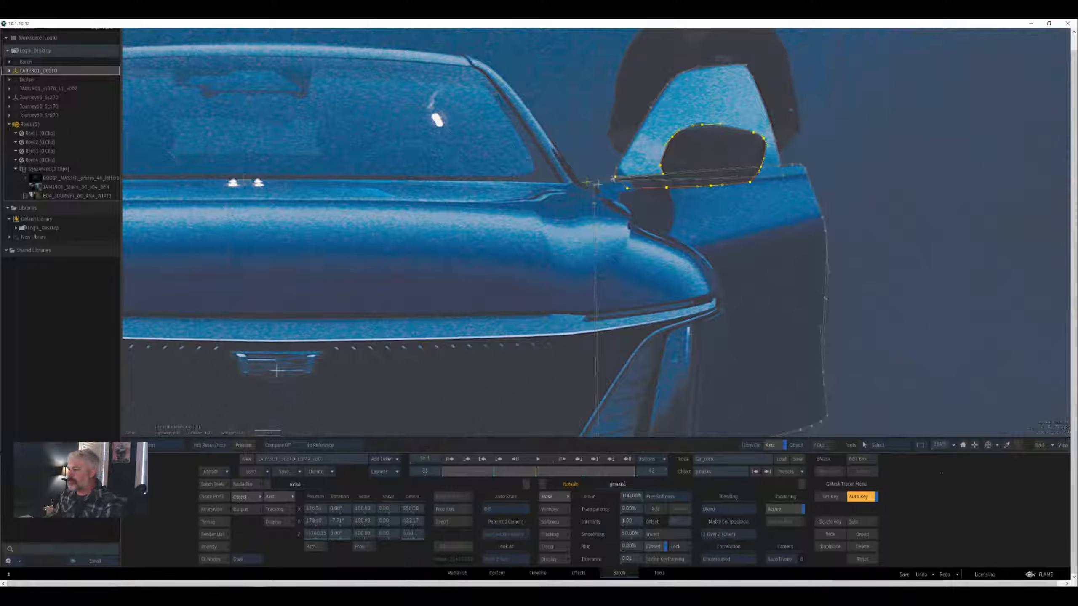
key("ctrl+Left")
key("Right")
key("Right")
key("Right")
key("Right")
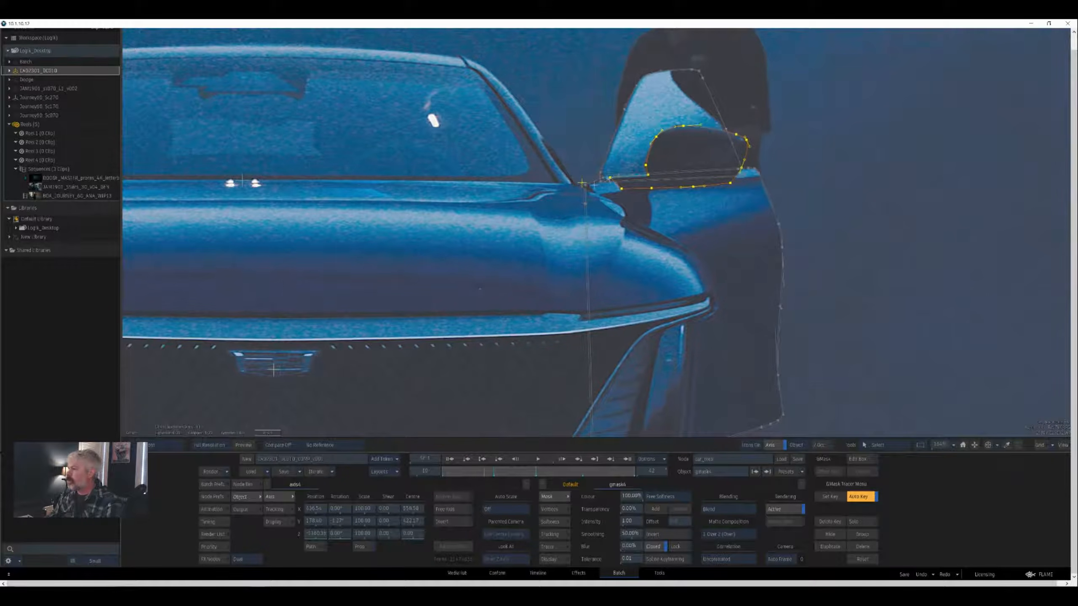
key("ctrl+Right")
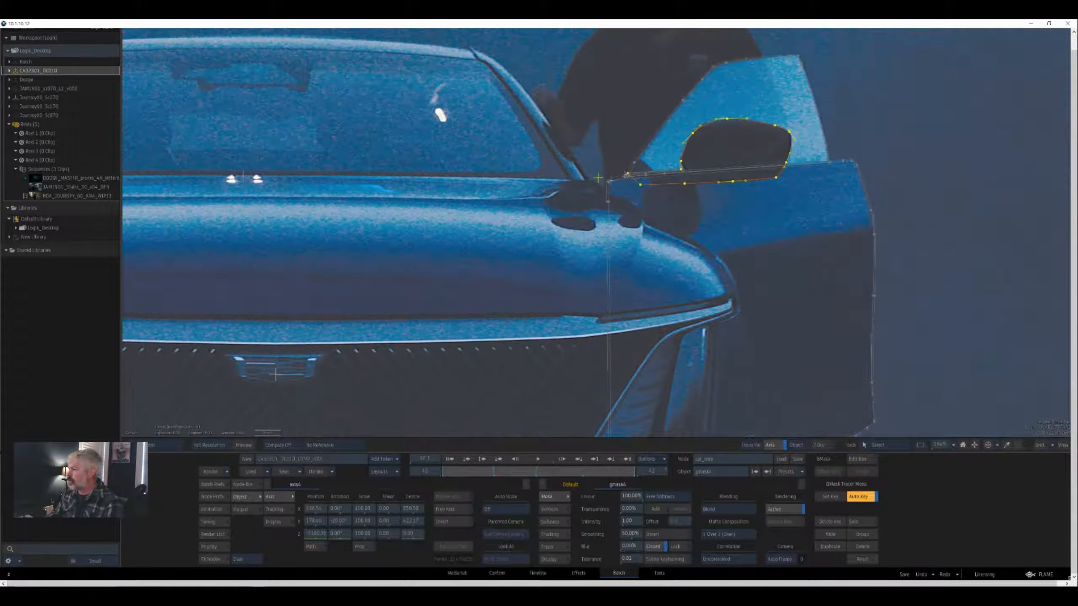
- Select the large door panel mask and examine its outline along the open door
left_click(598, 178)
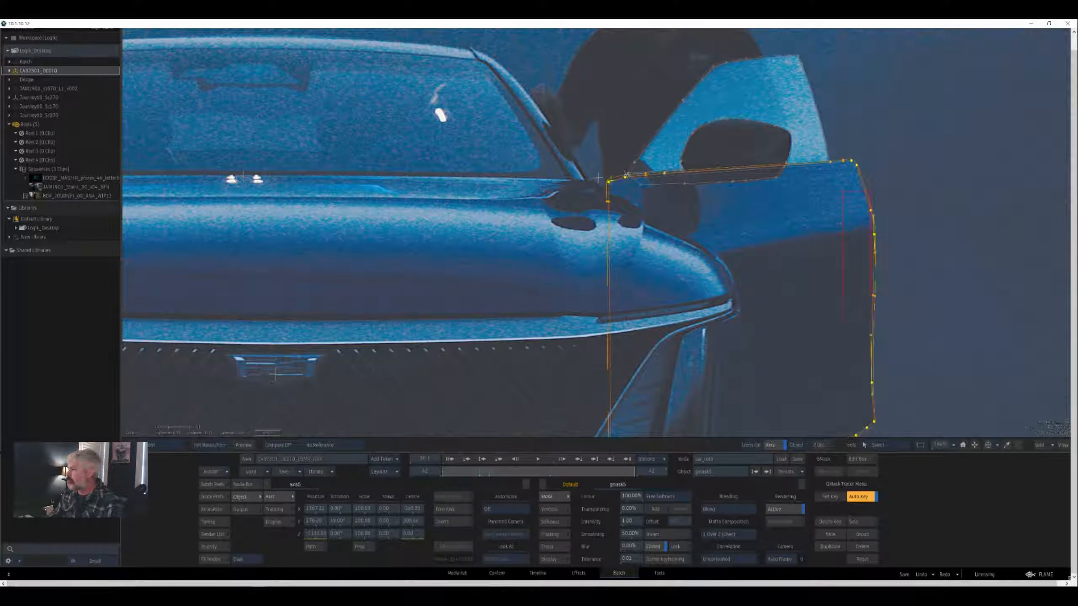
left_click_drag(842, 191, 887, 399)
scroll(598, 178, "down", 2)
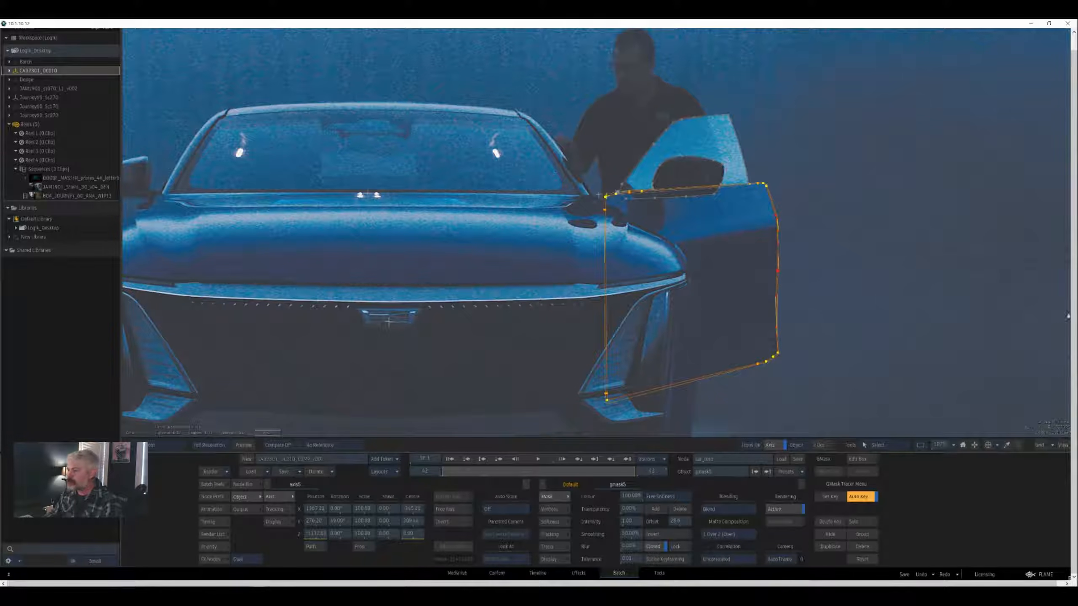
- Return to the batch schematic, add a new GMask Tracer node beside the ROTO group and open it in the image view
left_click_drag(961, 323, 1008, 278)
key("Escape")
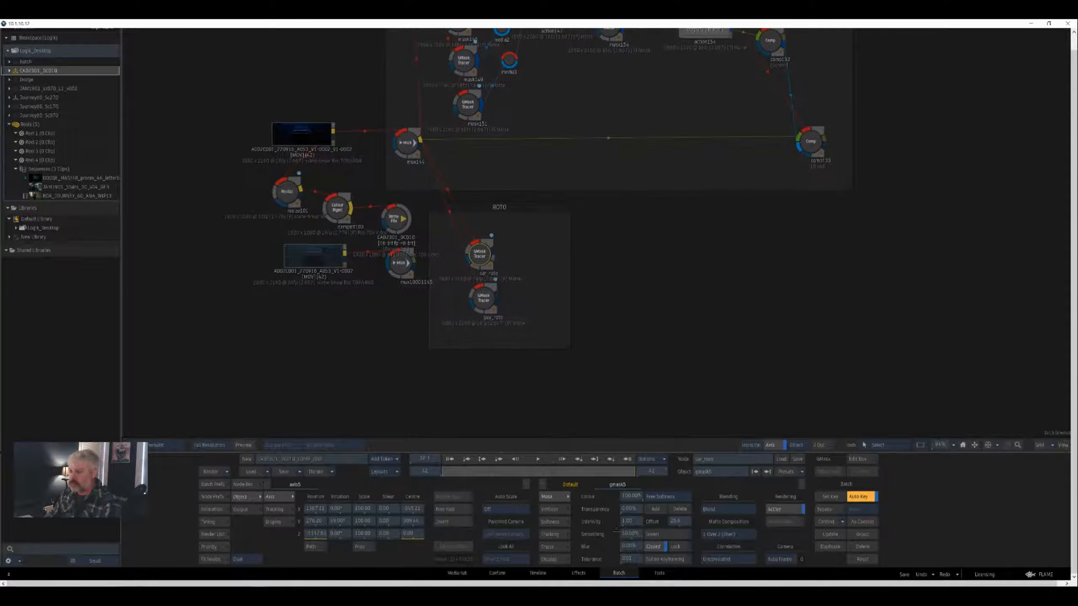
mouse_move(1069, 578)
key("g")
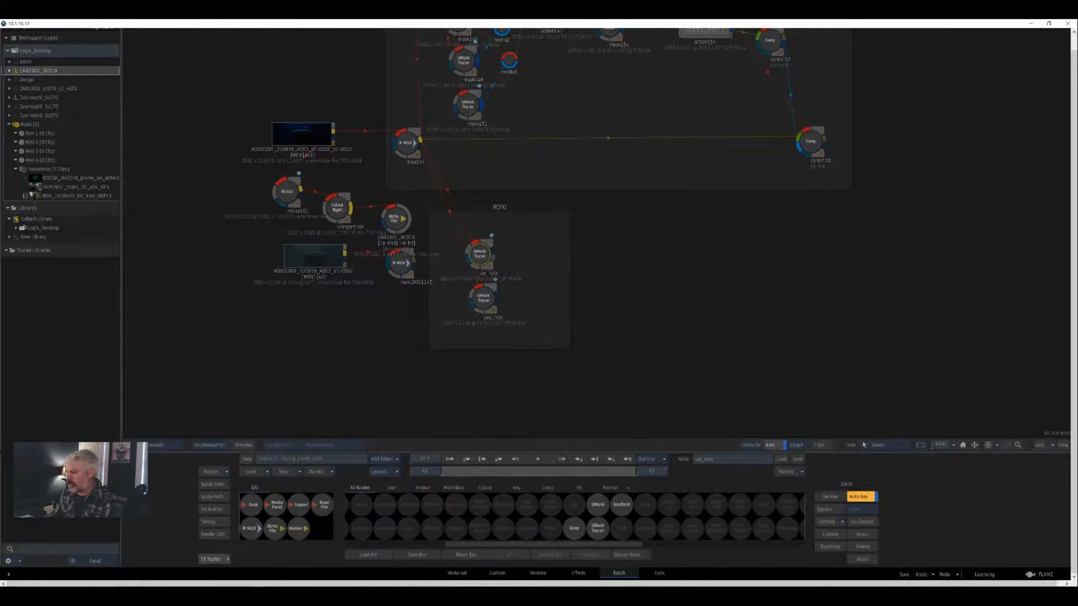
left_click_drag(598, 528, 698, 266)
double_click(612, 277)
key("alt+g")
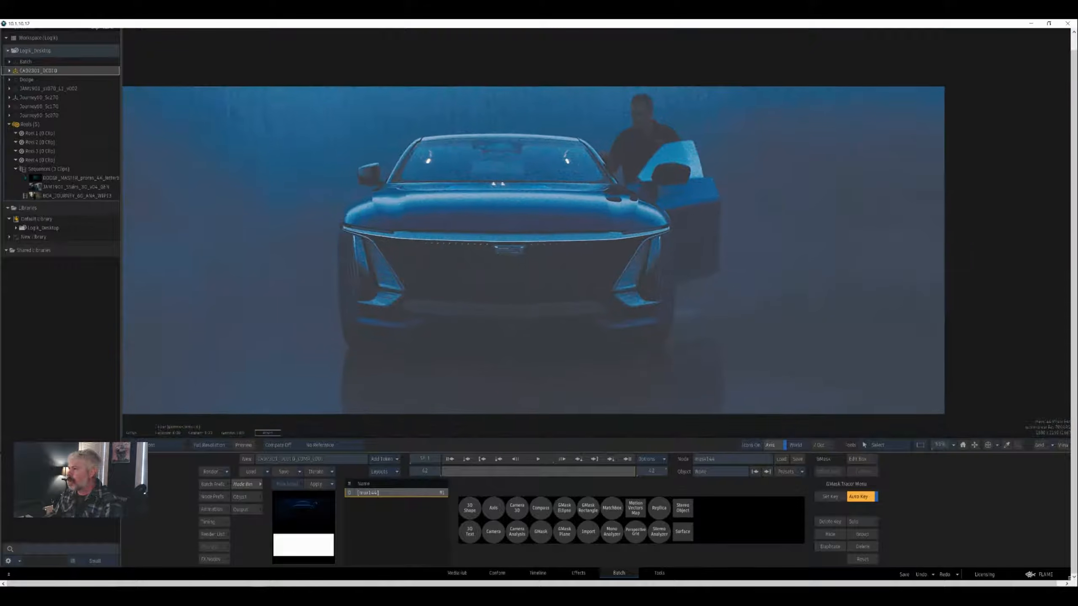
scroll(720, 221, "up", 6)
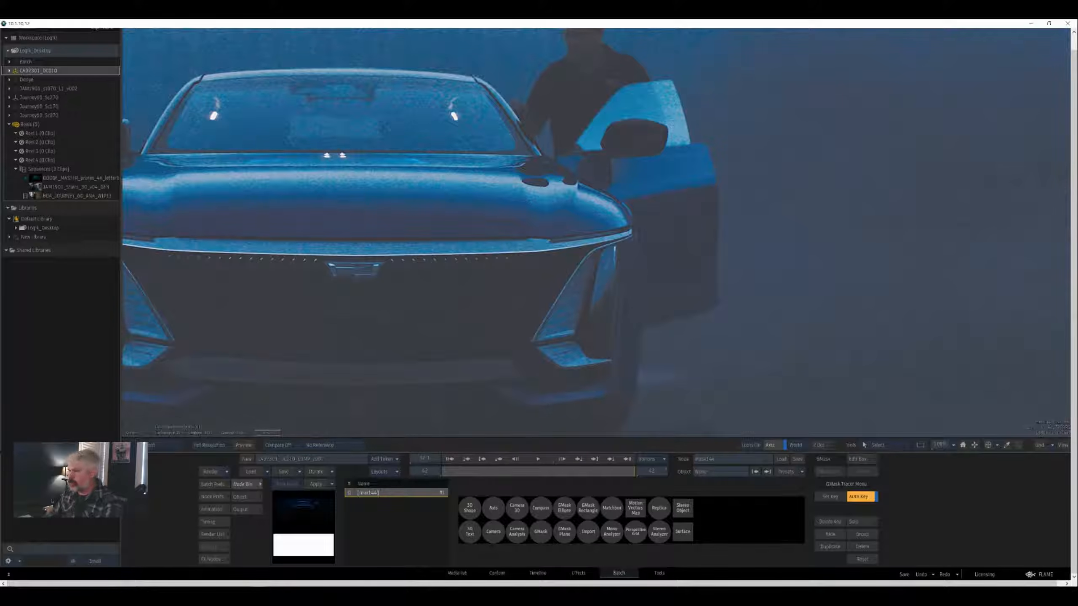
left_click_drag(540, 532, 508, 268)
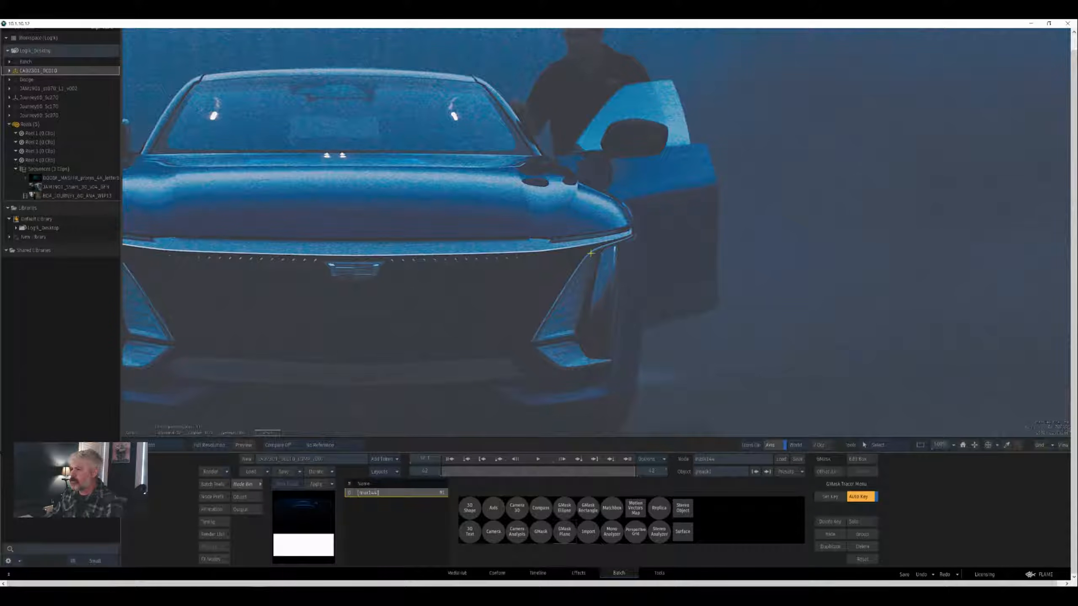
key("F8")
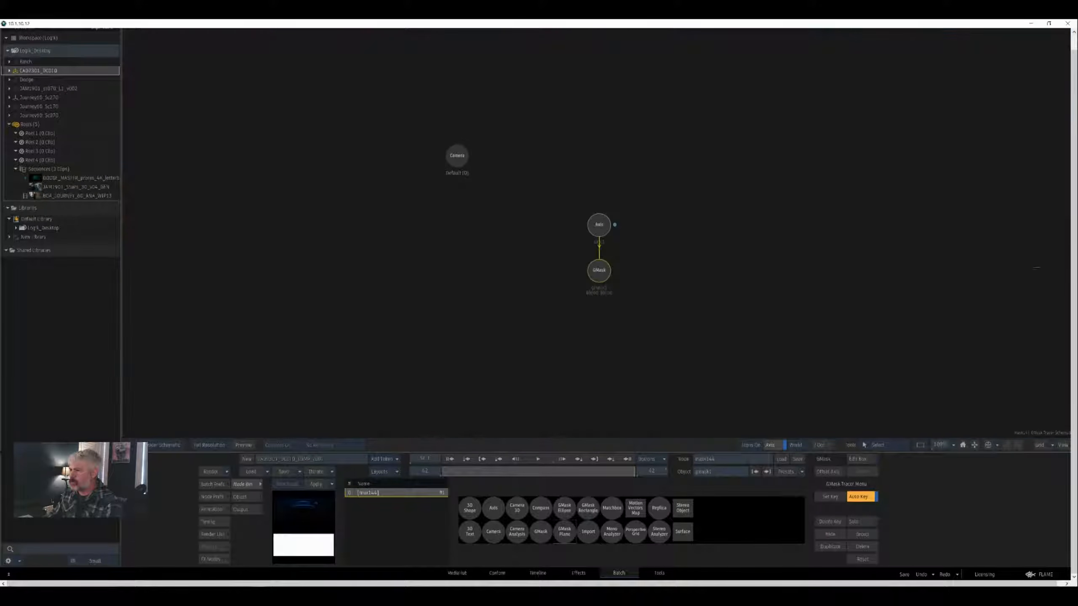
key("F1")
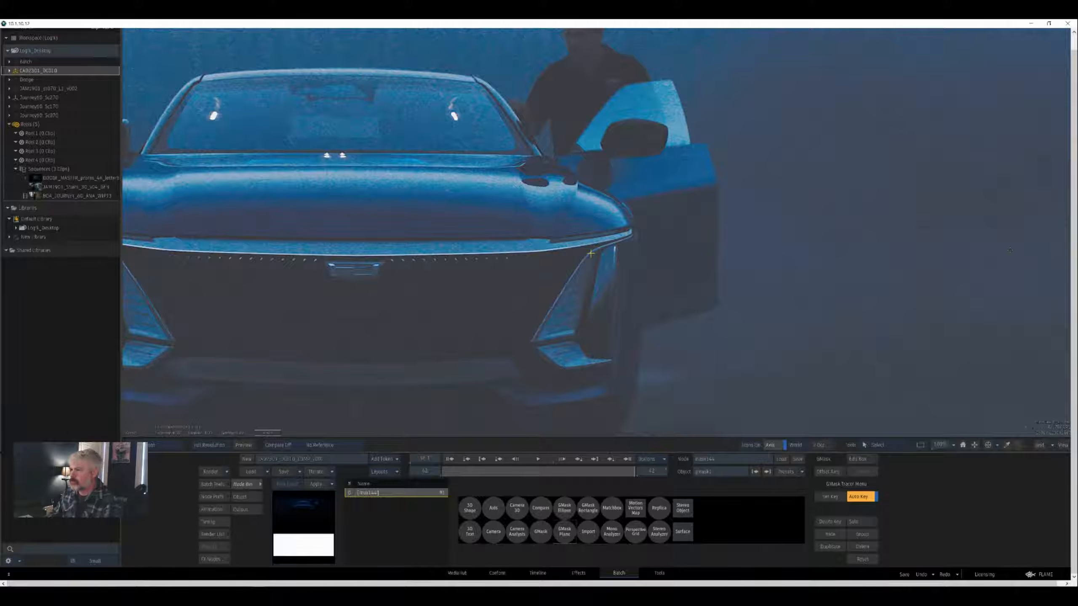
key("F4")
key("Escape")
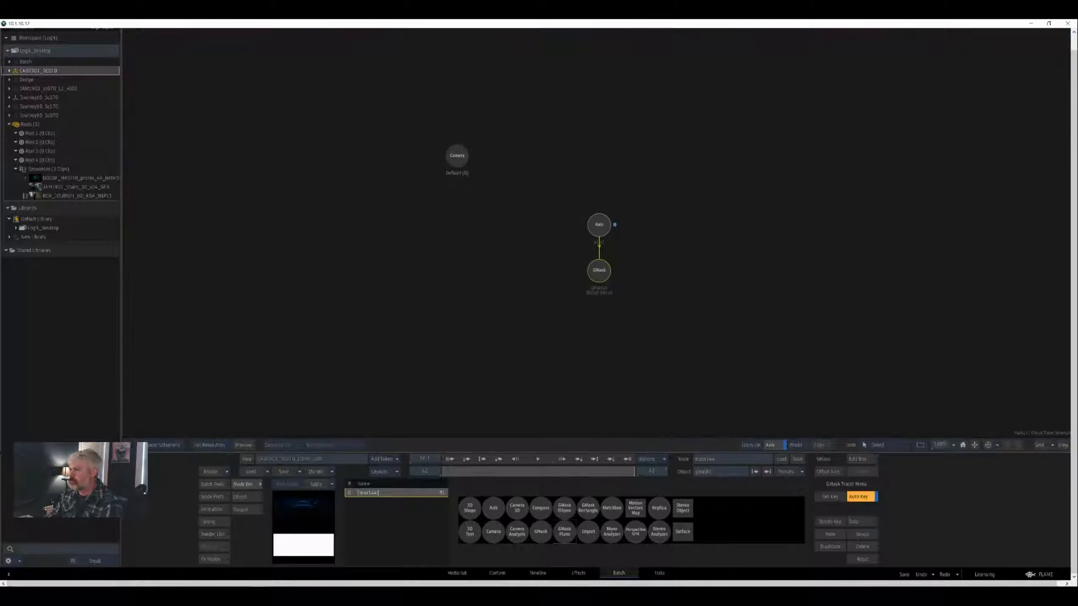
key("Delete")
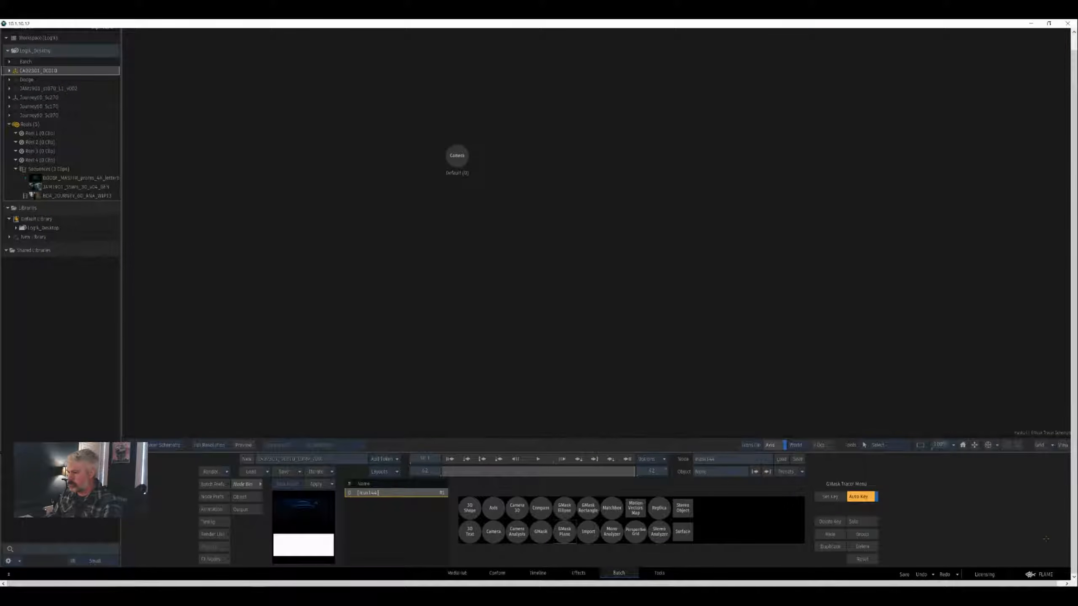
- Add a new GMask and draw a closed four-point rectangular mask around the open car door
key("Escape")
double_click(542, 527)
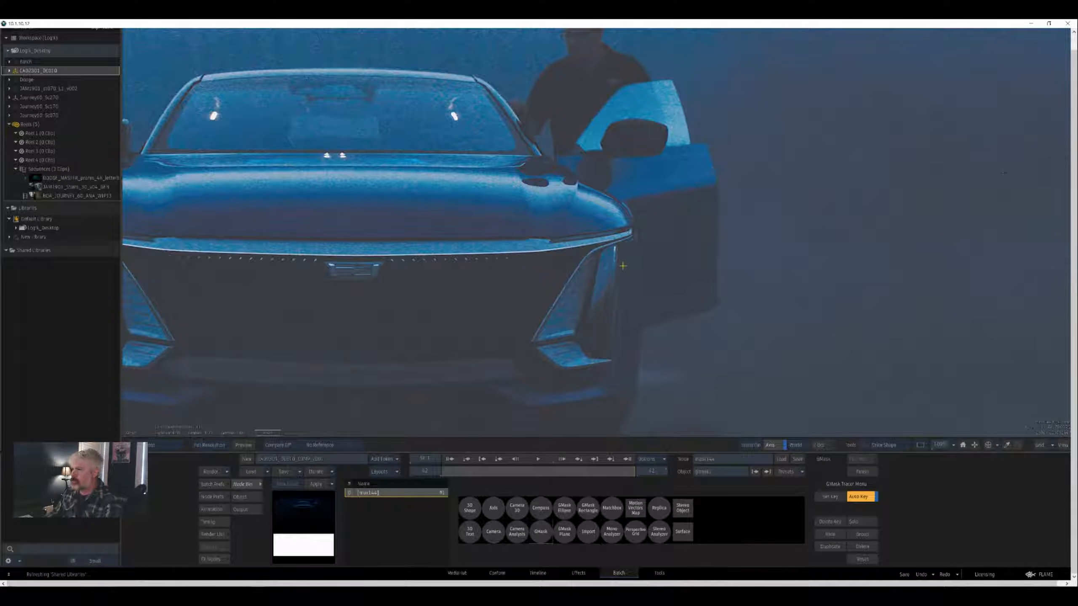
left_click(503, 335)
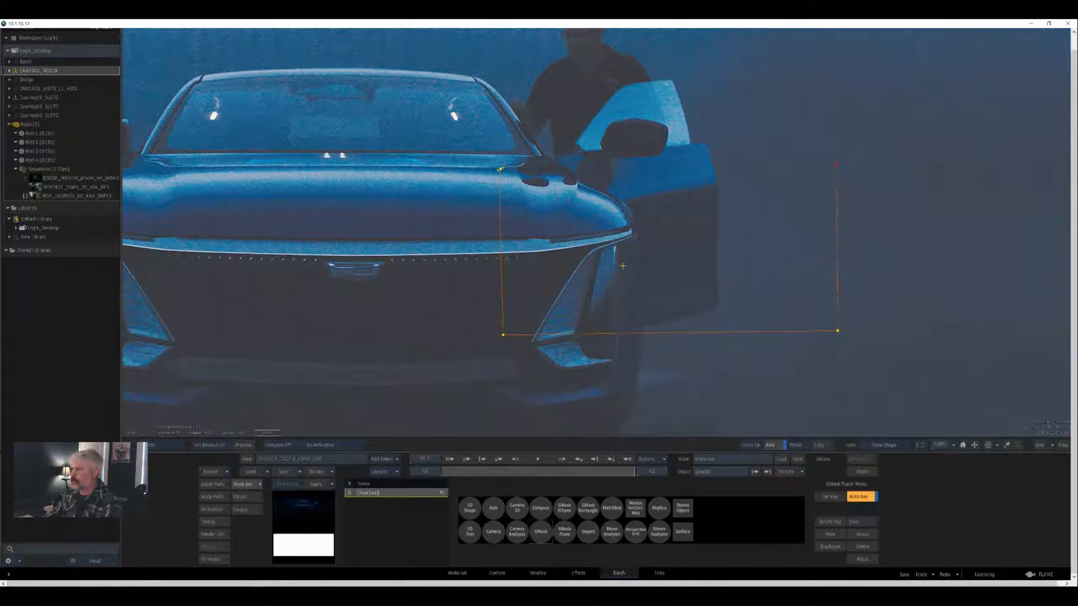
left_click(500, 169)
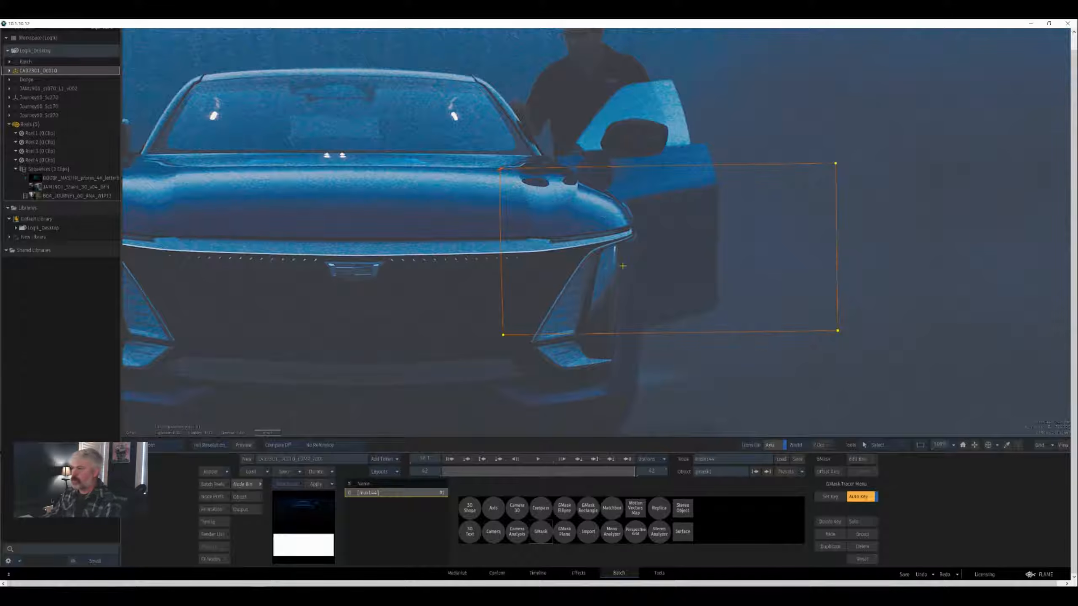
- Select the new mask's parent axis and move its centre to the mask's upper-left corner
key("F8")
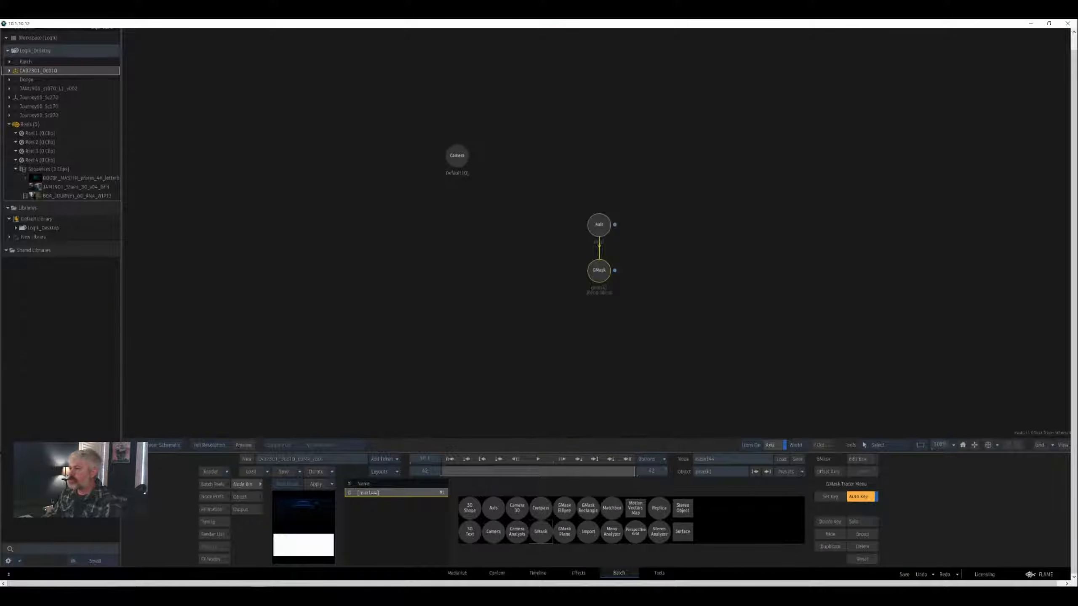
key("F1")
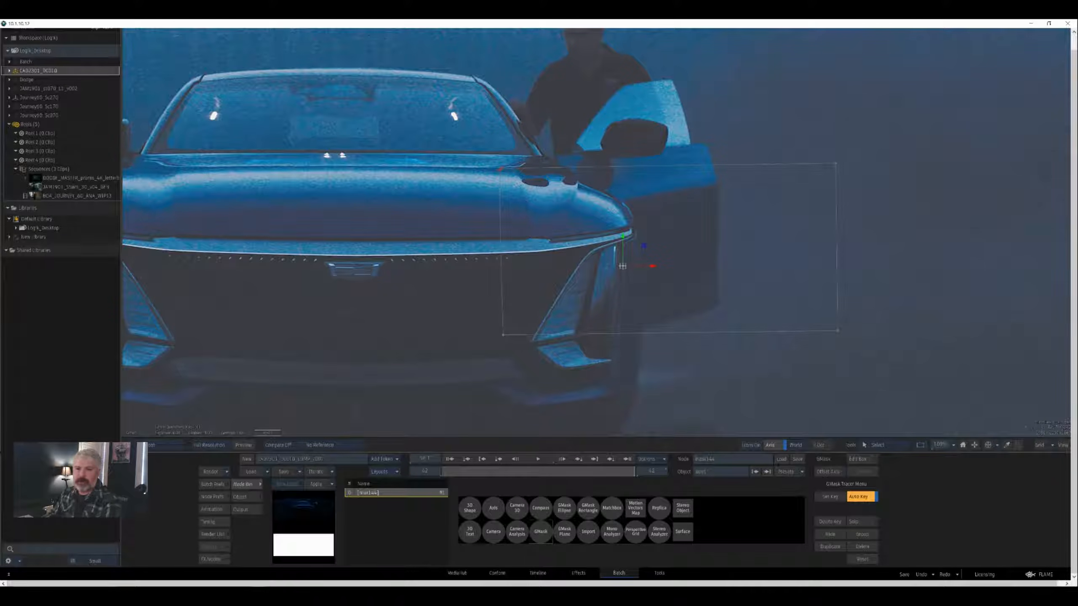
key("c")
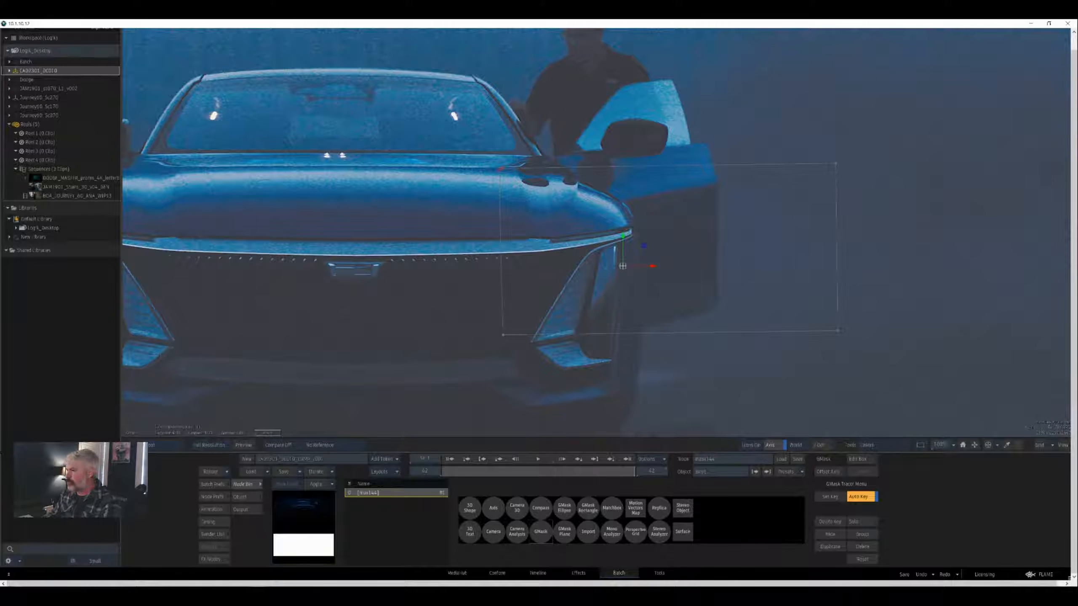
left_click_drag(643, 245, 500, 169)
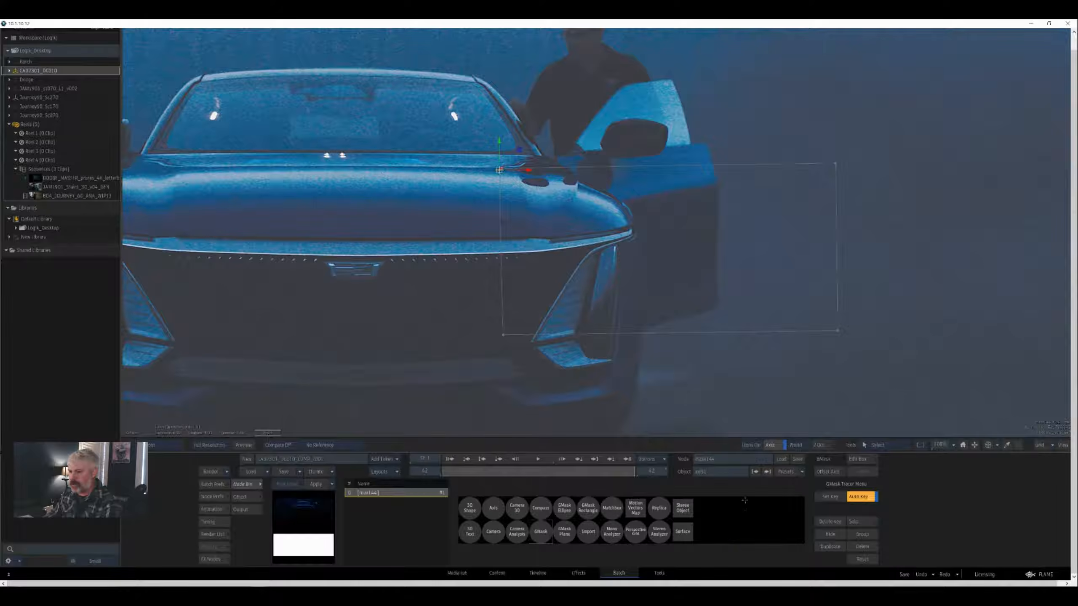
- Push the mask's axis back in Z depth and reposition it so its centre sits at the door hinge
mouse_move(746, 578)
left_click_drag(315, 534, 588, 546)
left_click_drag(280, 533, 270, 534)
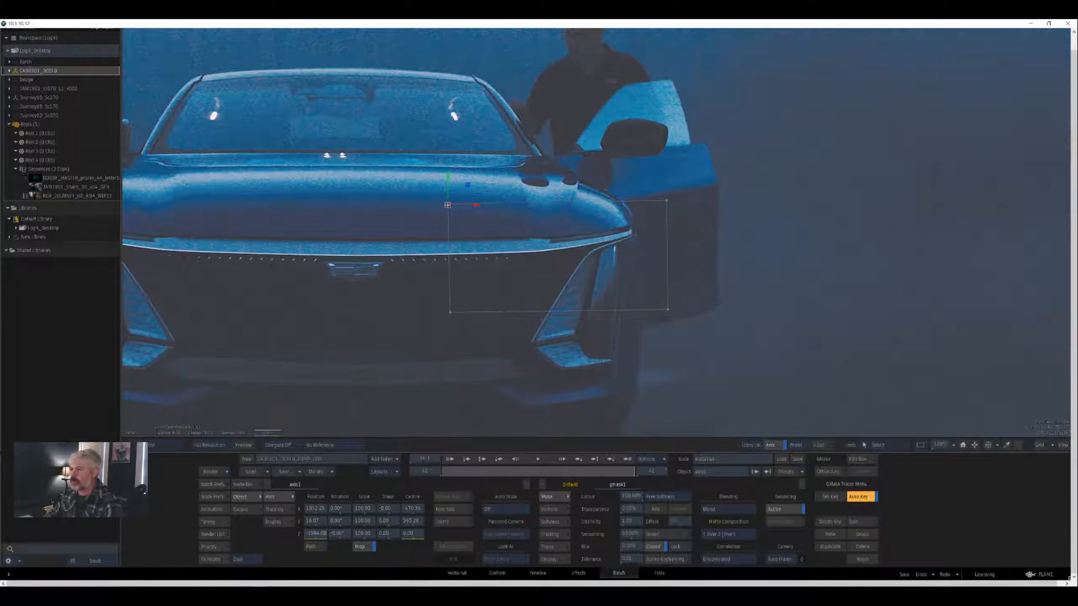
left_click_drag(757, 373, 926, 301)
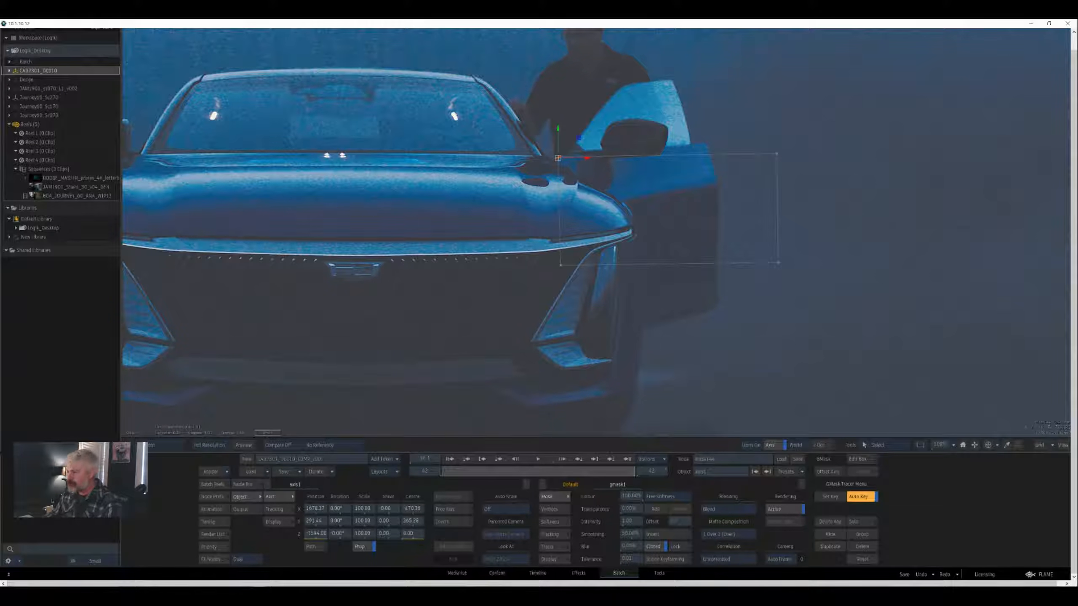
- Turn off proportional scaling and scale the mask's axis to 131 in X and 154 in Y
left_click(363, 547)
left_click_drag(363, 521, 382, 521)
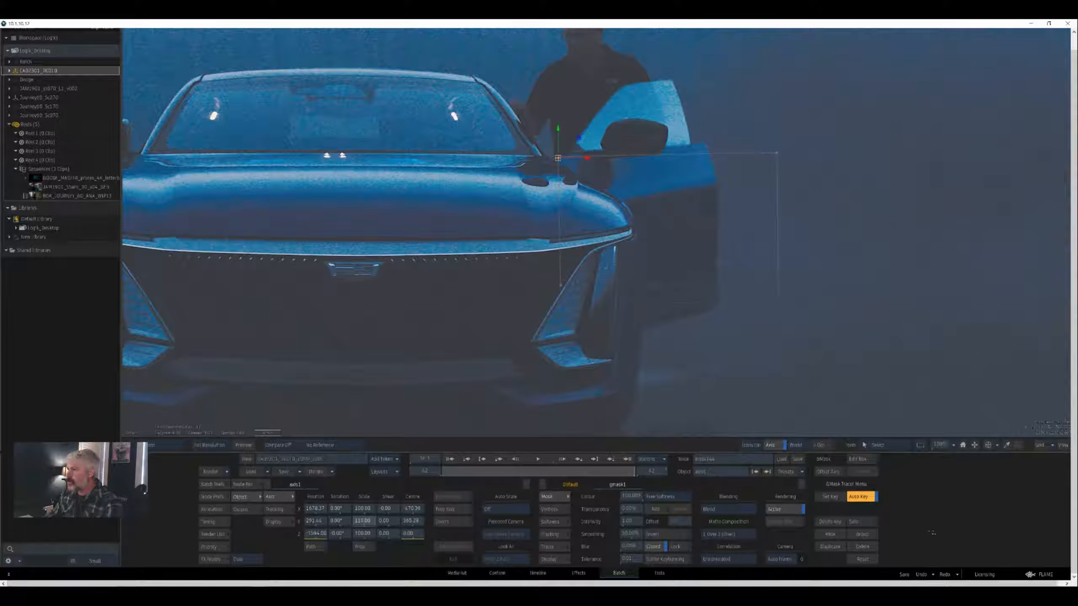
left_click_drag(990, 535, 838, 547)
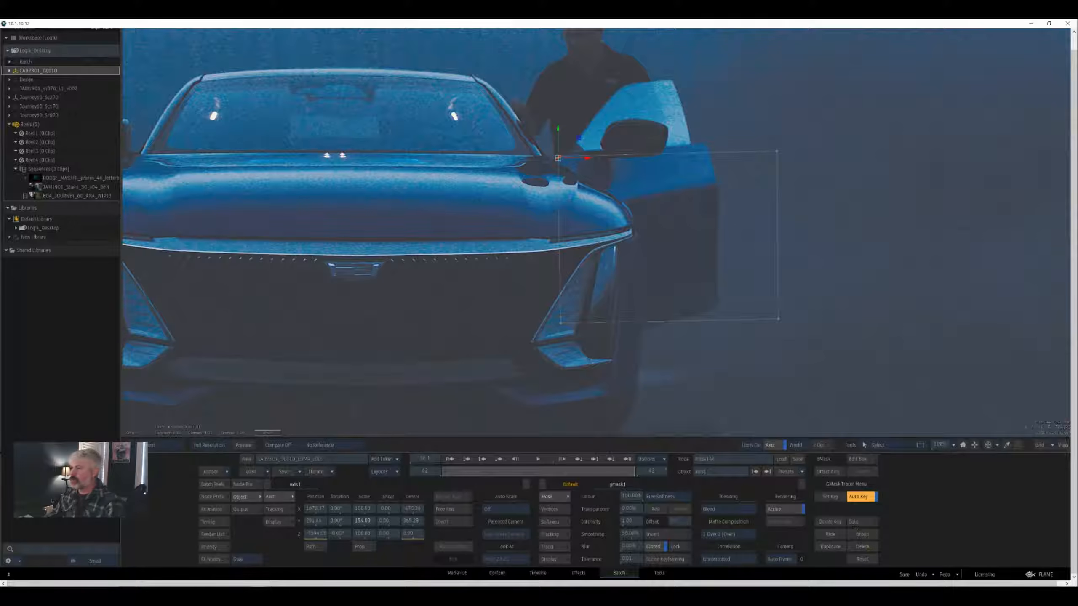
left_click_drag(363, 508, 436, 516)
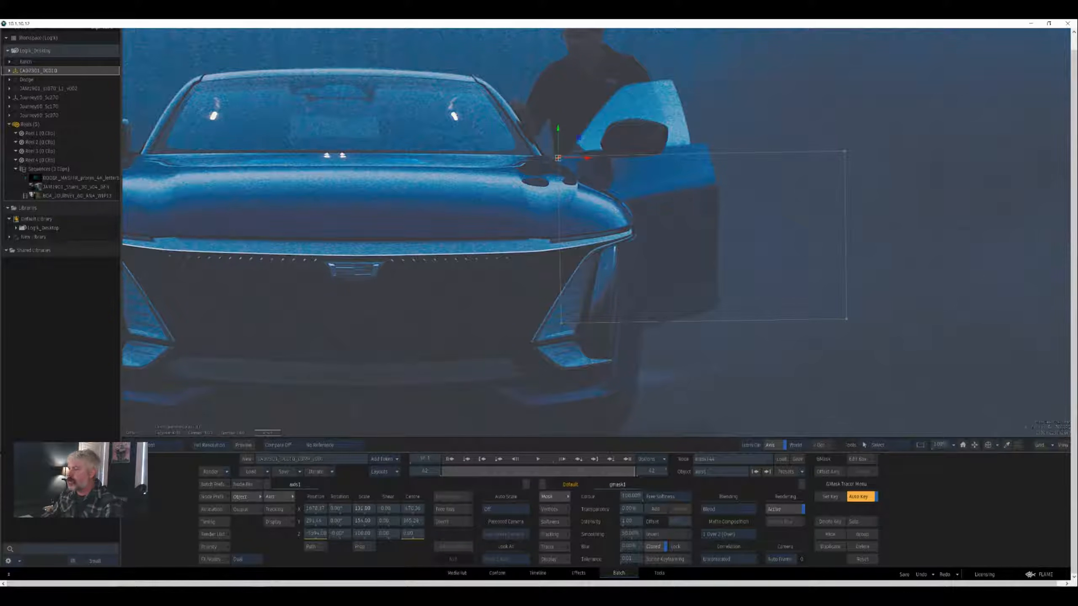
- Rotate the mask's axis 35° in Y so the rectangle swings back to match the open door
key("Escape")
key("F1")
left_click_drag(340, 521, 915, 525)
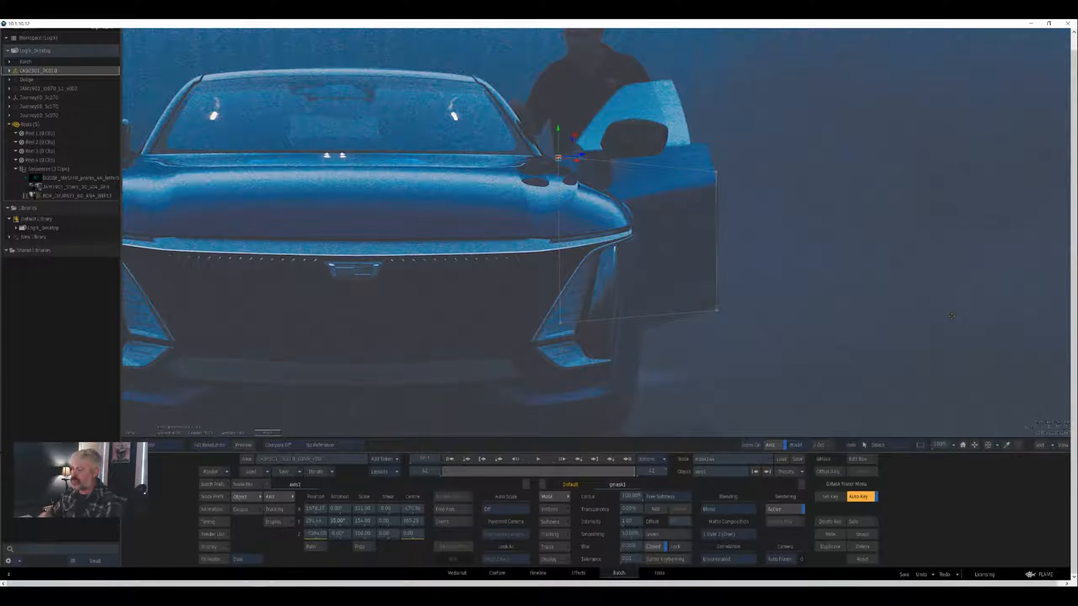
- Examine the rotated mask in the side view, top-down view and matte result
key("F5")
key("F6")
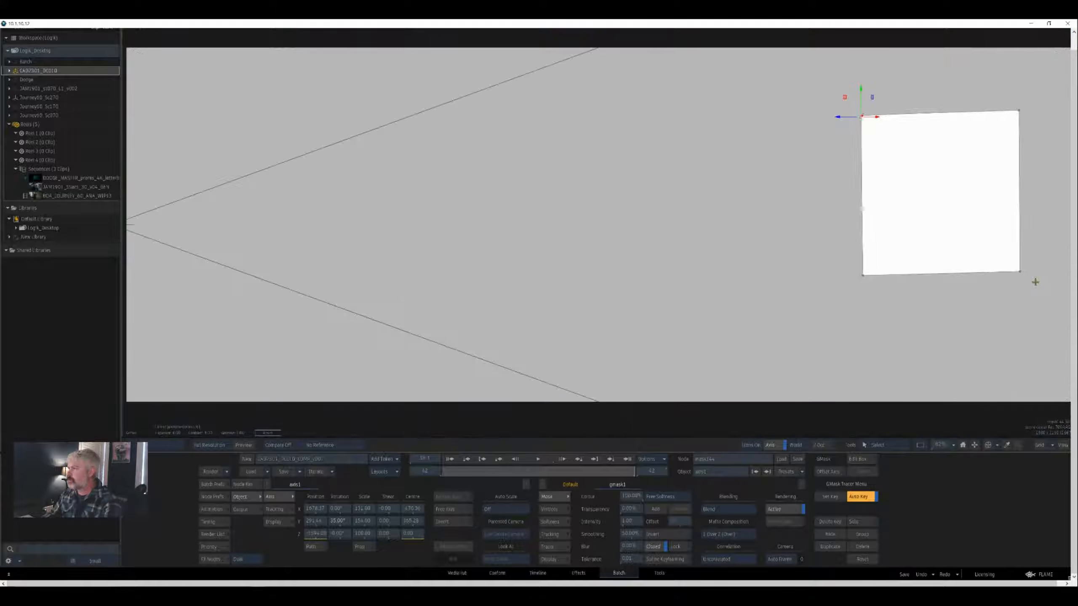
key("F7")
left_click_drag(767, 261, 1072, 246)
left_click_drag(1071, 246, 1029, 320)
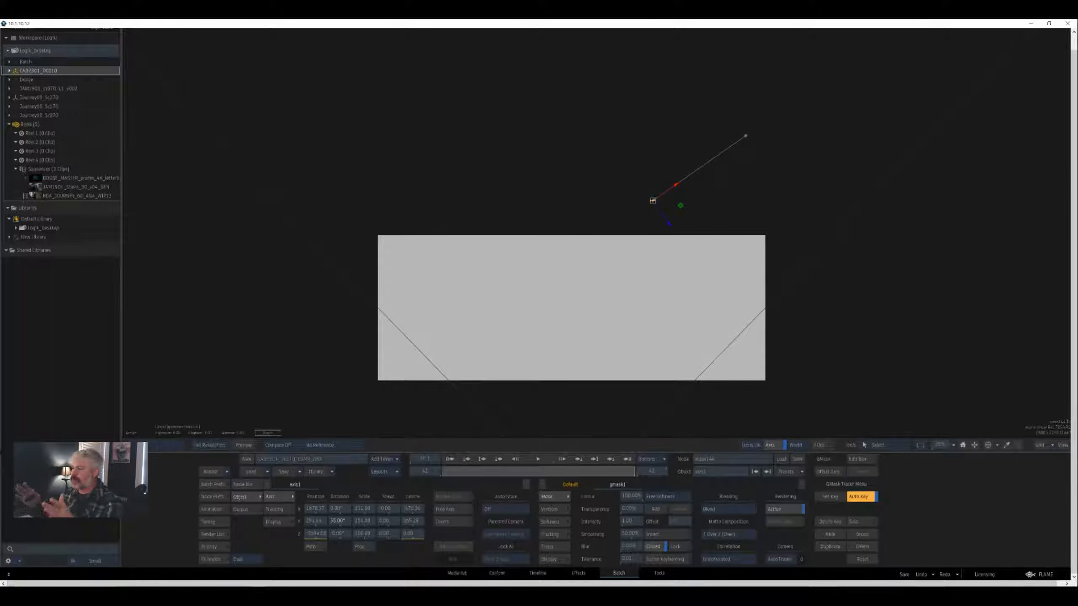
key("F4")
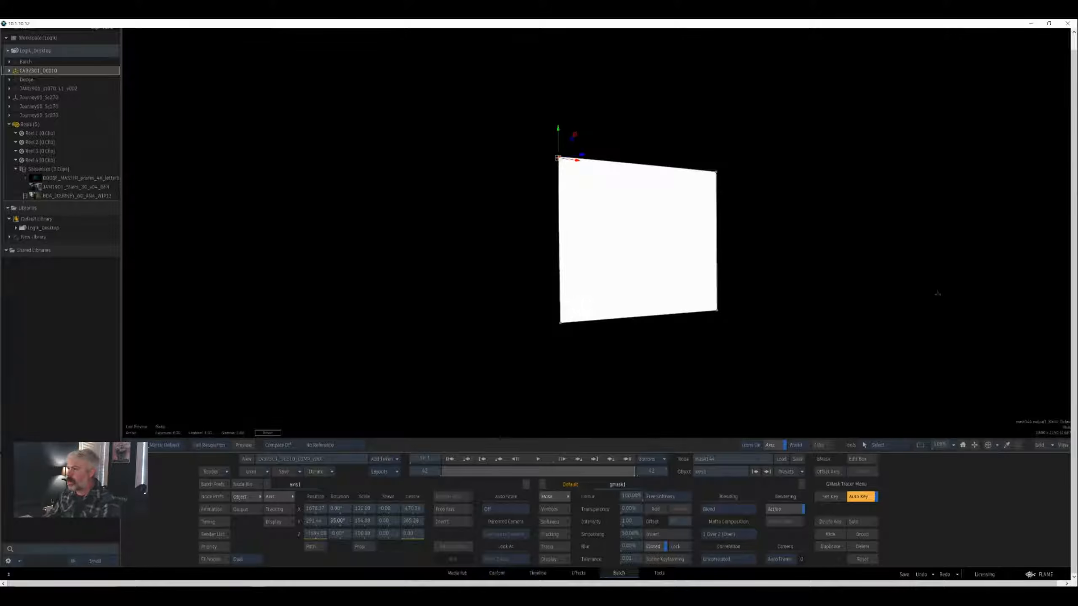
- Reshape the mask in the image view to the door outline by moving its corners and adding a point on the outer edge
key("F1")
mouse_move(1068, 300)
left_mouse_down()
mouse_move(1068, 326)
mouse_move(1068, 300)
left_mouse_up()
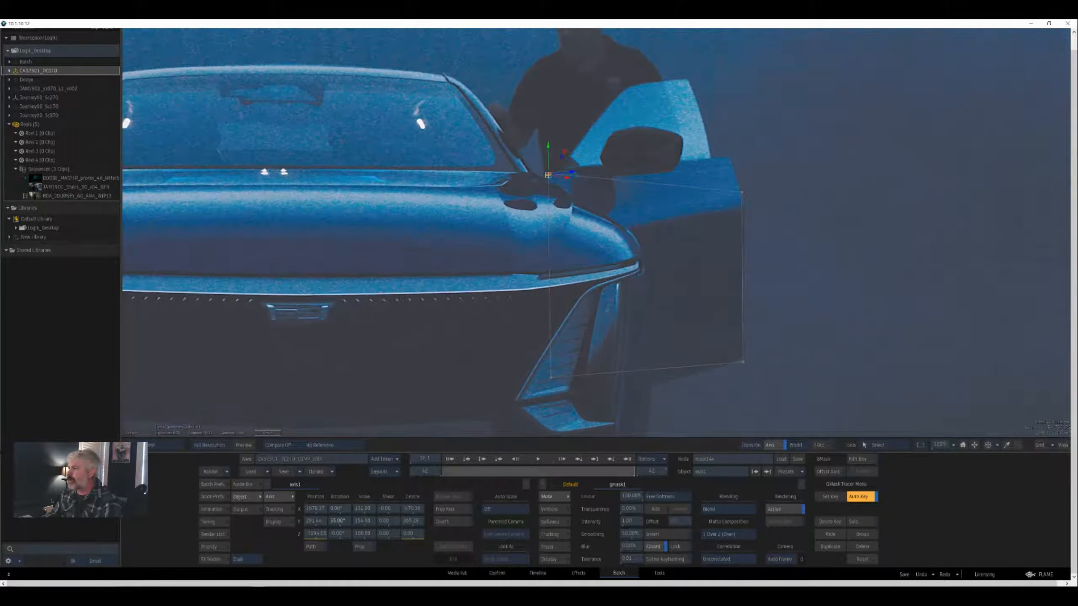
left_click(548, 174)
left_click_drag(742, 192, 734, 157)
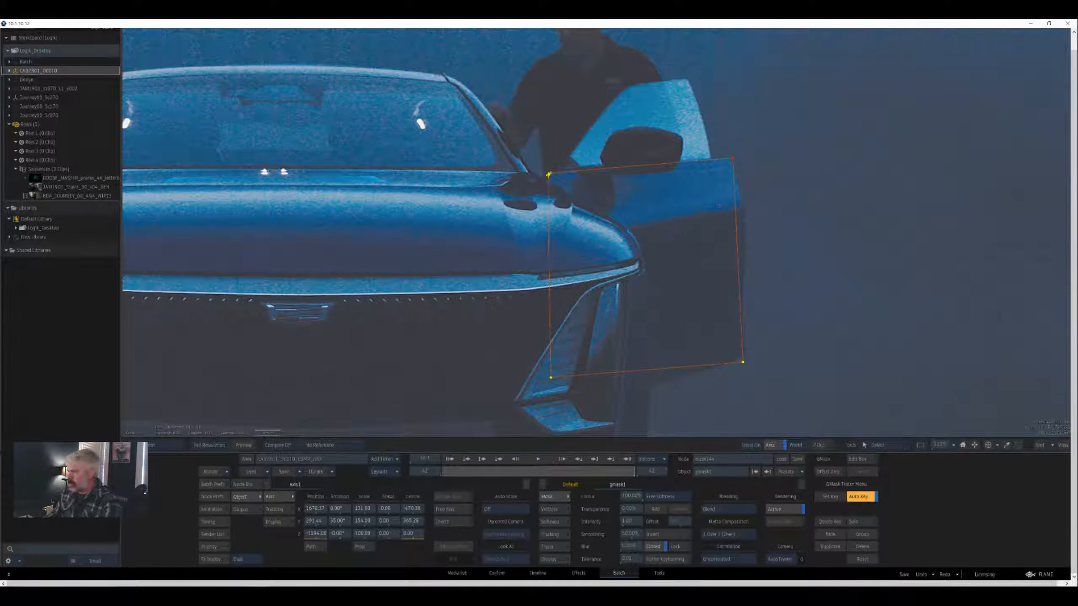
left_click_drag(743, 362, 744, 358)
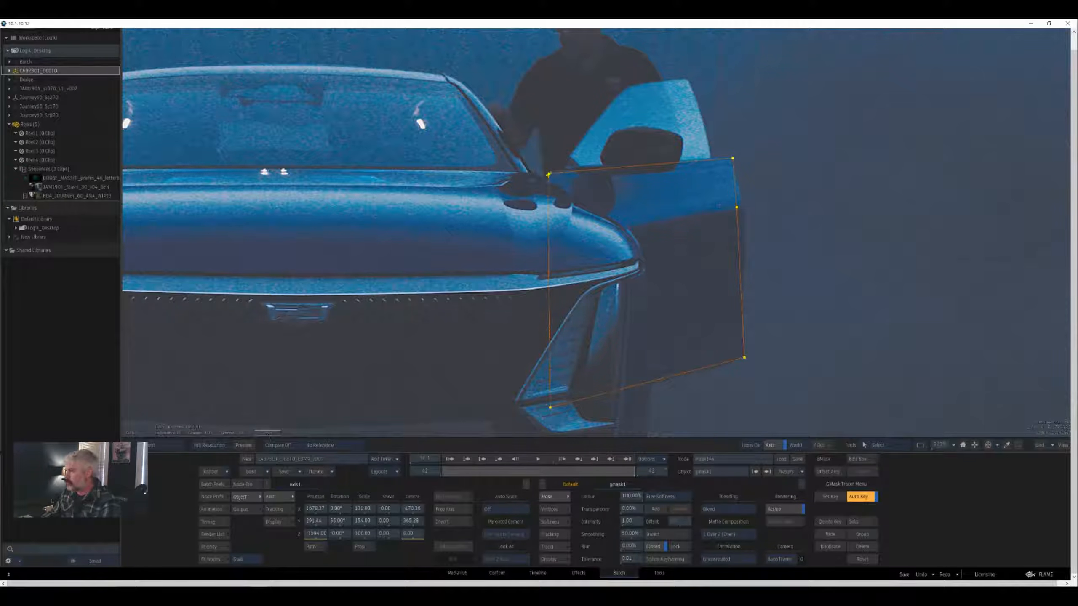
left_click_drag(737, 207, 743, 212)
- Select the mask's axis and step back and forth through the frames to compare the mask with the moving door
key("F4")
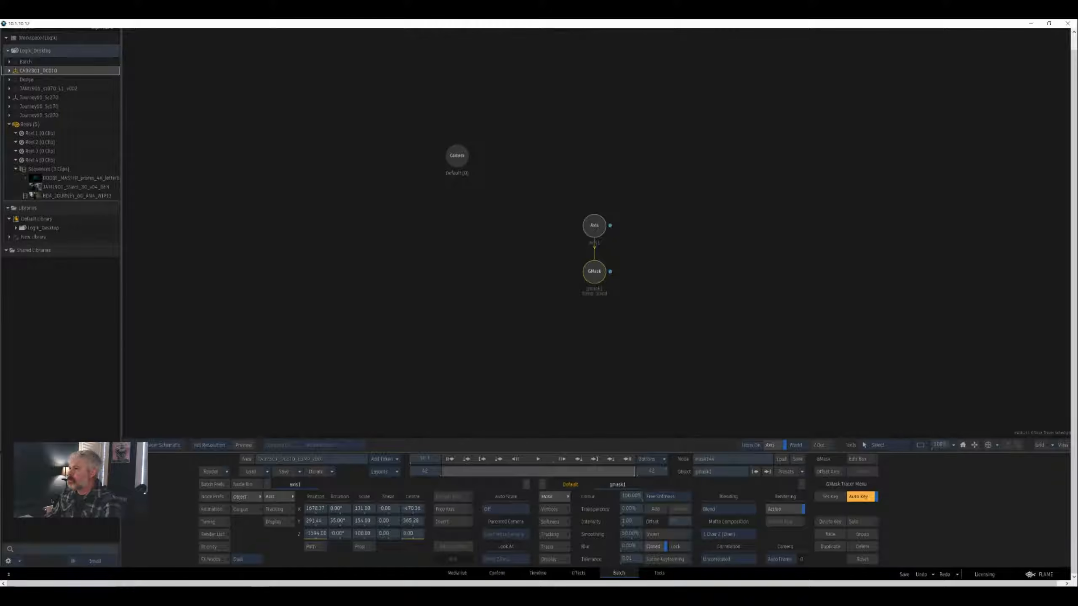
key("F1")
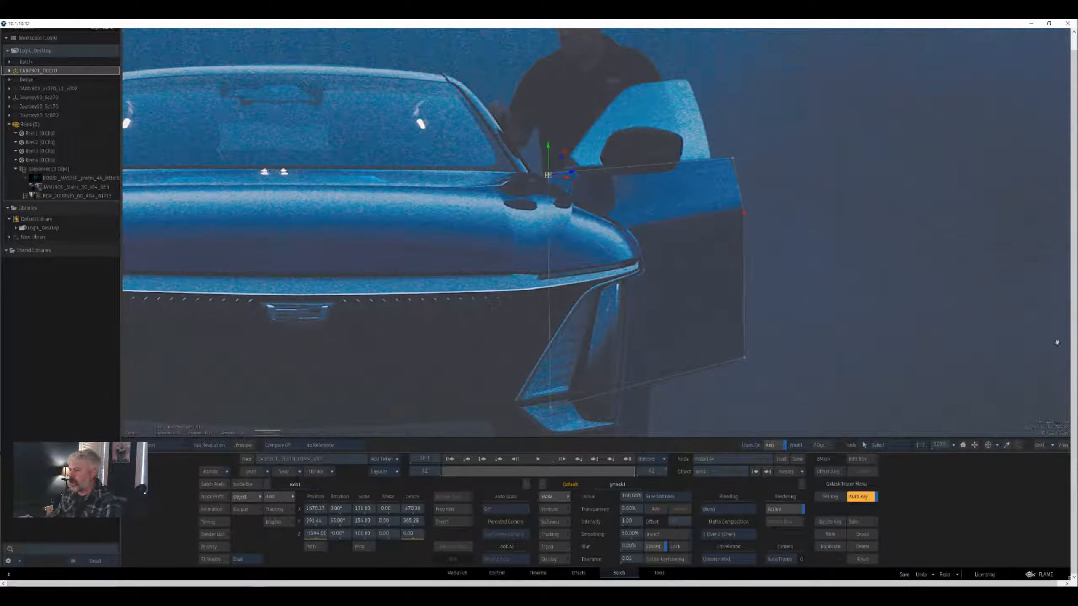
left_click_drag(1057, 342, 1042, 315)
key("Left")
key("Left")
key("Left")
key("Left")
key("Left")
key("Left")
key("Left")
key("Left")
key("Left")
key("Left")
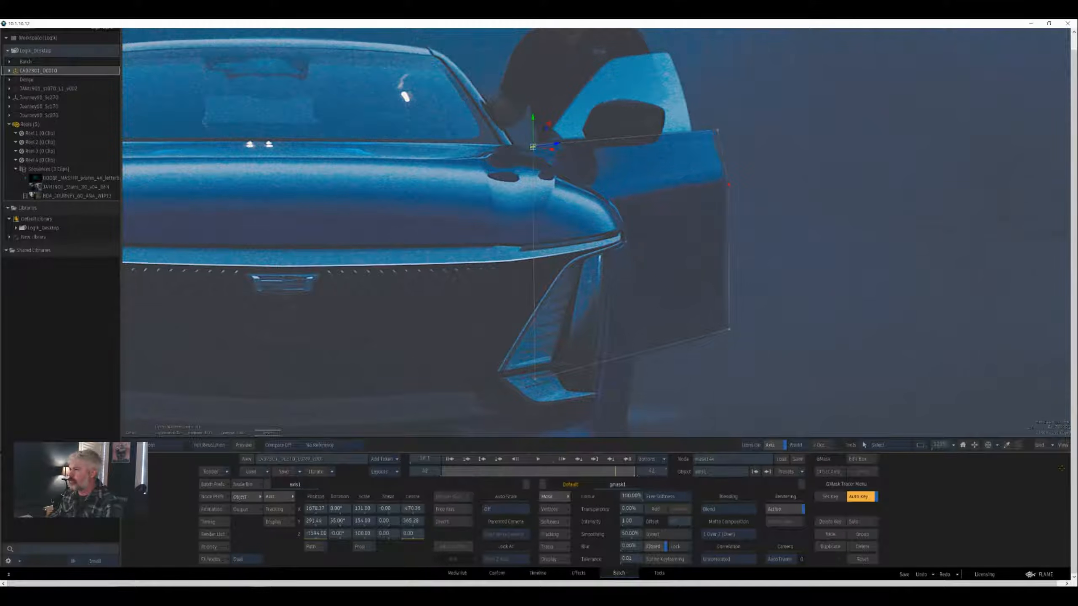
key("Right")
key("Right")
key("Right")
key("Right")
key("Right")
key("Right")
key("Right")
key("Right")
key("Right")
key("Right")
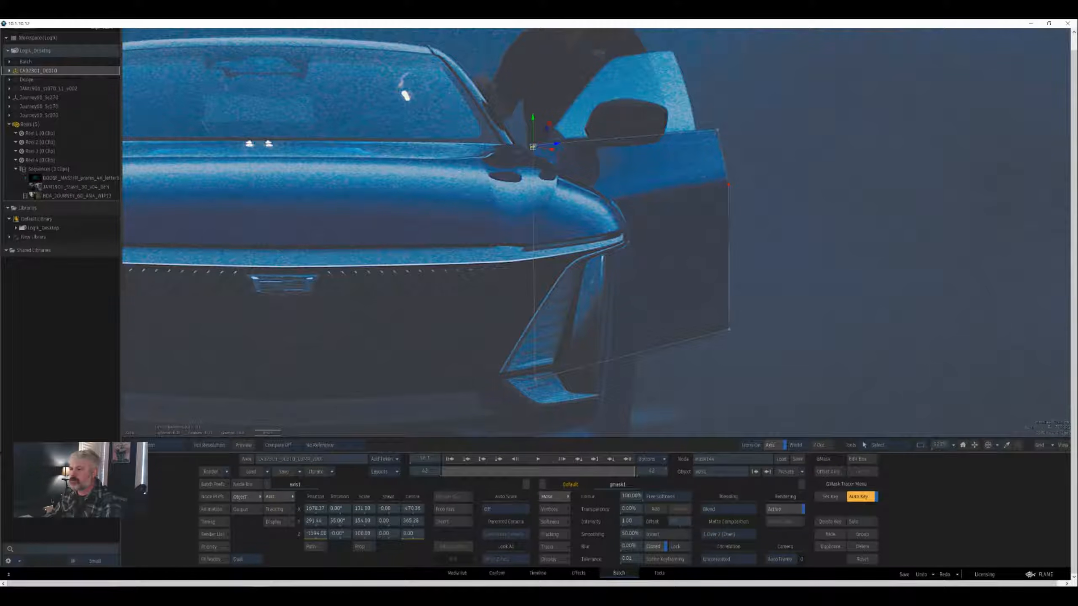
key("Left")
key("Left")
key("Left")
key("Left")
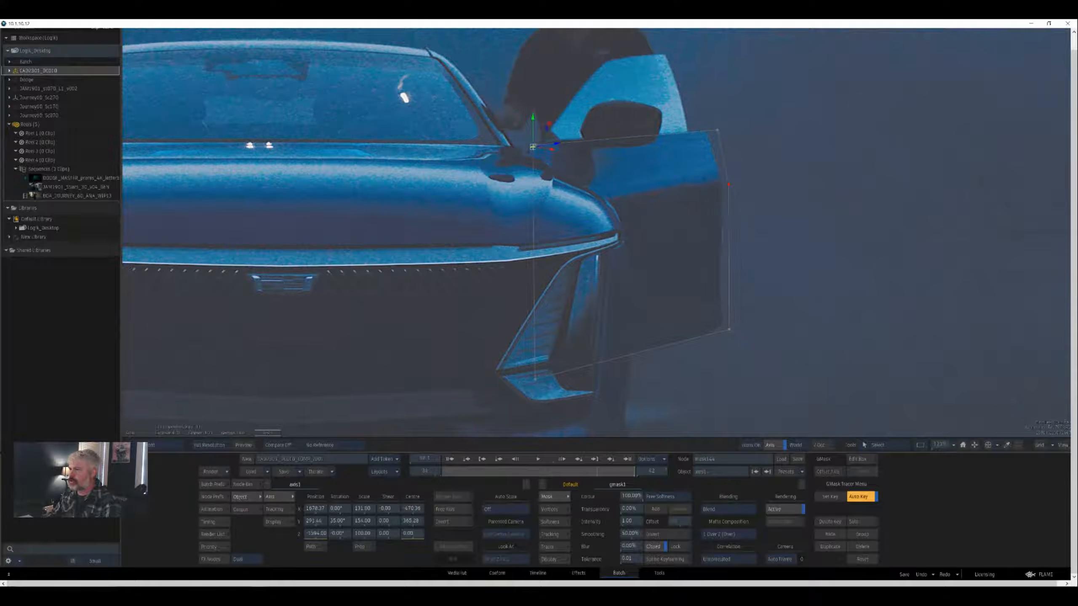
key("Right")
key("Right")
key("Right")
key("Right")
key("Right")
key("Right")
key("Right")
key("Right")
- Copy the car movement axis from the upper GMask Tracer in the ROTO group and paste it into the new GMask Tracer
key("Escape")
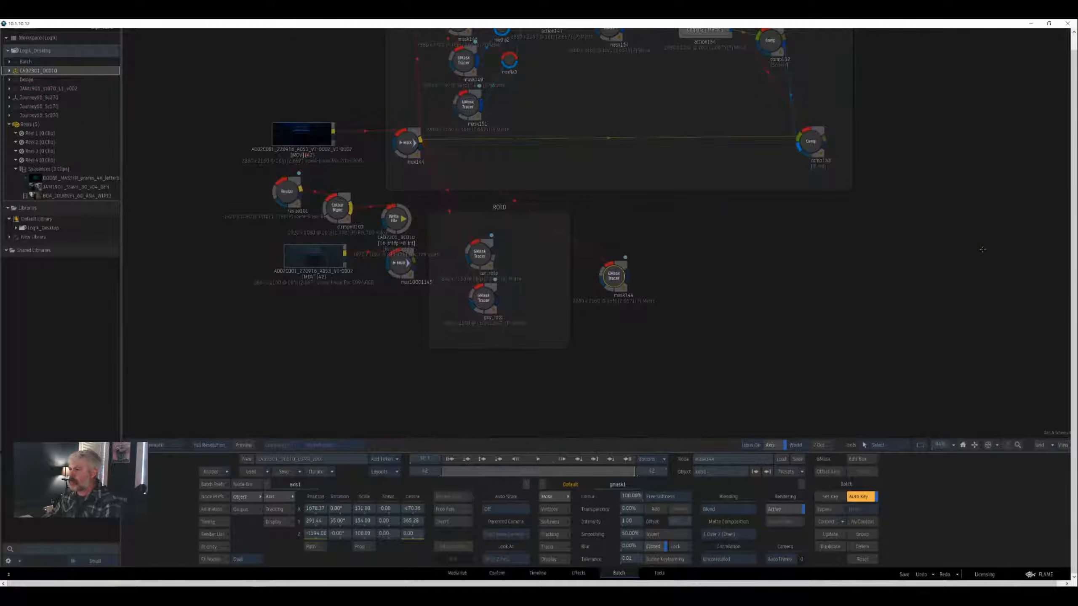
double_click(479, 255)
left_click_drag(1006, 346, 1072, 210)
key("Escape")
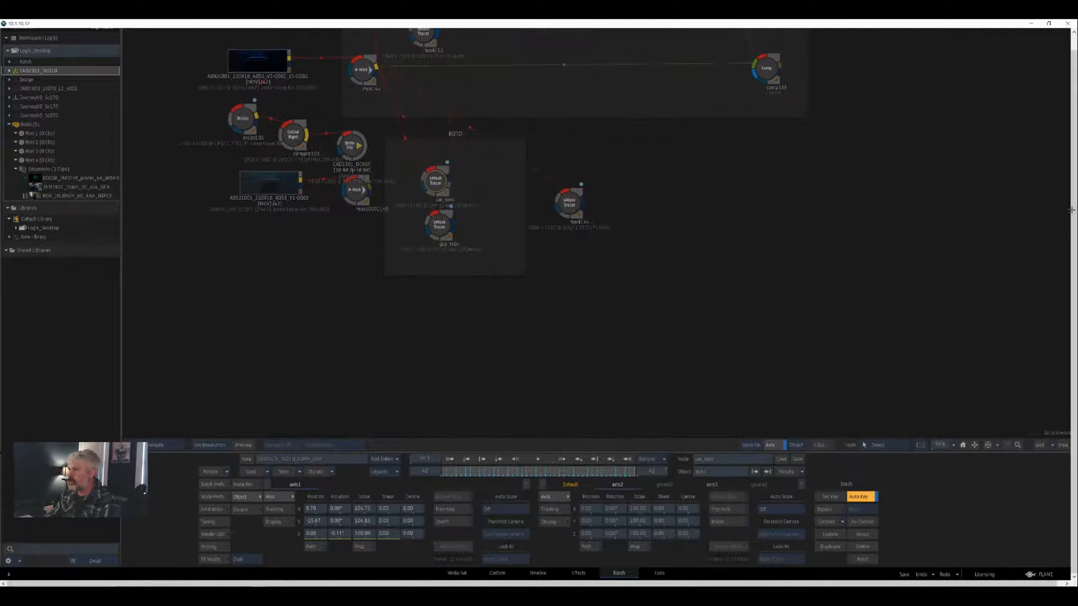
key("F4")
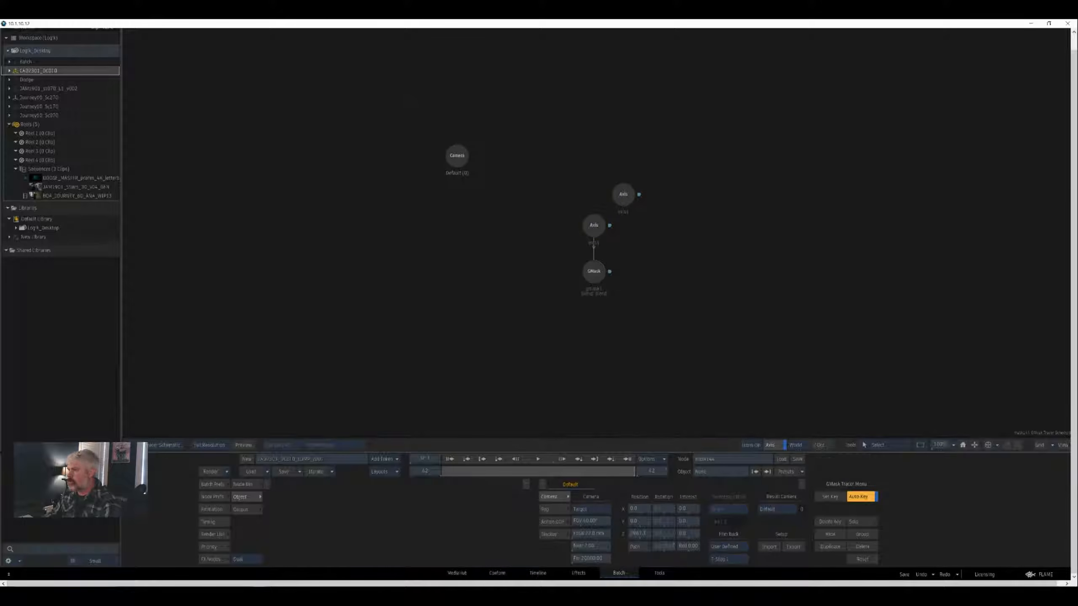
- Connect the pasted movement axis as parent of the door mask's axis and return to the image view
left_click_drag(623, 195, 603, 179)
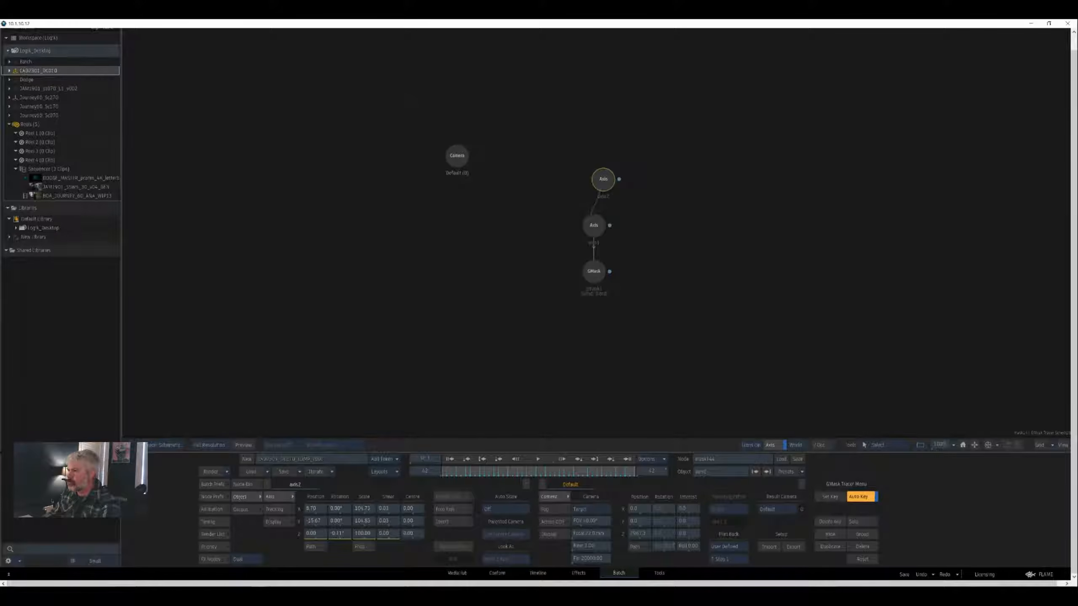
left_click(594, 230)
key("F4")
key("F1")
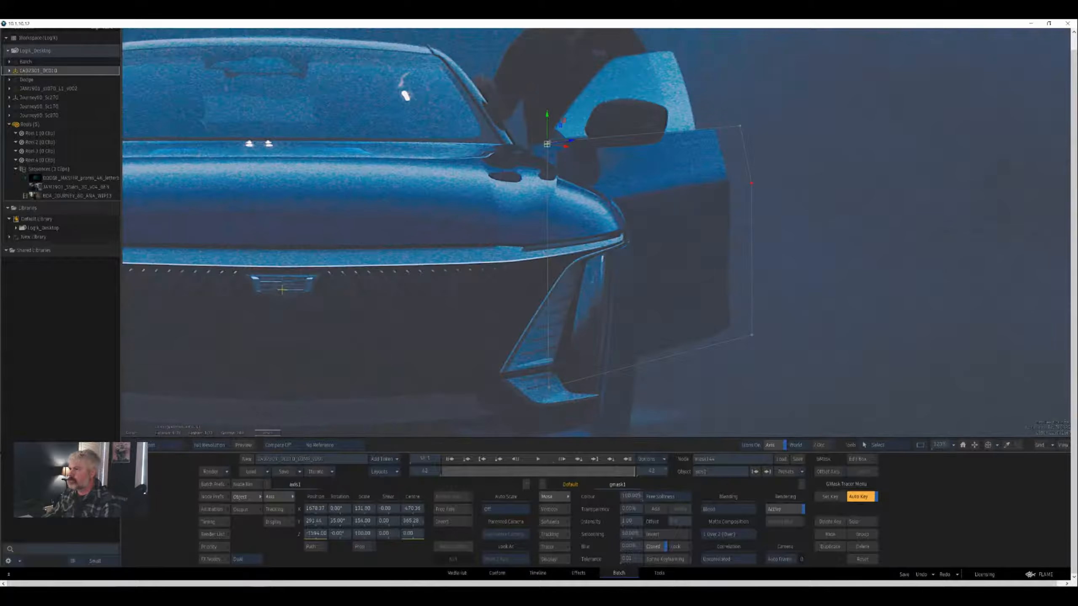
- Switch the manipulation reference to Object and reposition the mask's axis to fit the open door, with Y position 321.44
left_click_drag(1002, 167, 384, 268)
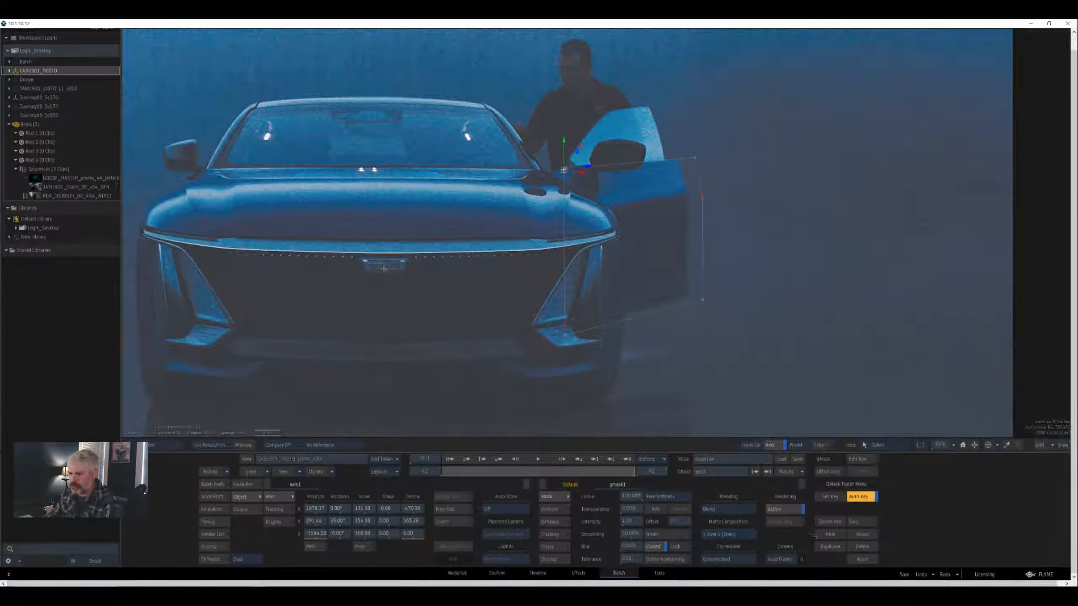
left_click(802, 445)
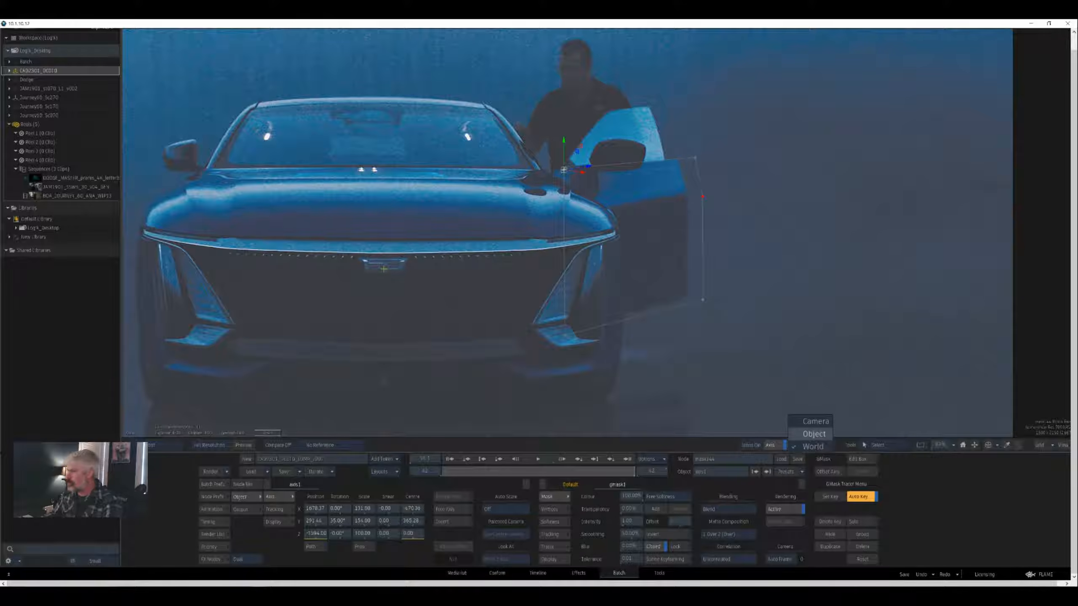
left_click(804, 433)
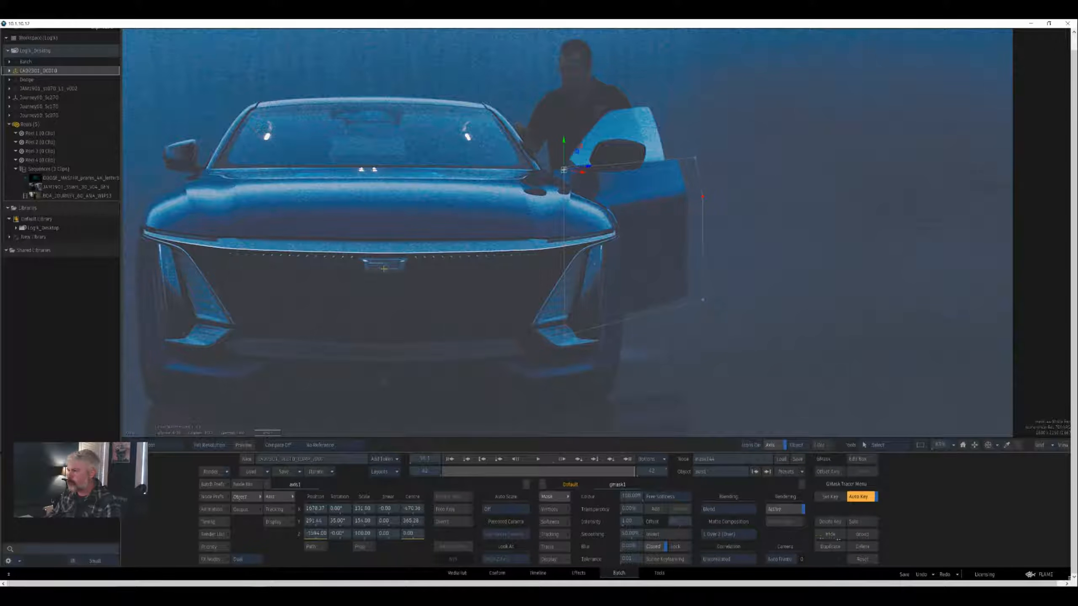
left_click_drag(832, 539, 769, 538)
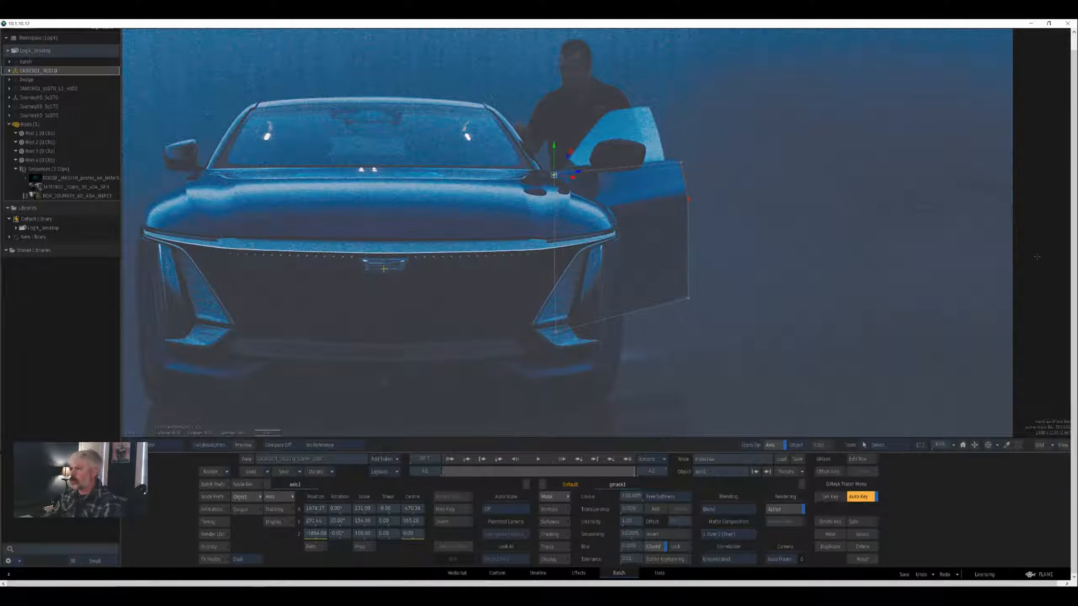
left_click_drag(315, 520, 323, 521)
- Examine the parent movement axis and the door mask's axis in the schematic, and return to the image with the mask's axis selected
key("Escape")
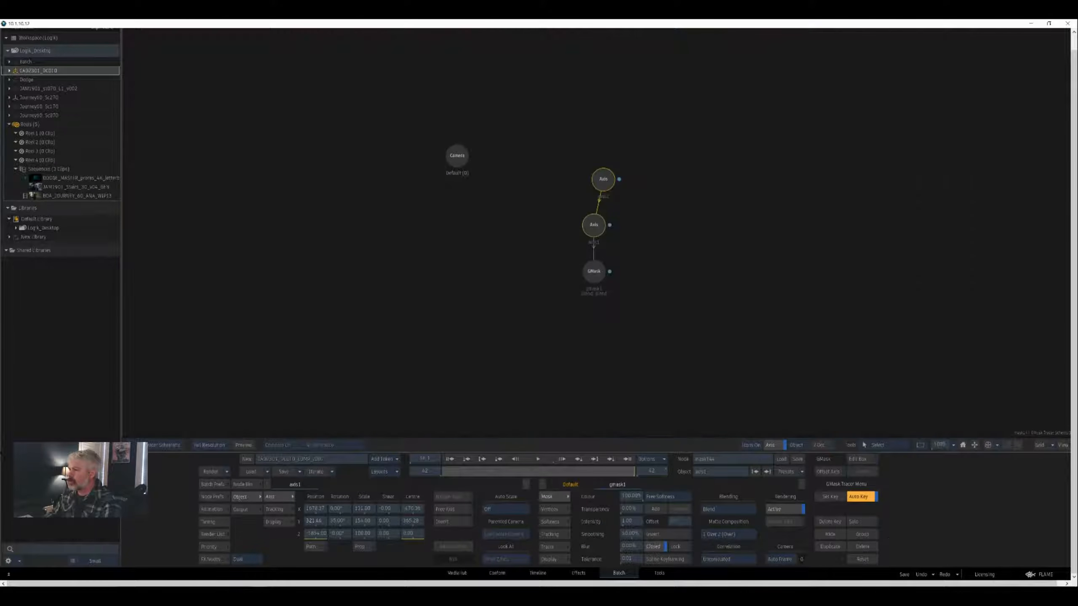
key("F1")
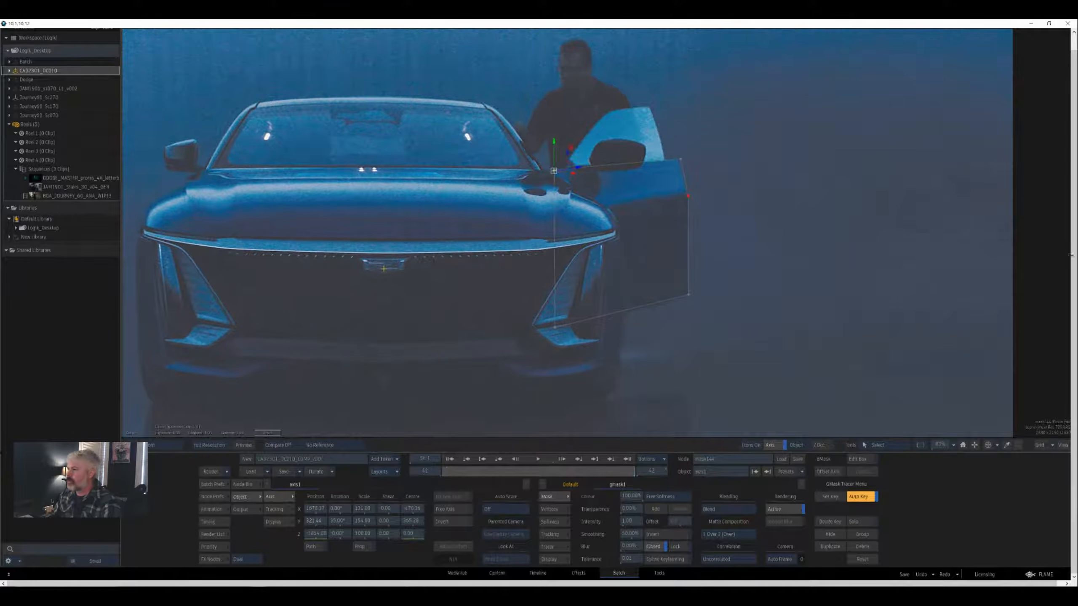
key("F8")
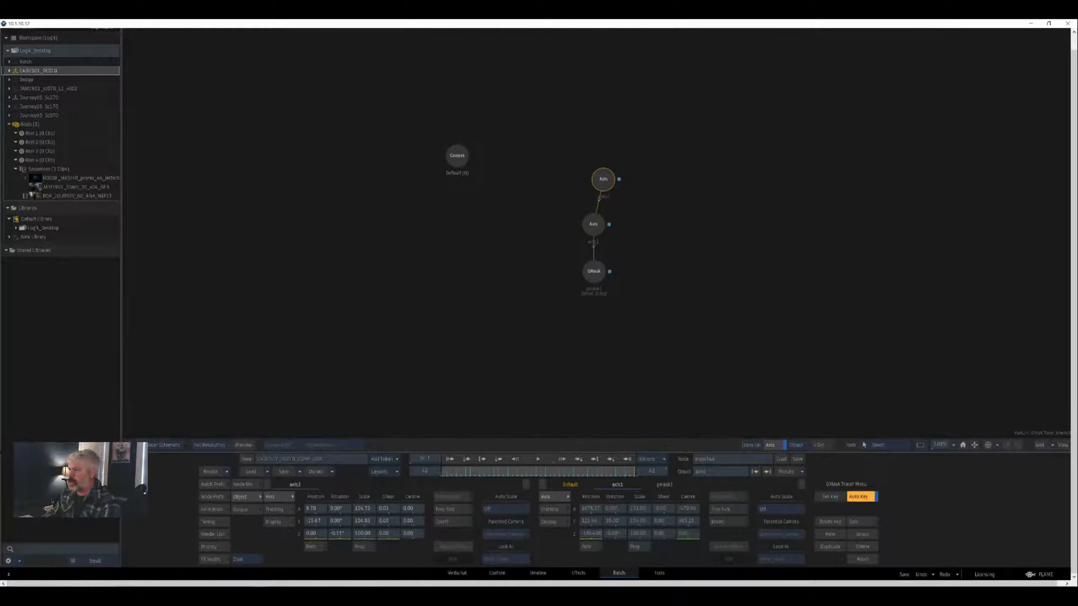
key("F8")
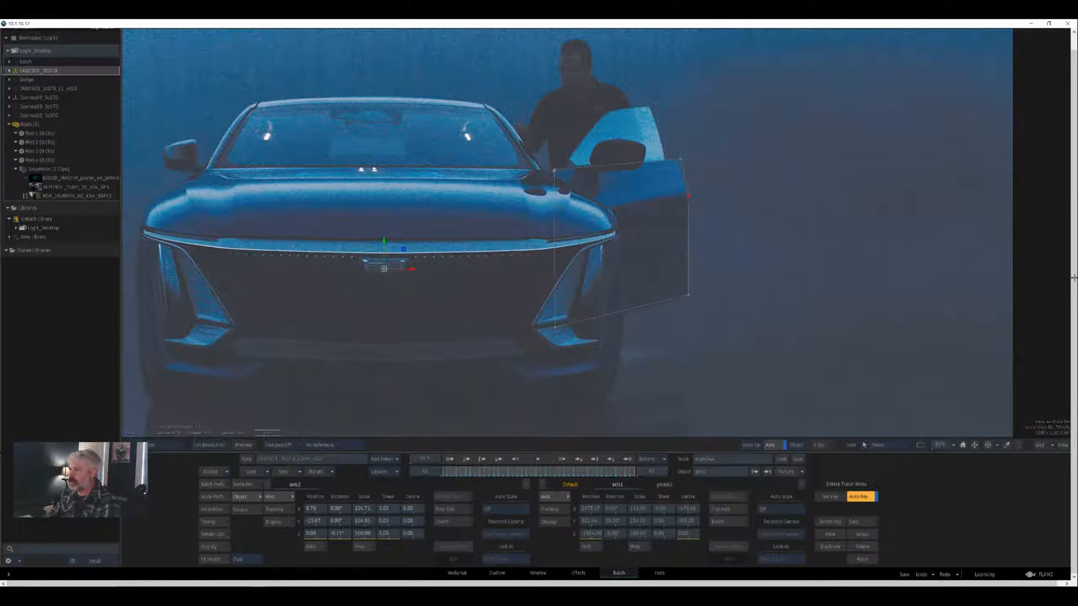
key("F8")
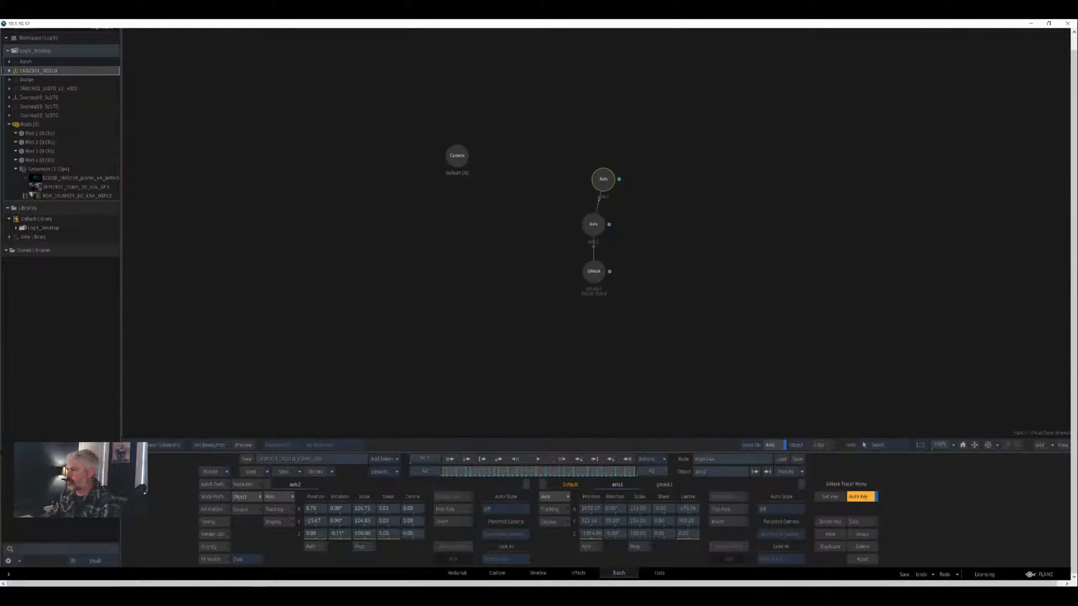
left_click(593, 224)
key("F8")
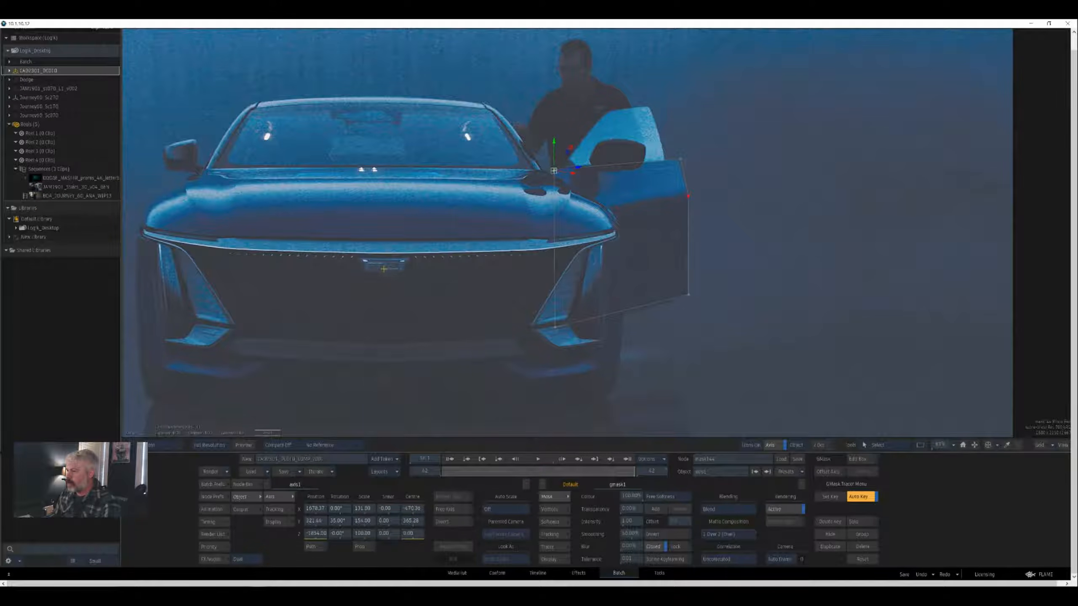
- Keyframe the mask axis's Y rotation to match the opening door: 42° at the middle of the shot and 52° on the first frame
left_click_drag(634, 472, 545, 471)
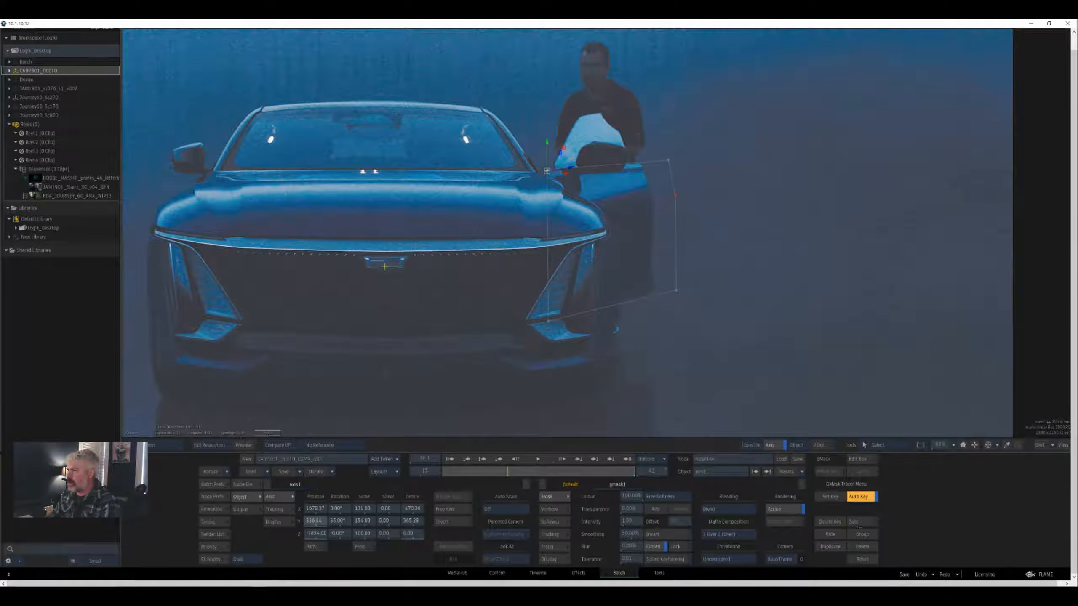
left_click_drag(315, 521, 342, 521)
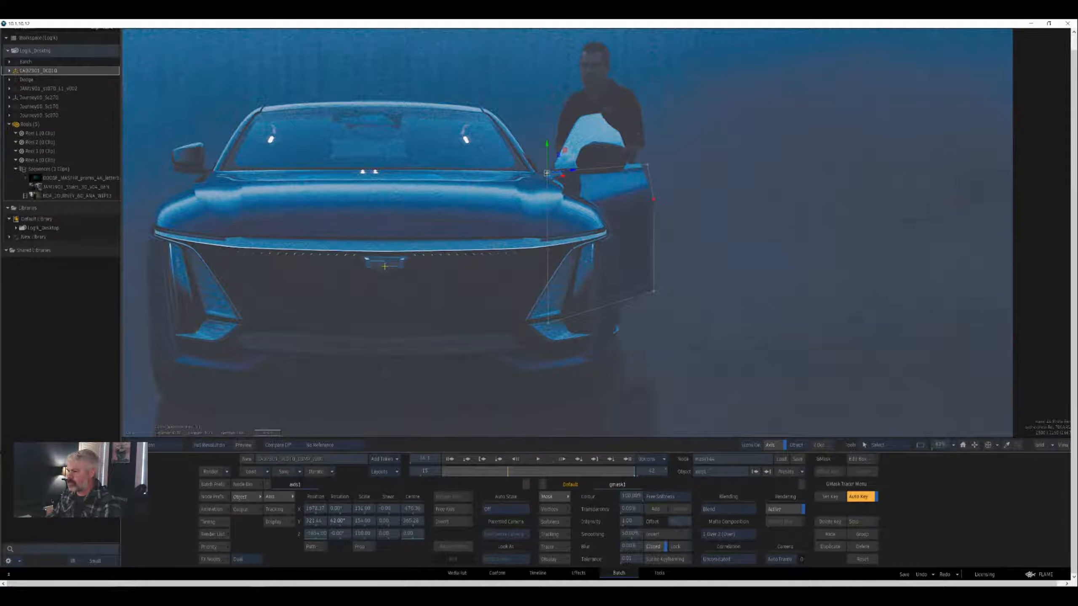
key("Home")
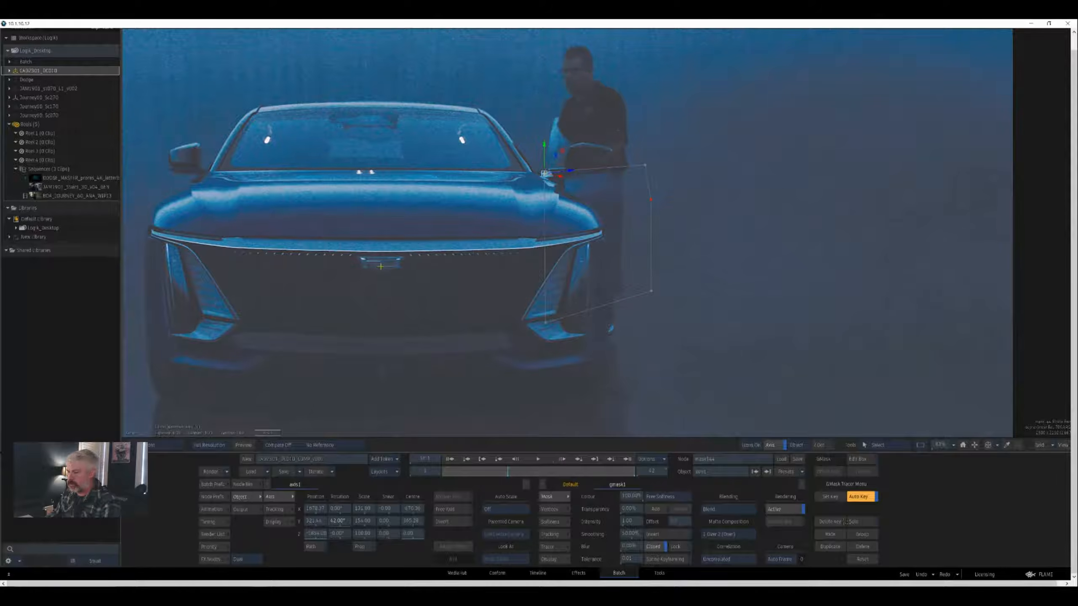
left_click_drag(340, 521, 342, 521)
left_click_drag(866, 527, 874, 526)
- Step and play through the shot to compare the animated mask with the opening door
key("Right")
key("Right")
key("Right")
key("Right")
key("Right")
key("Right")
key("Right")
key("Right")
key("Right")
key("Right")
key("Right")
key("Right")
key("Right")
key("Right")
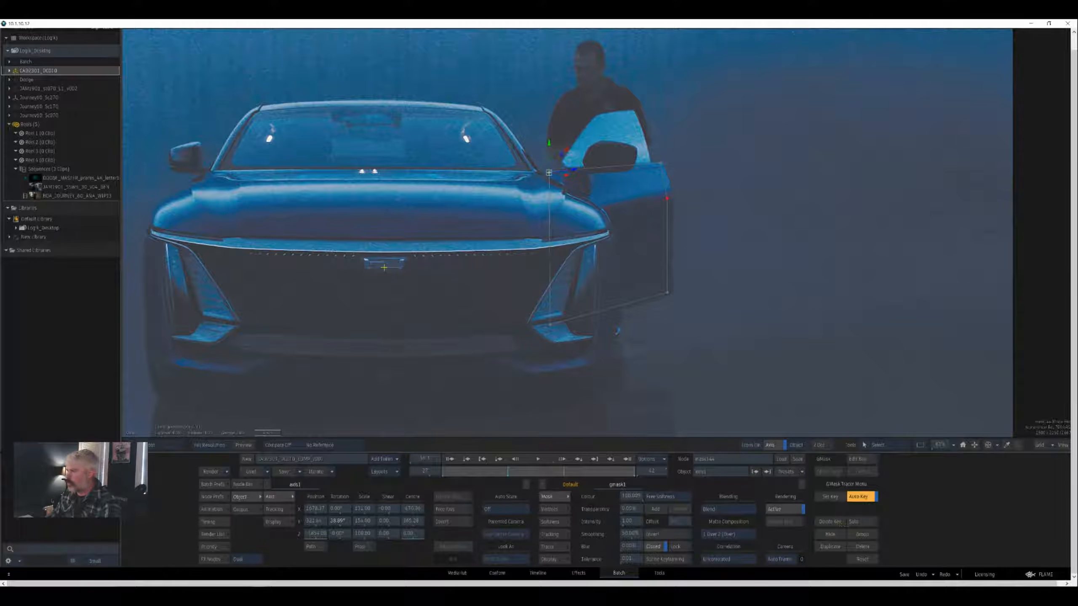
left_click_drag(823, 531, 834, 524)
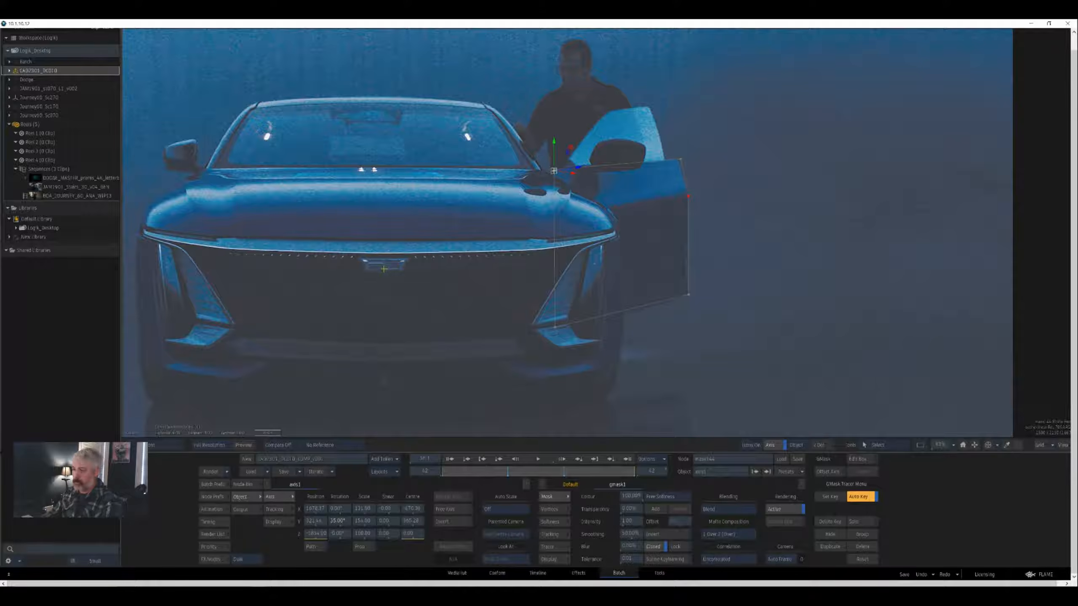
left_click_drag(1007, 468, 931, 471)
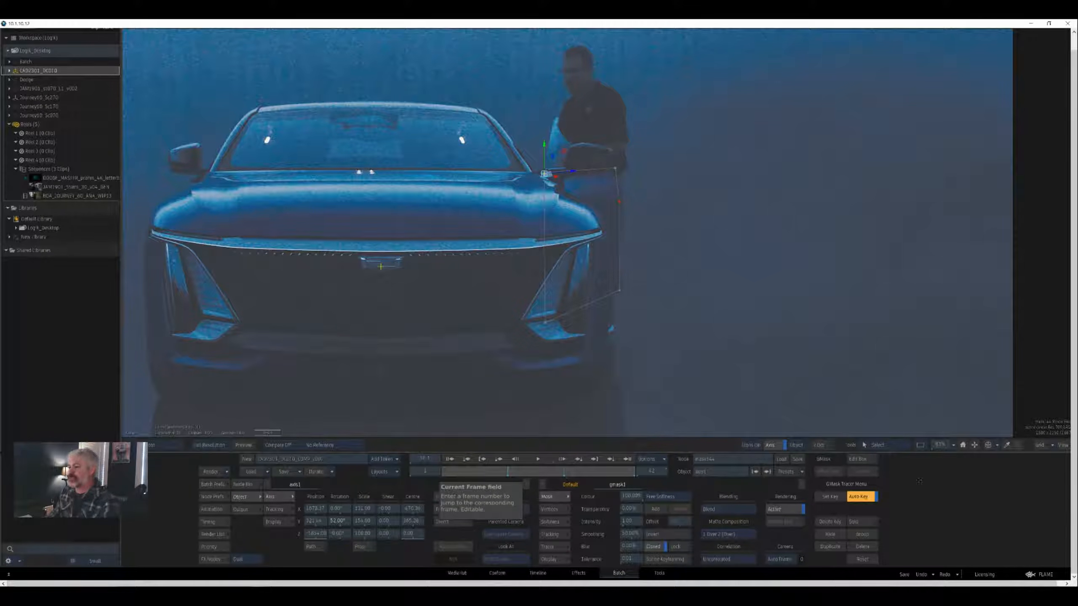
key("space")
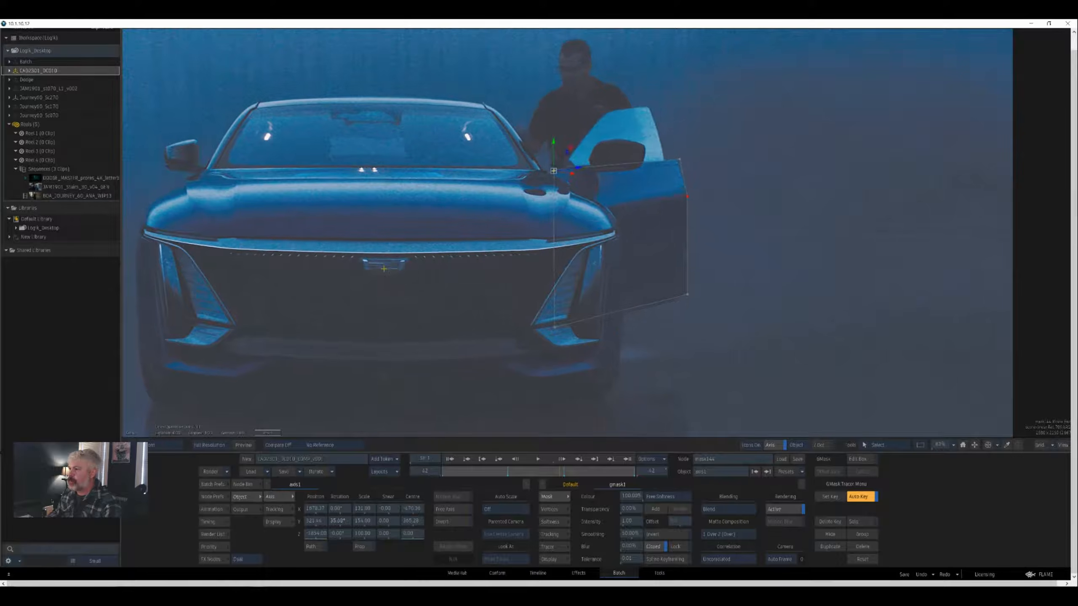
- Select the door GMask and add a smoothed point on its lower outer edge, pulled slightly inward to the door's contour
key("F8")
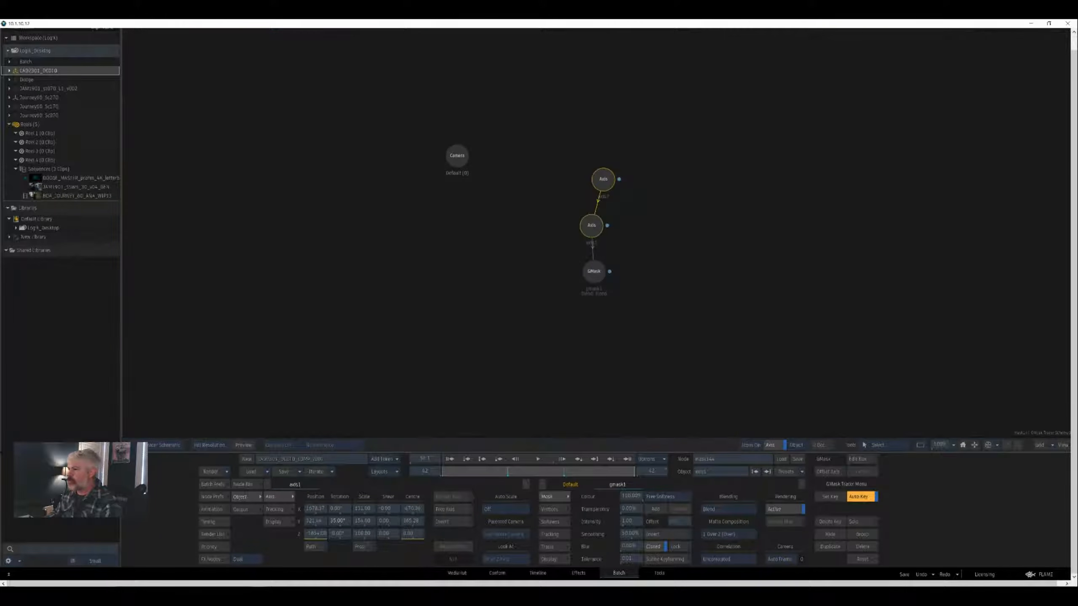
left_click(628, 238)
left_click(593, 271)
key("F1")
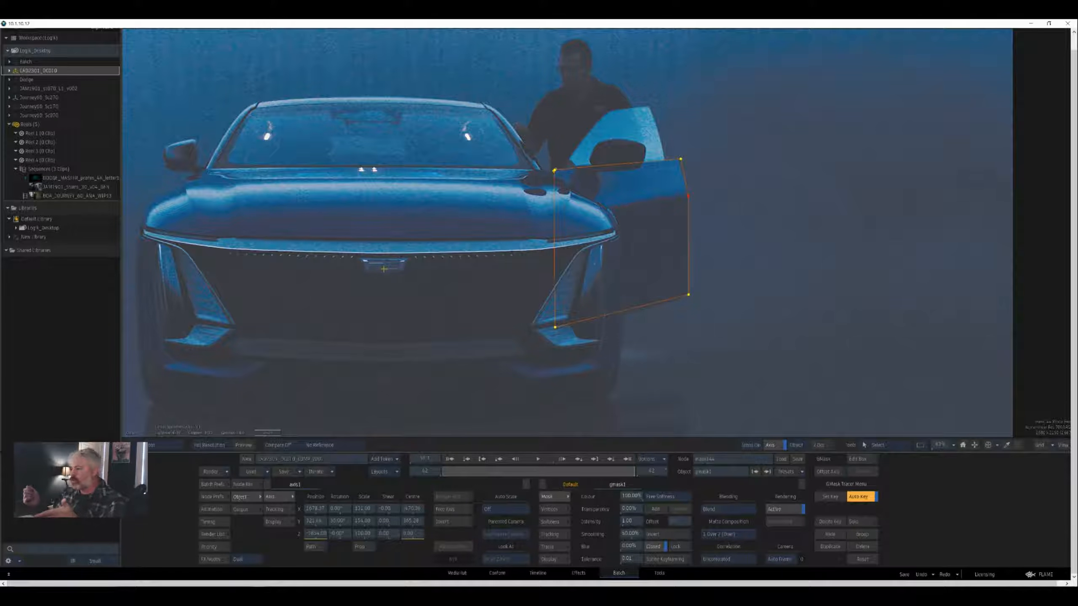
key("ctrl+space")
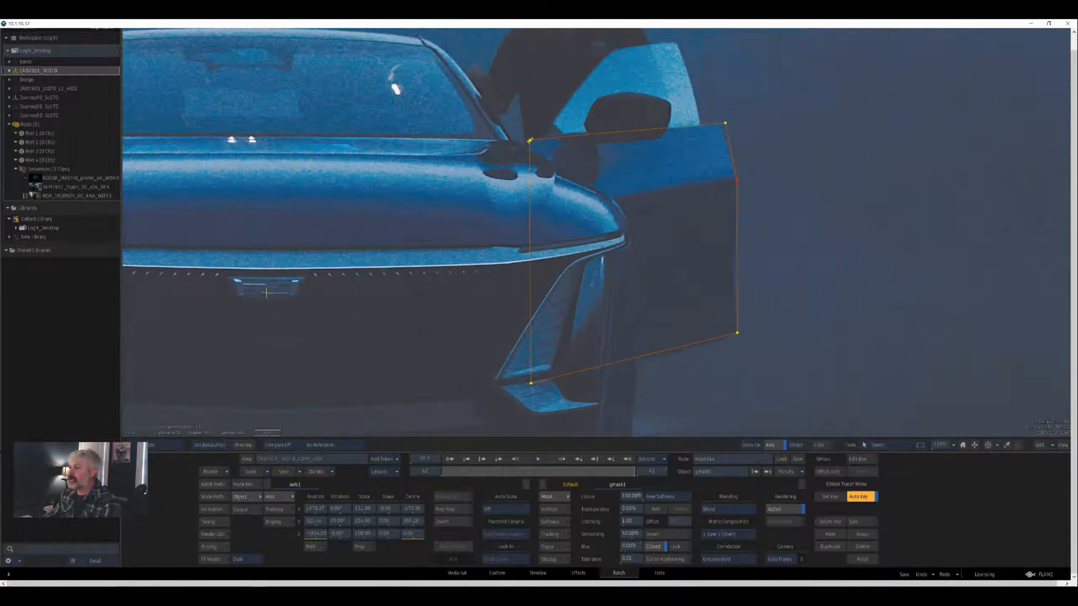
scroll(901, 144, "up", 2)
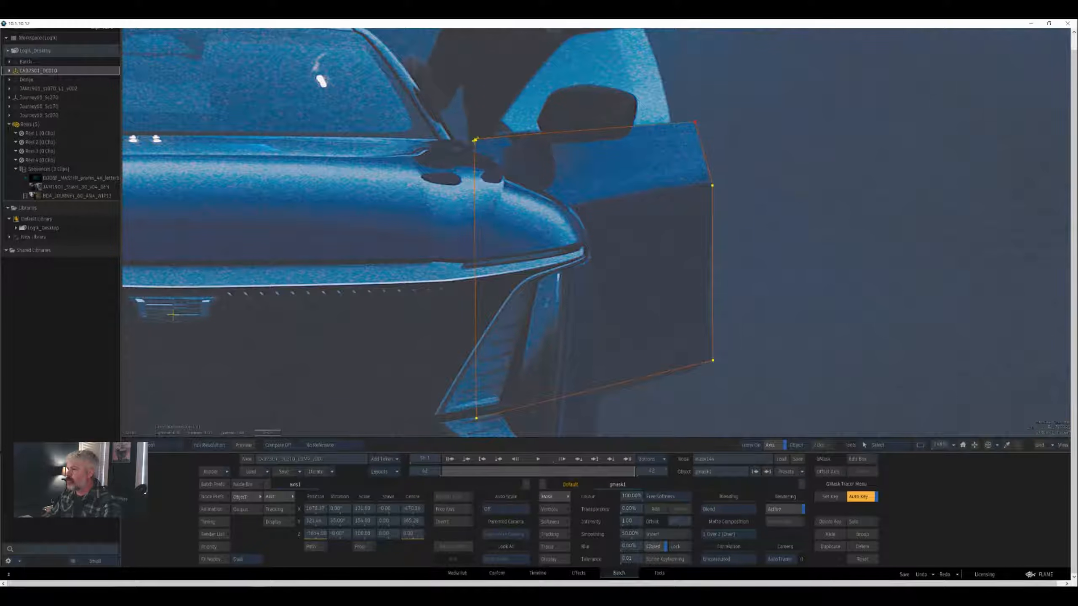
scroll(662, 322, "up", 1)
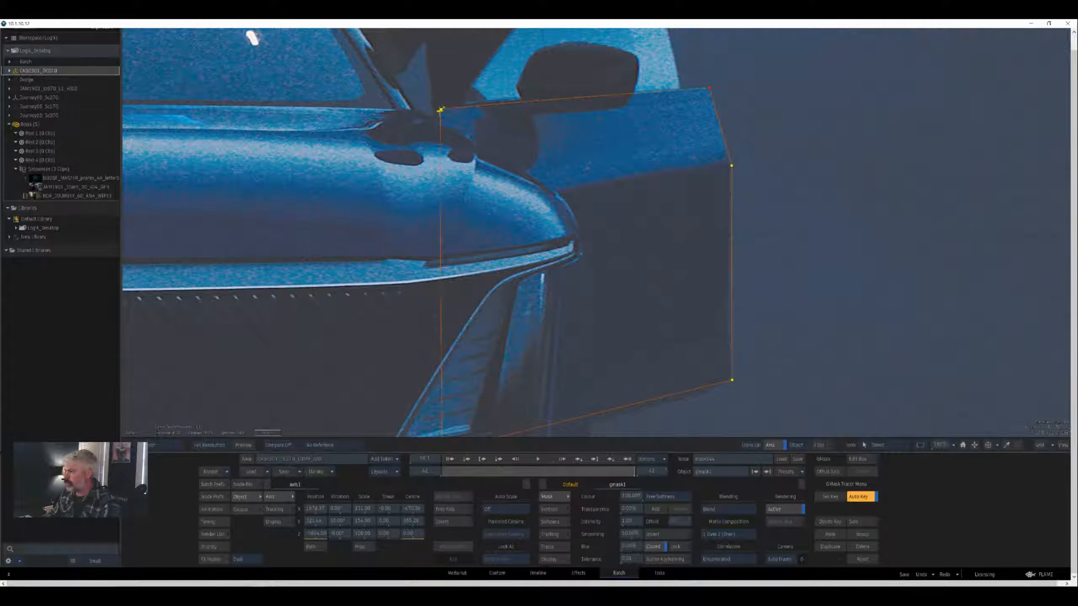
key("a")
left_click_drag(731, 298, 726, 299)
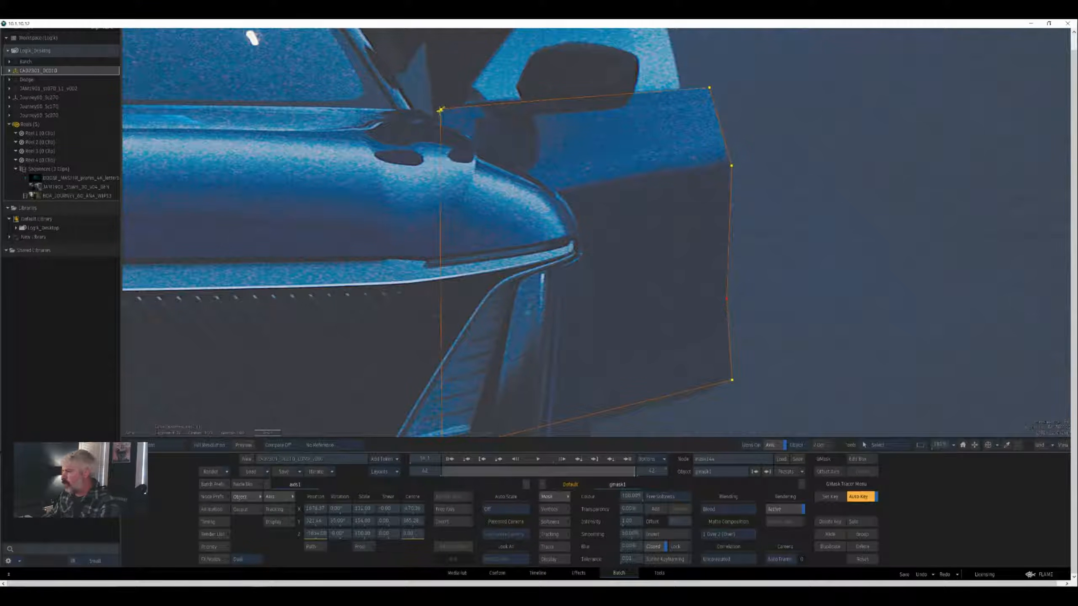
key("q")
left_click(726, 299)
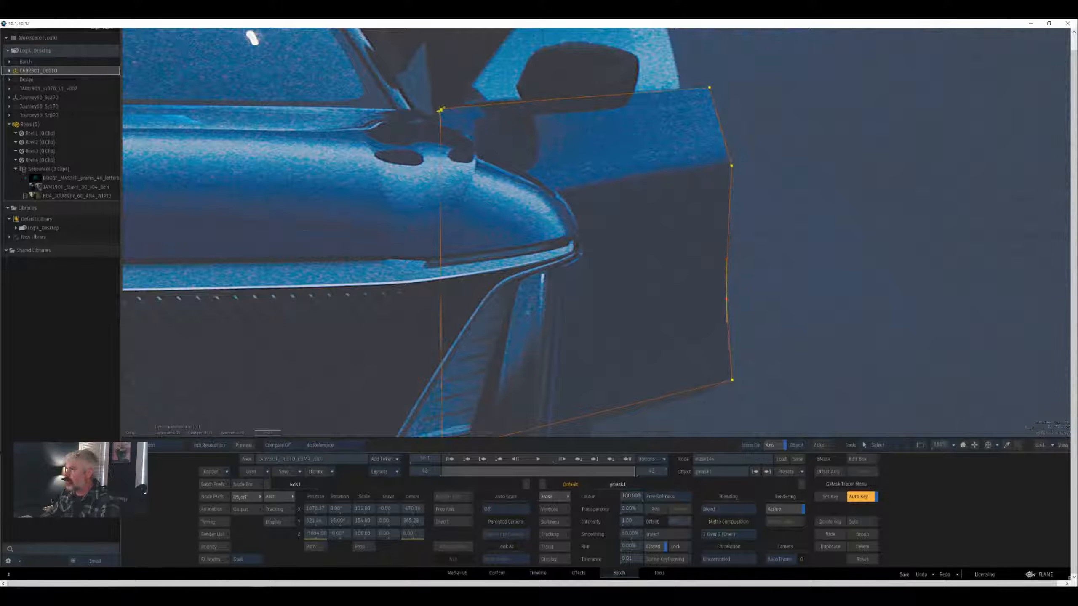
left_click_drag(727, 299, 728, 353)
- Add points on both sides of the mask's upper outer corner to follow the door's rounded corner
key("a")
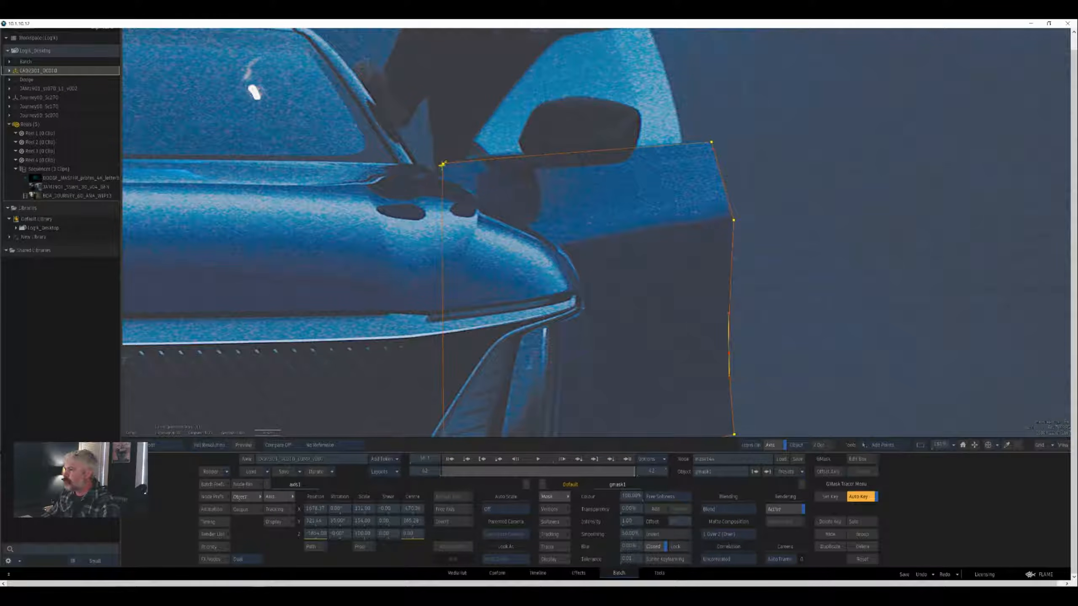
left_click(713, 149)
key("a")
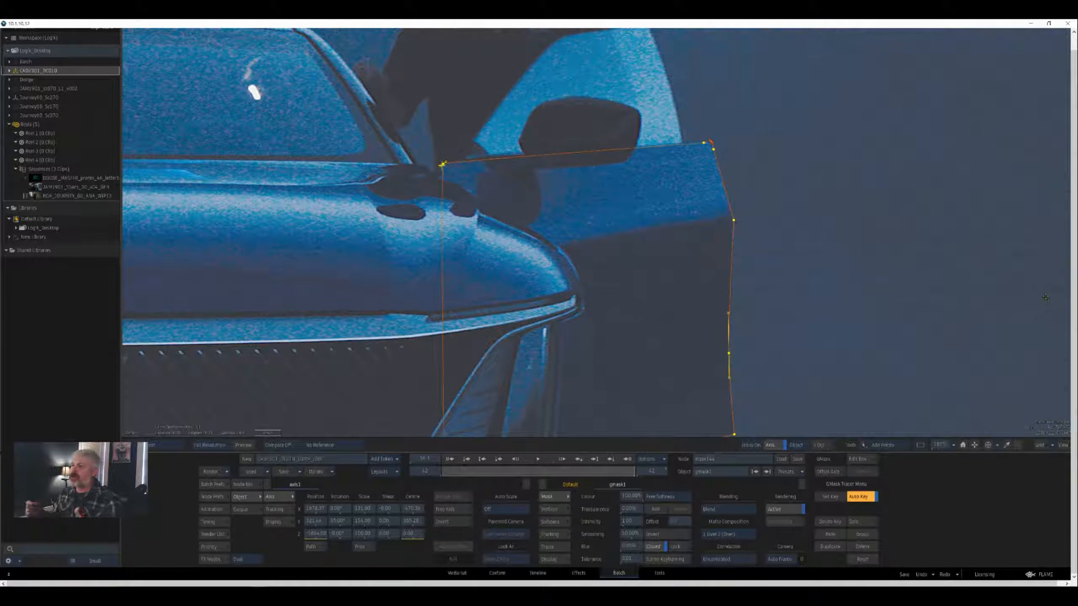
mouse_move(1045, 297)
left_mouse_down()
mouse_move(1060, 265)
mouse_move(1015, 298)
mouse_move(1039, 298)
left_mouse_up()
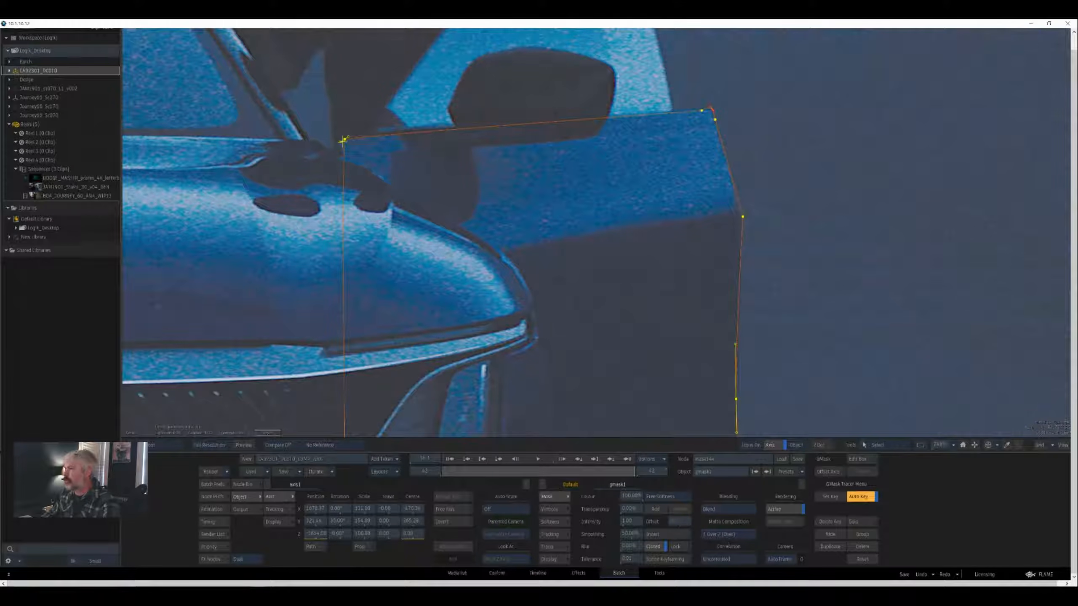
left_click(712, 110)
key("a")
left_click(683, 111)
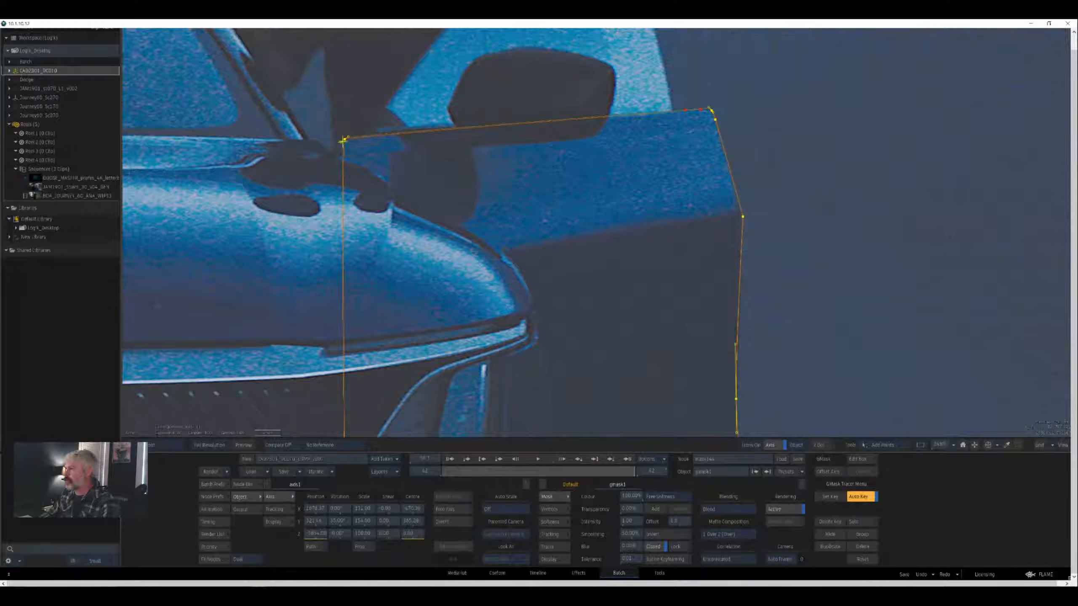
- Step back and forward through the frames to check the refined mask against the door's outline
left_click_drag(1023, 181, 1017, 136)
left_click_drag(1017, 136, 1024, 94)
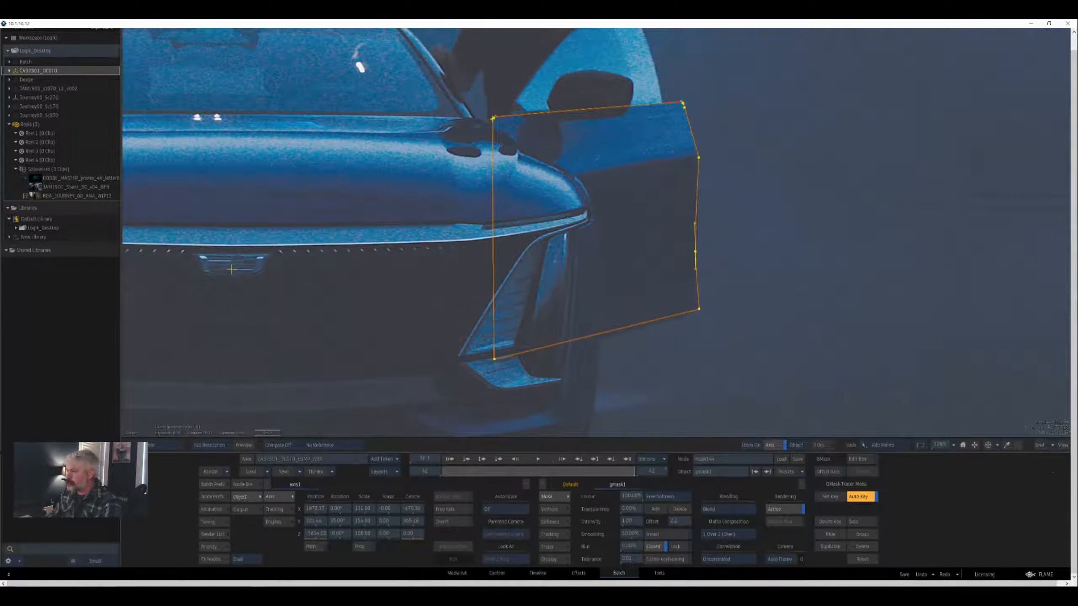
key("Left")
key("Left")
key("Left")
key("Left")
key("Left")
key("Left")
key("Left")
key("Left")
key("Left")
key("Left")
key("Left")
key("Left")
key("Left")
key("Left")
key("Left")
key("Left")
key("Left")
key("Left")
key("Left")
key("Left")
key("Left")
key("Left")
key("Left")
key("Left")
key("Left")
key("Left")
key("Left")
key("Left")
key("Left")
key("Left")
key("Left")
key("Left")
key("Right")
key("Right")
key("Right")
key("Right")
key("Right")
key("Right")
key("Right")
key("Right")
key("Right")
key("Right")
key("Right")
key("Right")
key("Right")
key("Right")
key("Right")
key("Right")
key("Right")
key("Right")
key("Right")
key("Right")
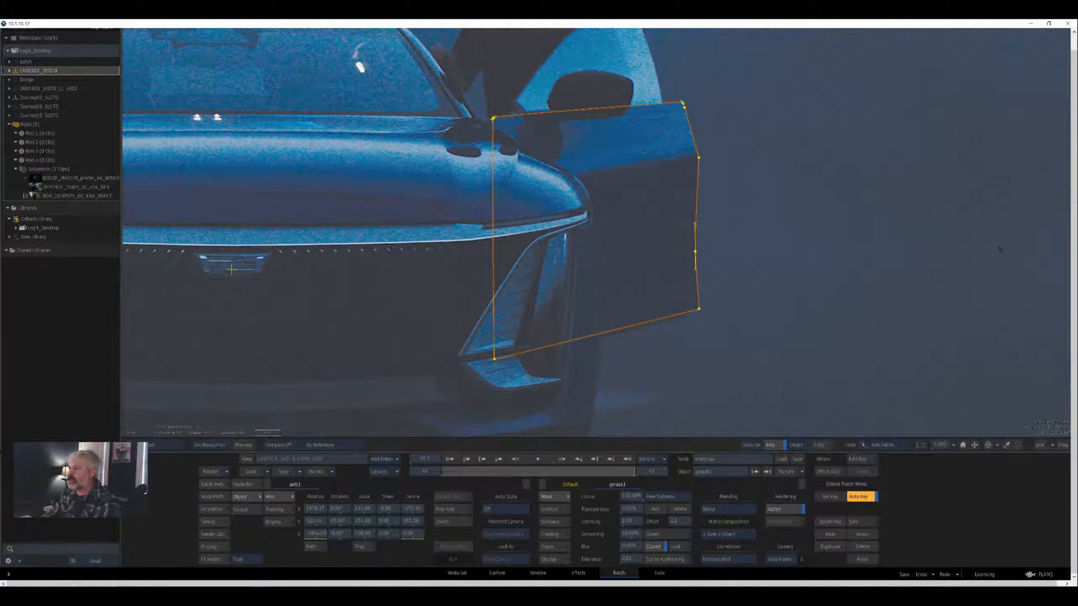
- Review the two axes and the GMask in the schematic across the keyframes, and return to the image view
key("F4")
left_click(591, 226)
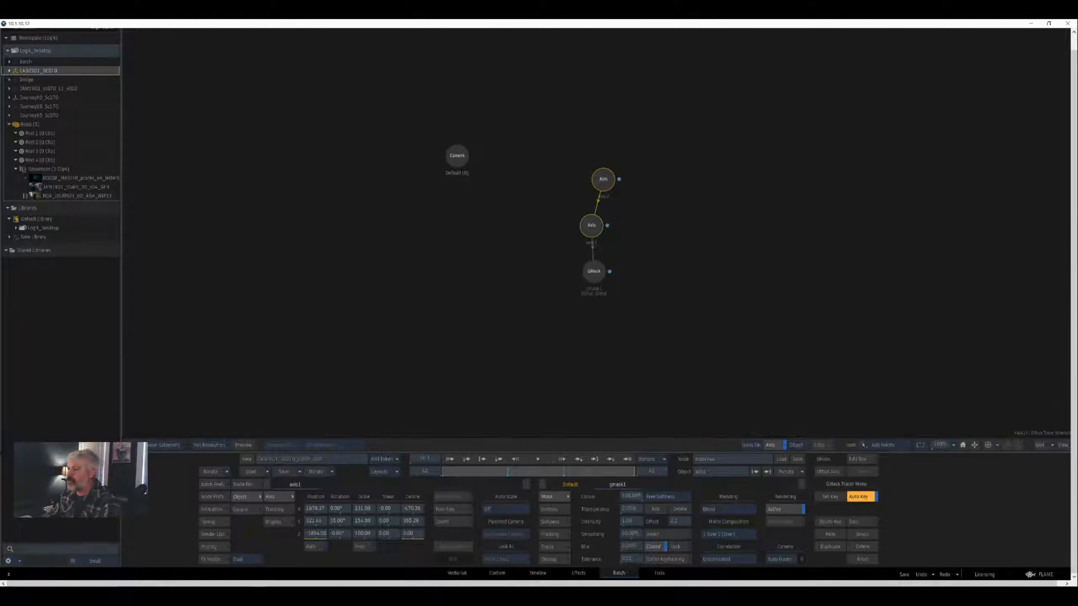
key("Escape")
left_click(632, 271)
left_click(593, 273)
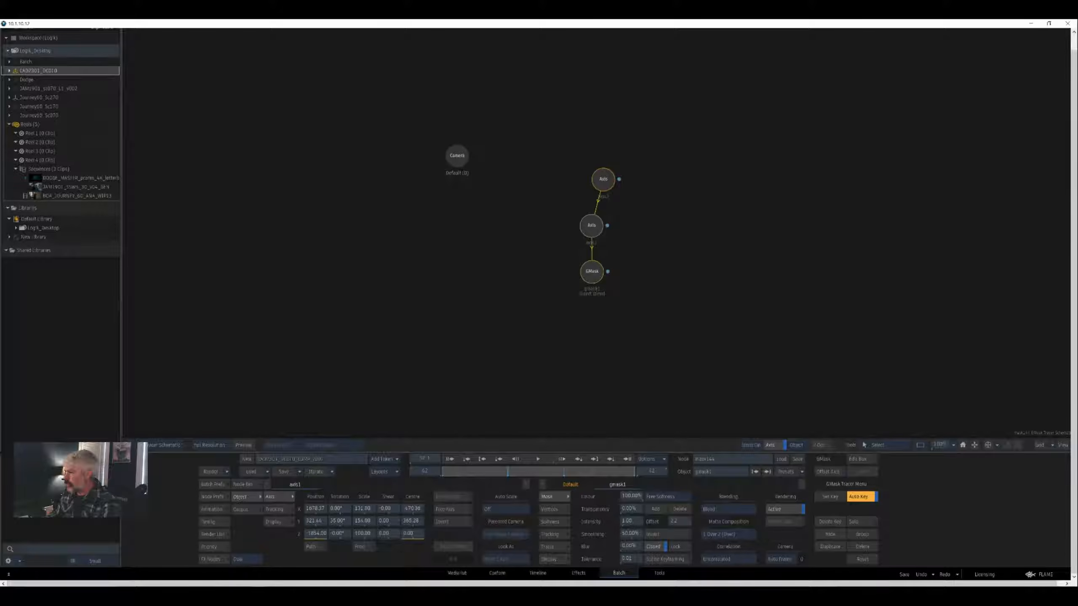
key("shift+Left")
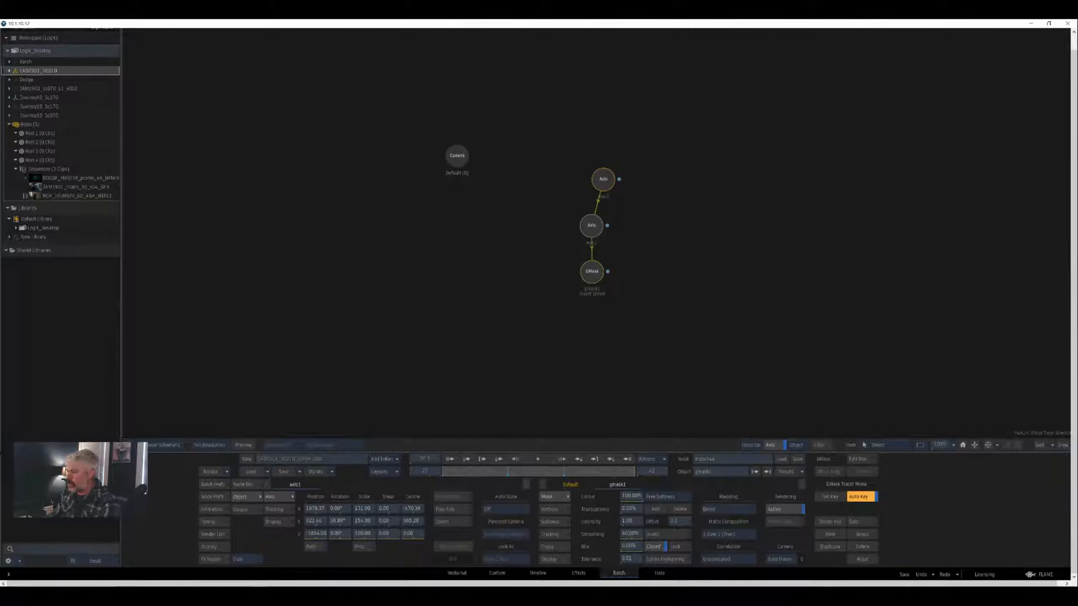
key("shift+Left")
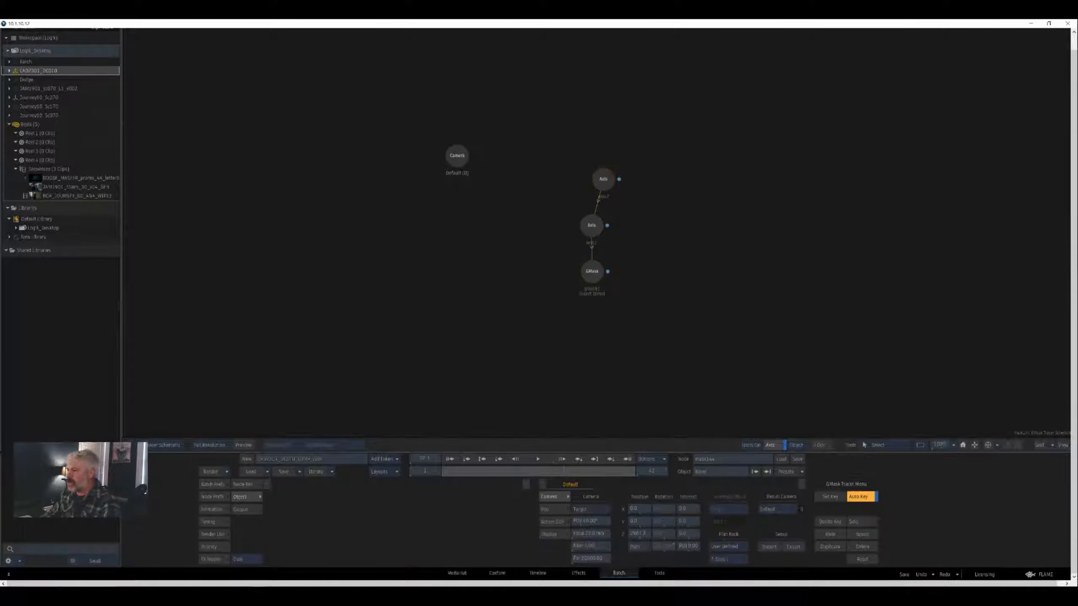
key("F1")
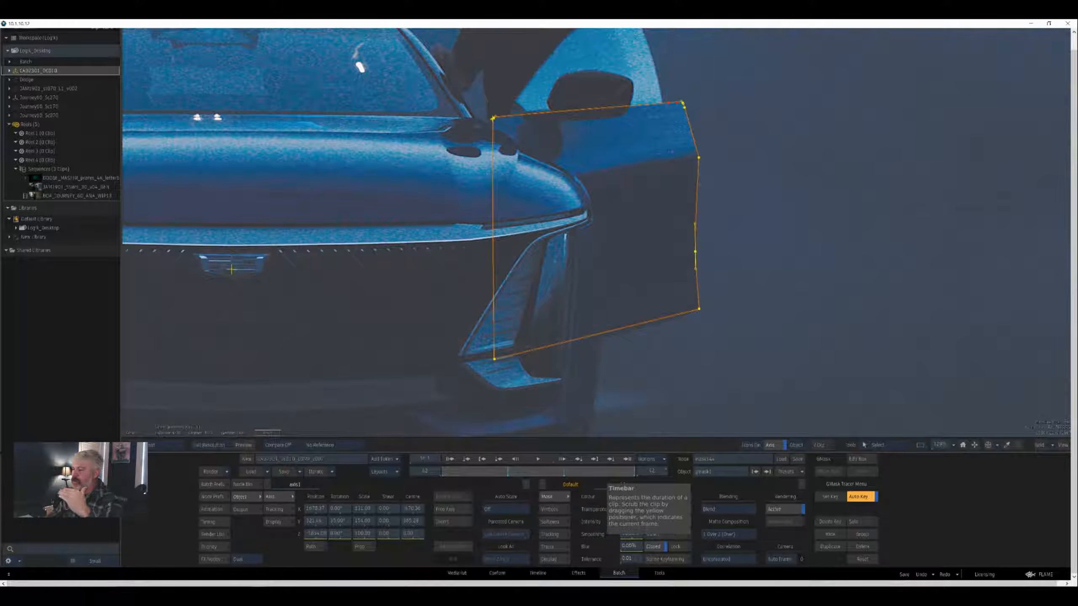
- Go back to an earlier frame and nudge the point on the door mask's lower outer edge onto the door's contour
key("shift+Left")
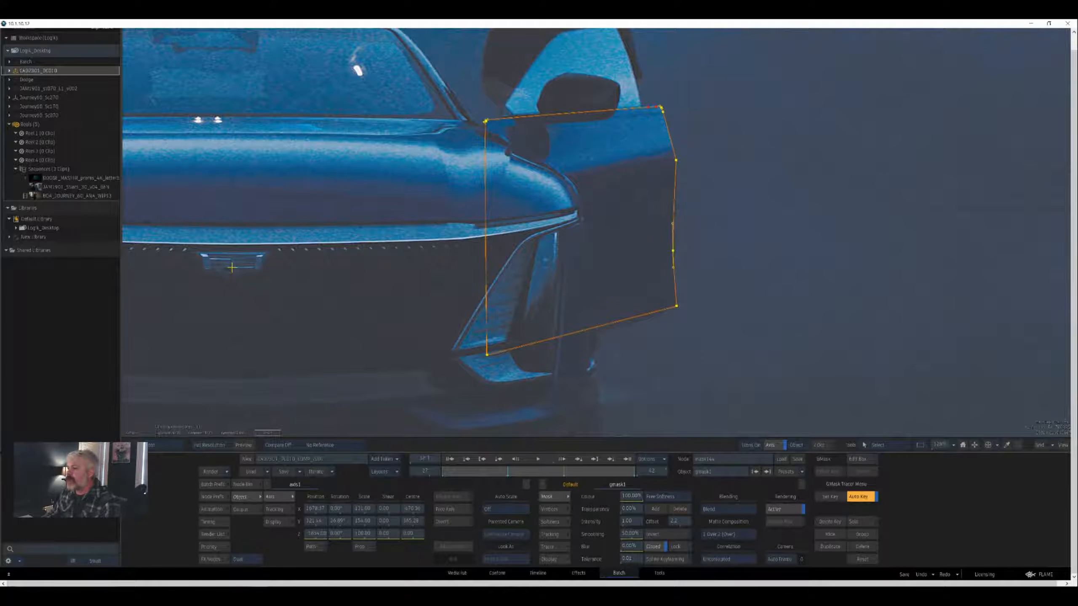
scroll(601, 221, "up", 4)
left_click_drag(601, 222, 587, 187)
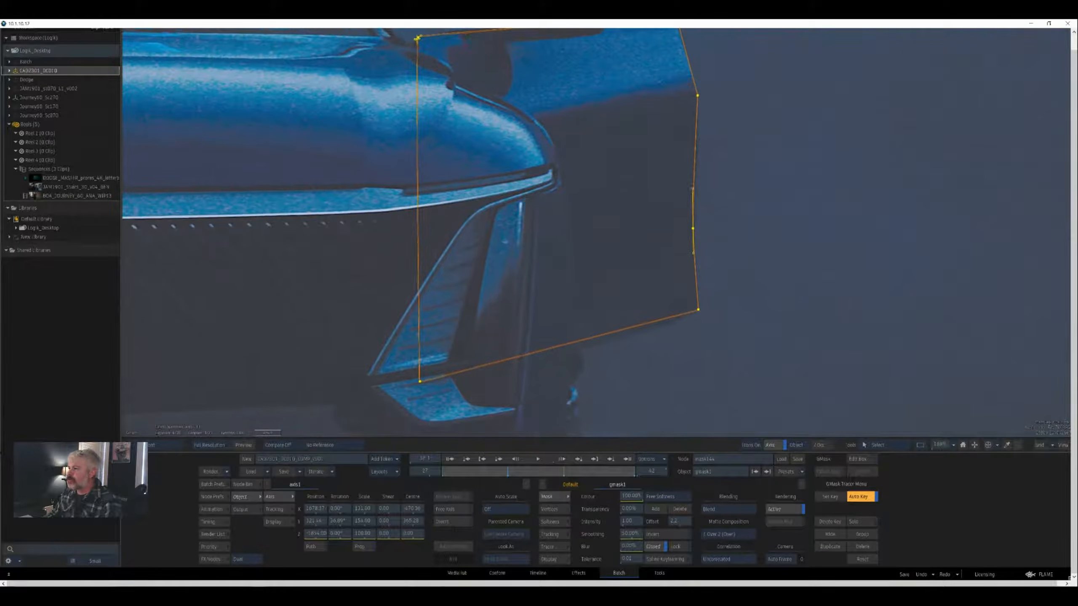
scroll(596, 233, "up", 1)
left_click_drag(596, 233, 563, 326)
scroll(563, 326, "up", 1)
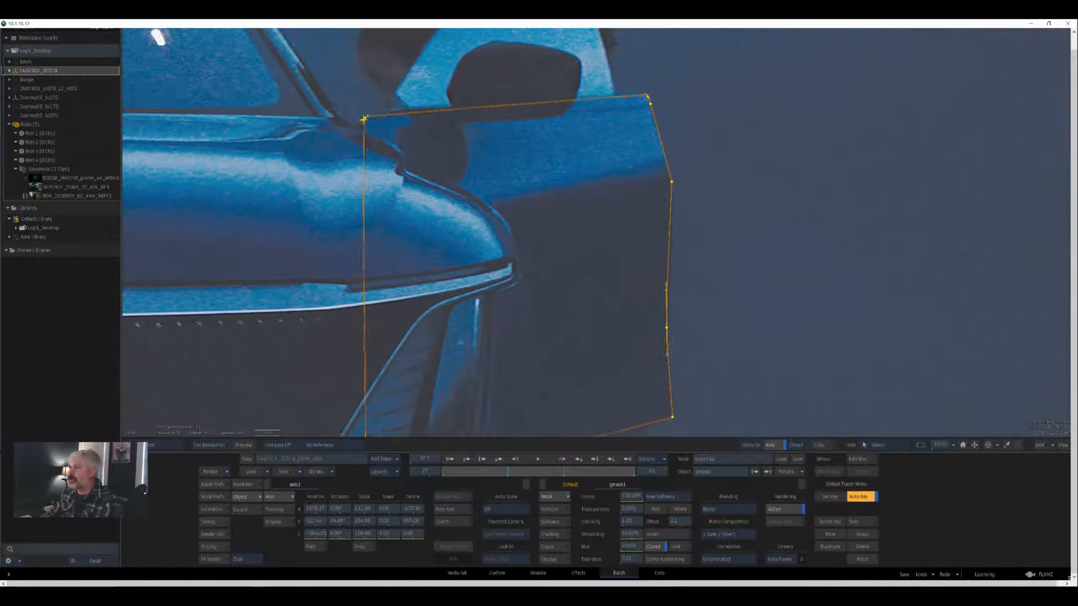
scroll(599, 230, "up", 1)
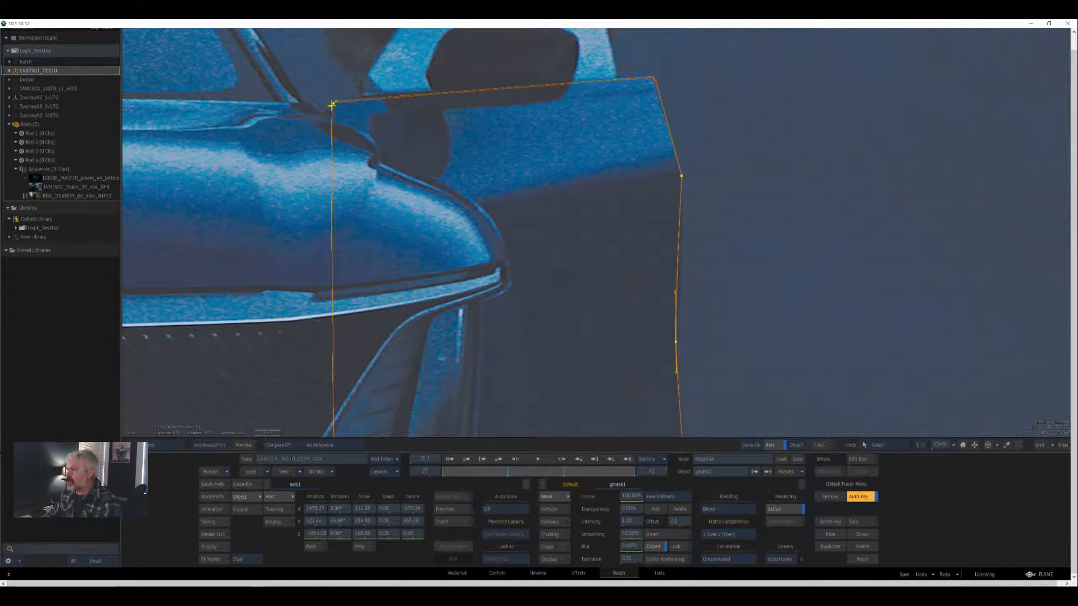
left_click_drag(964, 209, 956, 127)
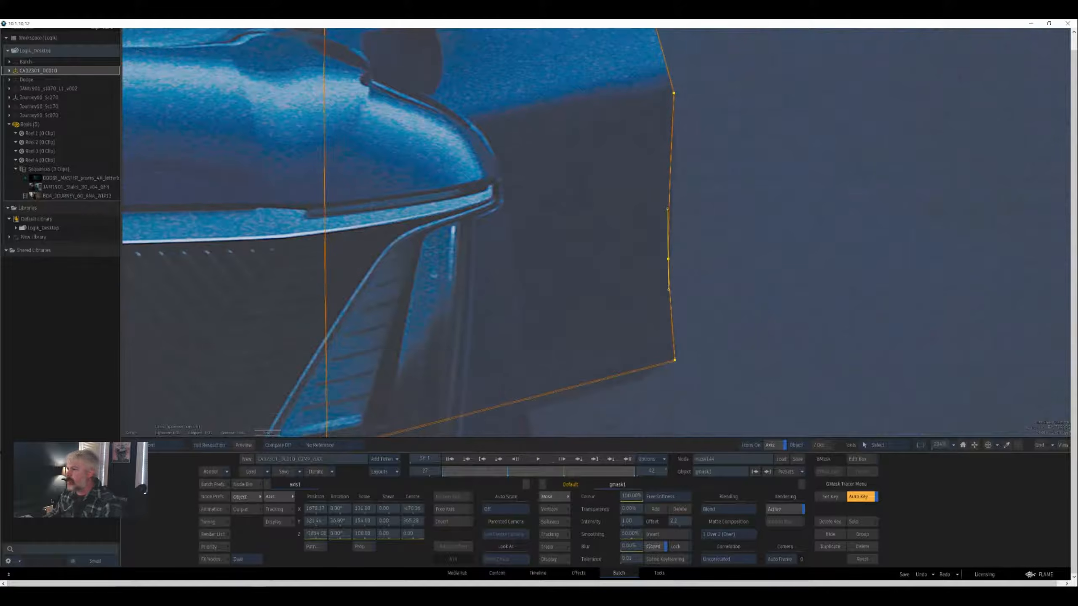
left_click_drag(668, 261, 669, 264)
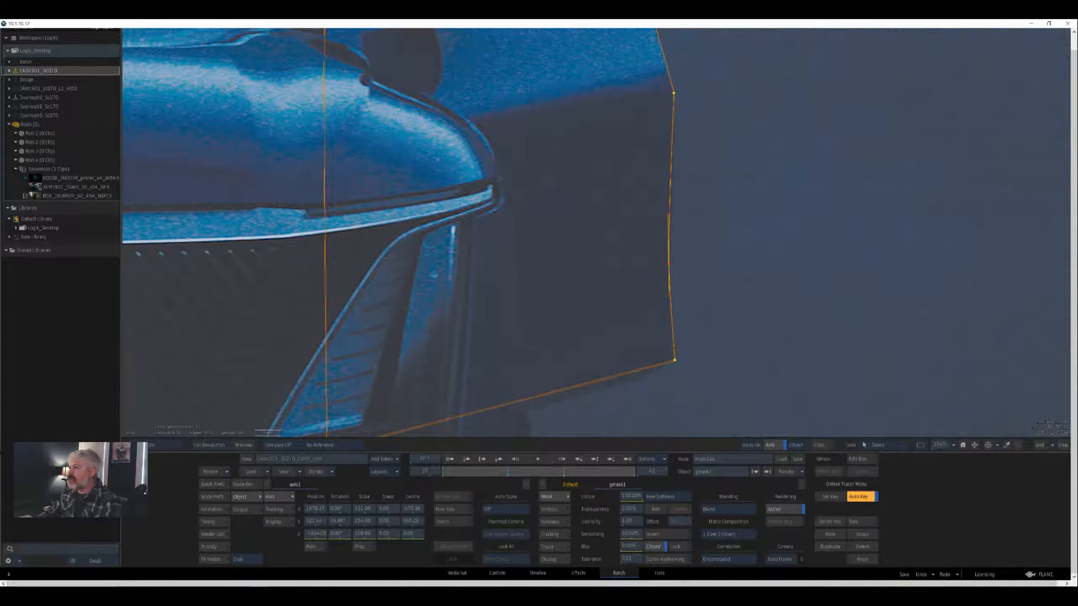
- At the first frame, move the mask's upper outer corner points slightly up and inward to the door's corner
key("ctrl+Left")
left_click_drag(1059, 39, 1077, 211)
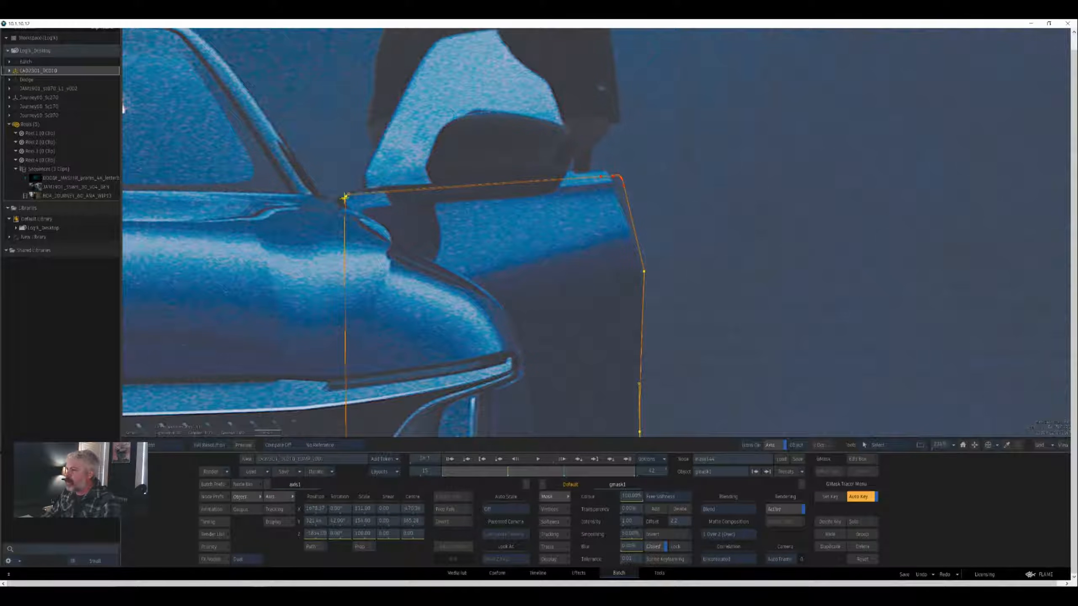
left_click_drag(617, 174, 608, 53)
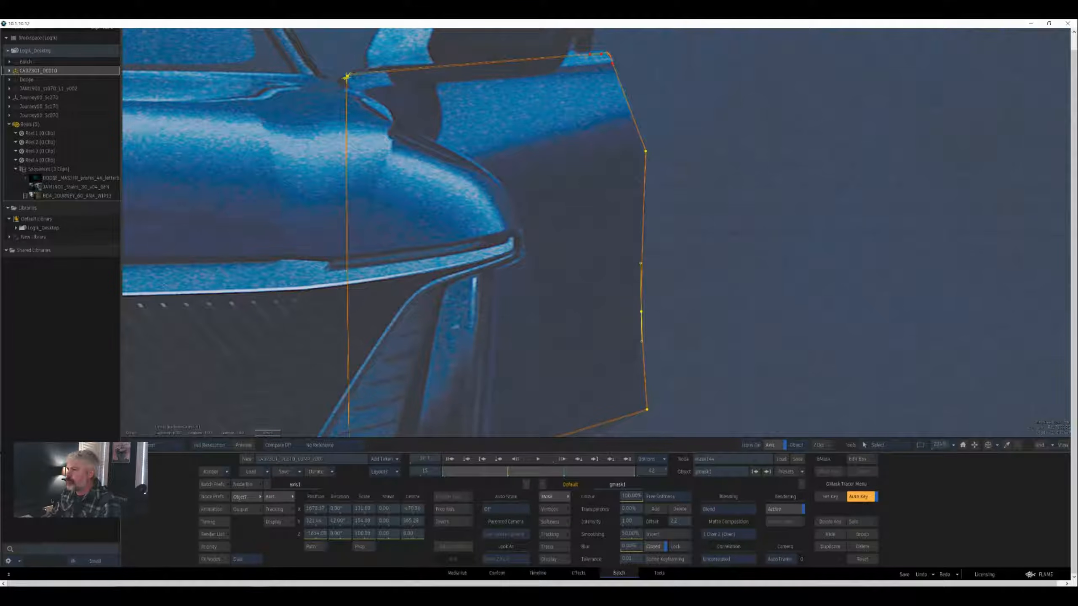
left_click_drag(630, 98, 631, 136)
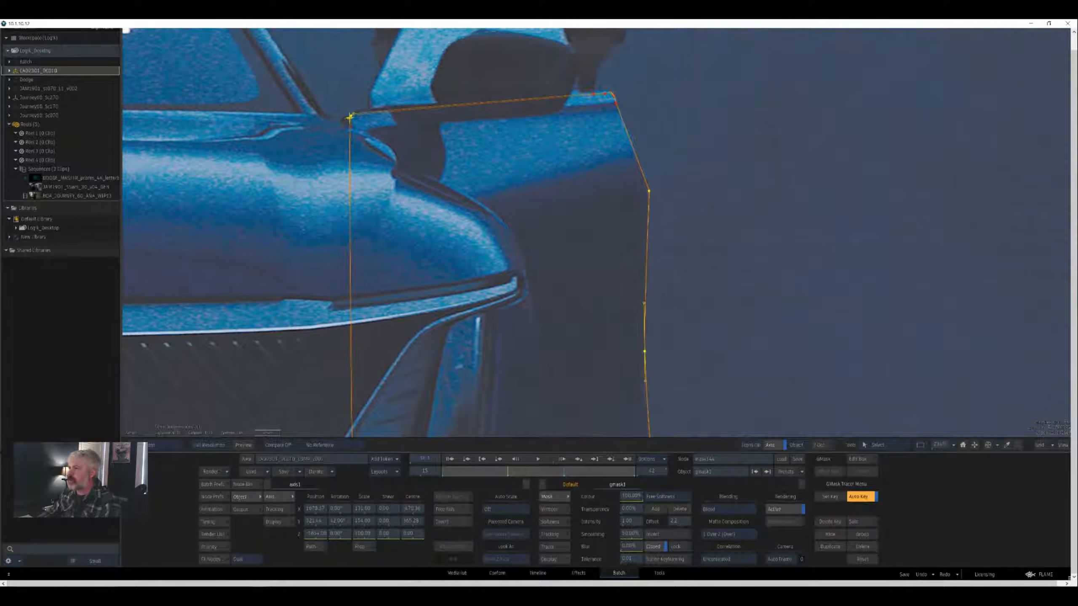
key("Home")
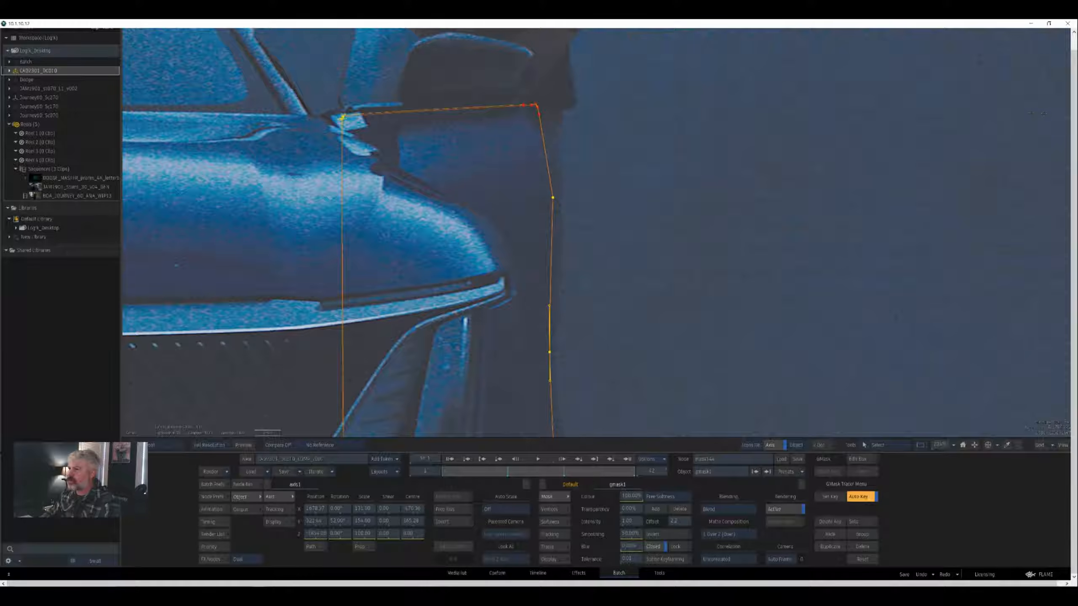
left_click_drag(535, 105, 526, 99)
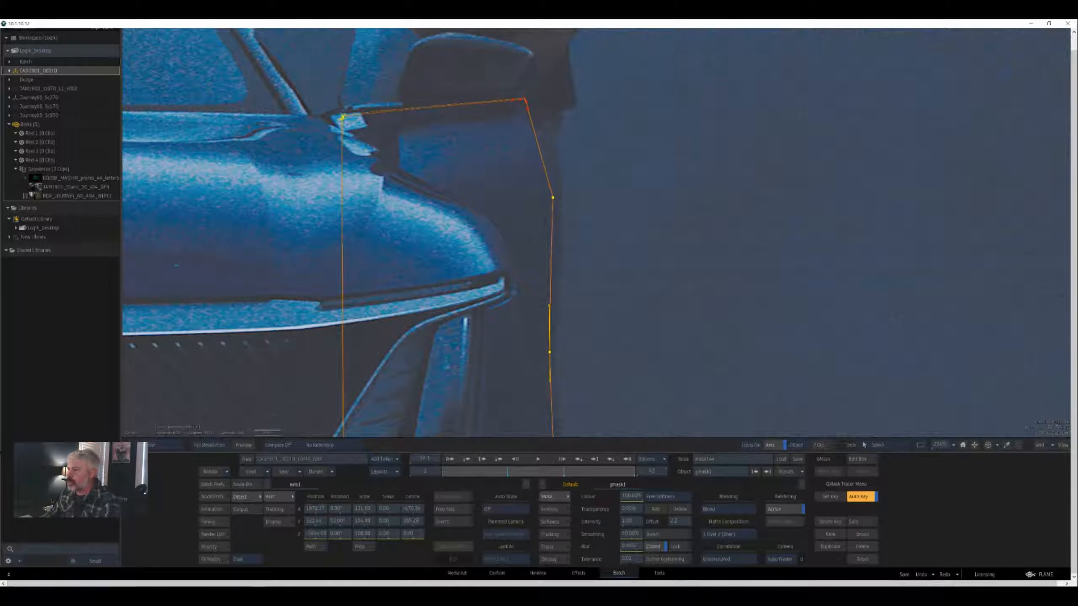
- Step forward to a middle frame, select all points along the mask's outer edge and shift them slightly outward to the door's edge
left_click_drag(594, 204, 596, 168)
key("Right")
key("Right")
key("Right")
key("Right")
key("Right")
key("Right")
key("Right")
key("Right")
key("Right")
key("Right")
key("Right")
key("Right")
key("Right")
key("Right")
key("Right")
key("Right")
key("Right")
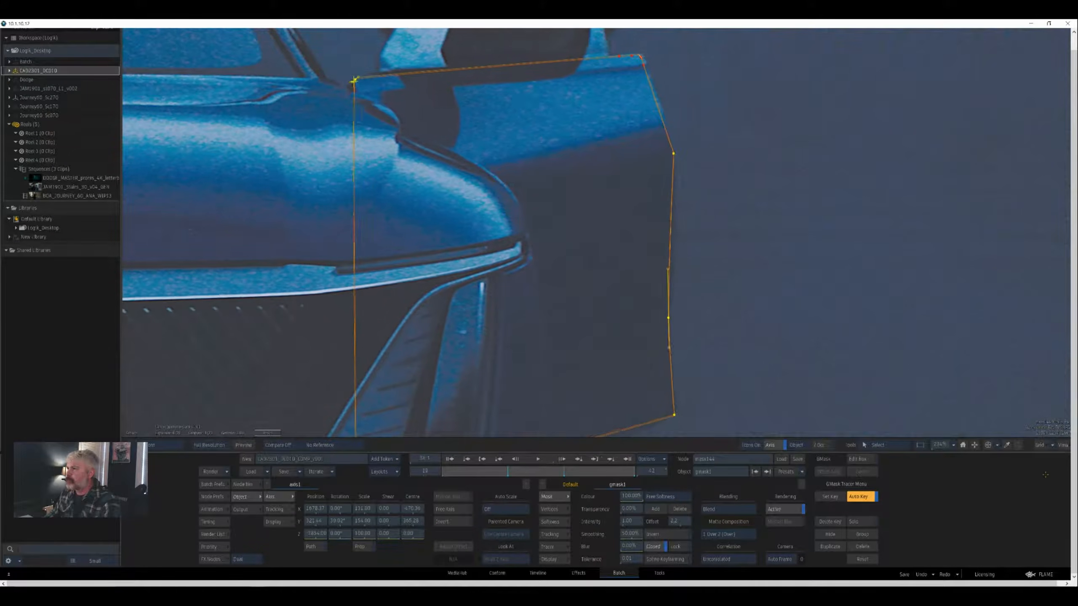
key("Right")
left_click_drag(594, 255, 555, 244)
left_click_drag(611, 128, 683, 412)
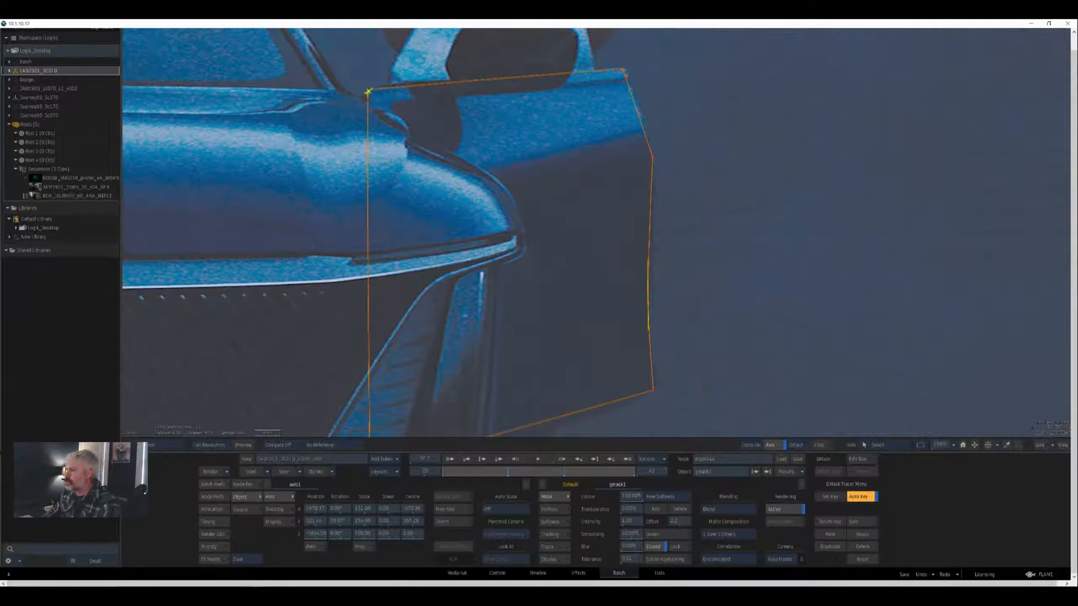
left_click_drag(647, 303, 650, 302)
- Step through the frames and reduce the hinge axis's Y rotation at a later frame to bring the mask out to the door's edge
key("Left")
key("Left")
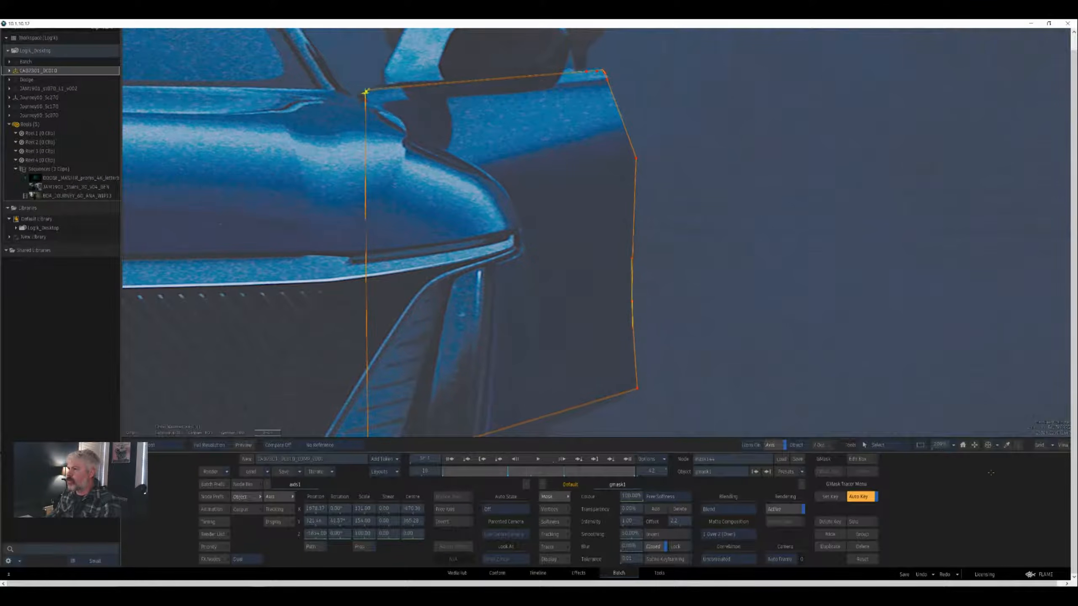
key("Right")
key("Right")
key("Right")
key("Right")
key("Right")
key("Right")
key("Right")
key("Right")
key("Right")
key("Right")
key("Right")
key("Right")
key("Right")
key("Right")
key("Right")
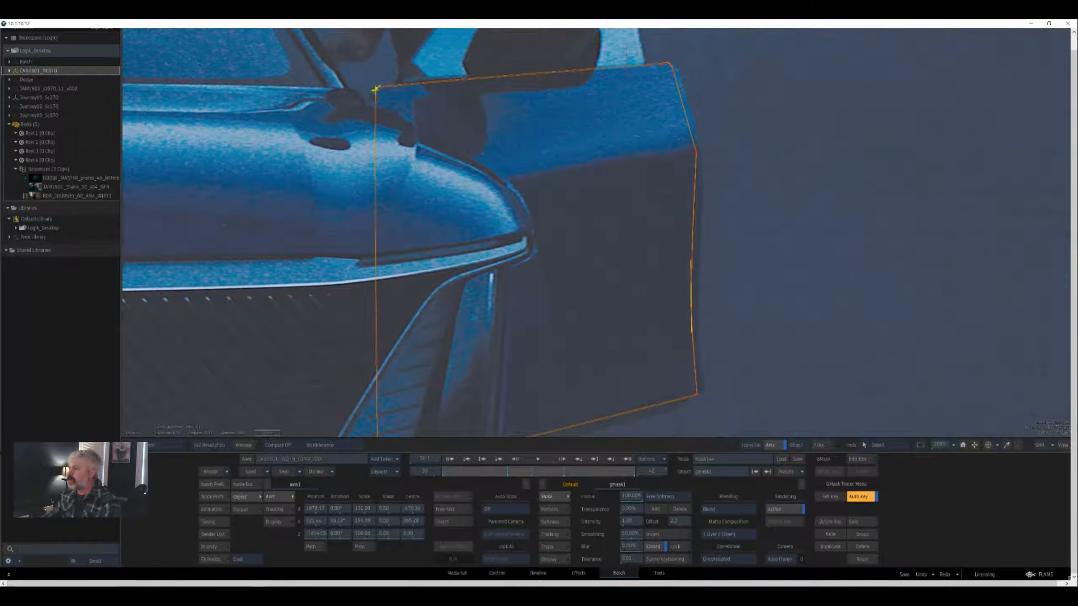
left_click_drag(339, 521, 334, 521)
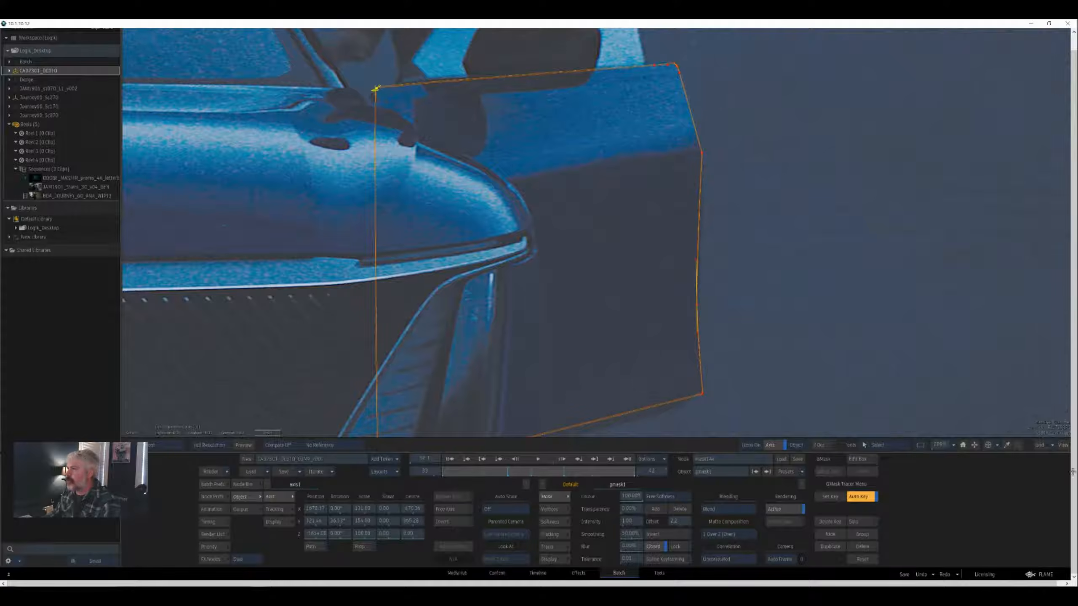
- Return to the first frame and inspect the hinge axis and its GMask in the schematic
left_click_drag(593, 471, 615, 471)
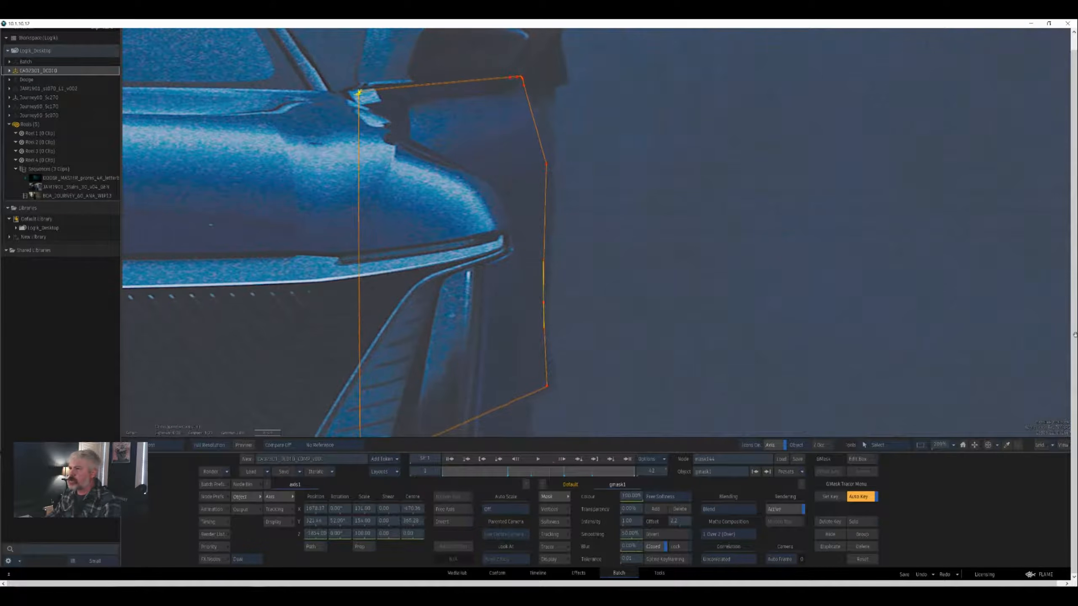
left_click_drag(1003, 310, 921, 331)
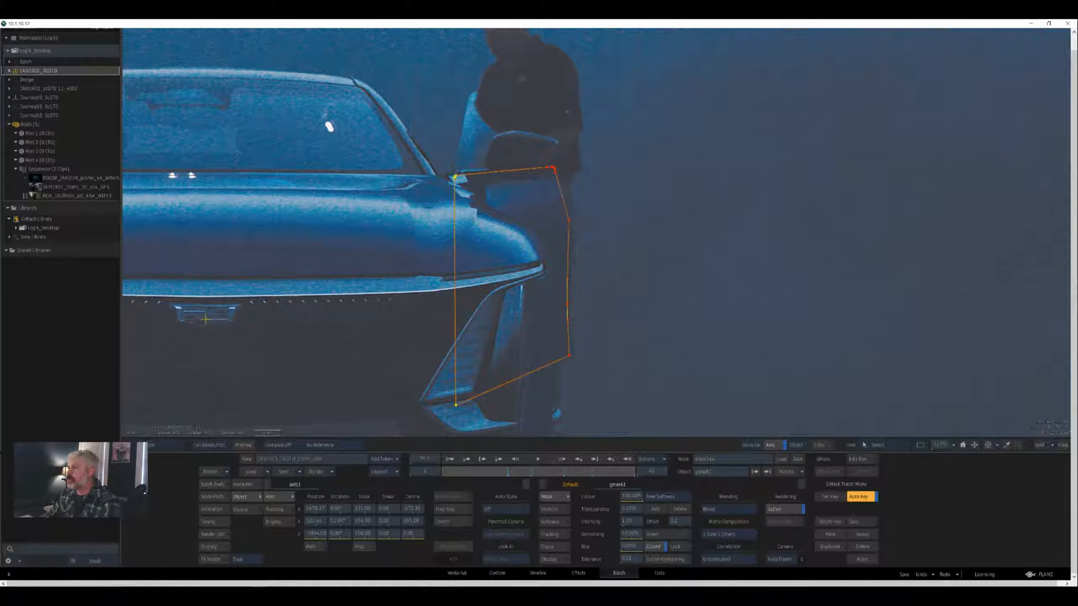
key("grave")
left_click_drag(1058, 210, 1020, 180)
left_click(555, 195)
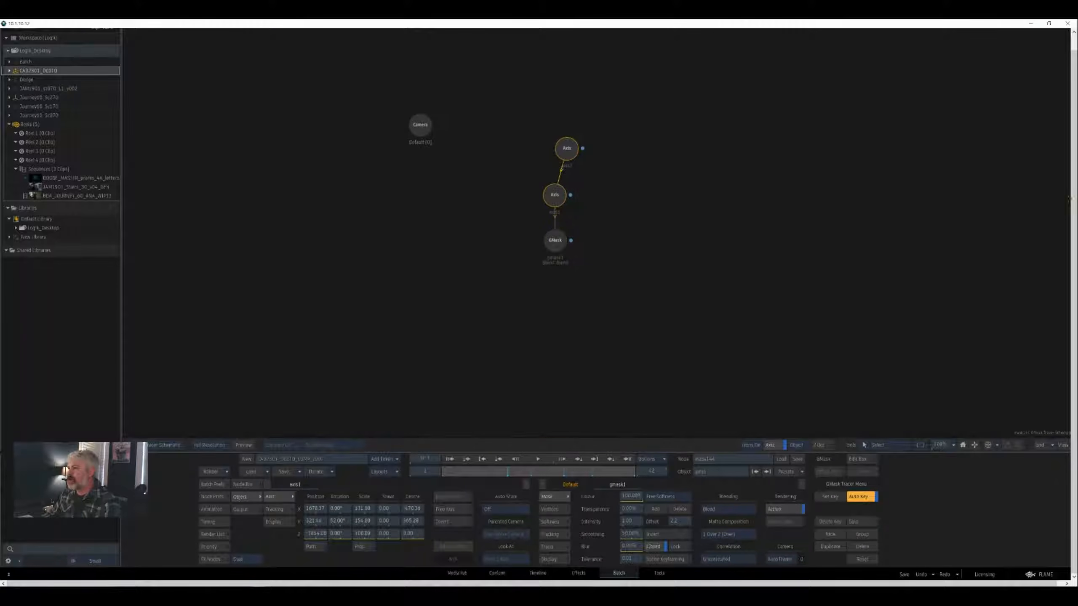
key("grave")
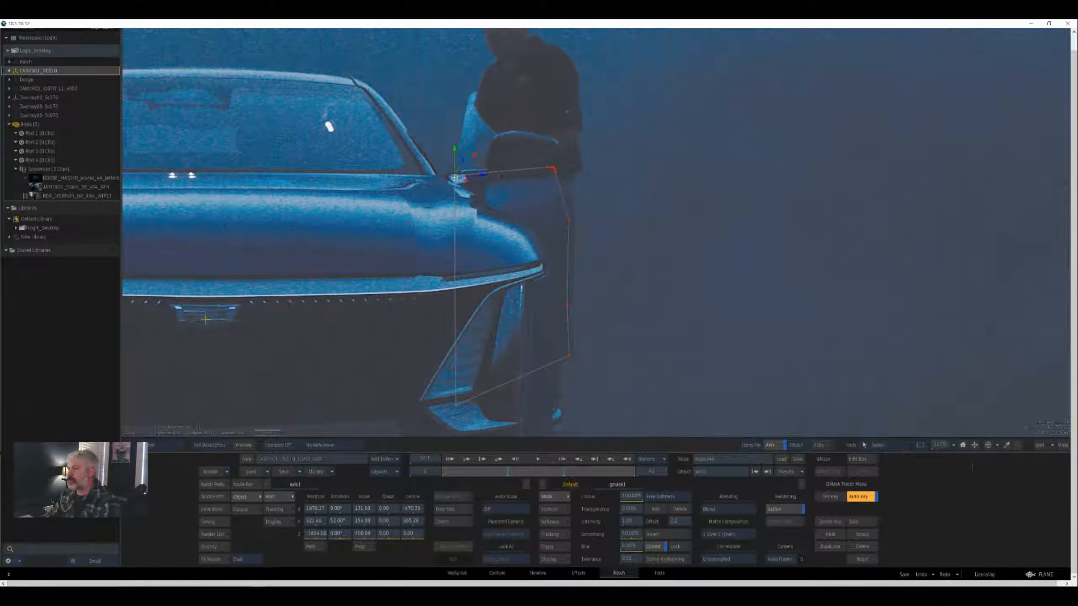
key("F8")
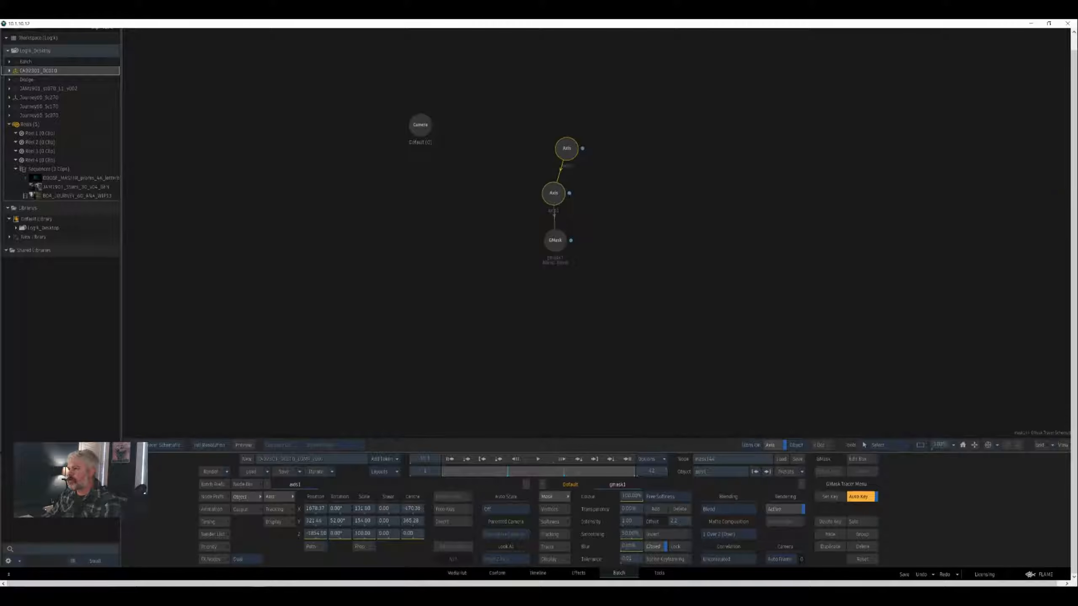
left_click_drag(555, 240, 553, 242)
left_click(553, 193)
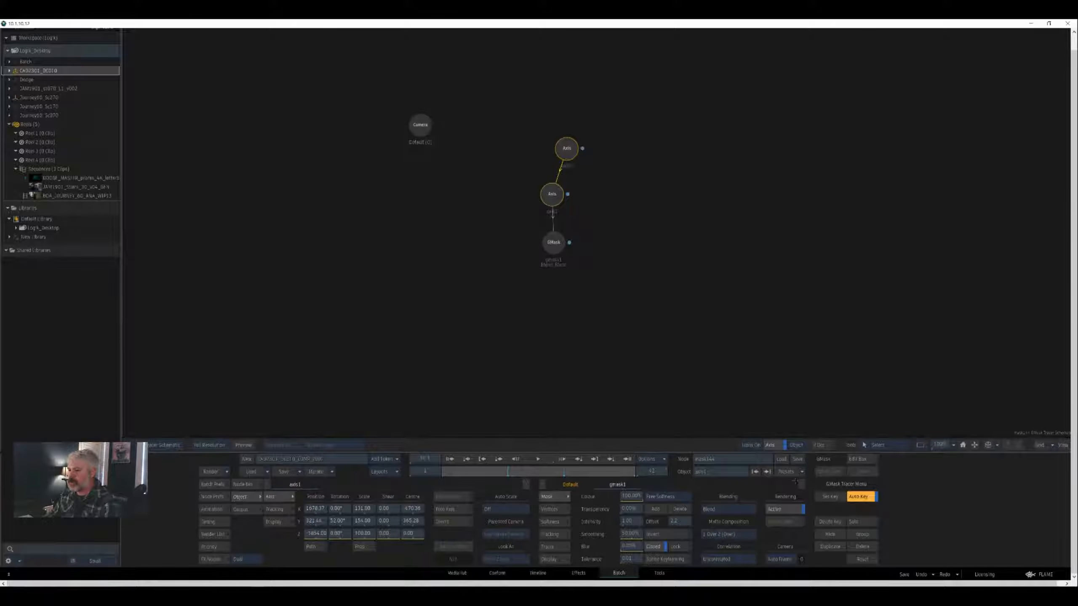
- View the door's matte output, return to the car image, and play the clip to check the mask against the opening door
key("F4")
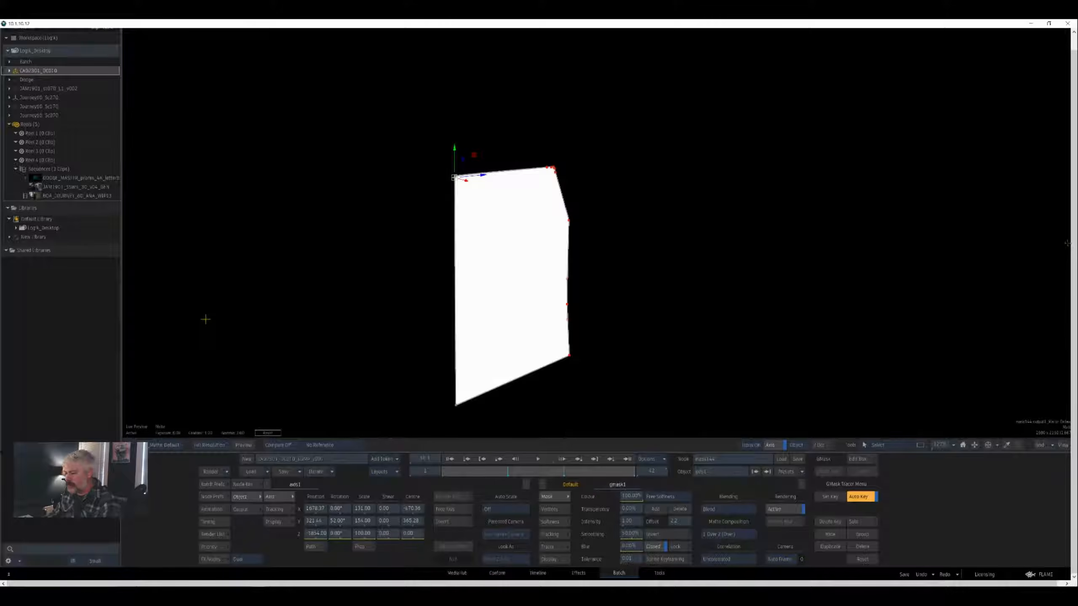
key("F8")
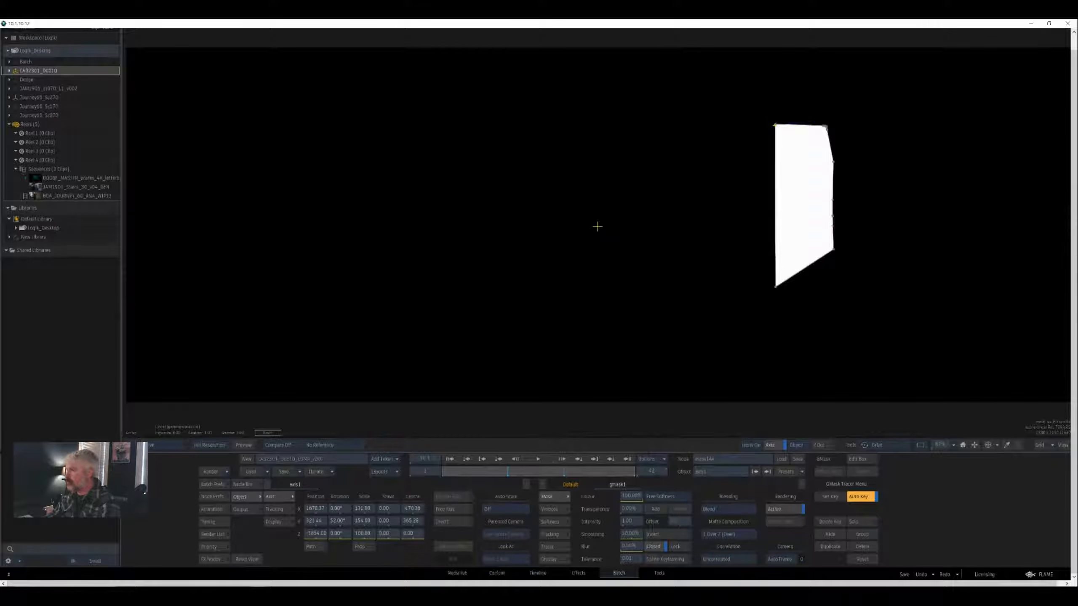
left_click_drag(597, 226, 626, 200)
key("F1")
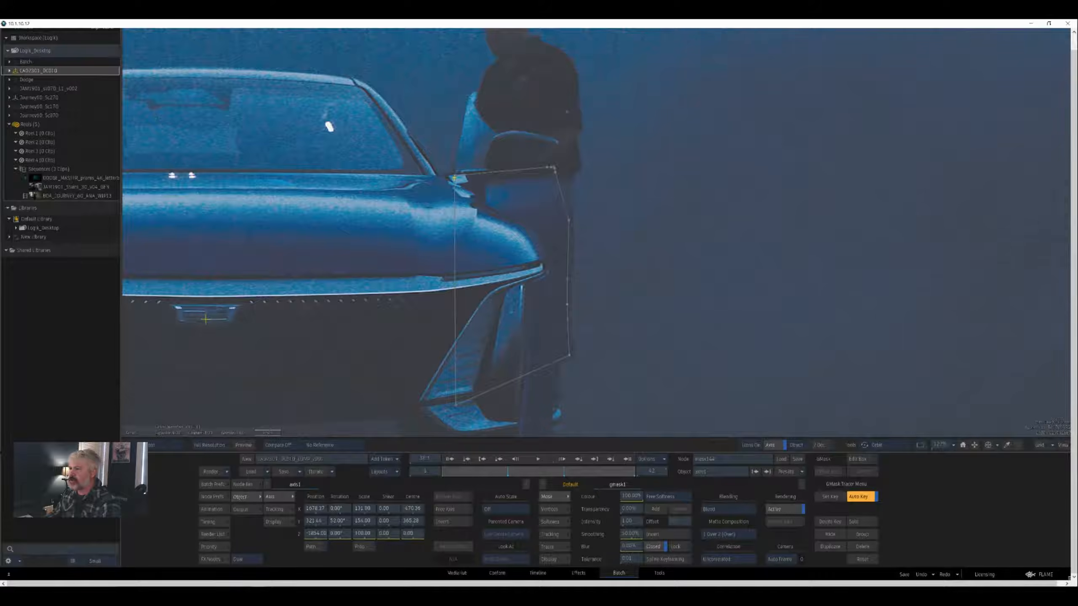
left_click_drag(569, 230, 604, 206)
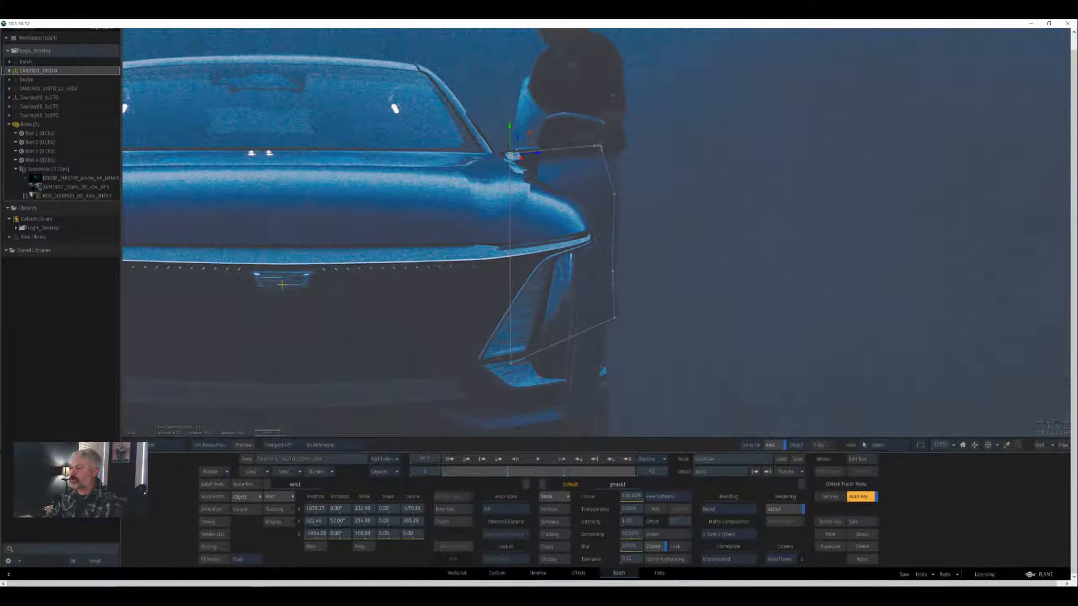
key("F4")
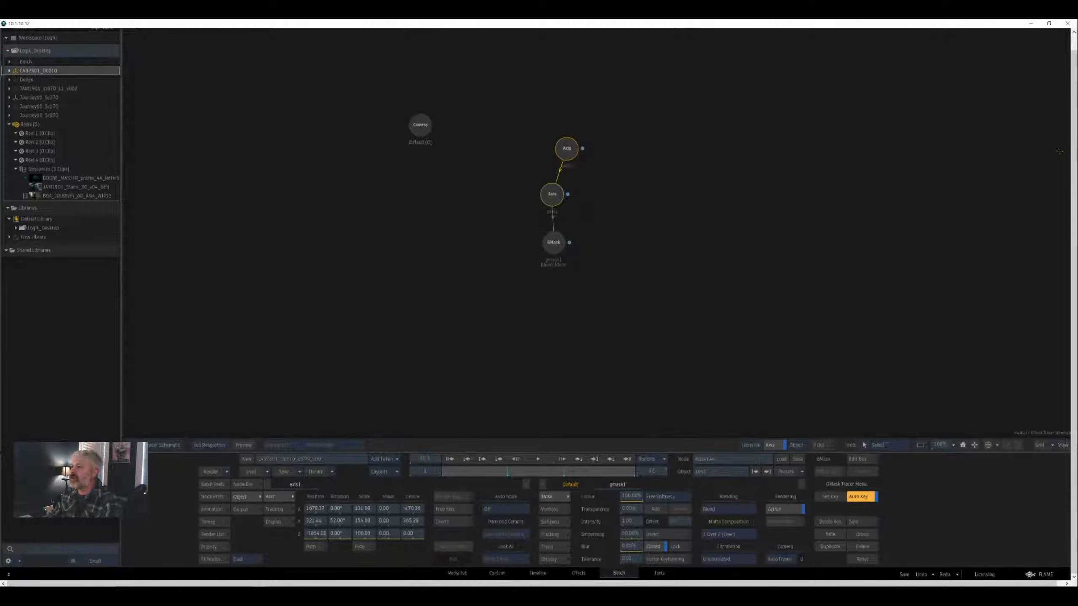
key("F1")
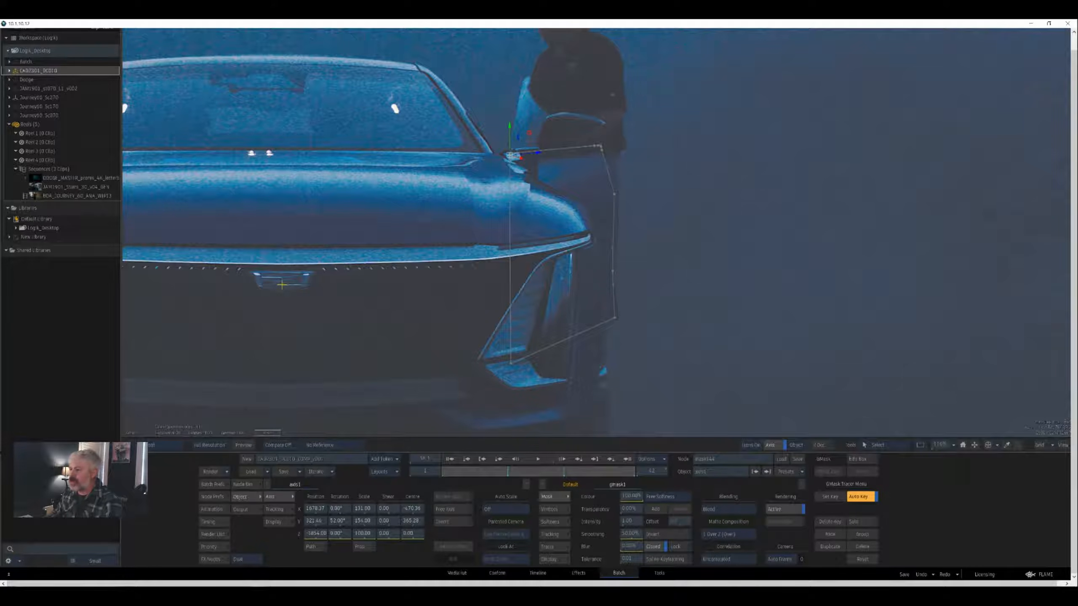
key("space")
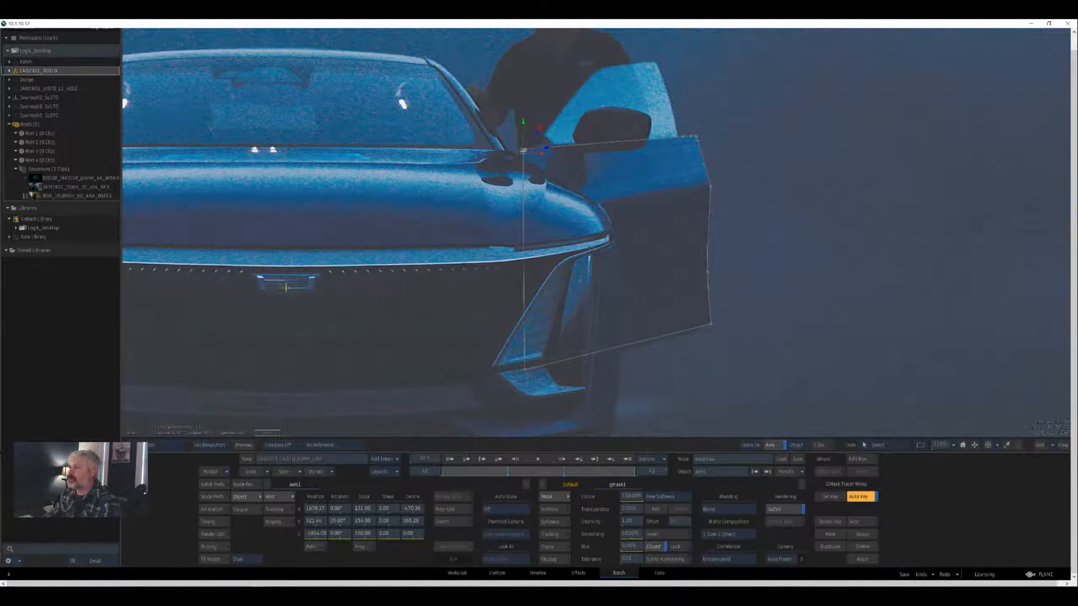
- Add a second GMask with its own axis to the schematic, parented to the door's hinge axis
key("Escape")
left_click_drag(574, 196, 479, 151)
mouse_move(974, 509)
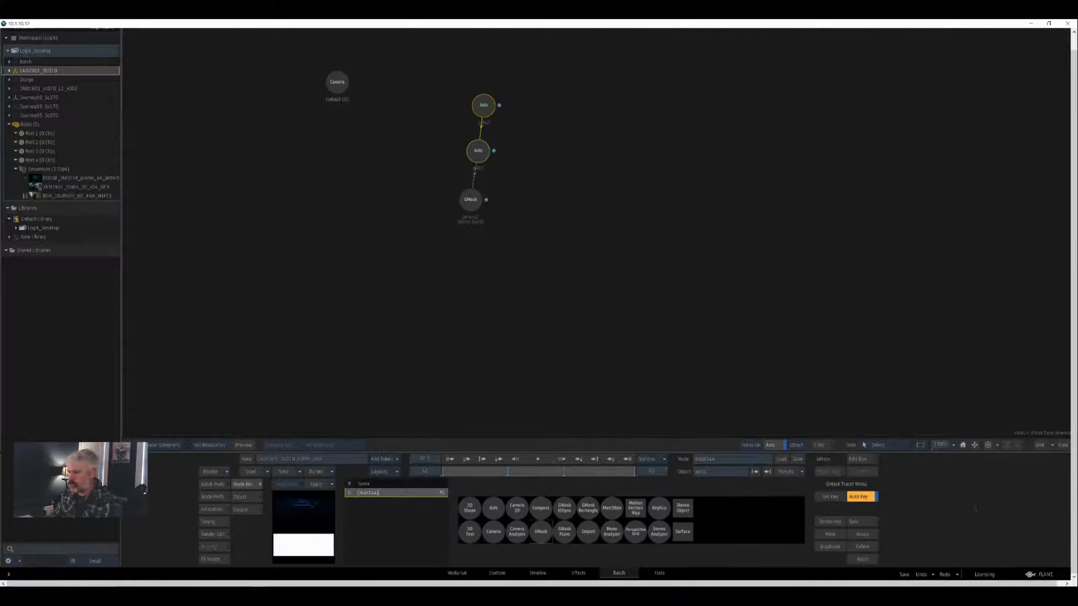
mouse_move(540, 532)
left_mouse_down()
mouse_move(548, 188)
mouse_move(536, 178)
left_mouse_up()
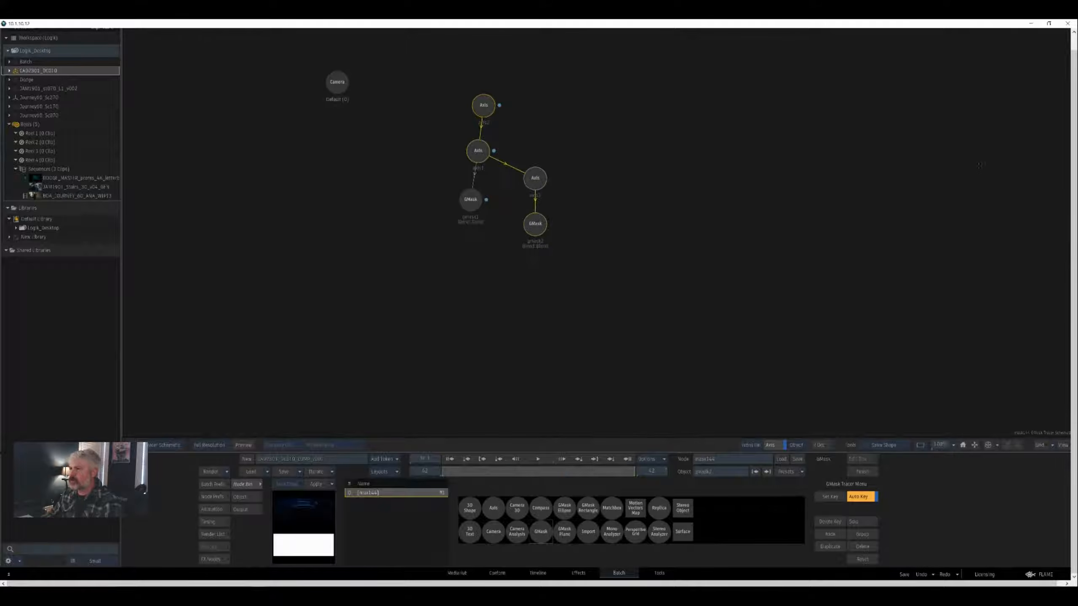
left_click(478, 150)
key("F4")
key("grave")
- Select the new GMask's axis to check its position over the car, and undo the last change
left_click(535, 178)
key("F1")
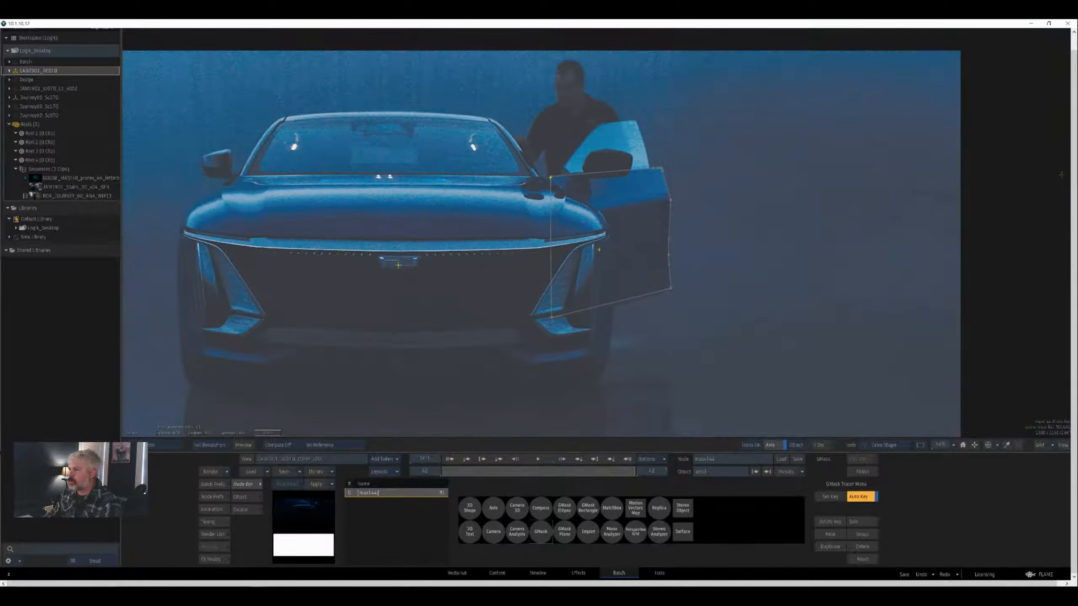
key("Escape")
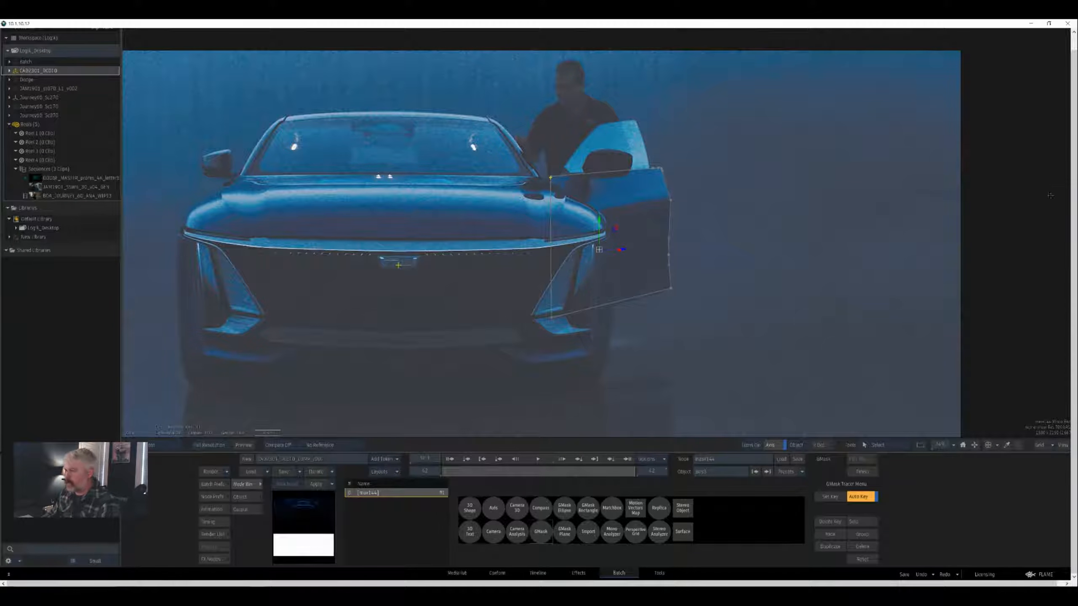
key("F4")
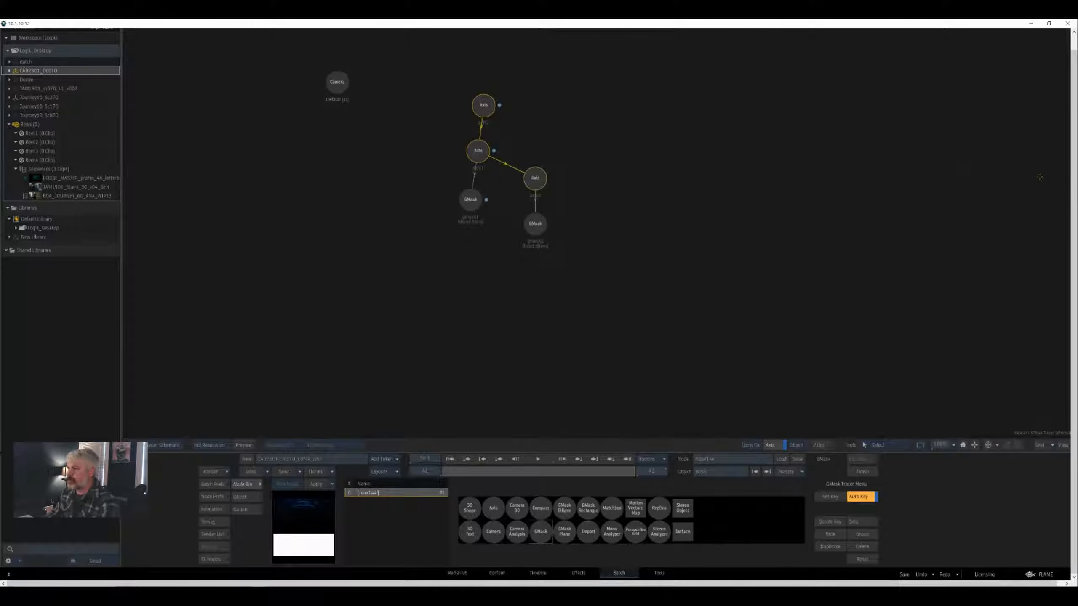
key("ctrl+z")
key("F1")
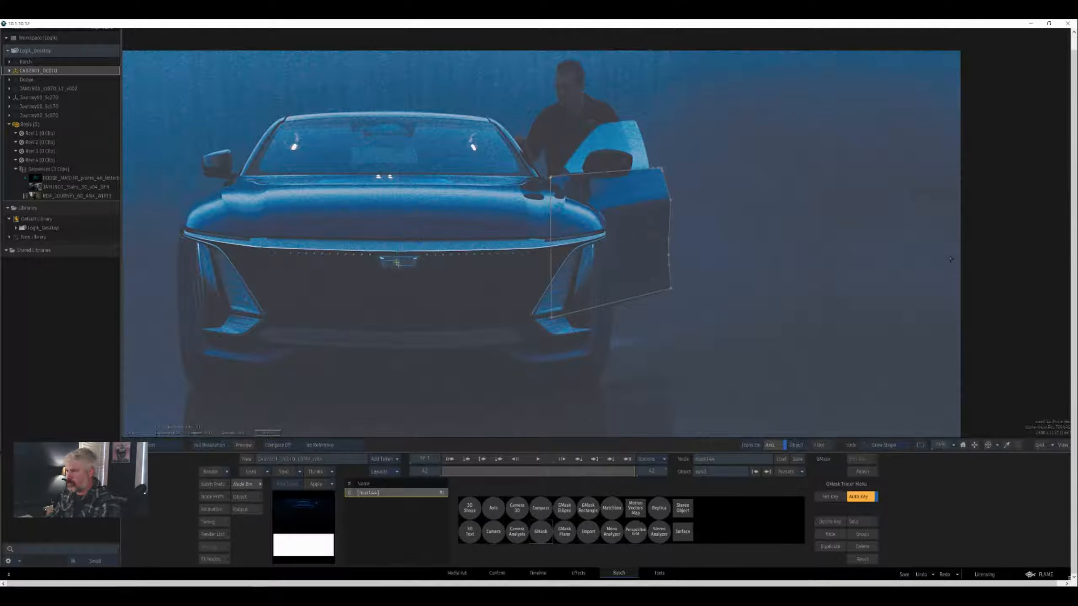
- Compare the door mask's matte output with the car image
key("F4")
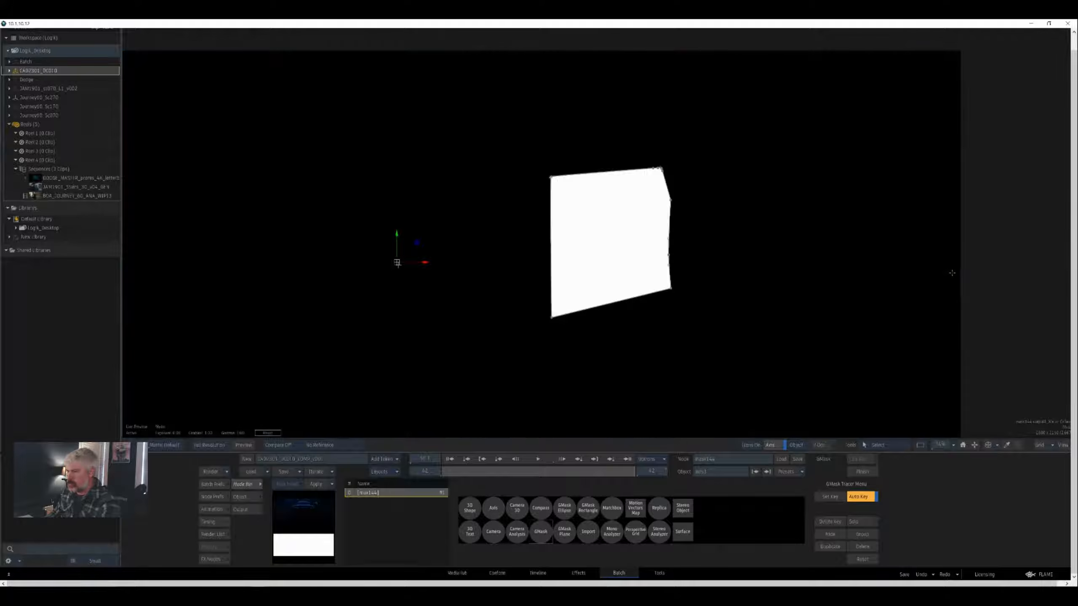
key("F1")
key("F4")
key("F1")
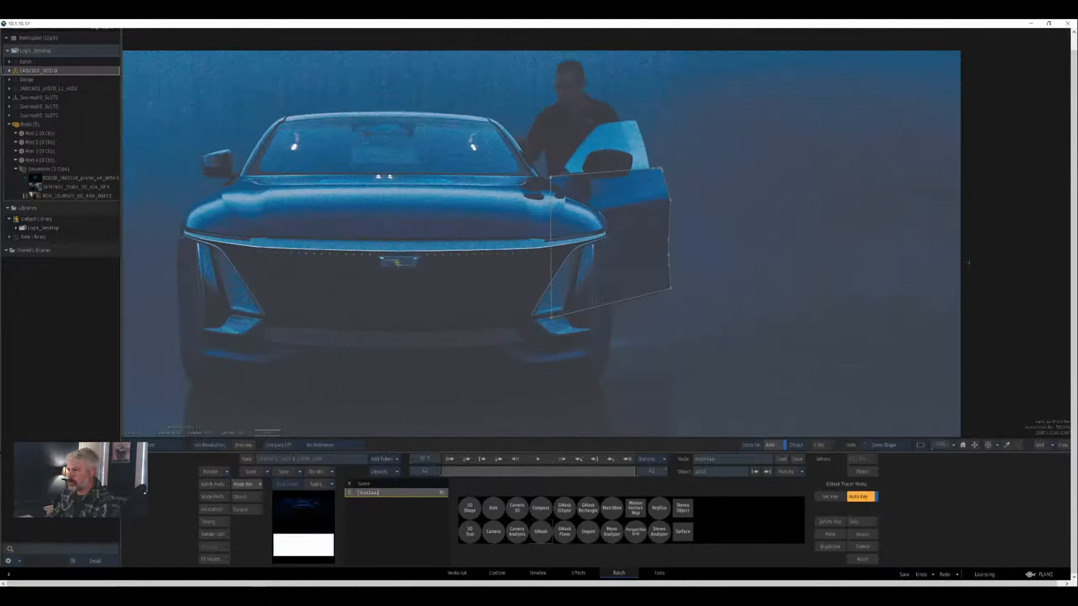
key("F4")
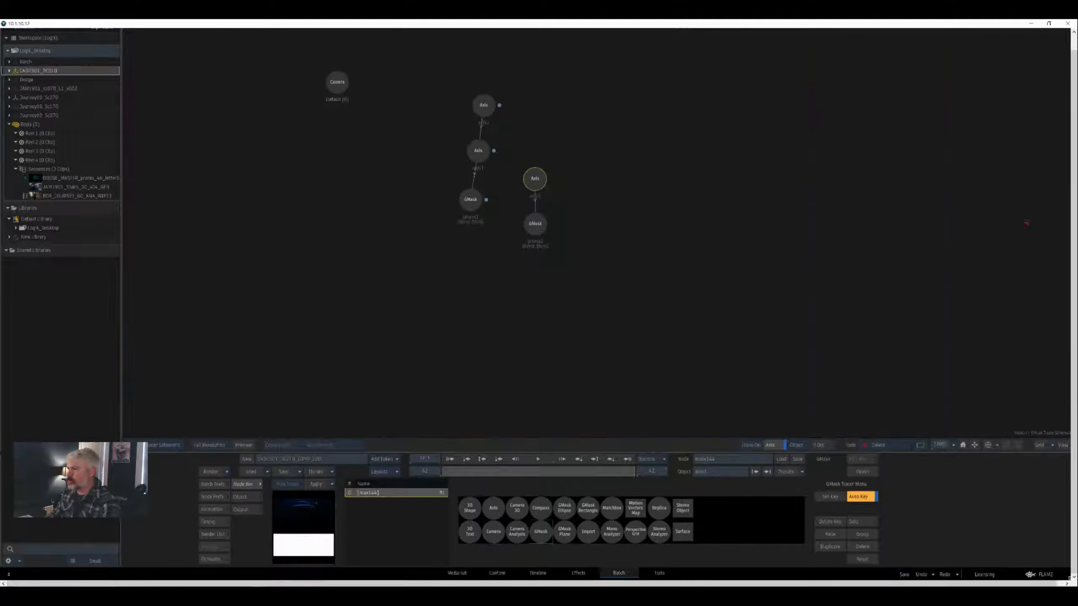
- Delete the second GMask and its axis from the schematic, and add a fresh GMask beside the door's hierarchy
left_click(535, 179)
left_click(535, 223)
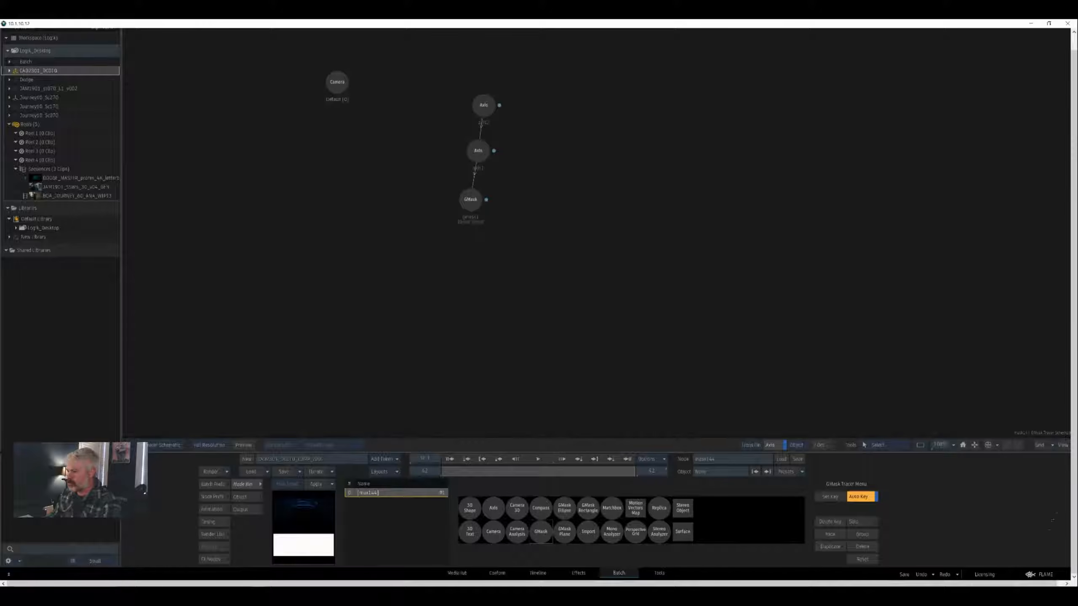
left_click_drag(541, 531, 553, 212)
- Draw a closed four-point, window-shaped mask with a slanted side over the car's front end
key("F1")
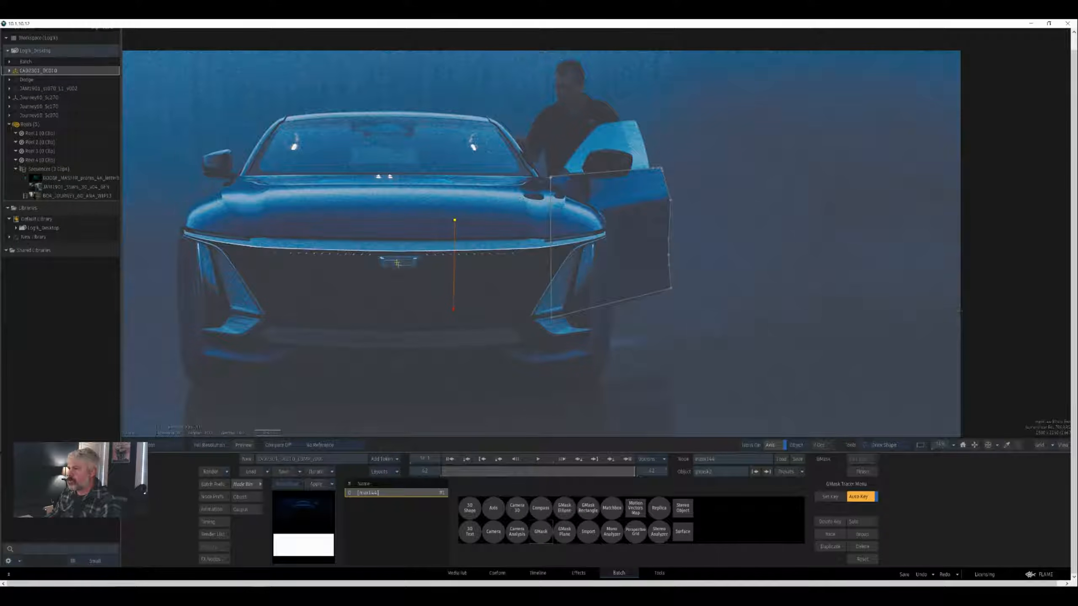
mouse_move(576, 313)
left_mouse_down()
mouse_move(603, 309)
mouse_move(588, 312)
left_mouse_up()
left_click(454, 220)
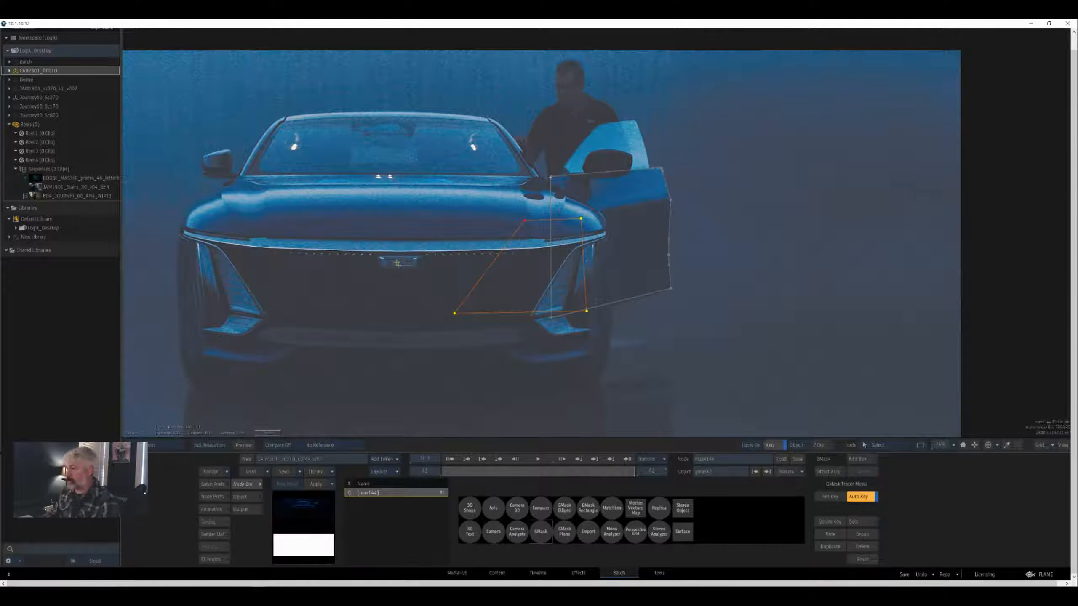
- Inspect the depth of the new mask relative to the door mask and camera in the side view
key("F4")
key("F5")
key("F6")
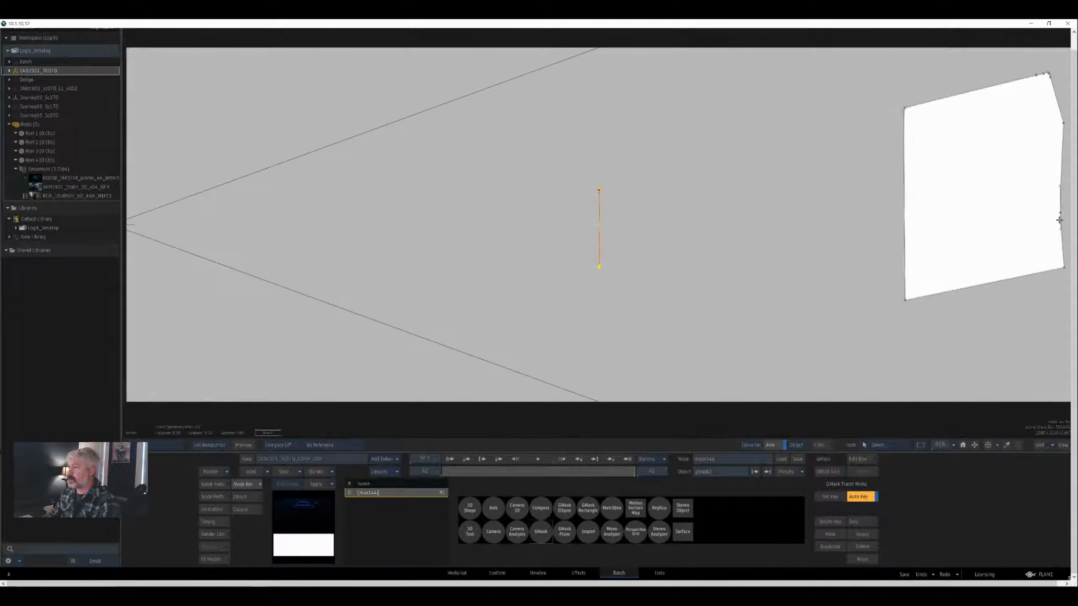
left_click_drag(1015, 238, 967, 237)
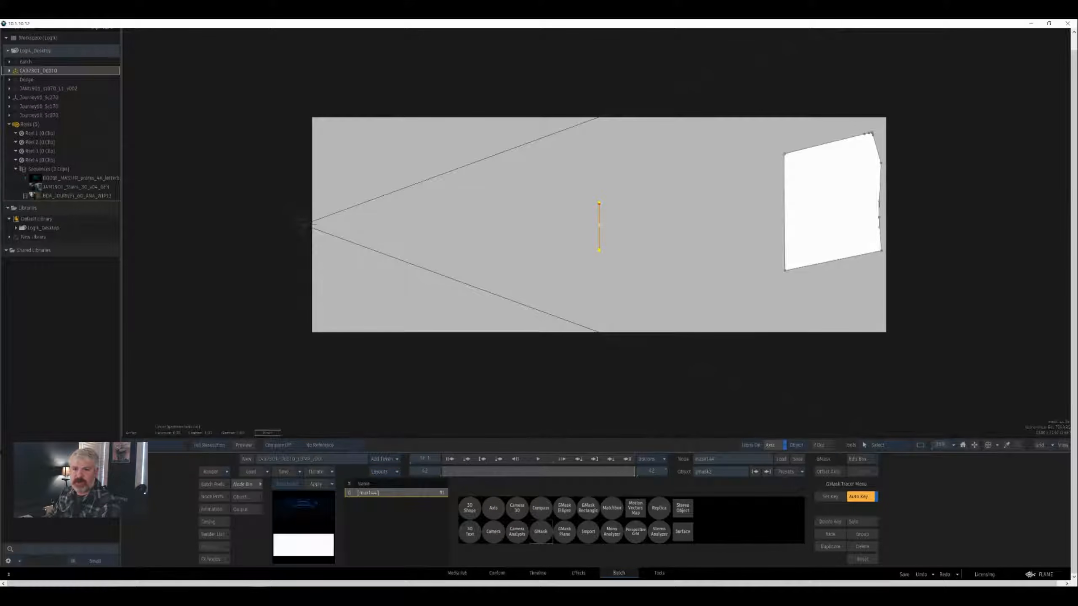
key("F4")
key("F1")
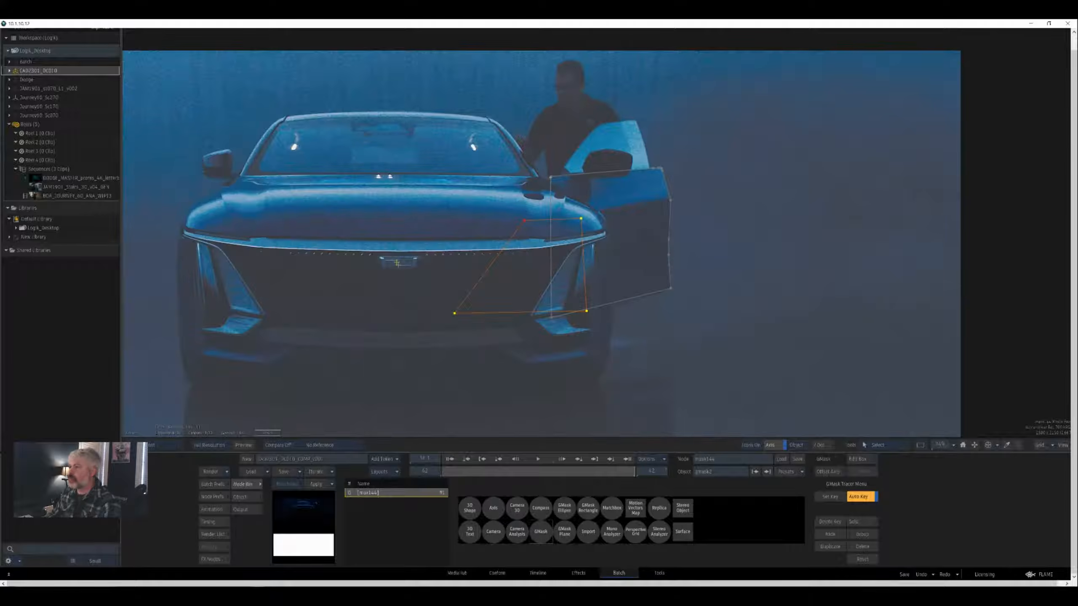
- Move the new GMask axis's centre to the mask's lower-left corner, and reposition the axis at the door's upper hinge corner
key("F8")
double_click(552, 167)
key("F1")
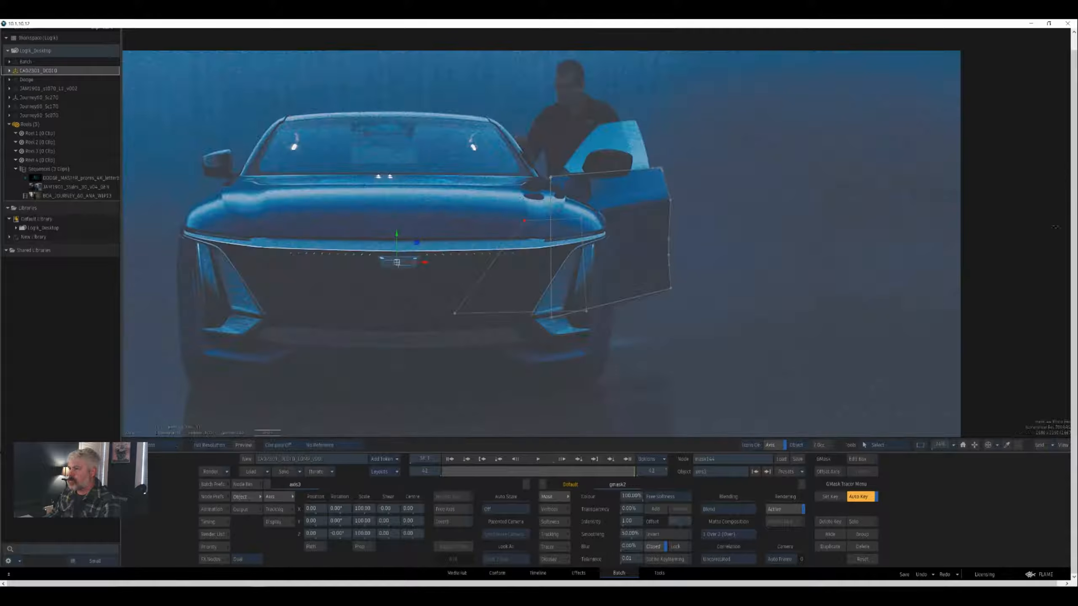
key("c")
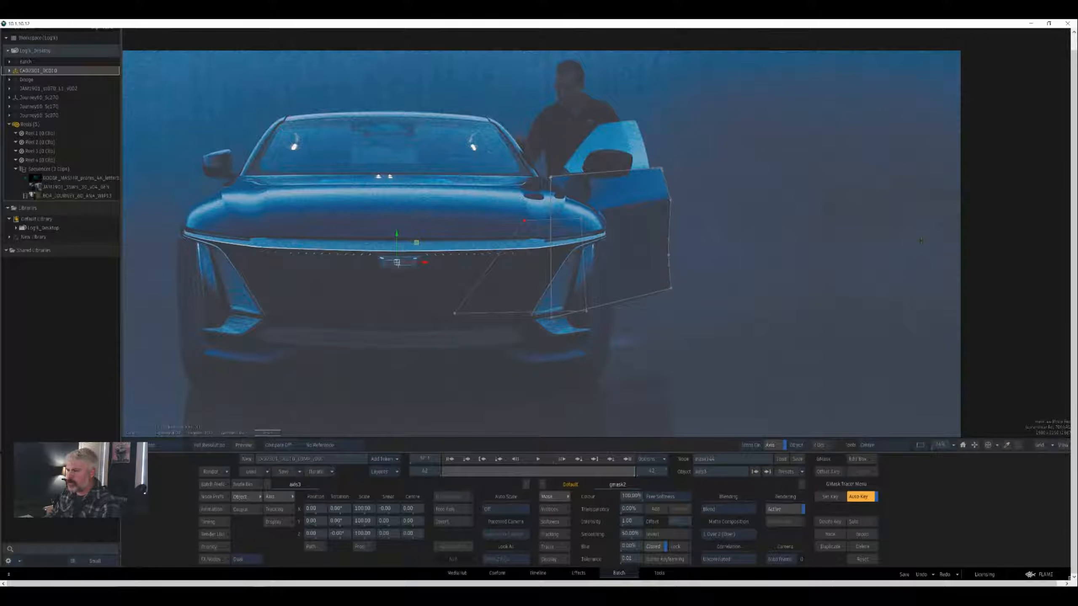
left_click_drag(921, 241, 981, 292)
left_click_drag(454, 313, 556, 176)
- Parent the new GMask's axis to the door's hinge axis and check its placement over the car
key("F8")
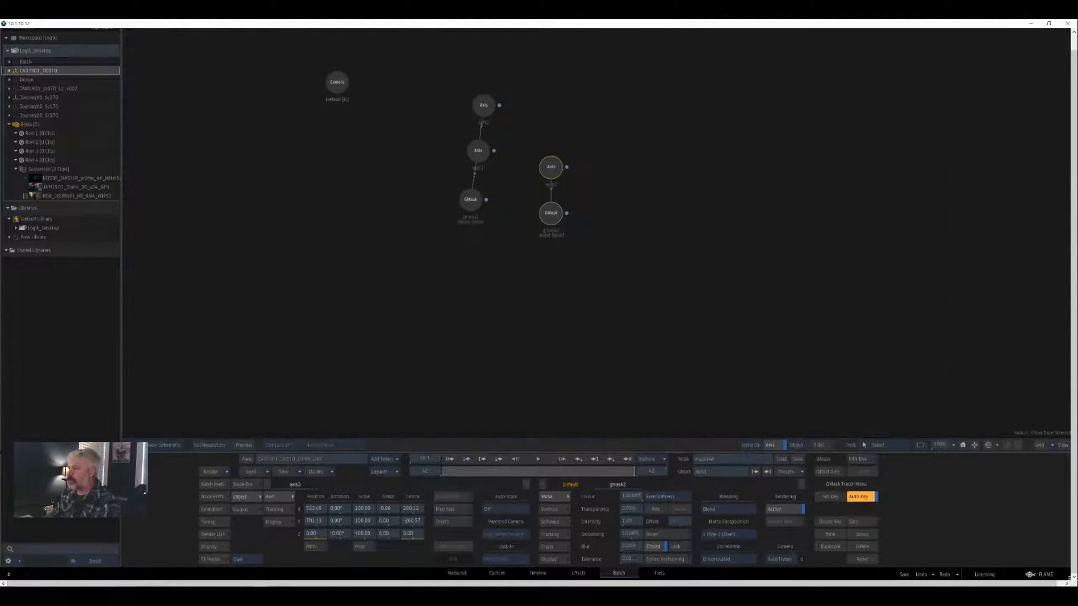
left_click_drag(493, 151, 551, 166)
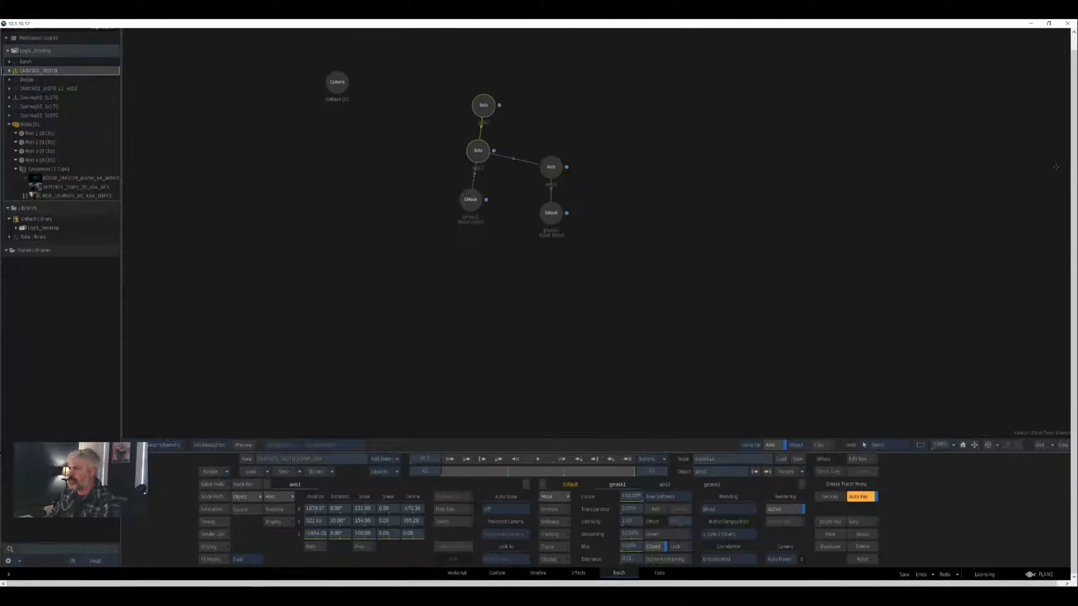
key("F1")
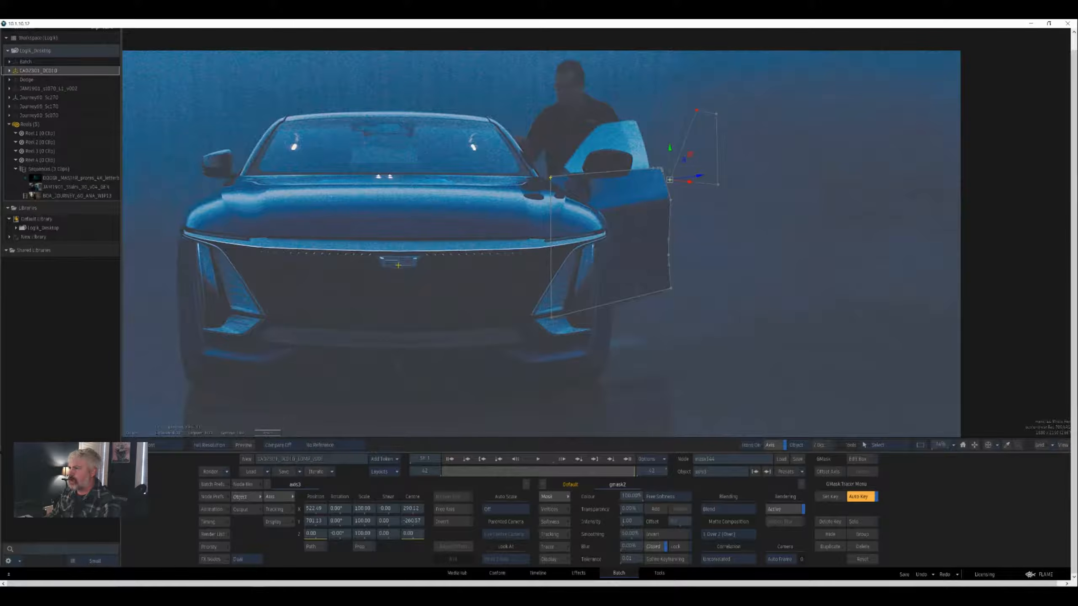
- Shift the new GMask's axis in depth from the side view
key("F5")
key("F5")
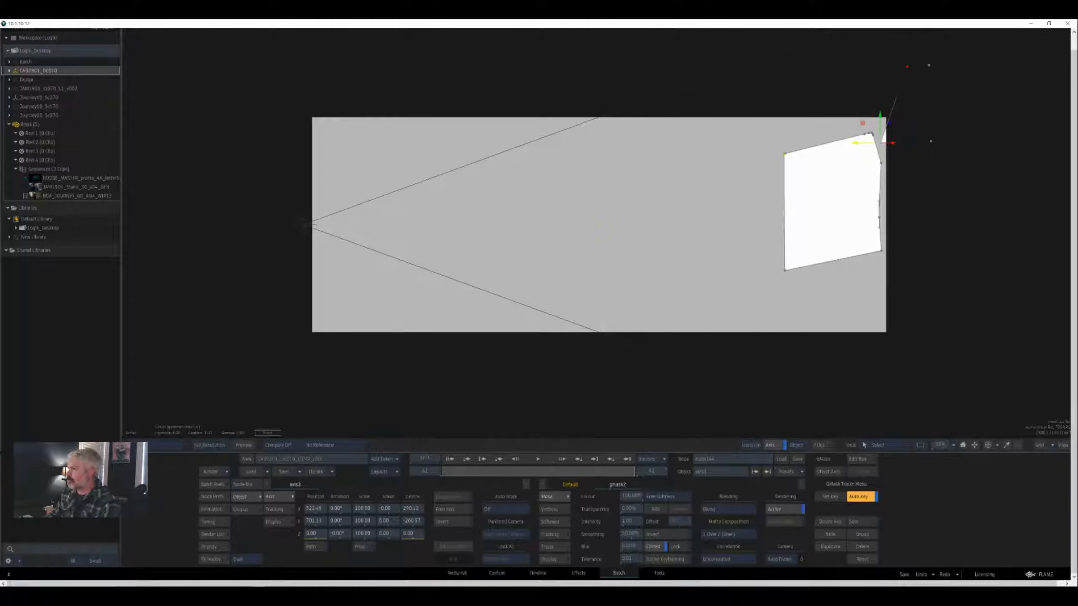
left_click_drag(855, 143, 764, 143)
key("F5")
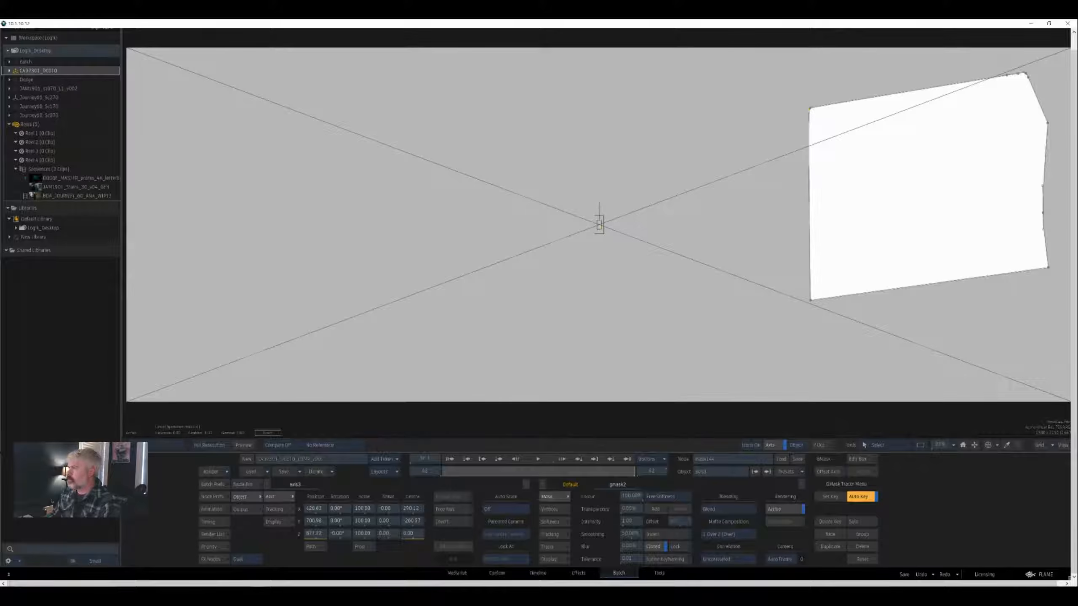
- Slide the new GMask's axis onto the door mask's plane in the top view, and check the matte output
key("F5")
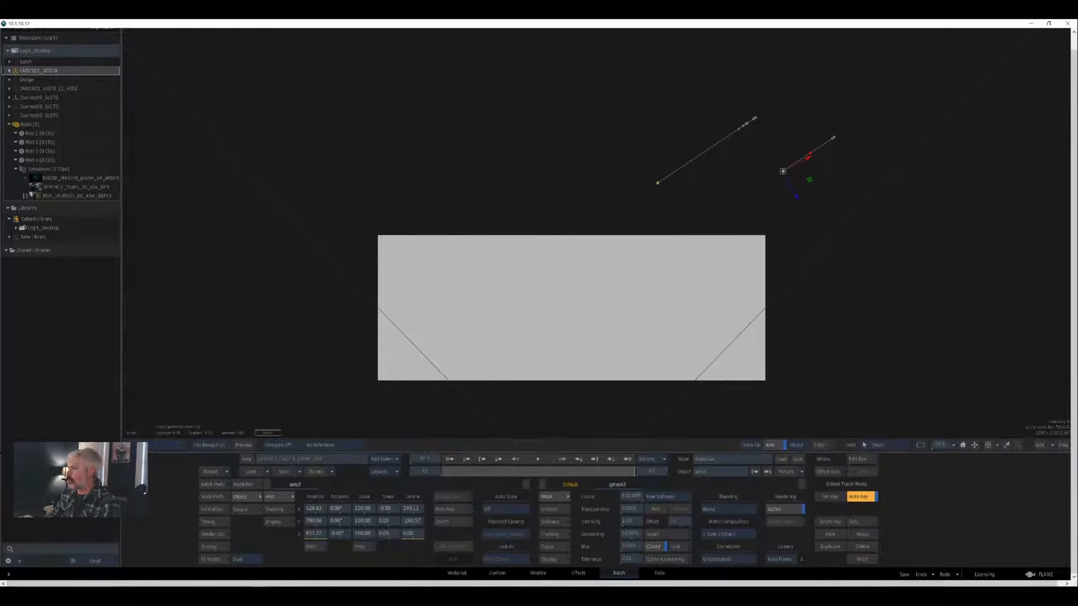
left_click(844, 169)
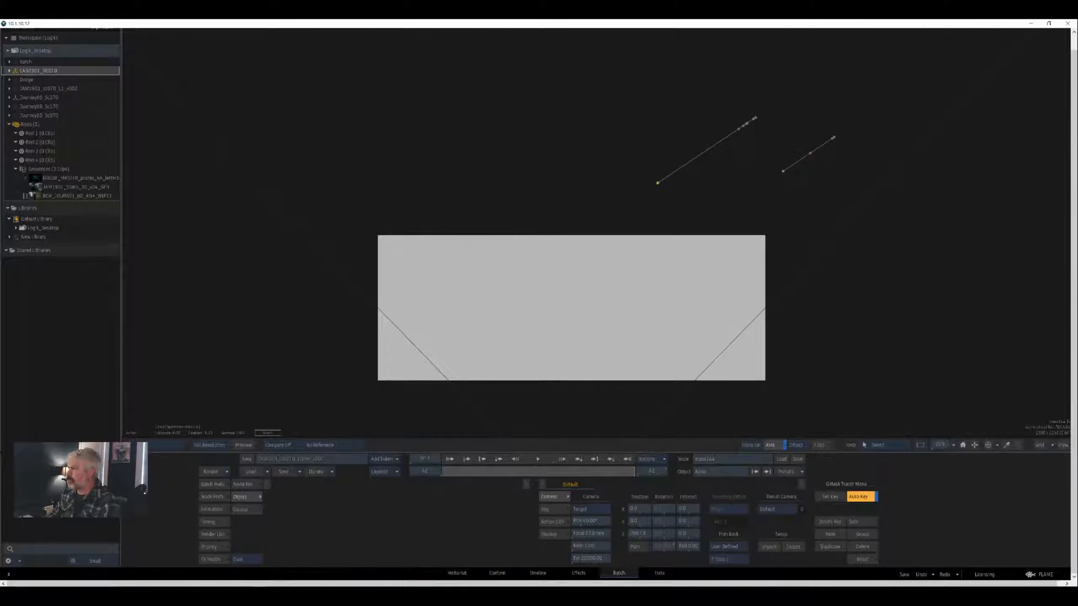
left_click(834, 137)
key("grave")
left_click(551, 166)
key("grave")
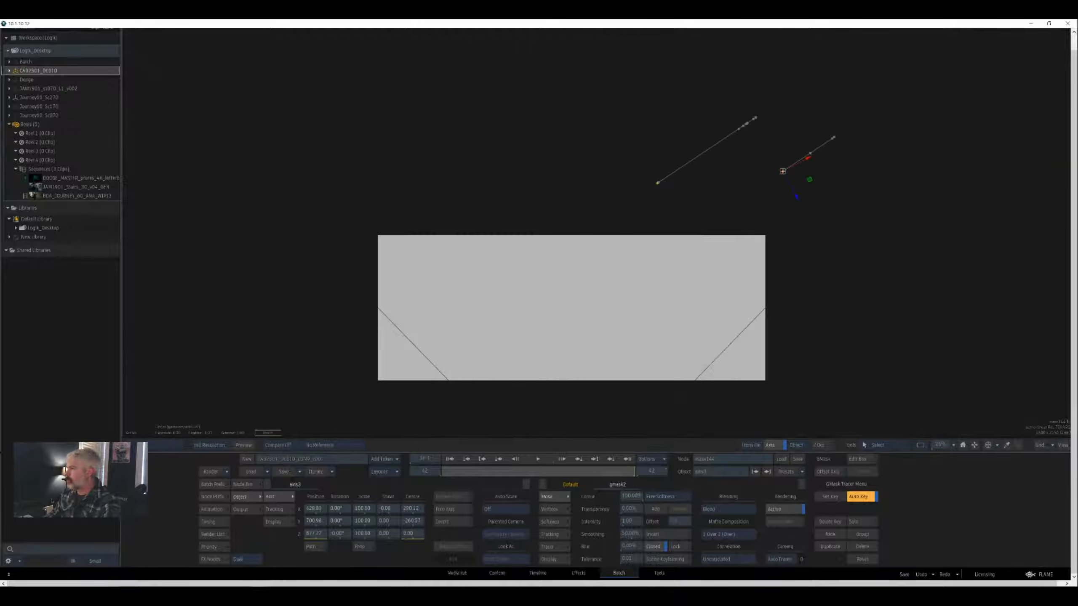
left_click_drag(809, 158, 665, 177)
key("F4")
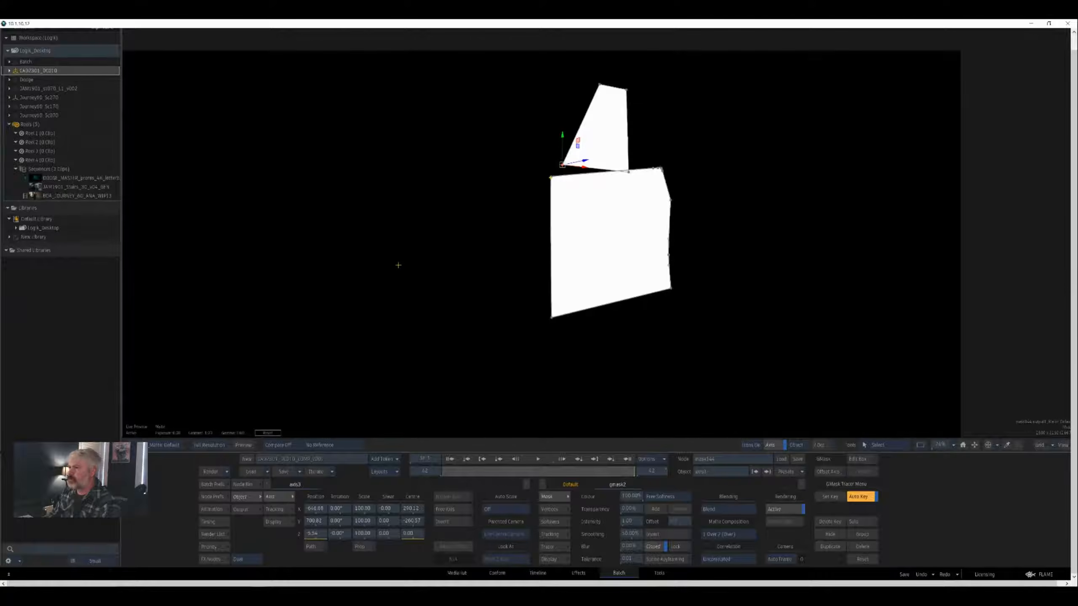
- Lower the new mask's axis to the door's top edge and tilt it inward, about -29° in X and 4° in Z
key("F1")
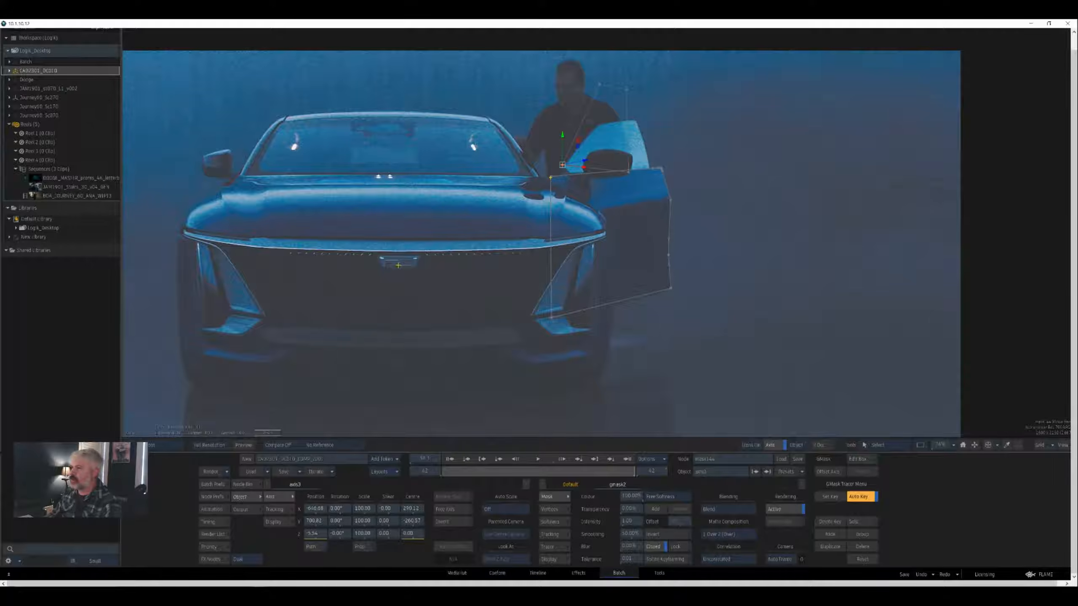
left_click_drag(1067, 140, 1058, 150)
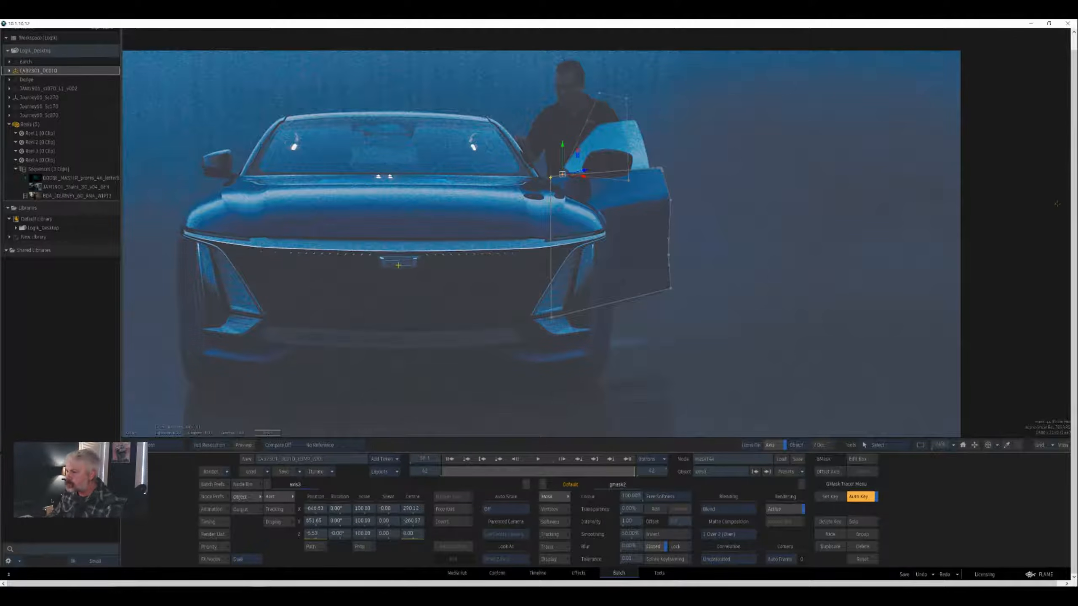
left_click_drag(337, 534, 337, 509)
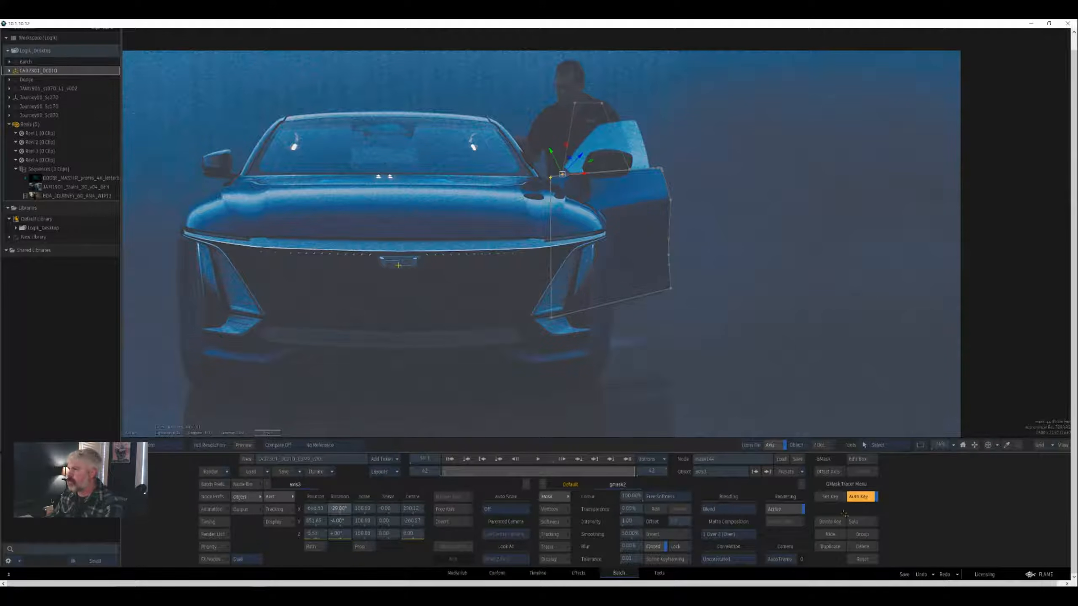
- Adjust the new mask's points to fit the outline of the door's window
left_click(1076, 101)
left_click_drag(631, 170, 648, 170)
left_click_drag(636, 117, 637, 120)
- Step back through the frames to check how the window mask follows the closing door
key("Left")
key("Left")
key("Left")
key("Left")
key("Left")
key("Left")
key("Left")
key("Left")
key("Left")
key("Left")
key("Left")
key("Left")
key("Left")
key("Left")
key("Left")
key("Left")
key("Left")
key("Left")
key("Left")
key("Left")
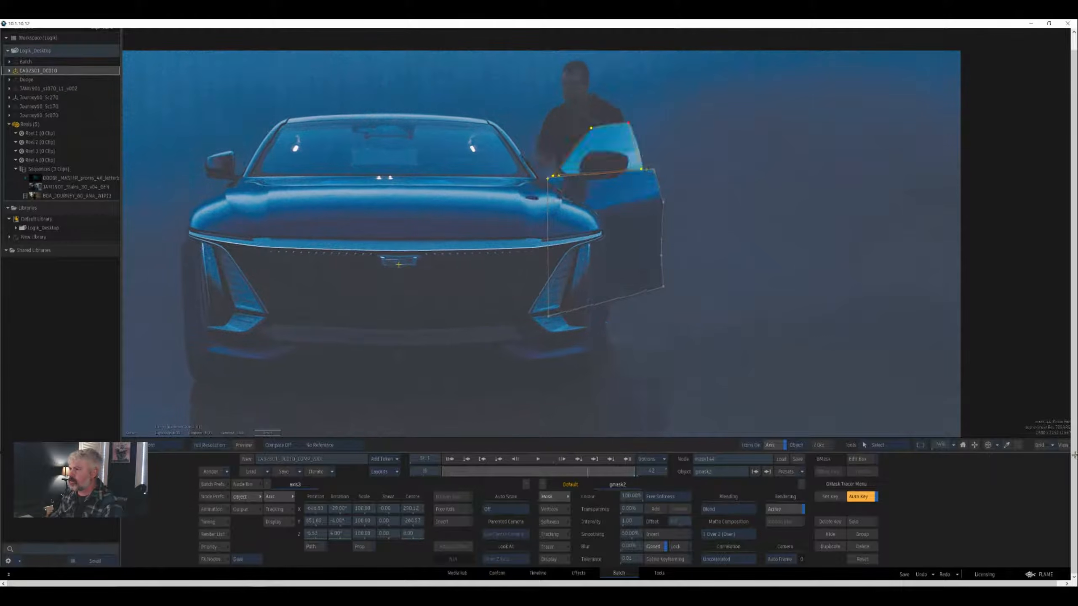
- Inspect the tilted window mask against the door mask in the top view, and return to the car image
key("F4")
key("F4")
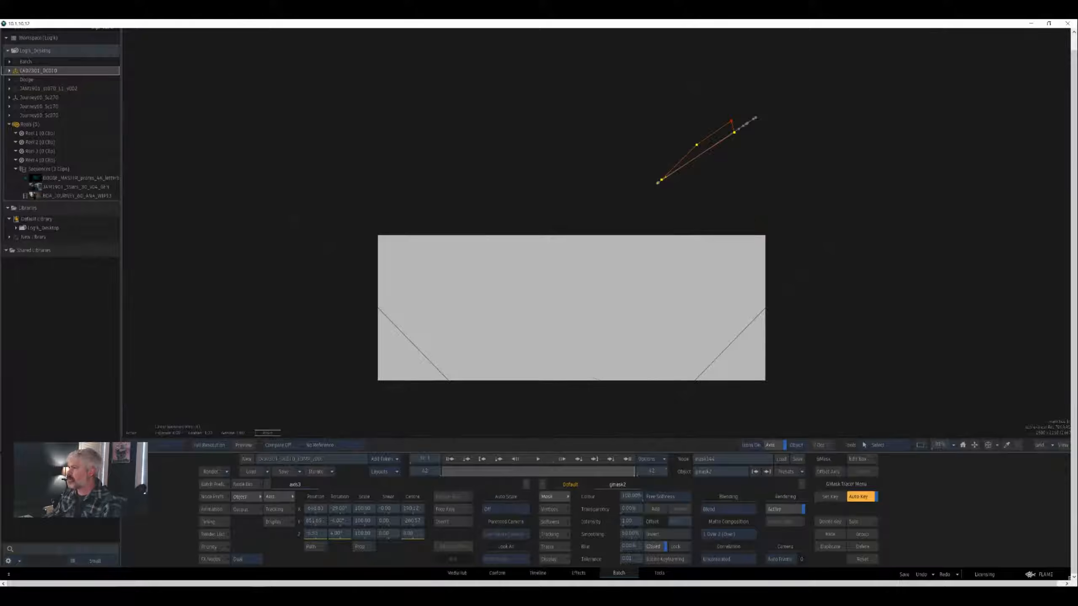
left_click_drag(596, 233, 509, 302)
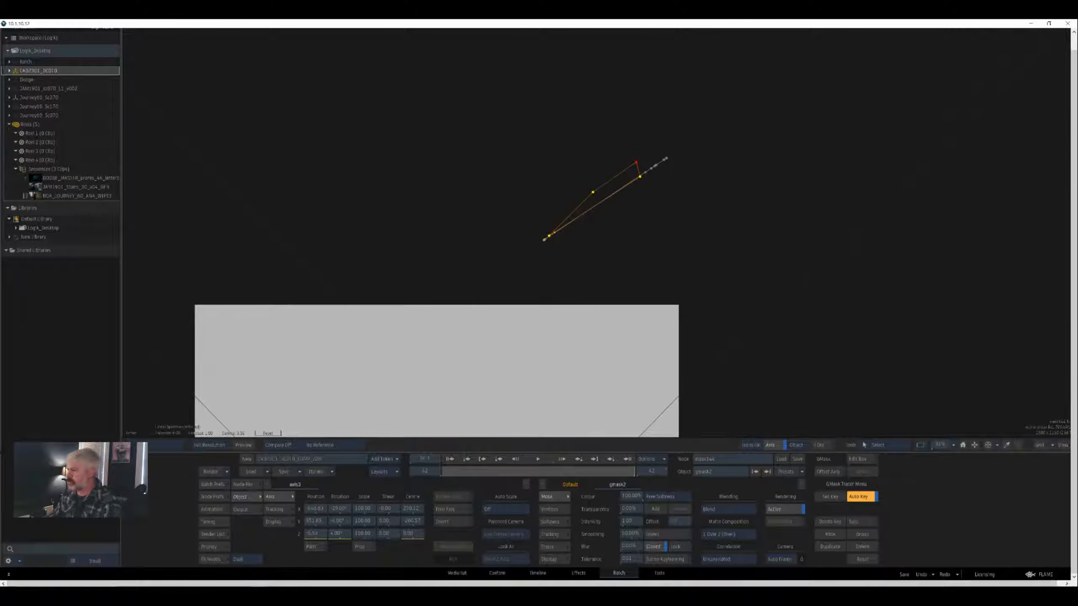
mouse_move(635, 472)
left_mouse_down()
mouse_move(443, 471)
mouse_move(634, 472)
left_mouse_up()
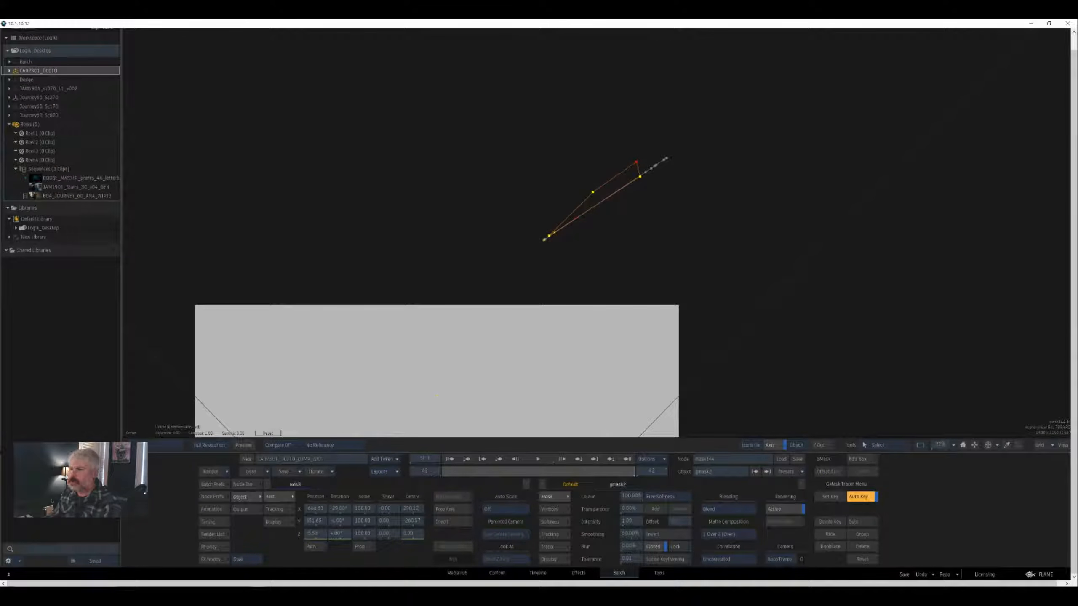
key("F4")
key("F1")
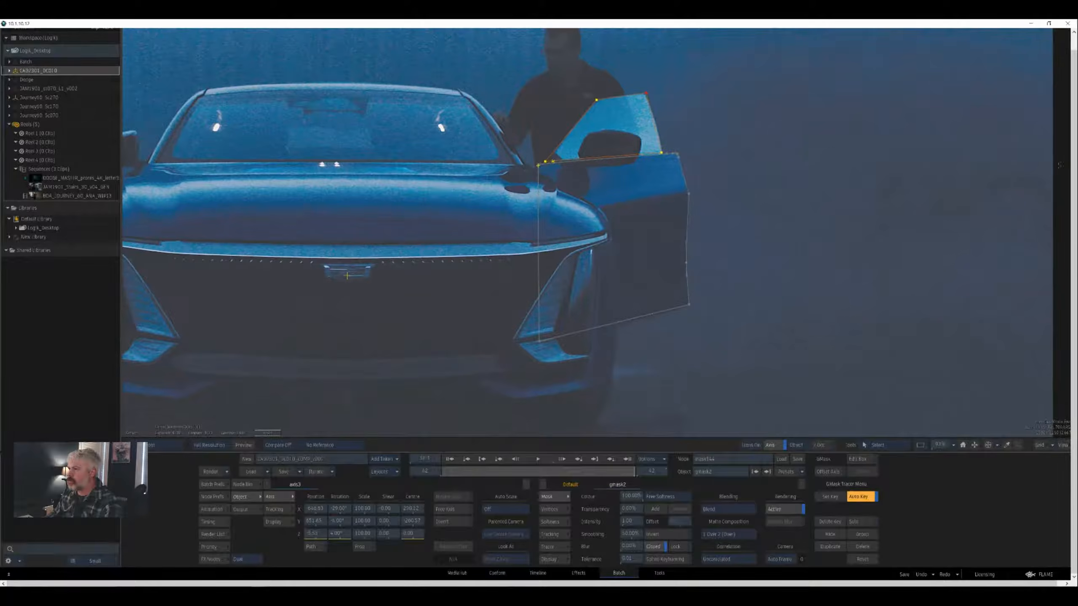
- Select the window mask's axis, change its transform orientation, and go to the first frame
key("F8")
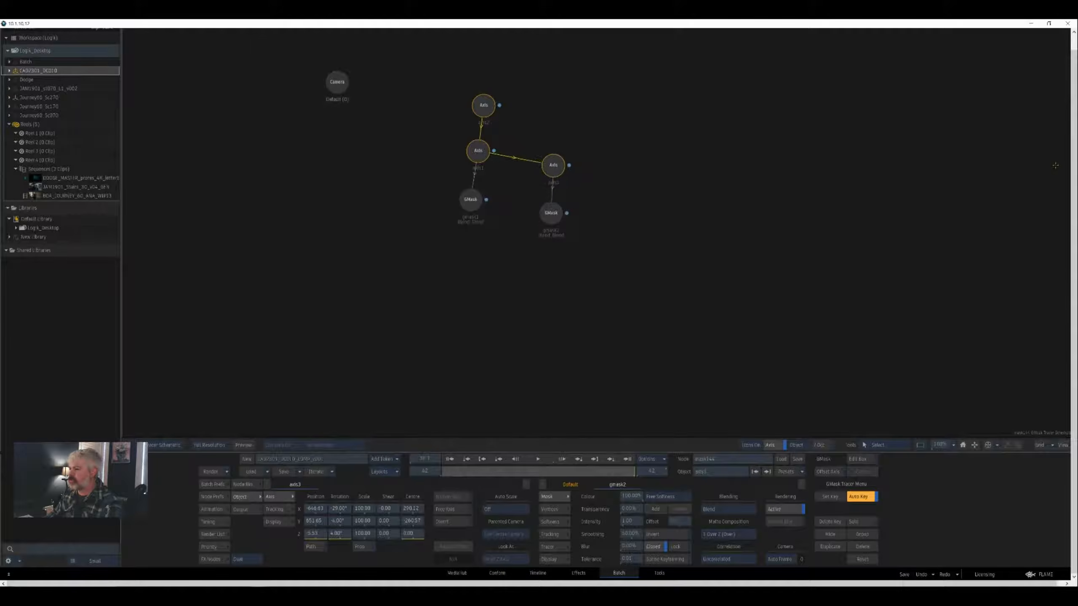
key("F1")
mouse_move(588, 233)
left_mouse_down()
mouse_move(581, 240)
mouse_move(607, 230)
left_mouse_up()
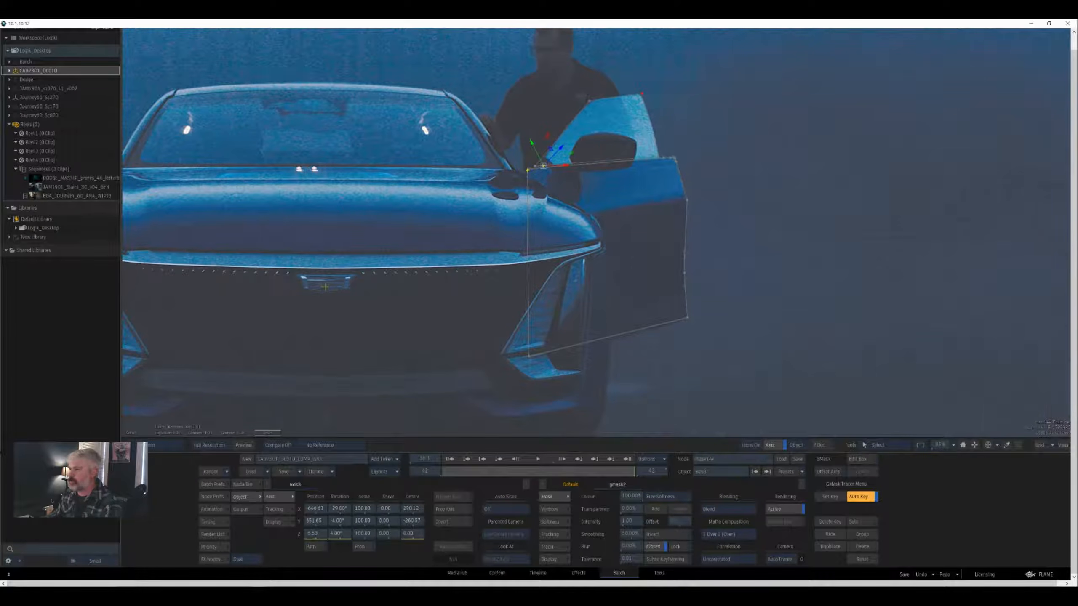
left_click(810, 445)
left_click(811, 459)
left_click_drag(1019, 473, 927, 473)
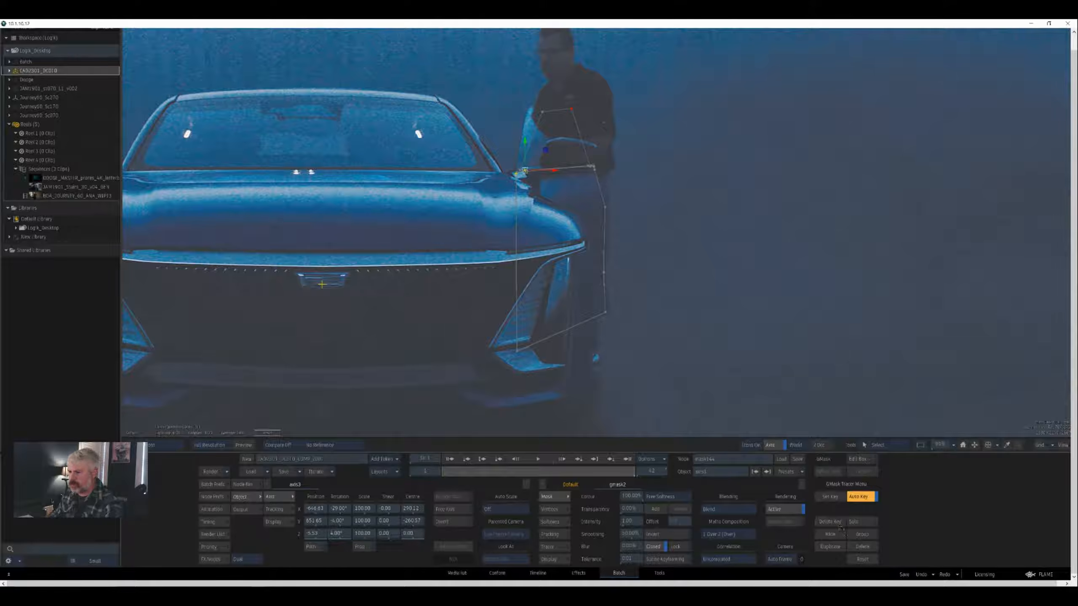
- Switch the transform orientation to Object and adjust the window mask axis's rotation to tilt the mask toward the door's window
left_click_drag(339, 521, 339, 521)
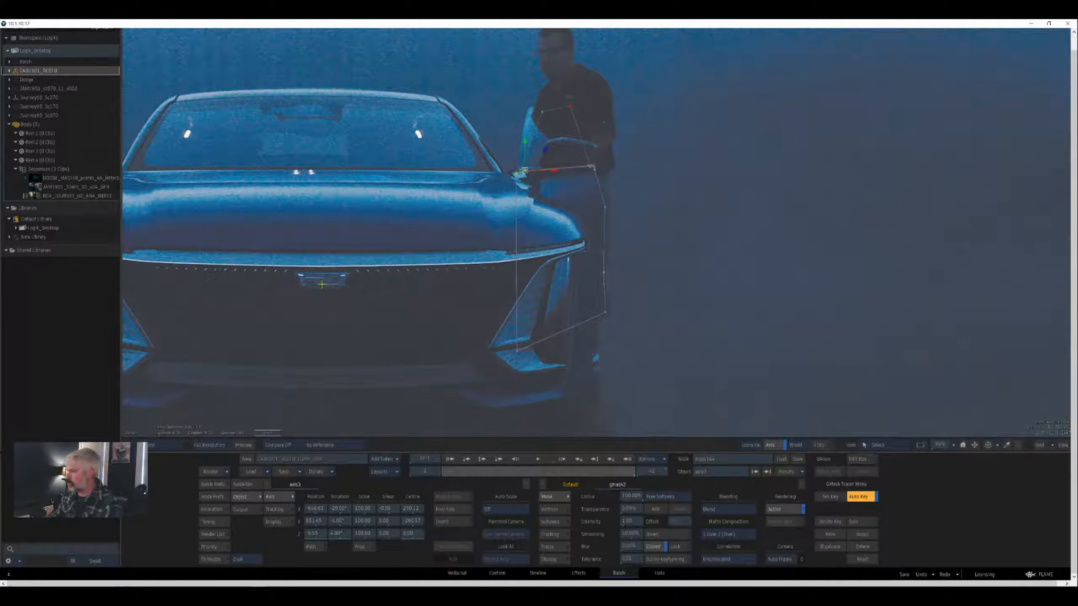
left_click(801, 445)
left_click(803, 434)
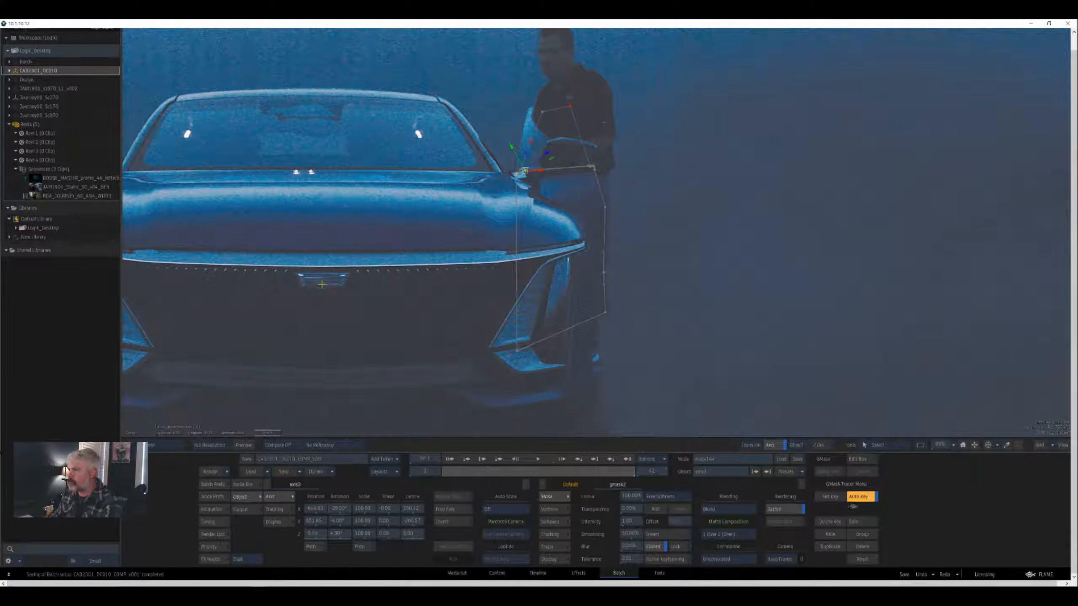
left_click_drag(340, 521, 345, 534)
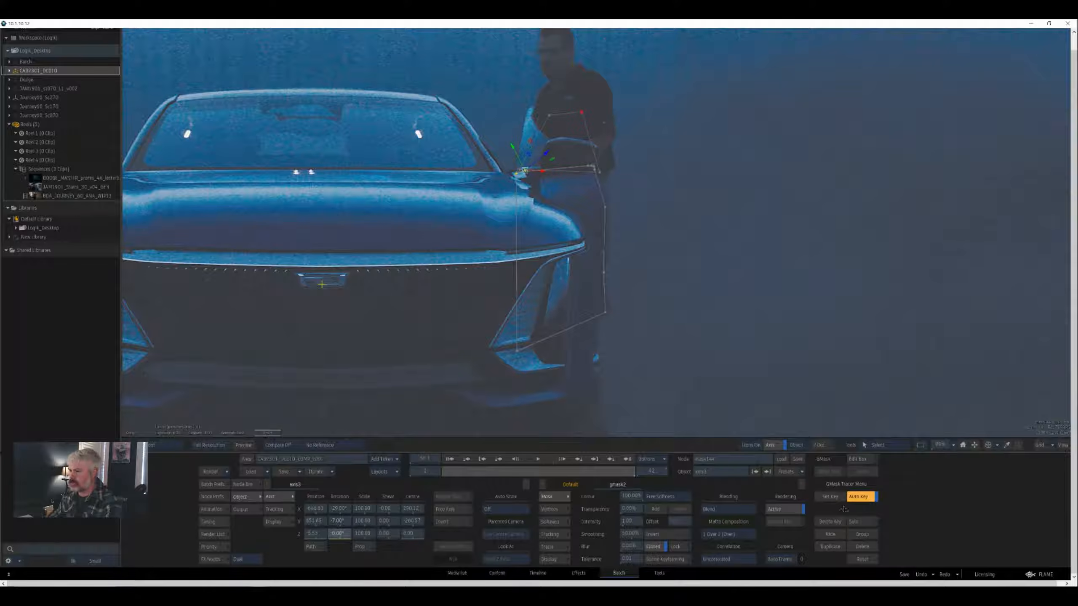
left_click_drag(339, 508, 330, 509)
left_click_drag(854, 522, 845, 521)
left_click_drag(339, 533, 331, 533)
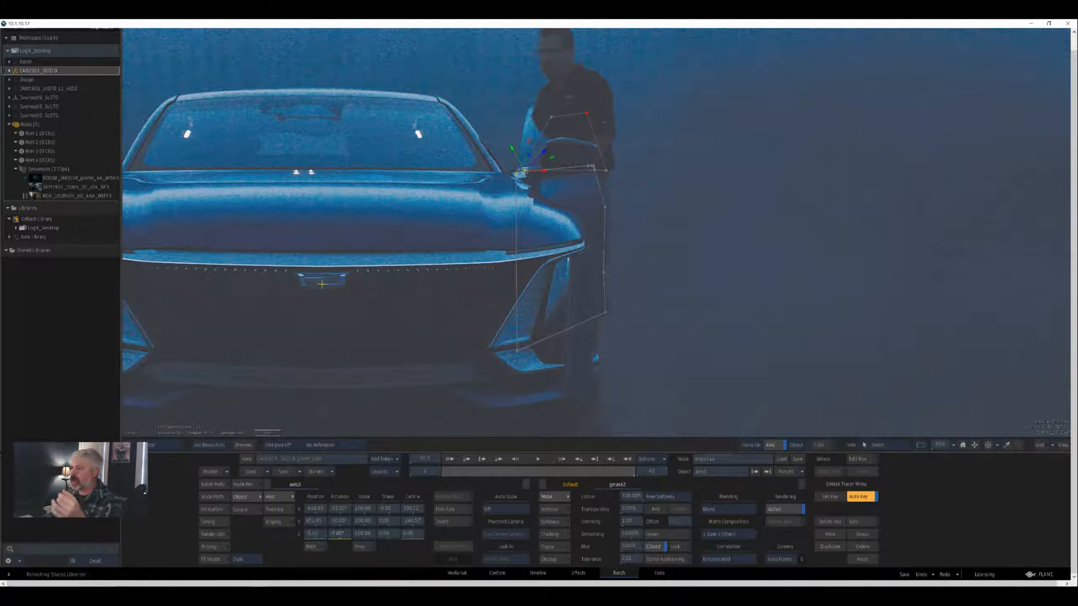
- Switch the transform orientation to World and examine the window mask's axis close up at the door hinge
left_click(807, 446)
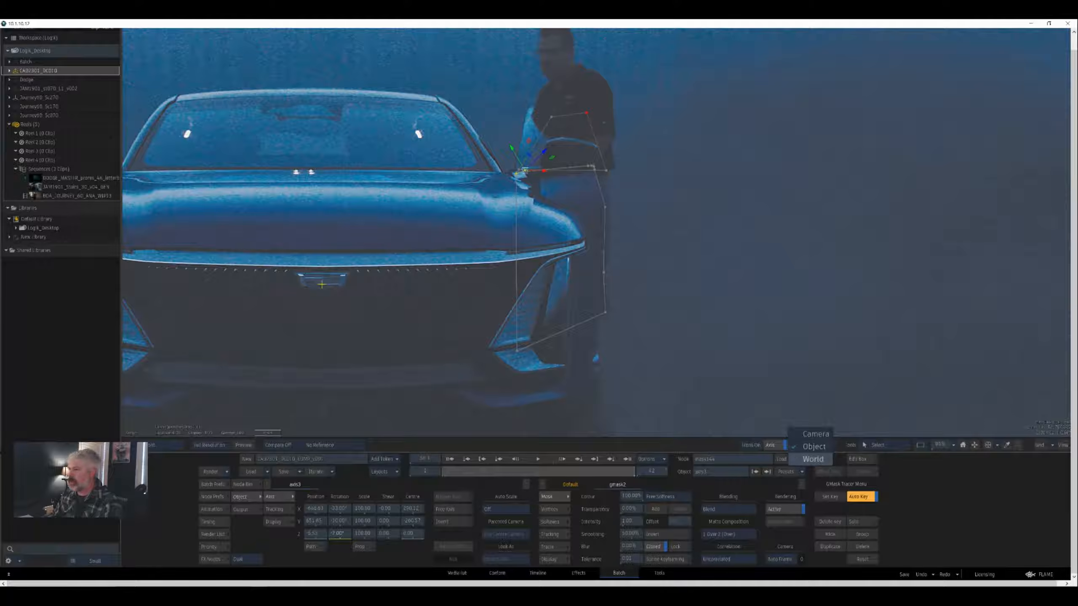
left_click(808, 459)
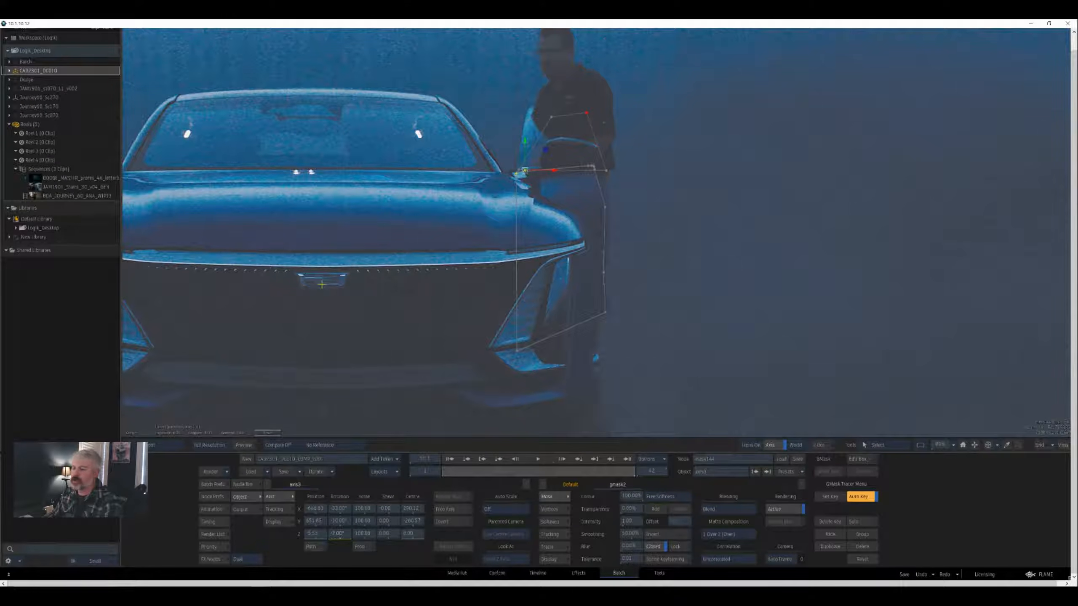
left_click_drag(525, 170, 638, 233)
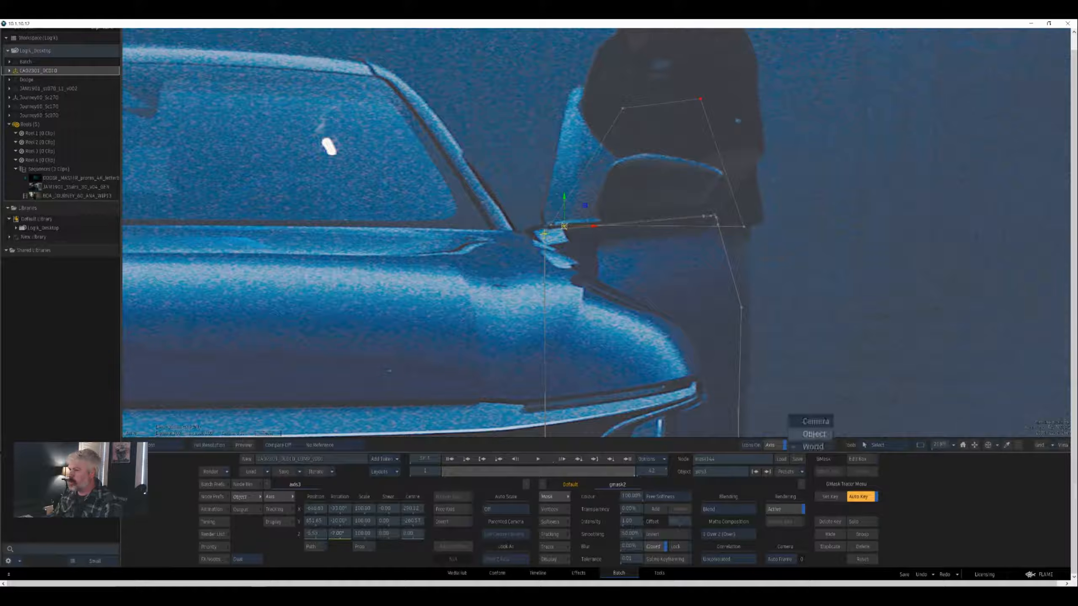
left_click(796, 445)
left_click(797, 445)
left_click(799, 459)
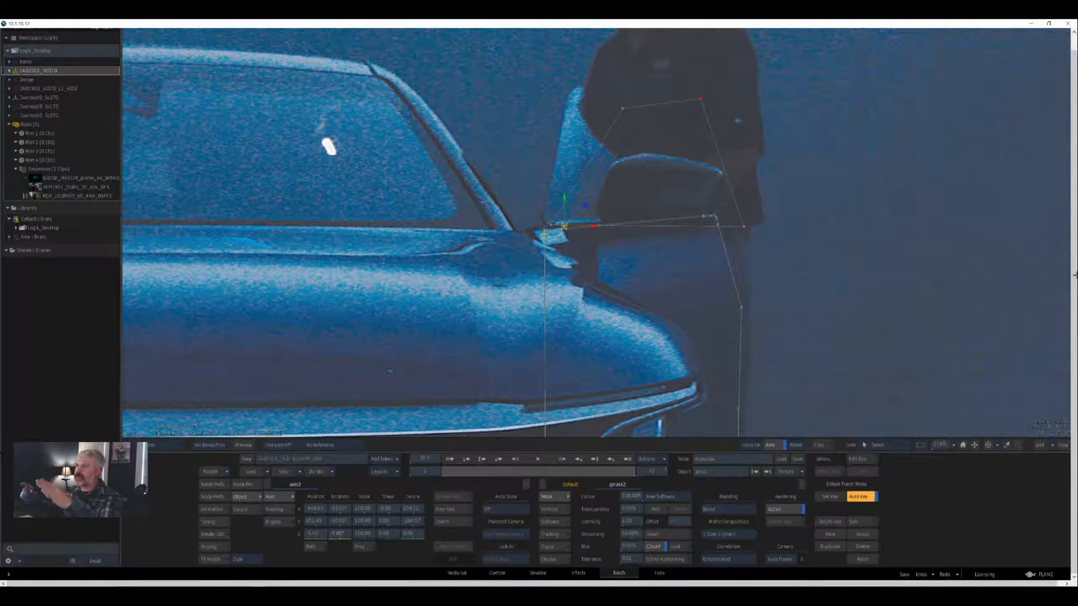
- Set the transform orientation to Object and shift the window mask's axis slightly along its local X direction toward the hinge
left_click(796, 445)
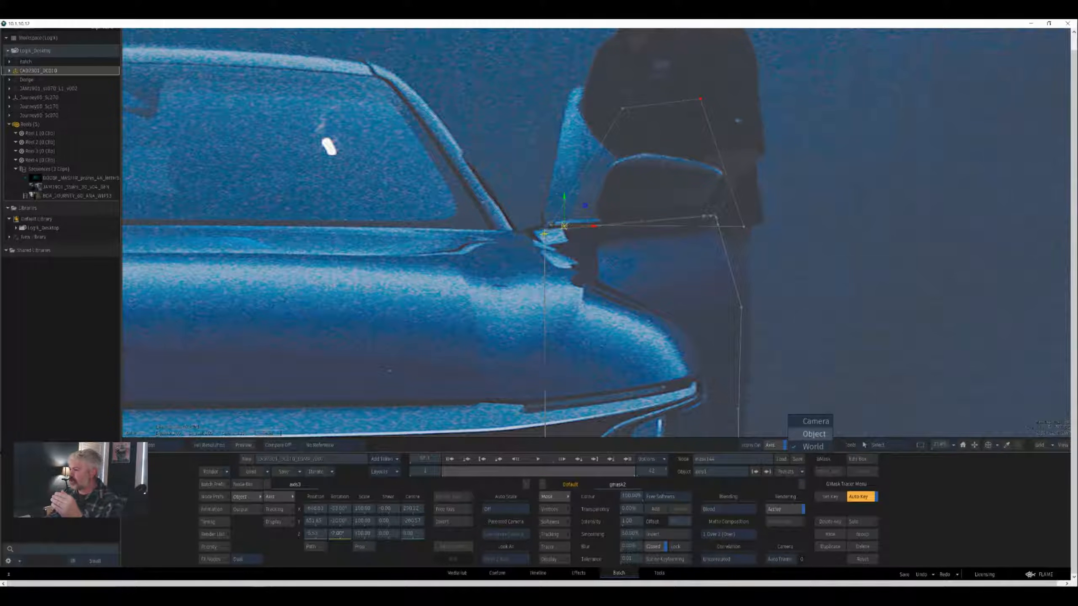
left_click(814, 434)
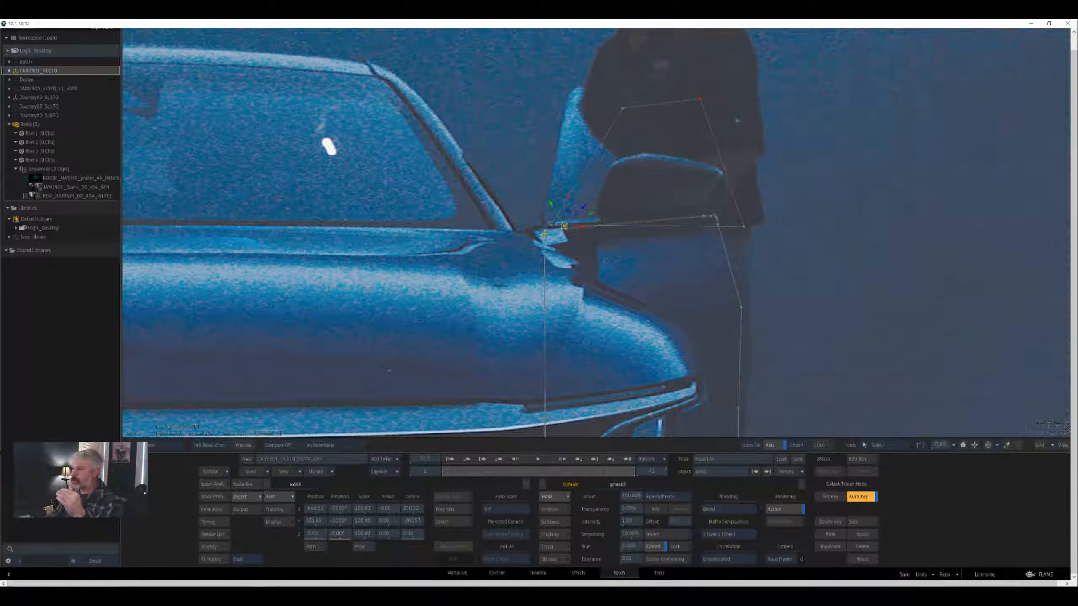
left_click_drag(584, 226, 578, 226)
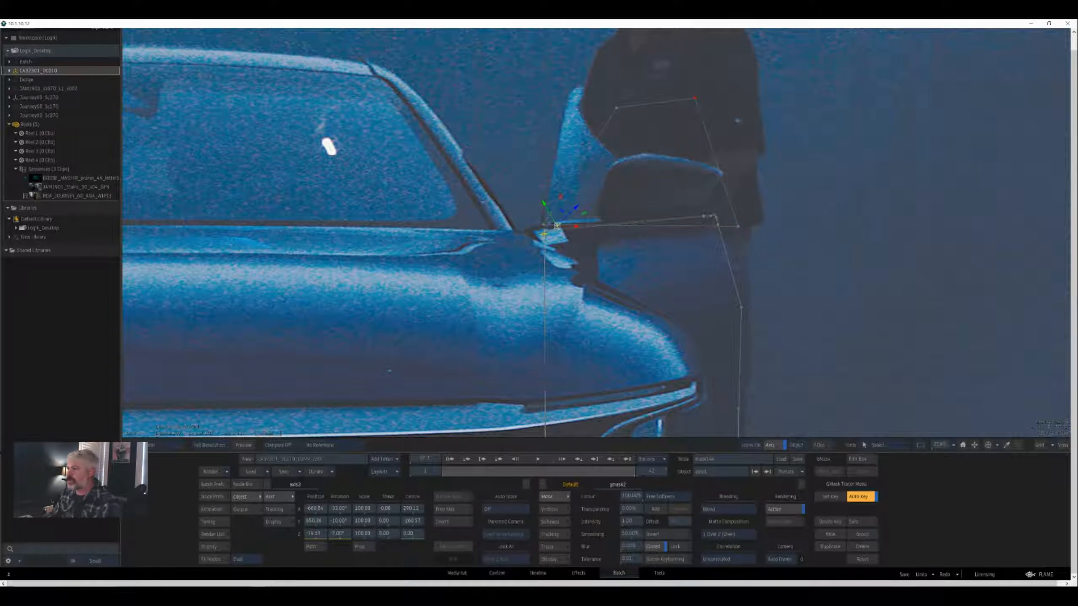
- Orbit around the window and door masks in the 3D view to examine the window's tilt, and return to the car image
key("F4")
key("F4")
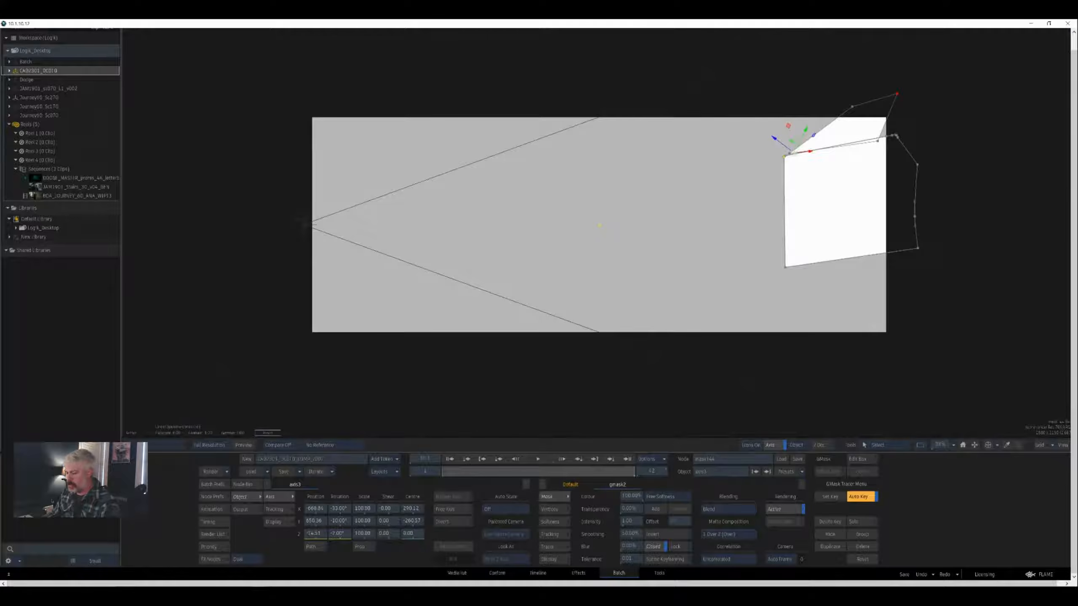
key("F4")
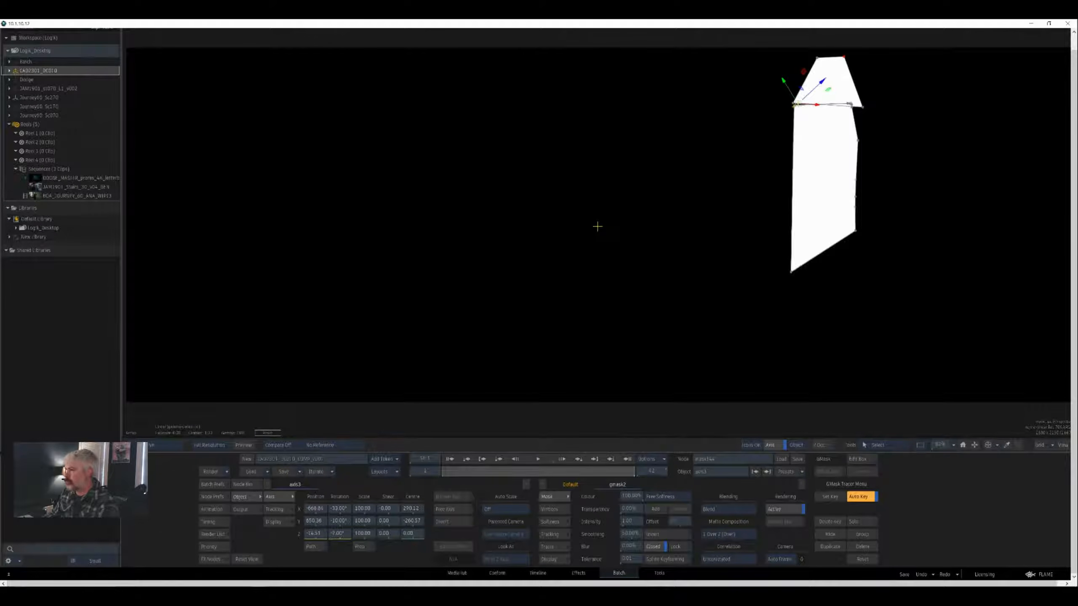
left_click_drag(577, 226, 430, 300)
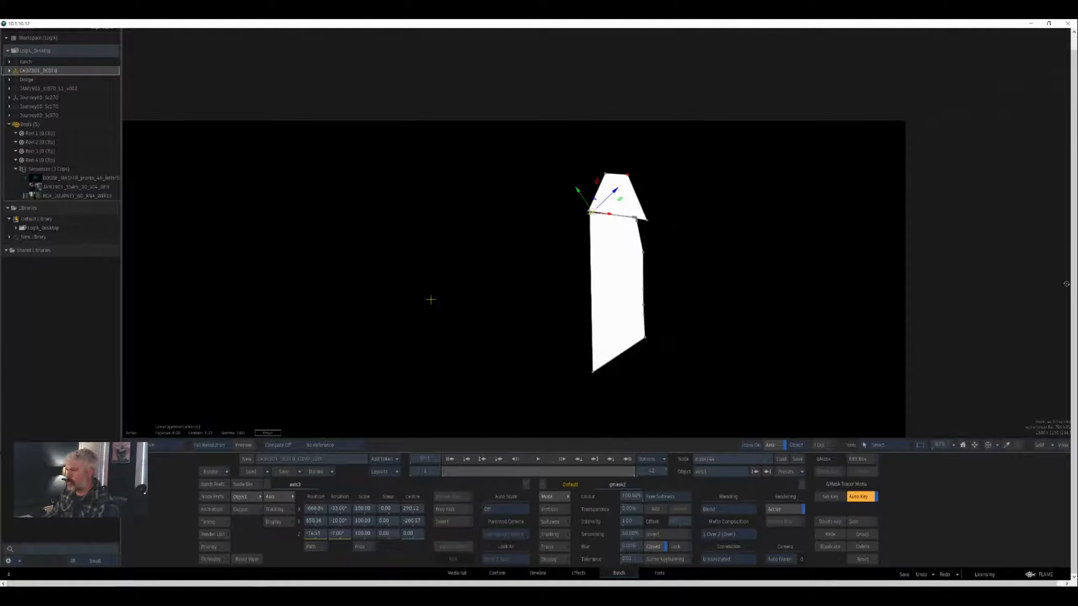
left_click_drag(1067, 286, 1074, 284)
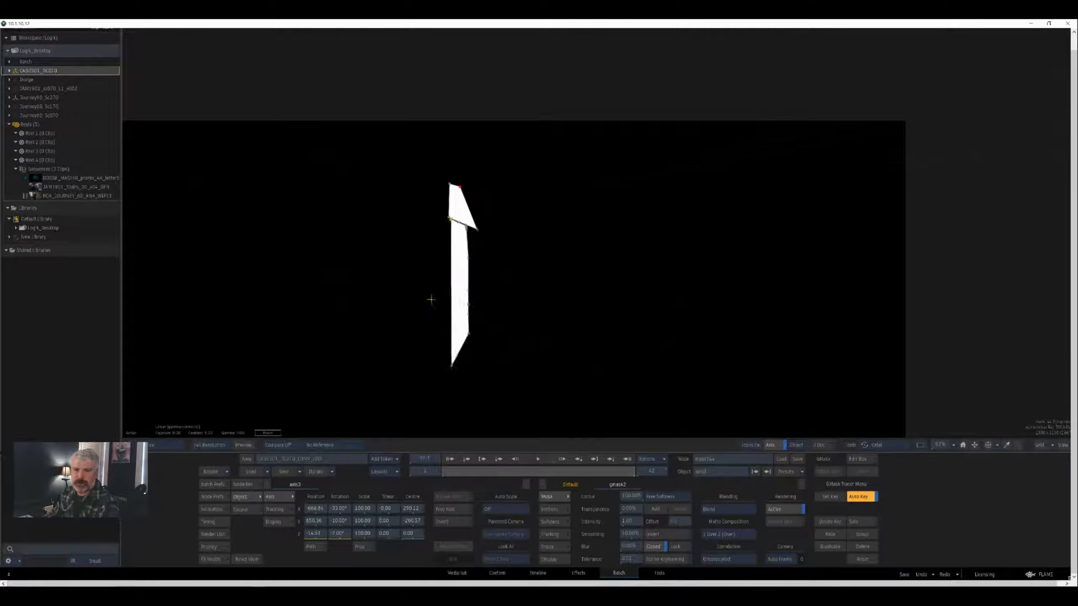
left_click_drag(1062, 284, 1039, 289)
key("F4")
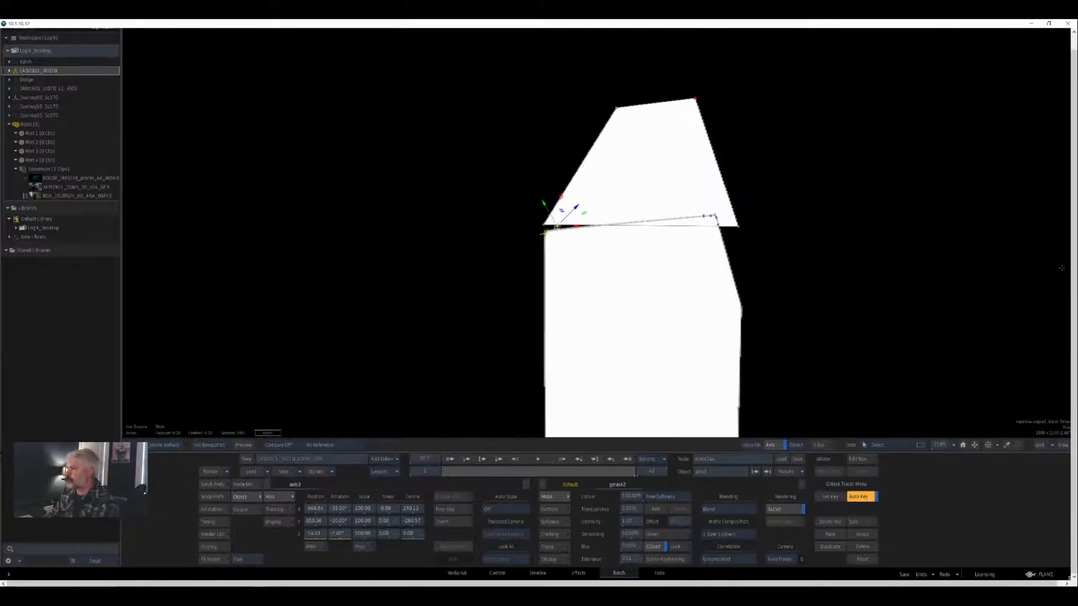
key("F1")
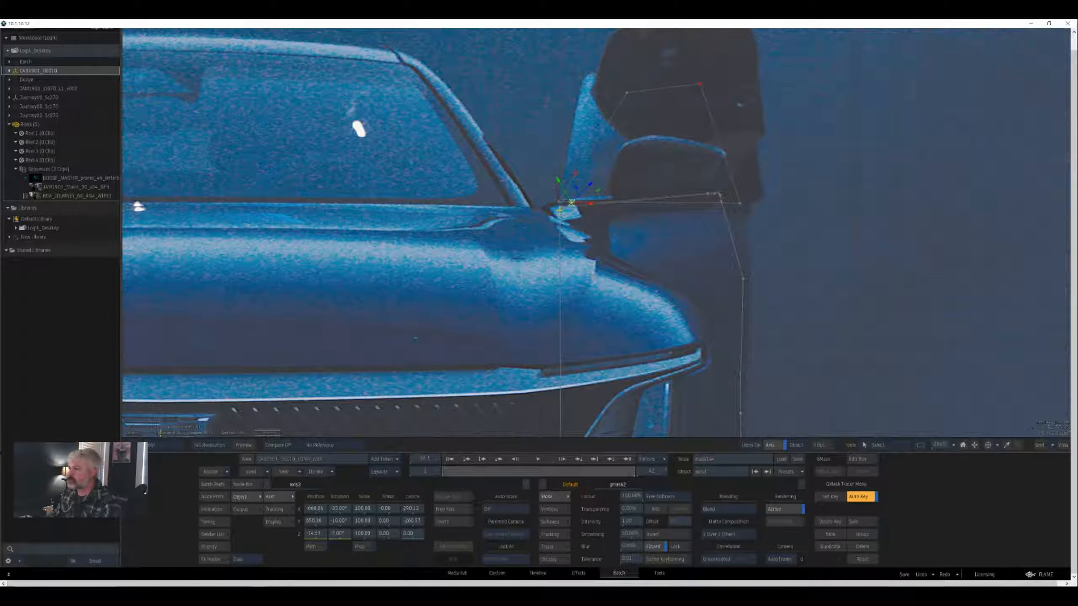
left_click_drag(975, 232, 886, 238)
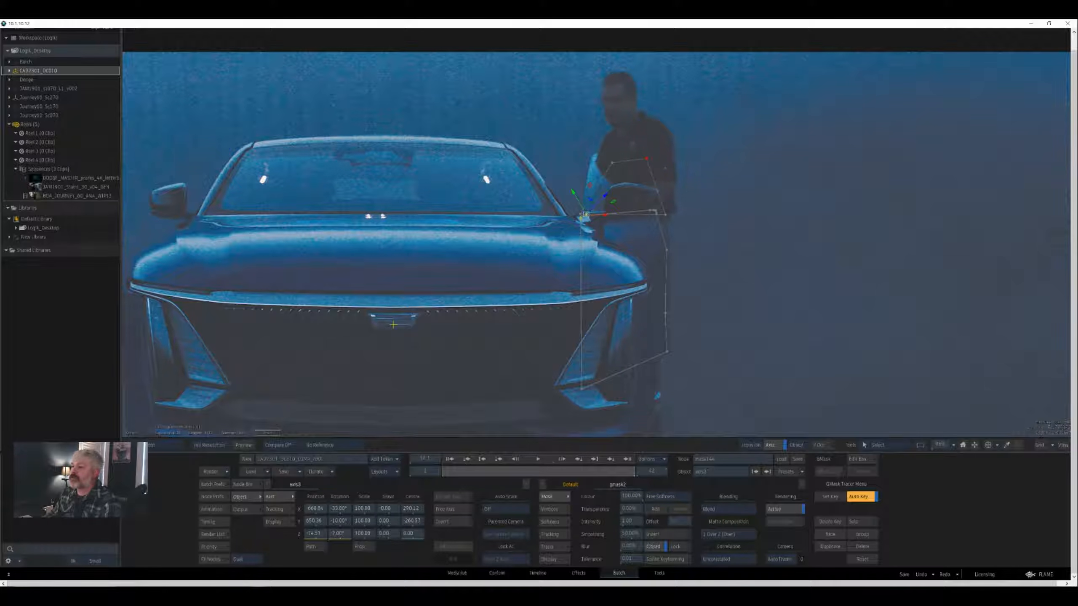
- Review the axis and GMask hierarchy in the schematic, select the window's GMask, and return to the car image
key("grave")
left_click(1007, 140)
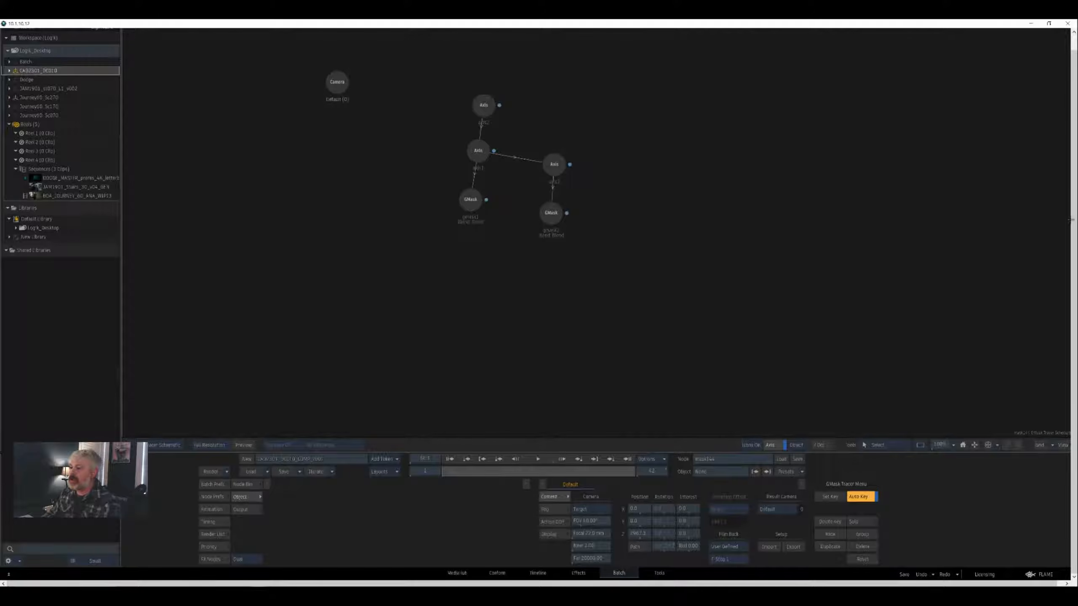
left_click(551, 213)
key("F4")
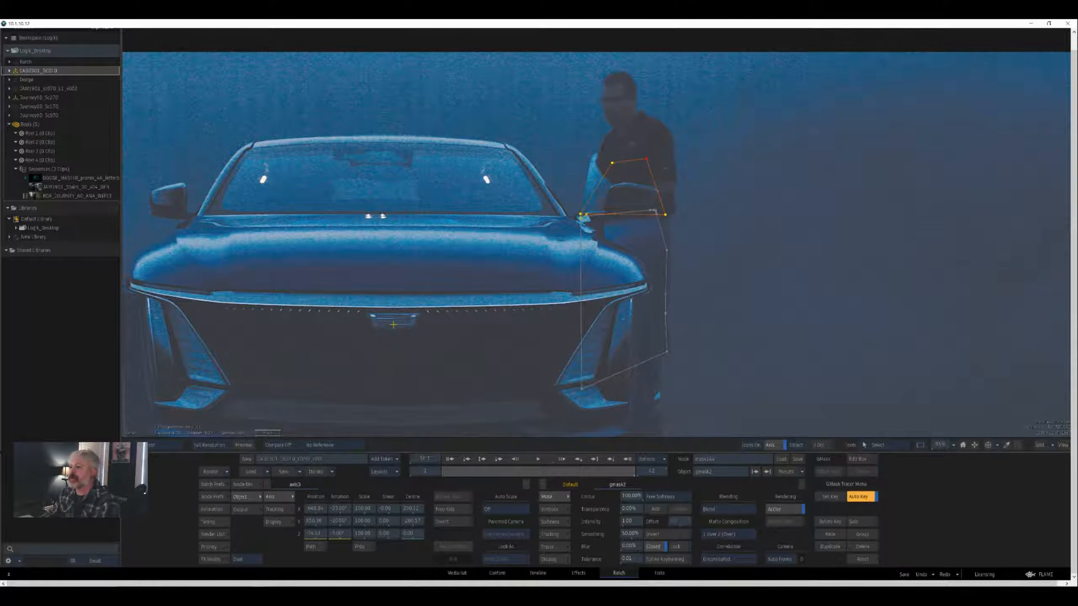
- Open the finished car_roto GMask Tracer from the batch and play the door masks over the car footage
key("Escape")
left_click(435, 182)
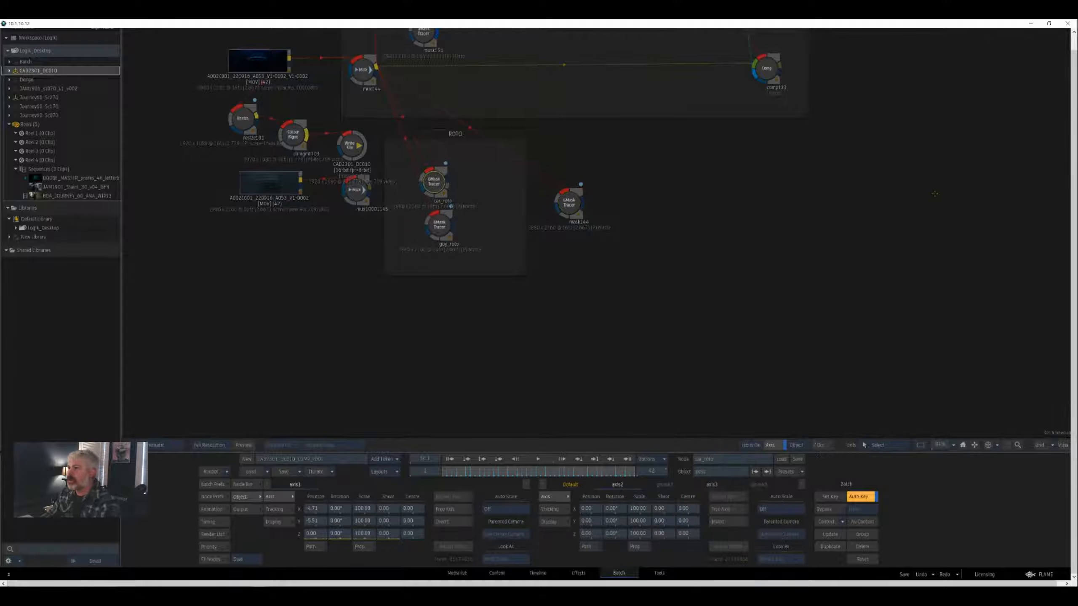
key("F4")
key("F1")
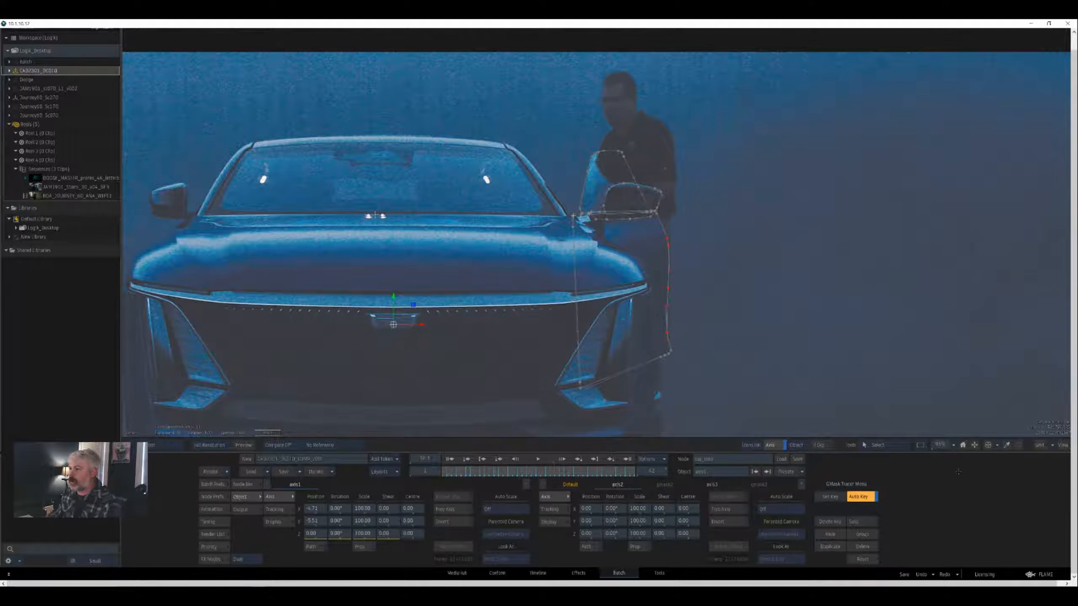
key("space")
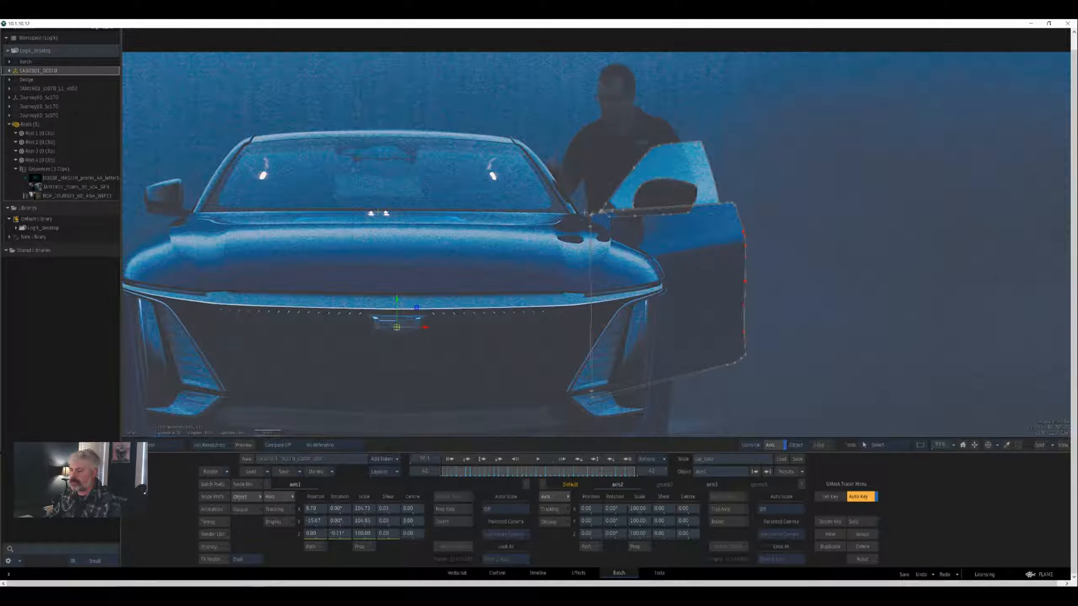
- Show the car_roto schematic and select the first of the three door mask axes in the car_roto group
key("Escape")
left_click(551, 336)
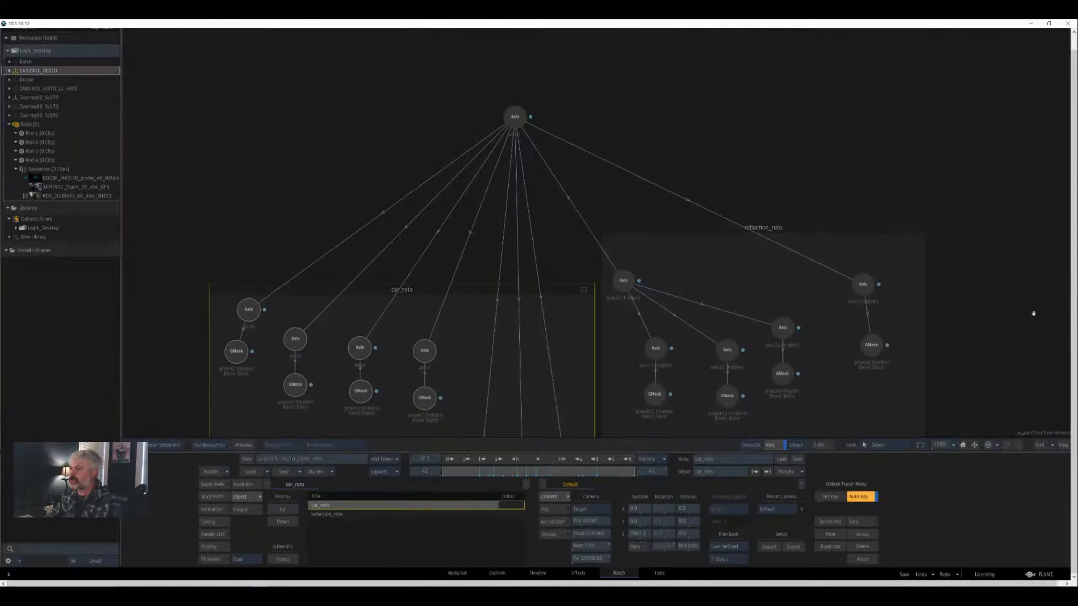
left_click_drag(1039, 252, 1065, 113)
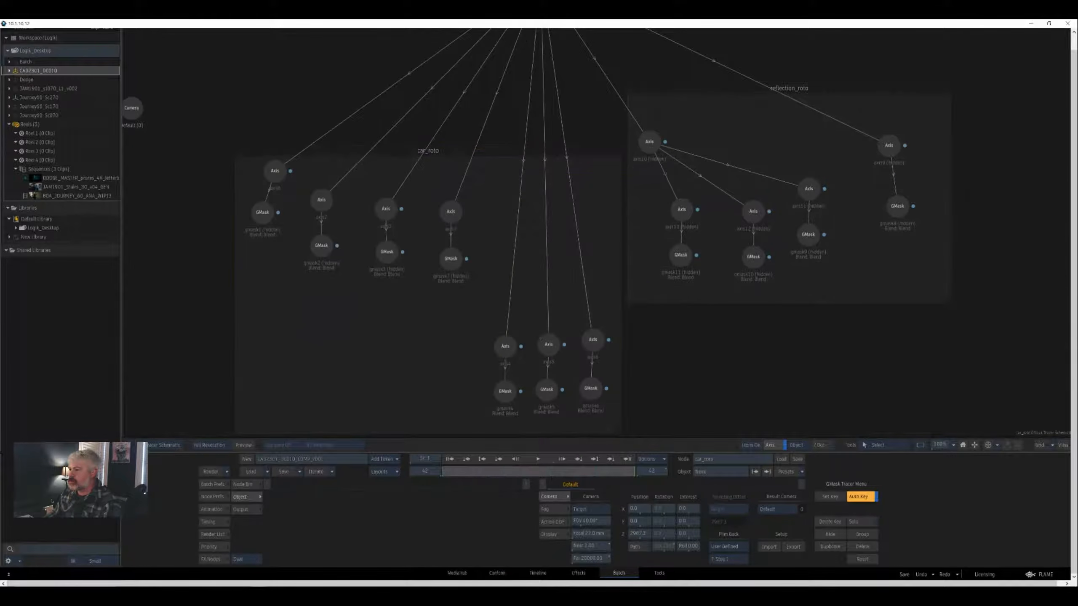
left_click(503, 347)
- Scrub through the frames in the 3D view to examine how the finished door, window and mirror masks swing on the hinge
key("F1")
left_click_drag(1048, 259, 977, 324)
key("F4")
left_click_drag(978, 325, 977, 402)
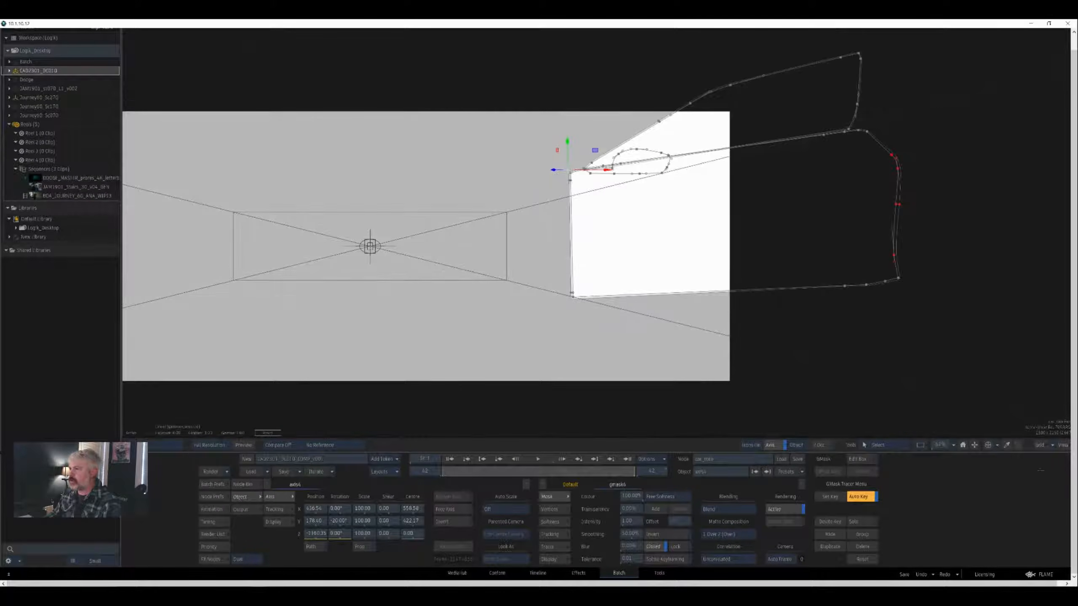
left_click_drag(1040, 470, 826, 468)
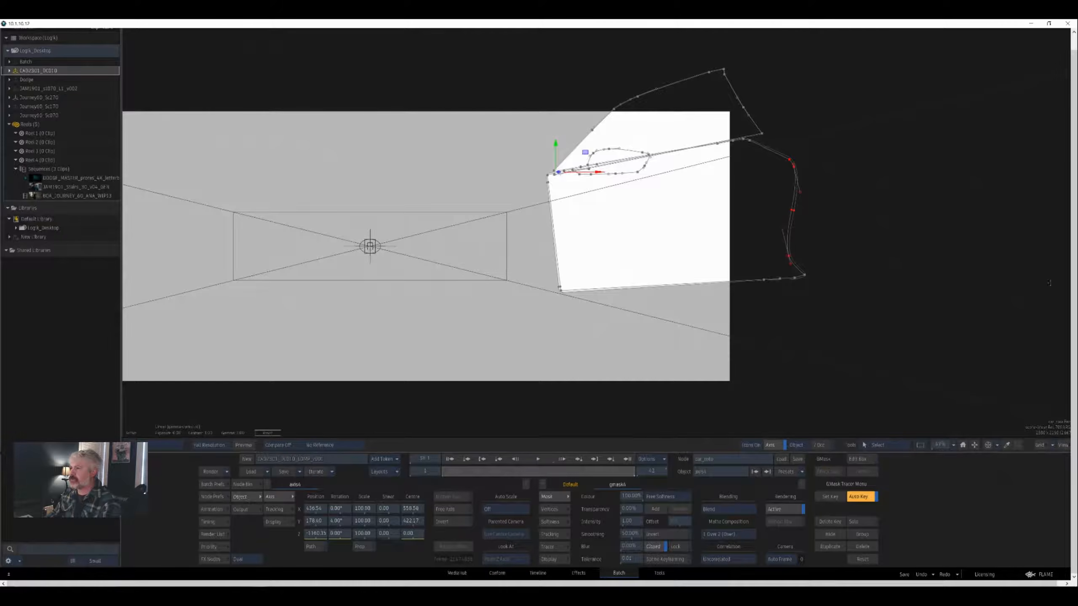
scroll(1048, 284, "up", 3)
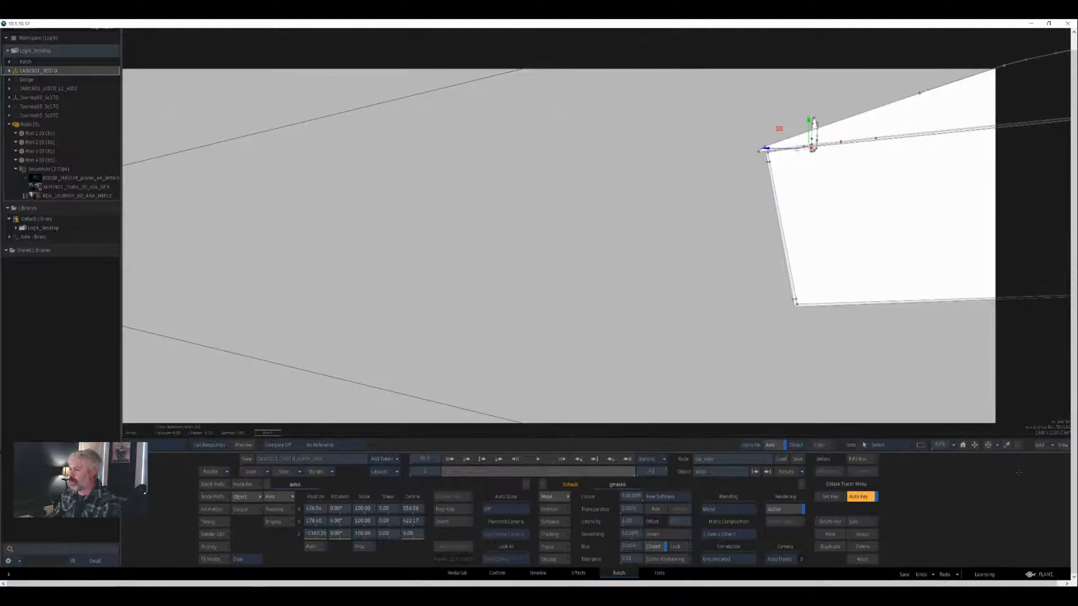
mouse_move(1018, 472)
left_mouse_down()
mouse_move(1063, 471)
mouse_move(1020, 471)
left_mouse_up()
left_click_drag(1061, 331, 1011, 342)
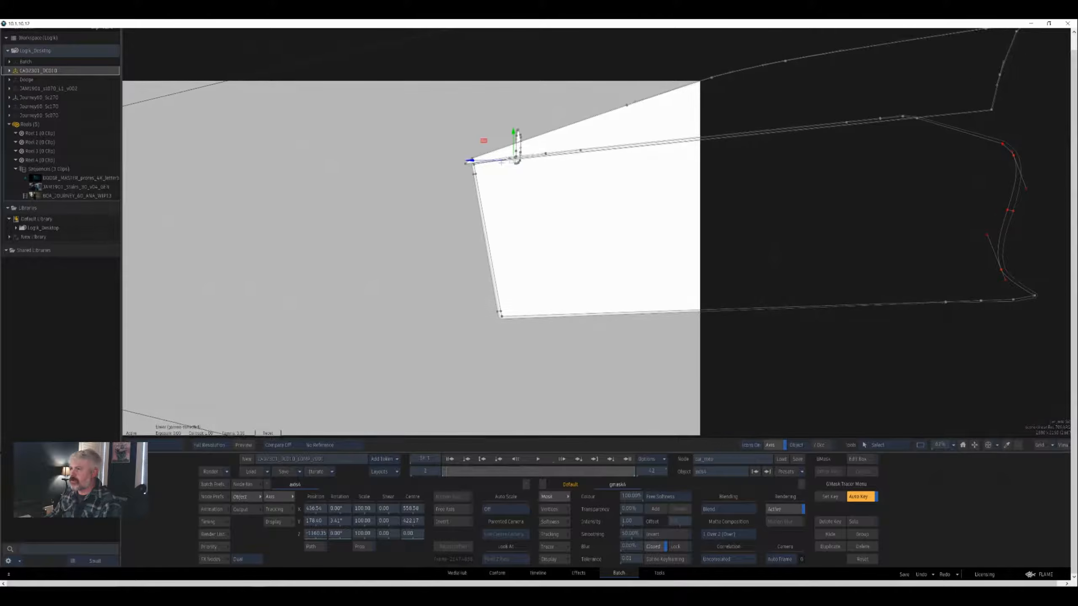
left_click_drag(447, 471, 633, 471)
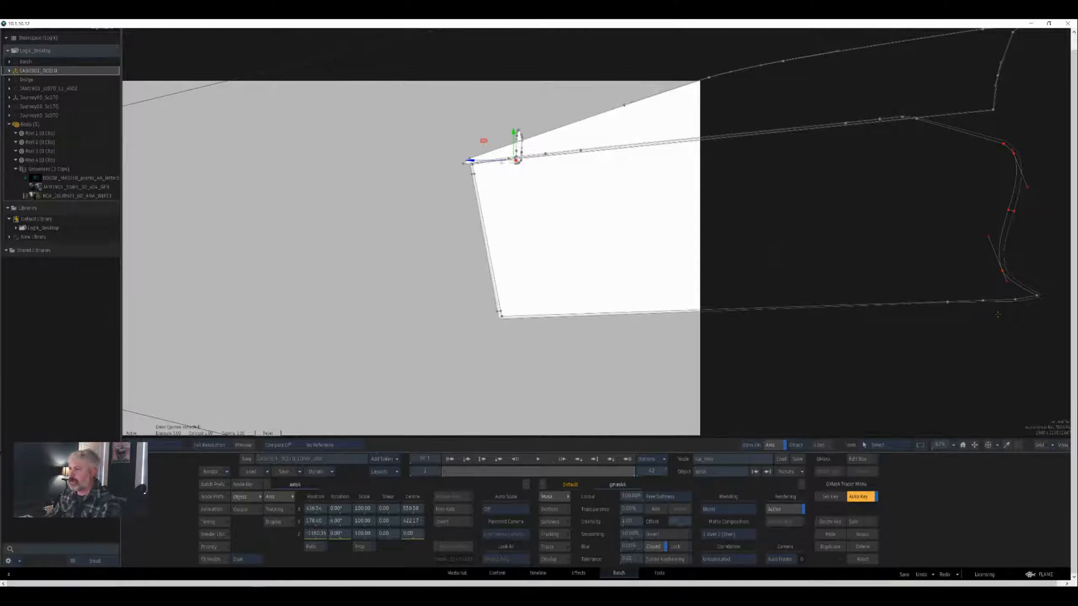
- Orbit around the finished masks in perspective and scrub the timeline to compare the angles of the door, window and mirror
key("F1")
key("F4")
key("F8")
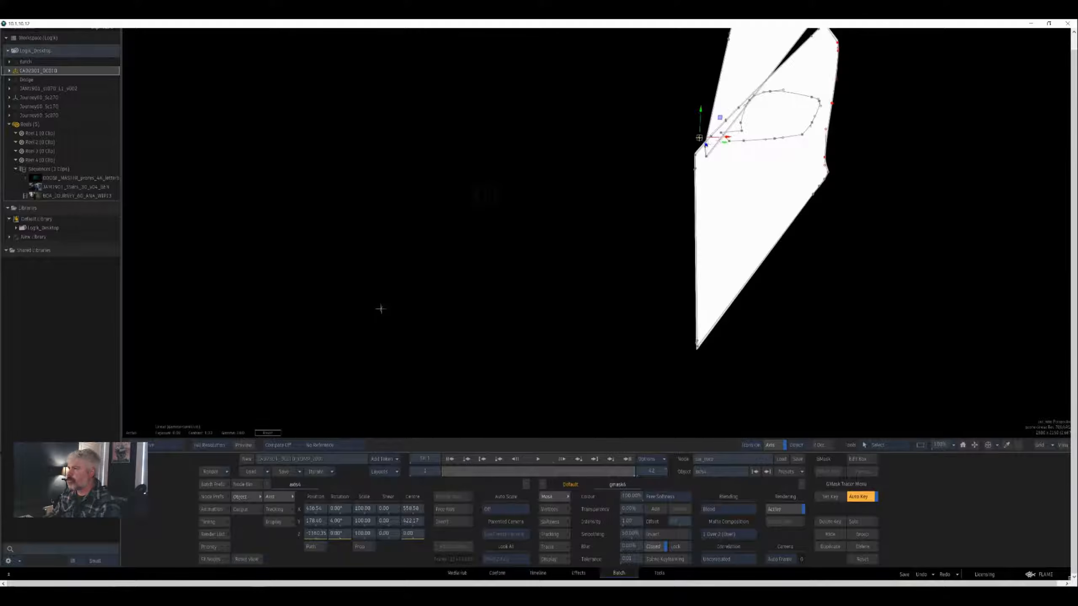
left_click_drag(699, 196, 588, 253)
left_click_drag(587, 252, 509, 253)
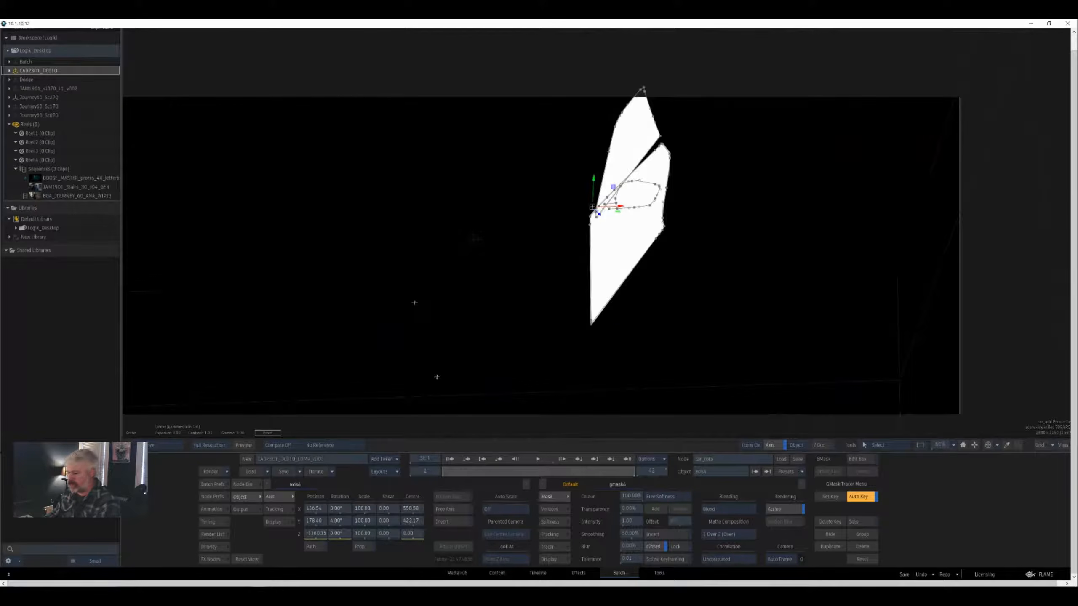
left_click_drag(1077, 244, 1014, 435)
left_click_drag(446, 471, 635, 472)
- Select the side mirror's mask and check its outline over the car image at the open-door frame
left_click(643, 214)
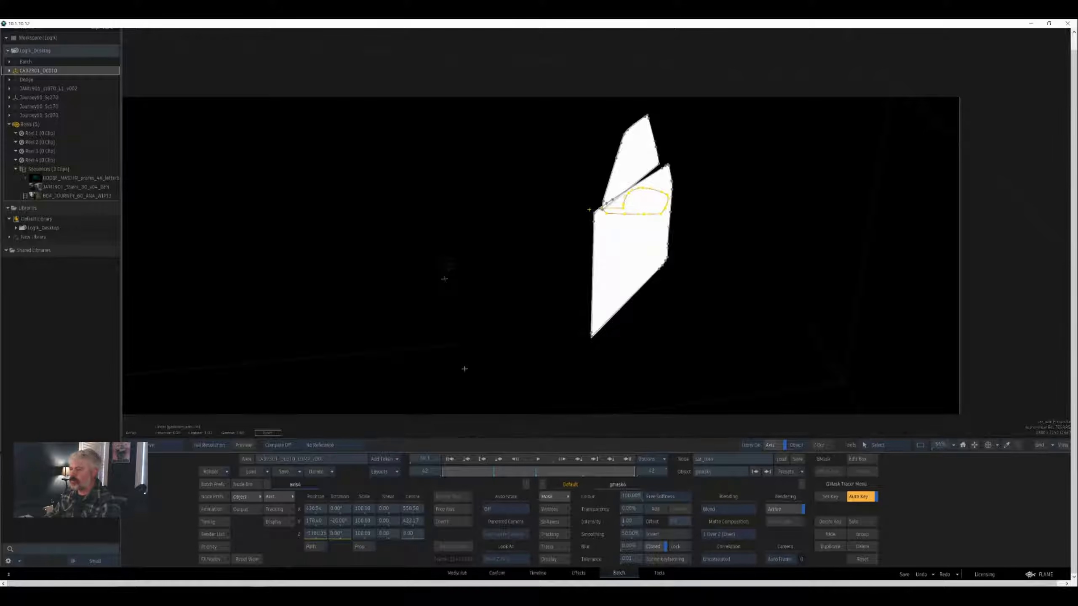
key("F1")
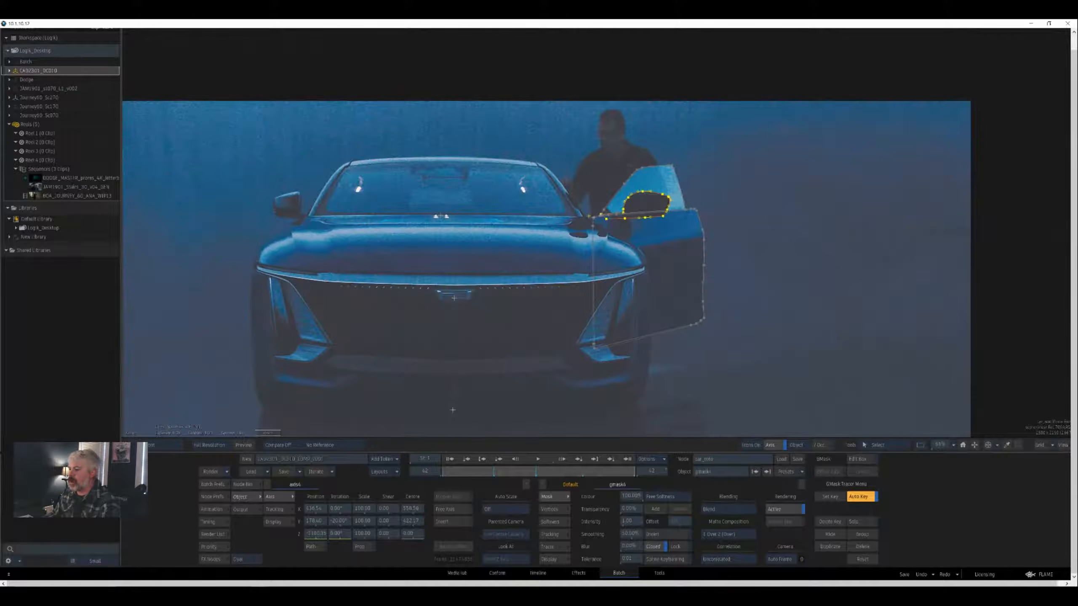
mouse_move(634, 472)
left_mouse_down()
mouse_move(488, 471)
mouse_move(635, 472)
left_mouse_up()
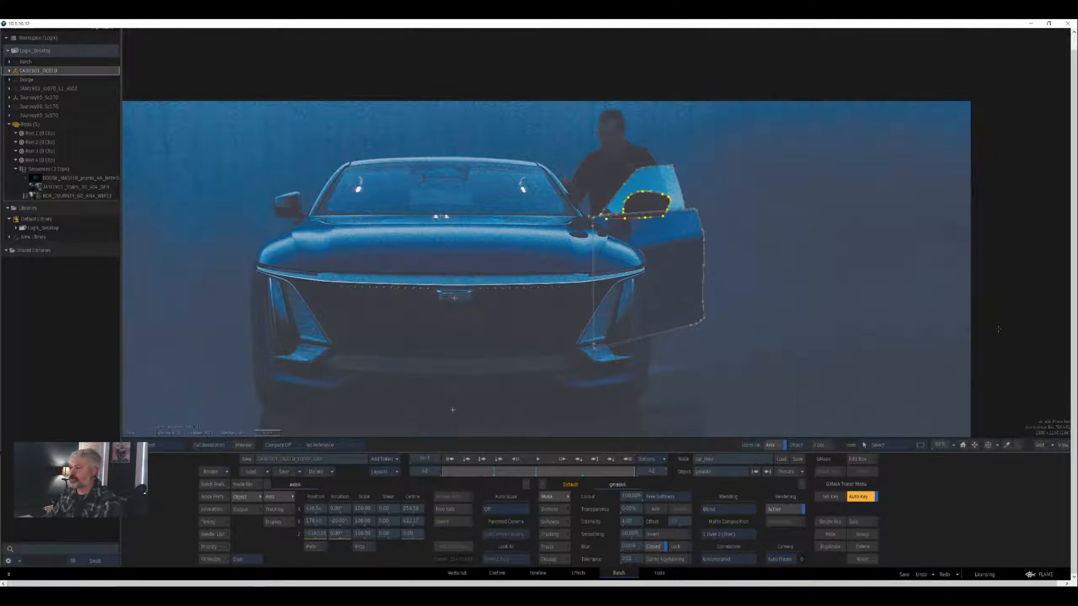
- Compare the car_roto node schematic with the resulting door matte and the mask outlines over the car image
key("F4")
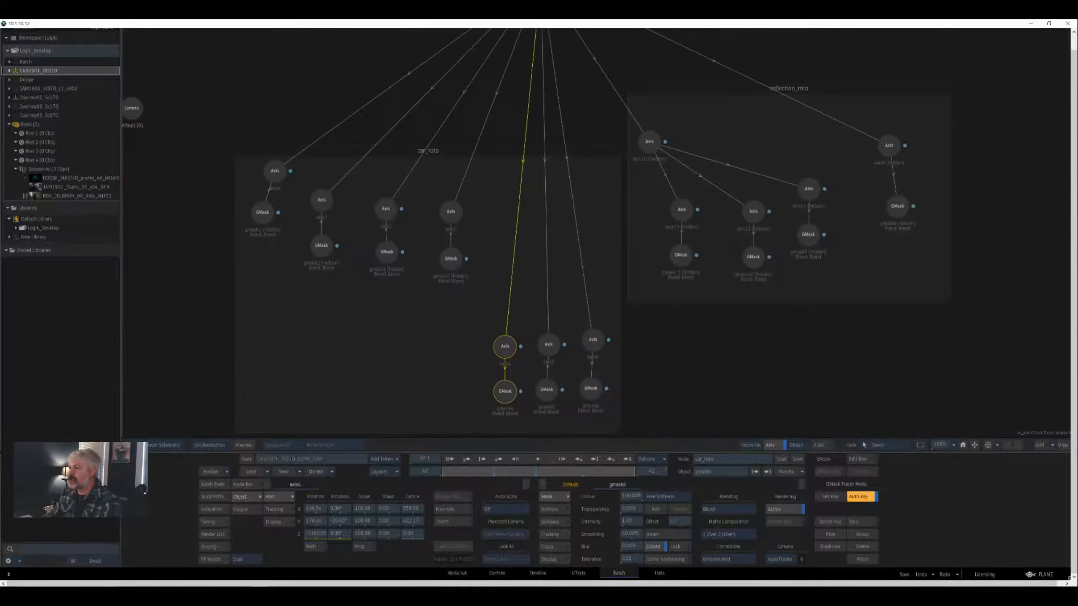
left_click_drag(597, 234, 504, 251)
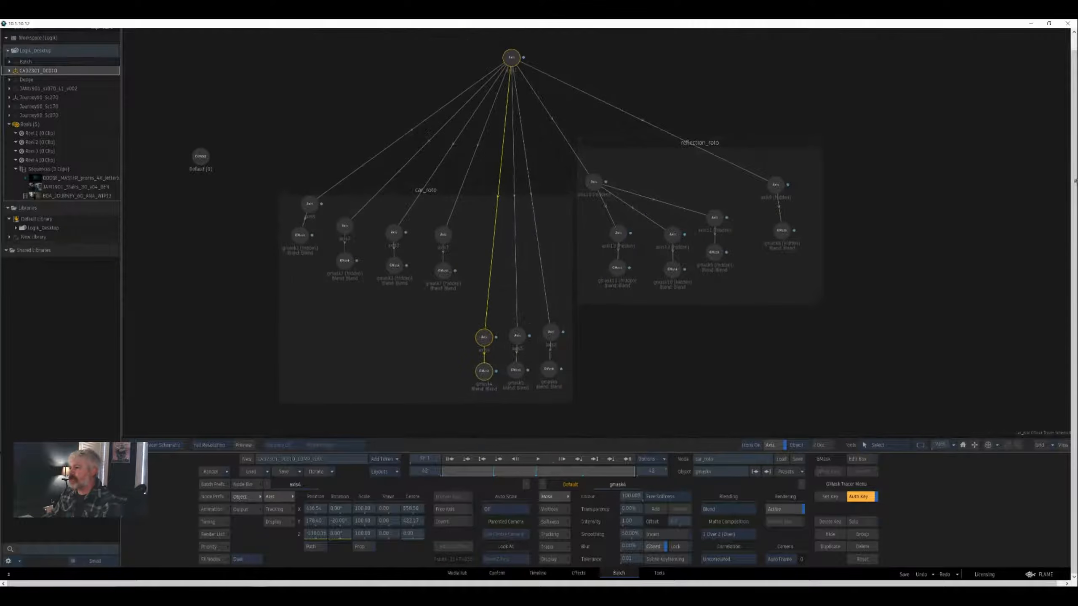
key("F4")
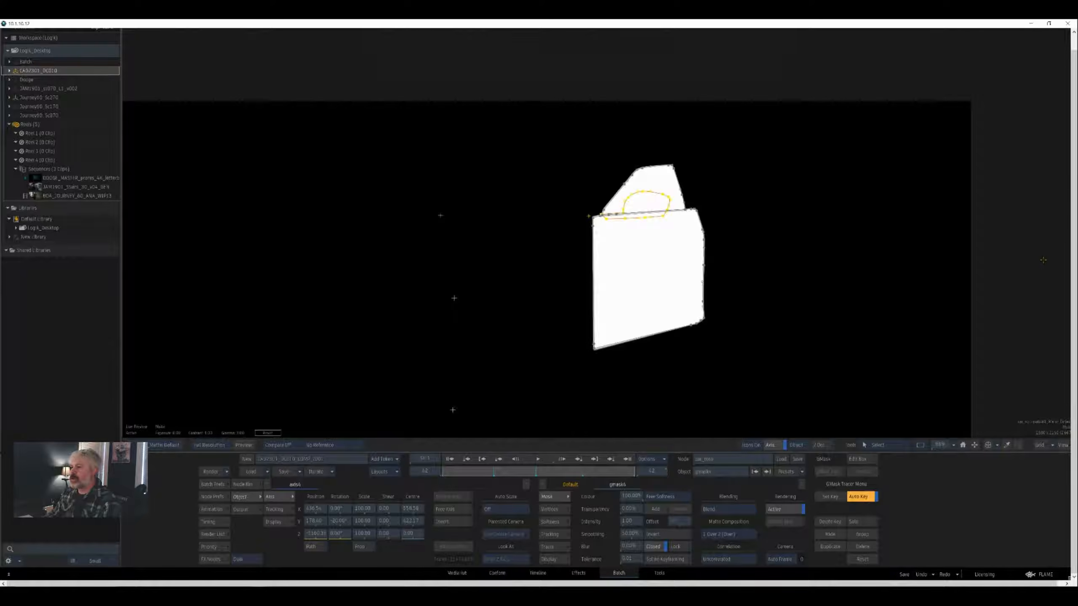
key("F4")
key("F4")
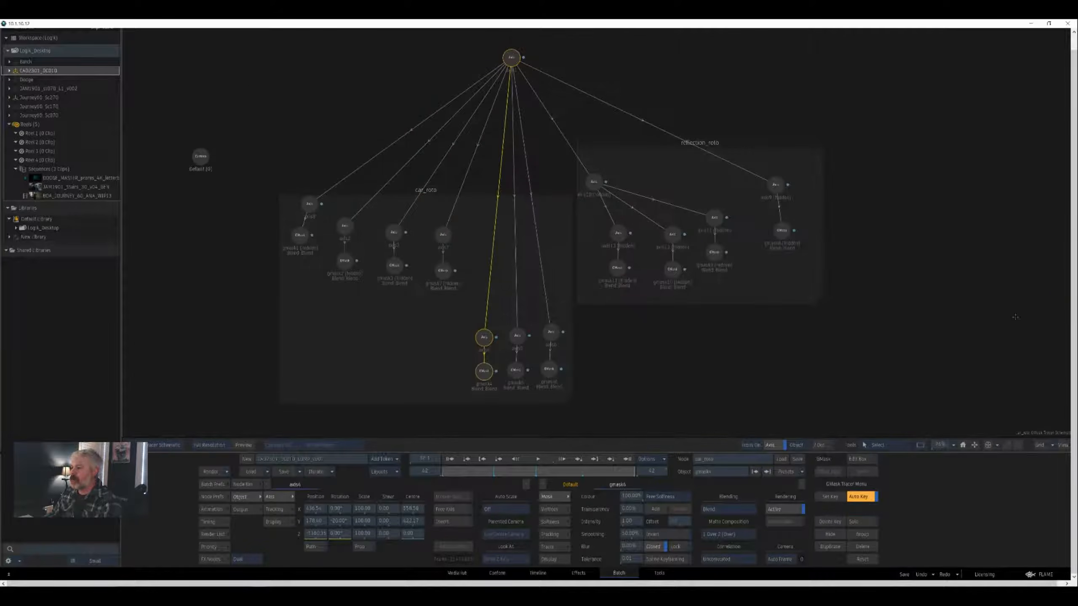
key("F4")
key("F1")
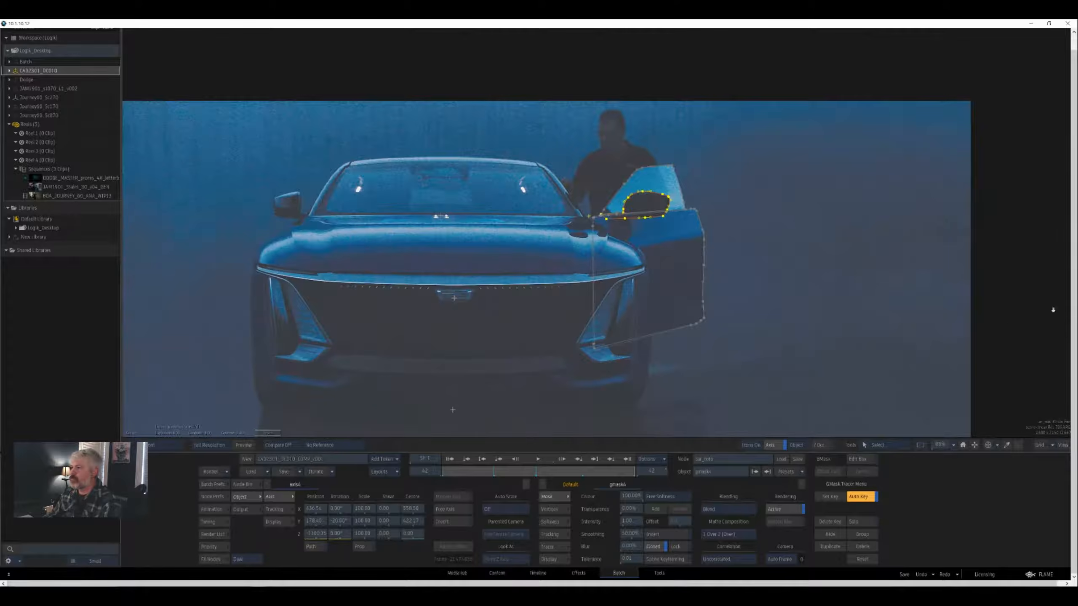
scroll(595, 223, "down", 2)
left_click_drag(597, 255, 564, 189)
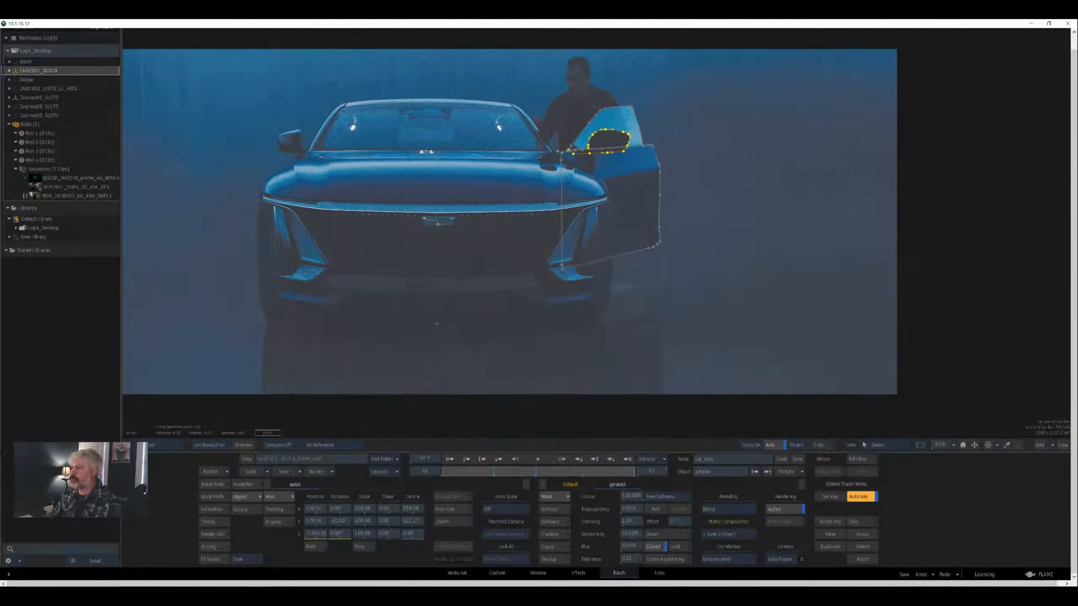
- Duplicate the three door, window and mirror axes with their GMasks and place the copies below the reflection_roto group
key("F4")
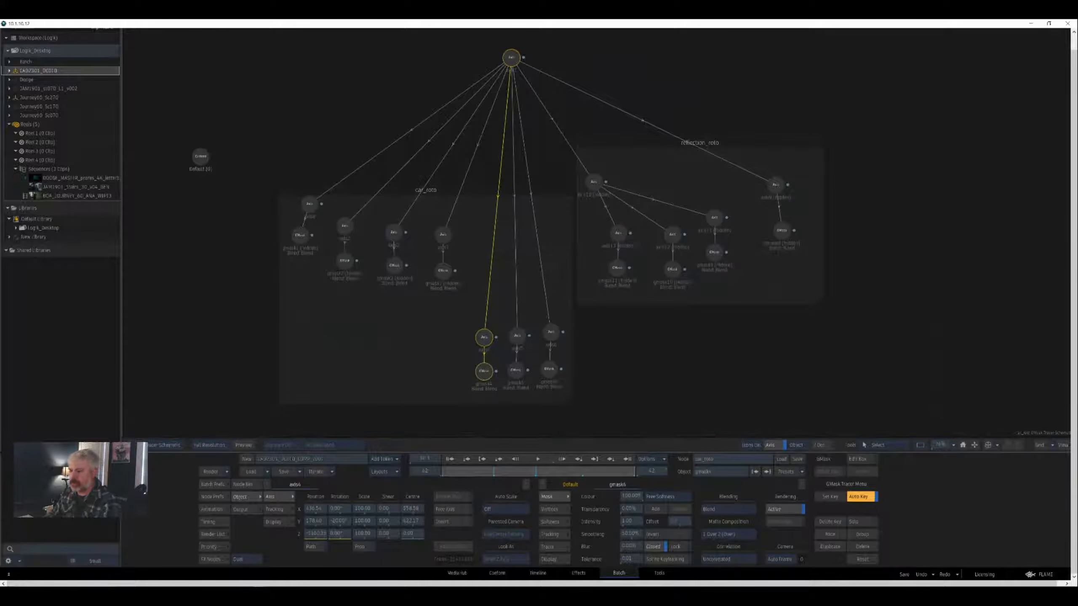
left_click_drag(989, 325, 878, 264)
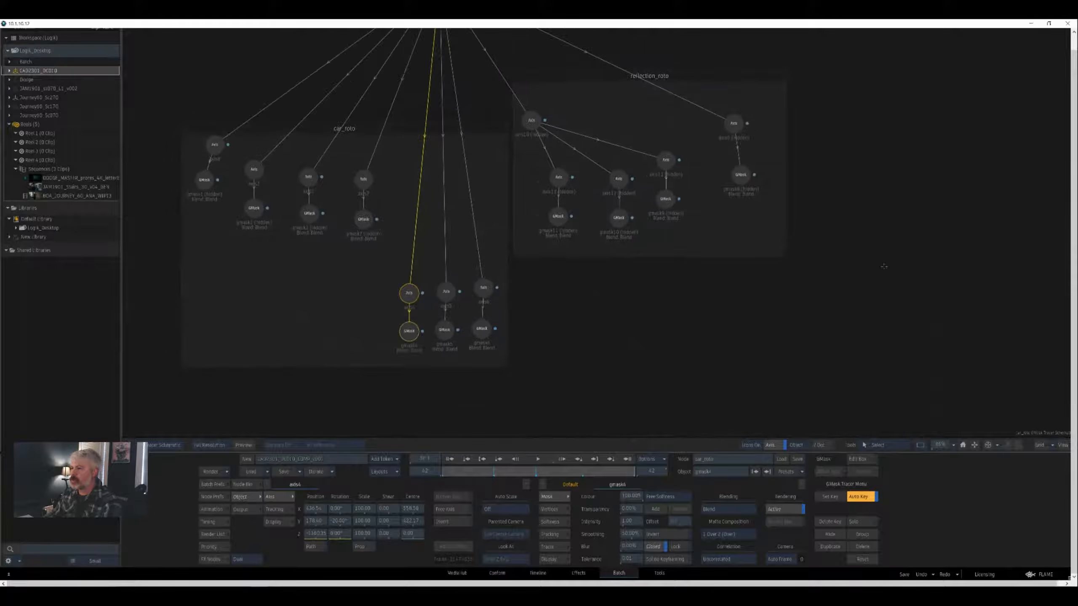
left_click_drag(381, 262, 505, 340)
key("ctrl+c")
key("ctrl+v")
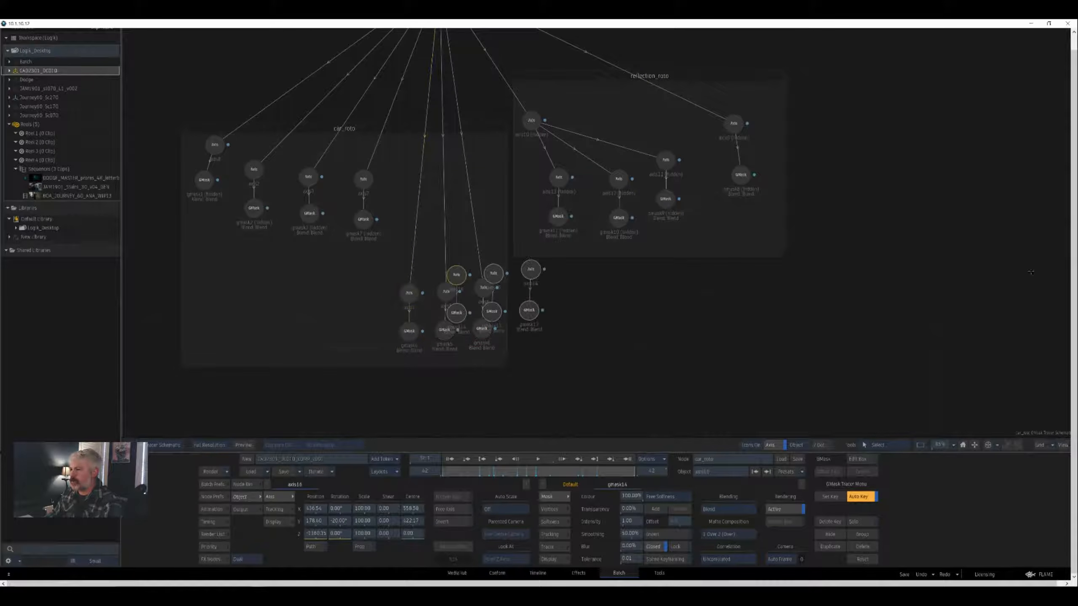
left_click_drag(531, 269, 631, 316)
left_click(709, 395)
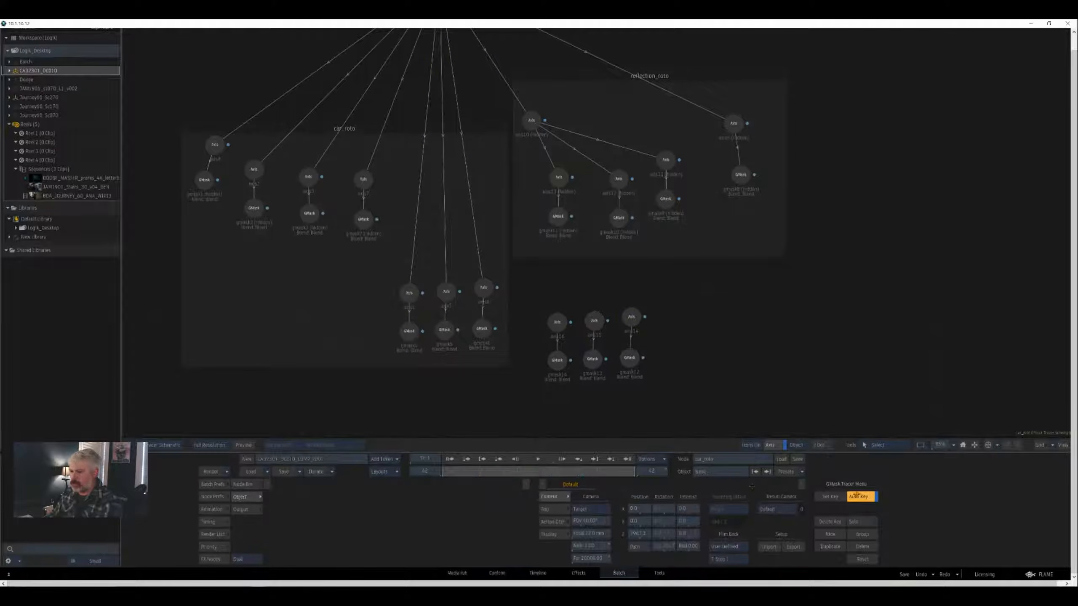
- Add a new Axis as parent of the three duplicated mask axes and connect it under the schematic's topmost axis
mouse_move(752, 577)
left_click_drag(493, 508, 557, 322)
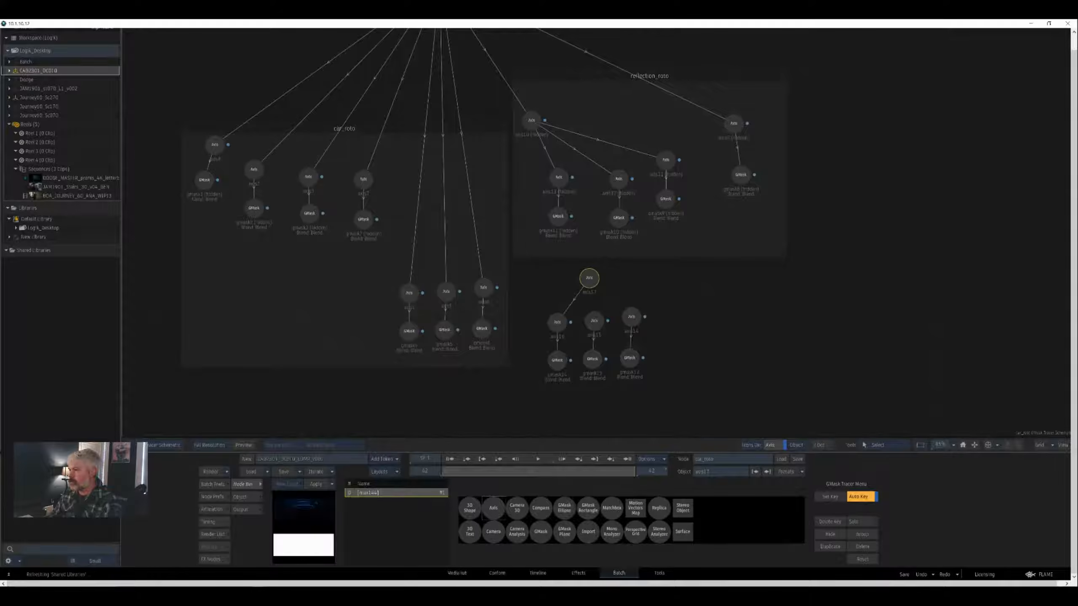
left_click_drag(589, 279, 594, 321)
left_click_drag(589, 279, 631, 316)
left_click_drag(1015, 167, 1001, 90)
left_click_drag(488, 87, 604, 316)
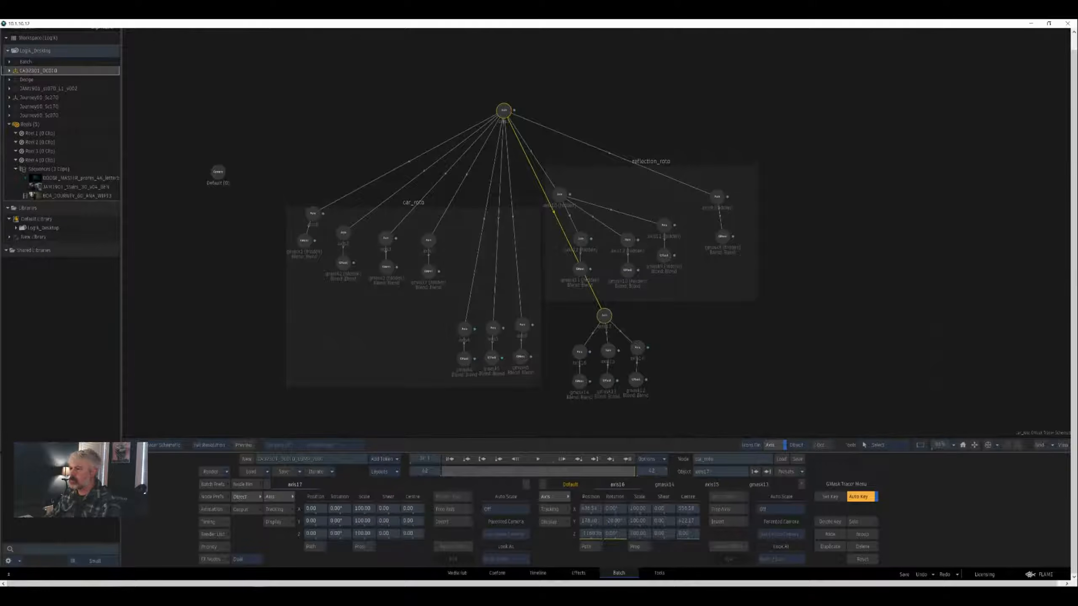
- Move the new parent axis's centre straight down to the floor beneath the front of the car
key("F1")
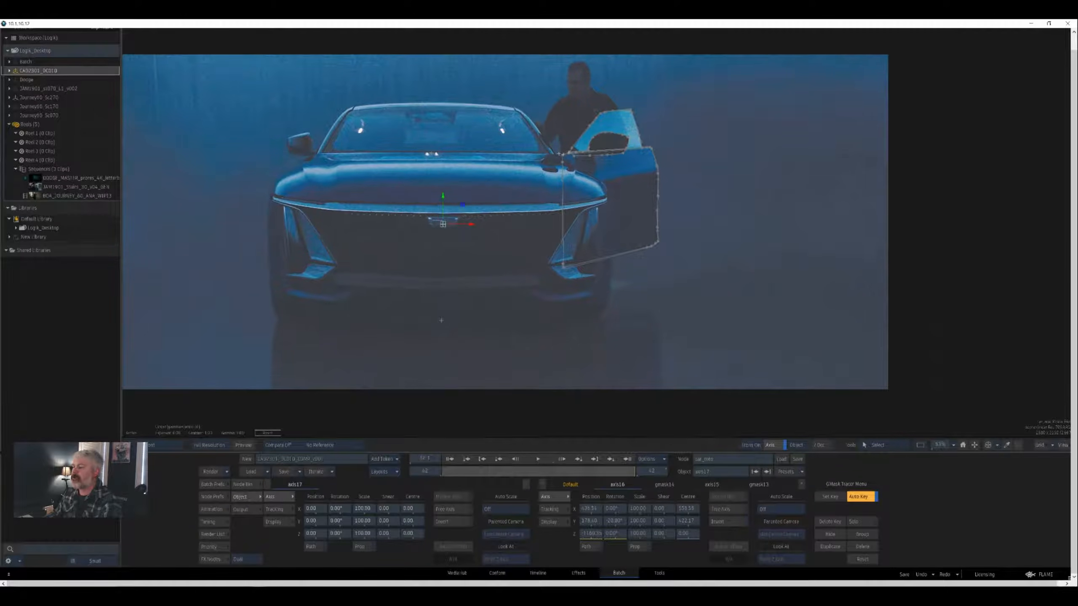
key("F8")
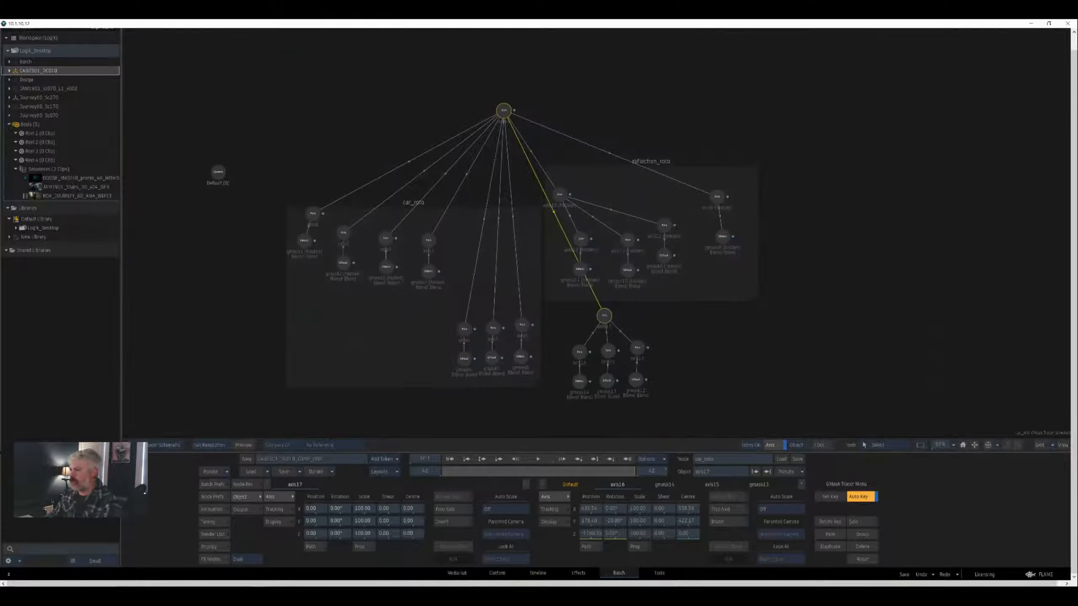
key("F4")
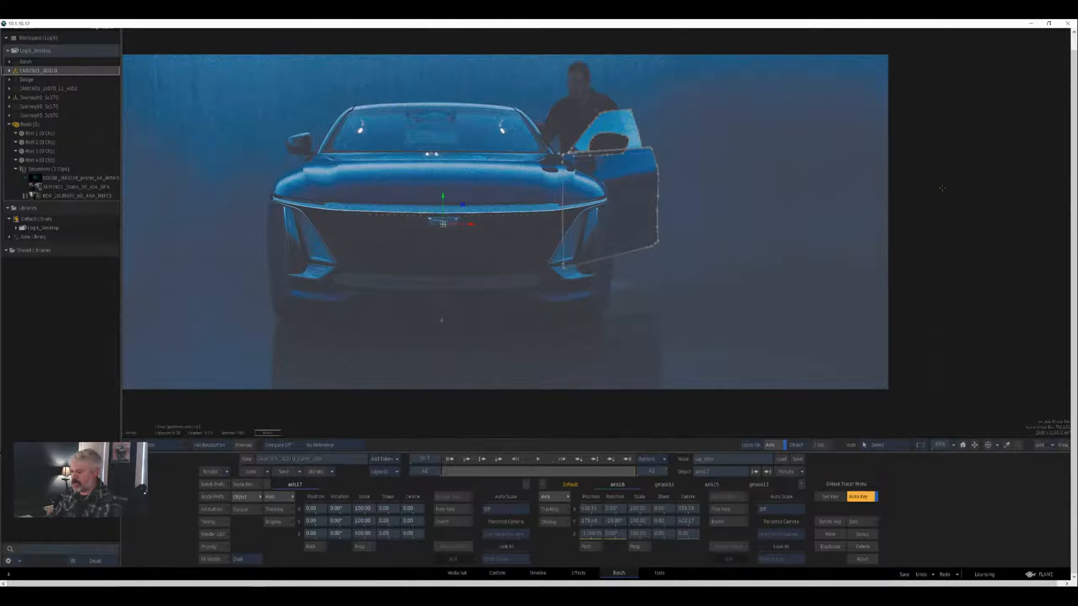
key("t")
key("s")
left_click_drag(962, 219, 965, 299)
key("s")
- Turn off proportional scaling and give the new parent axis a negative Y scale to flip the duplicated masks into a reflection
left_click(364, 547)
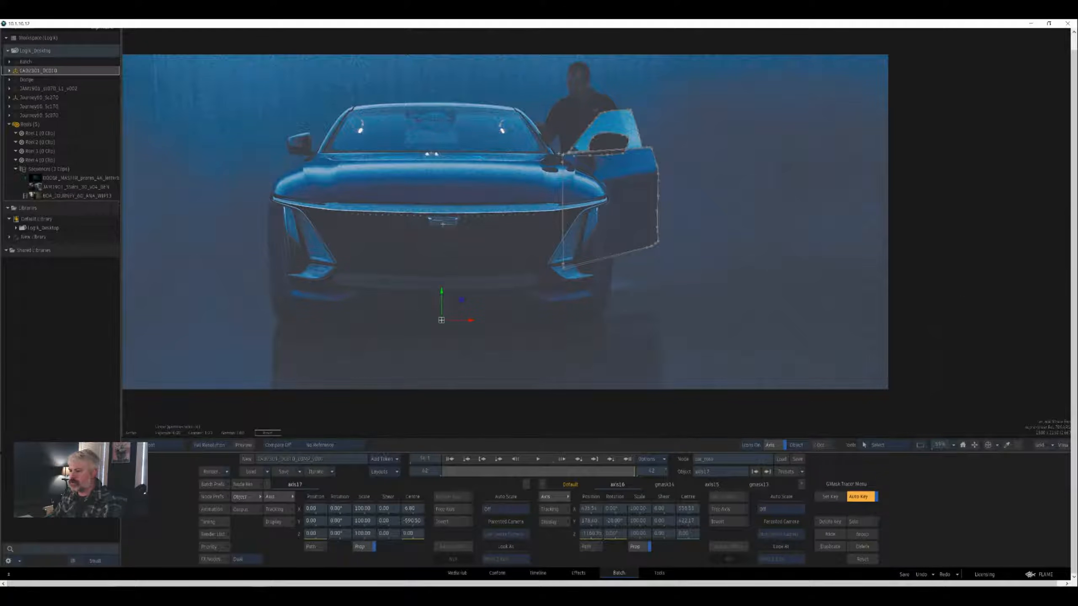
left_click(364, 547)
left_click_drag(363, 521, 294, 514)
left_click_drag(801, 514, 722, 514)
left_click_drag(582, 222, 588, 185)
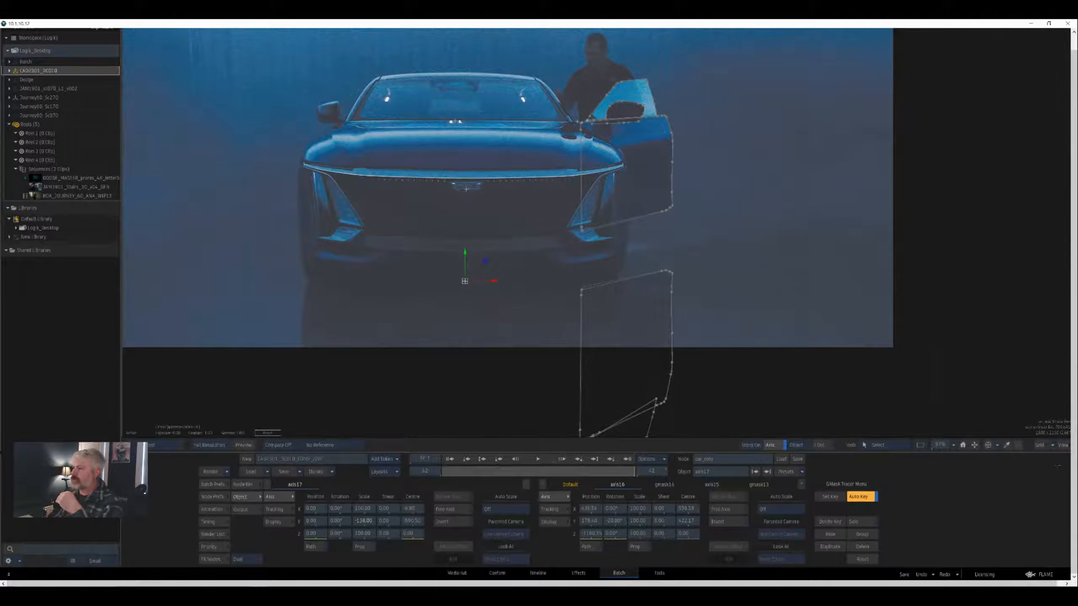
left_click_drag(633, 471, 517, 471)
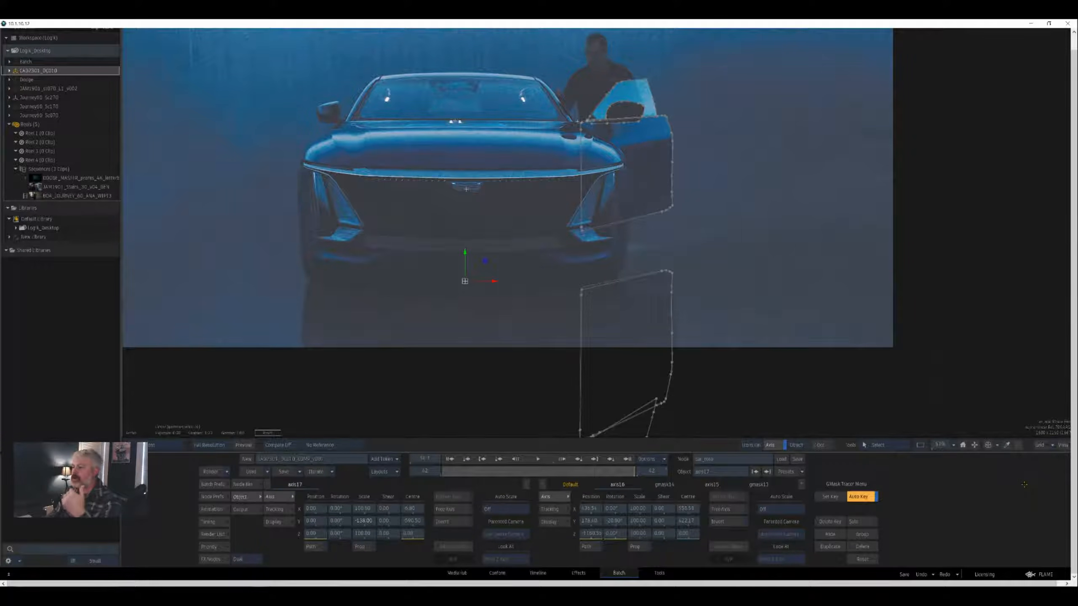
- Scrub the shot back to its first frame to examine how the door masks and their mirrored copies follow the car
left_click_drag(1069, 470, 986, 466)
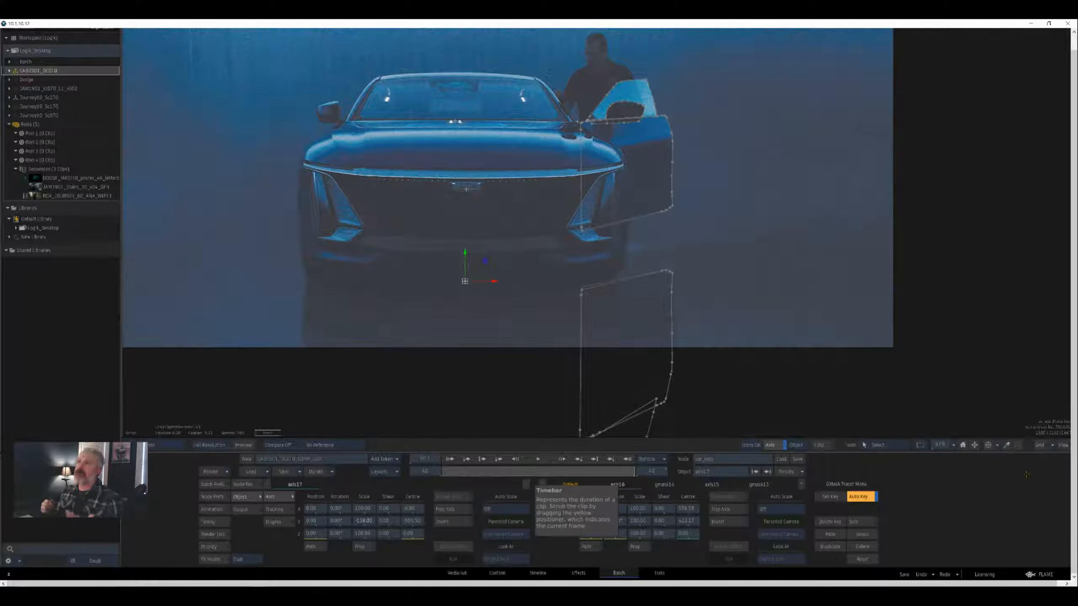
left_click_drag(1013, 467, 842, 466)
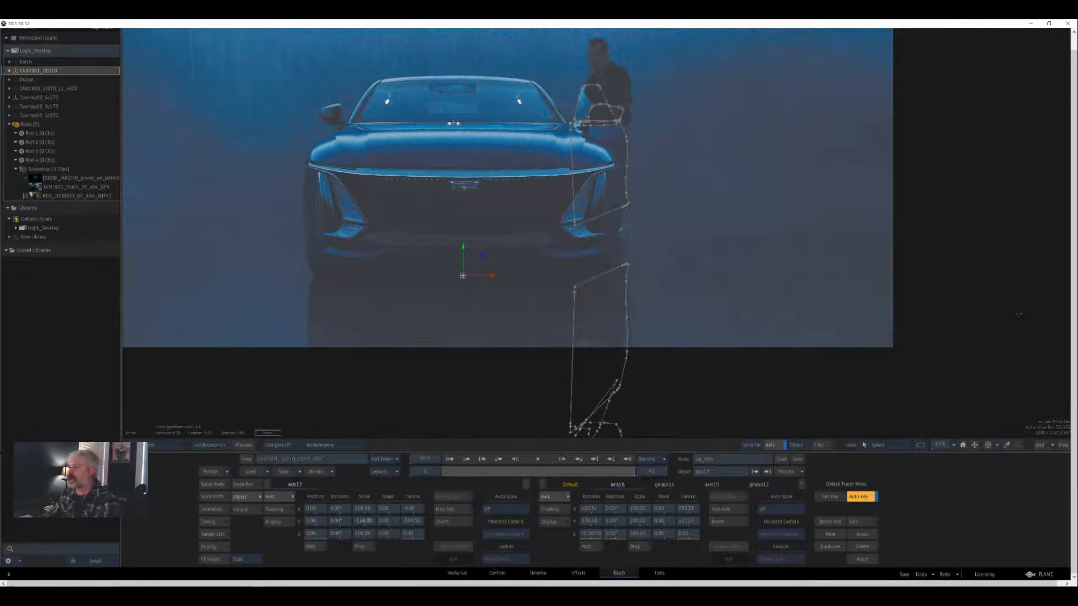
- Unhide all nodes in the reflection_roto group and view the reflection masks over the car footage
key("F4")
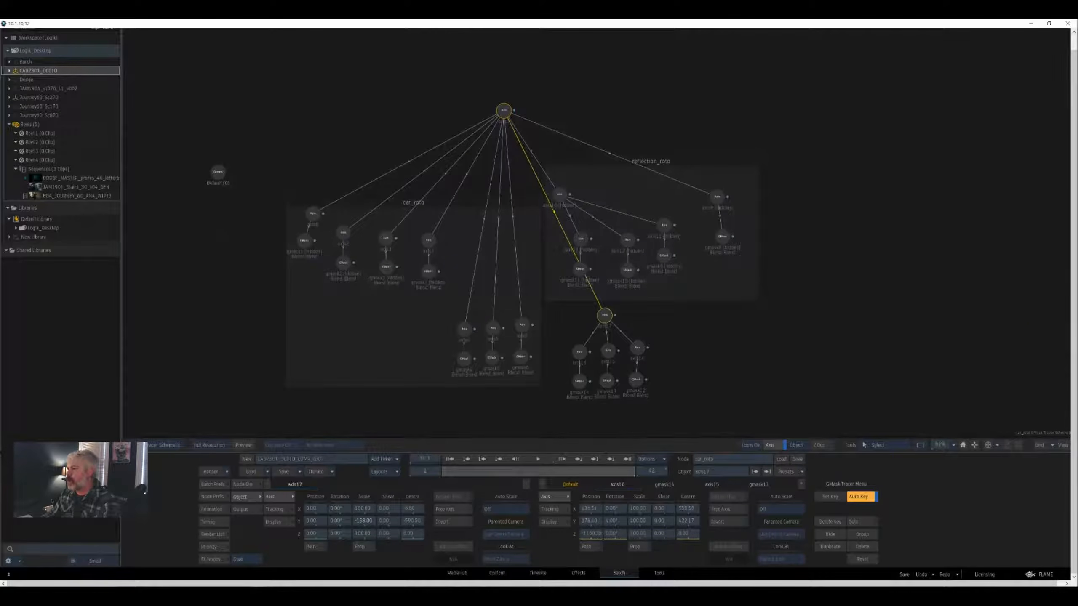
left_click(559, 195)
key("Up")
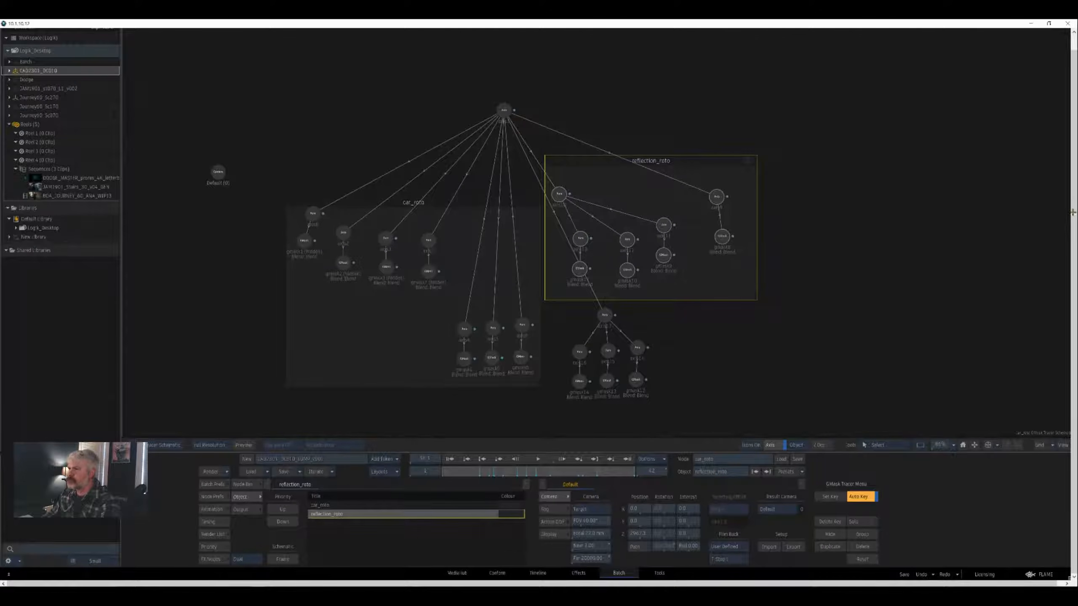
key("F4")
key("F1")
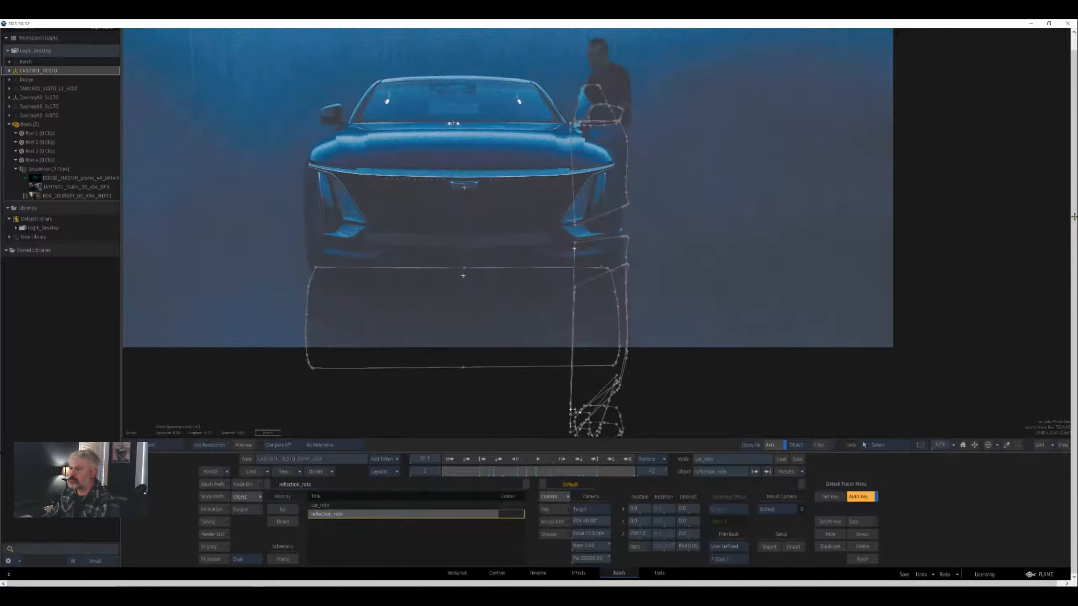
key("F4")
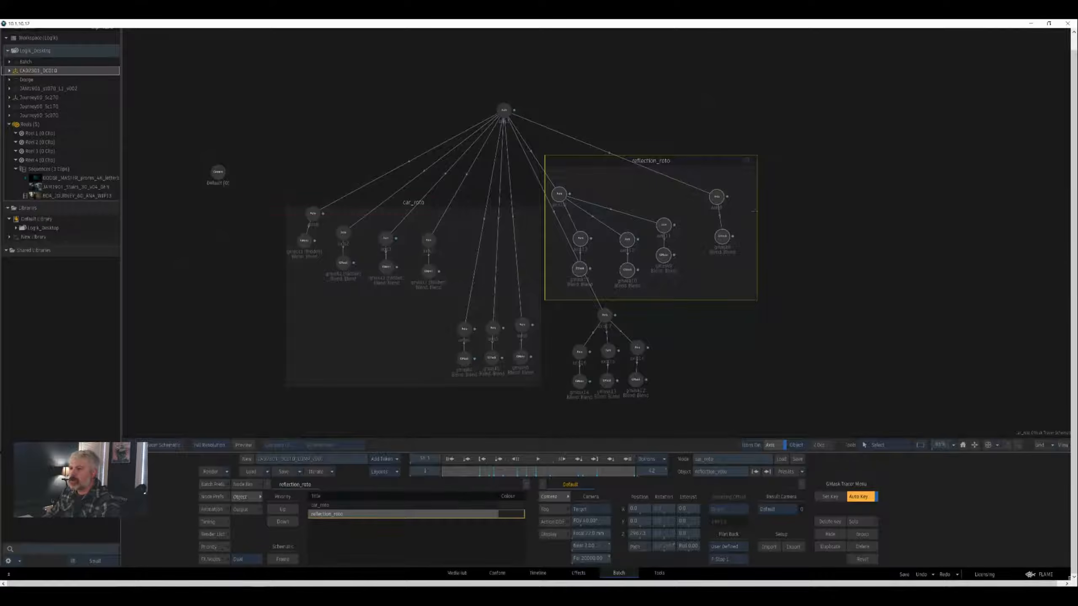
- Unhide the axis and GMask nodes in the car_roto group one after another in the tracer schematic
key("ctrl+z")
key("ctrl+z")
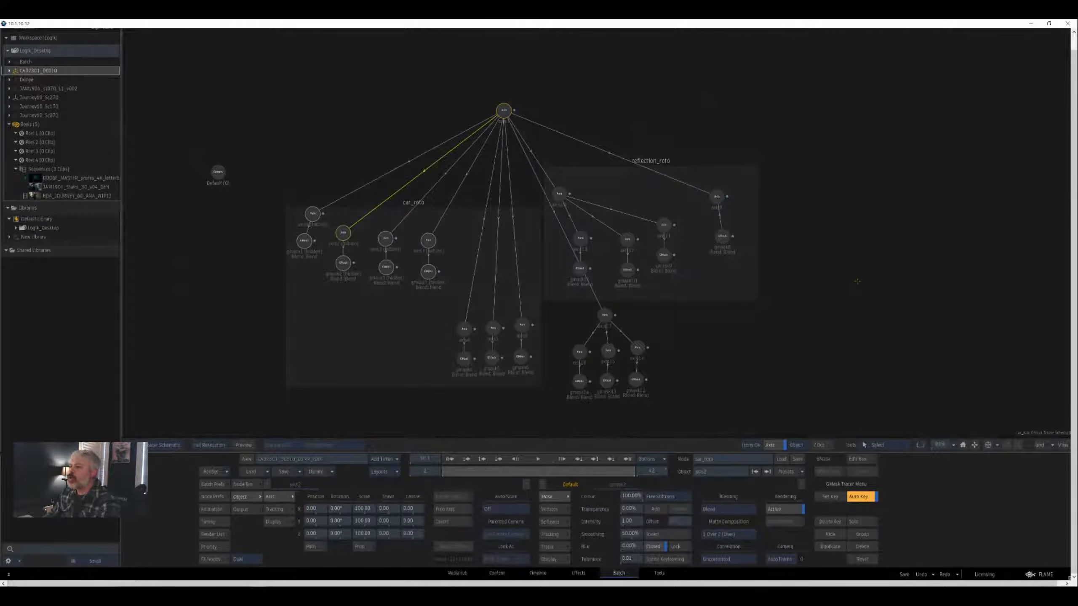
key("F2")
key("F4")
key("F4")
key("grave")
key("ctrl+z")
key("ctrl+z")
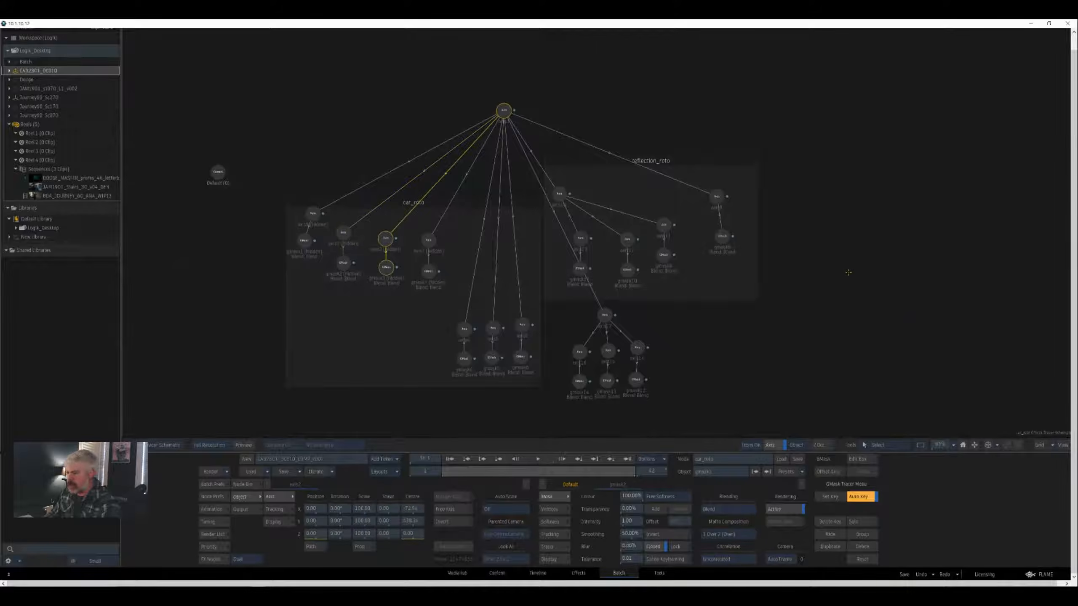
key("Left")
key("Right")
key("Right")
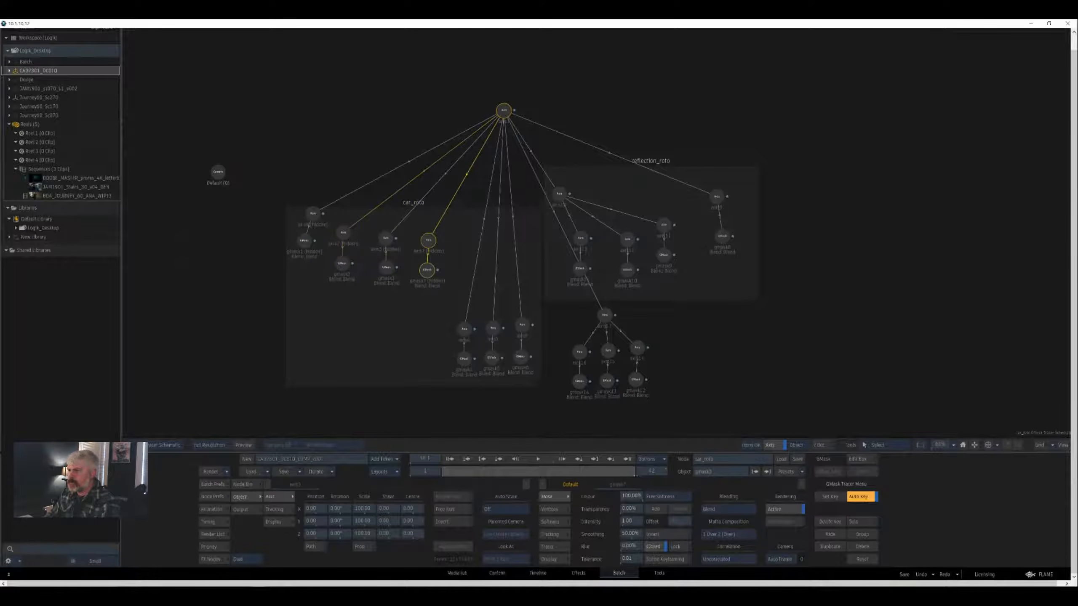
key("ctrl+z")
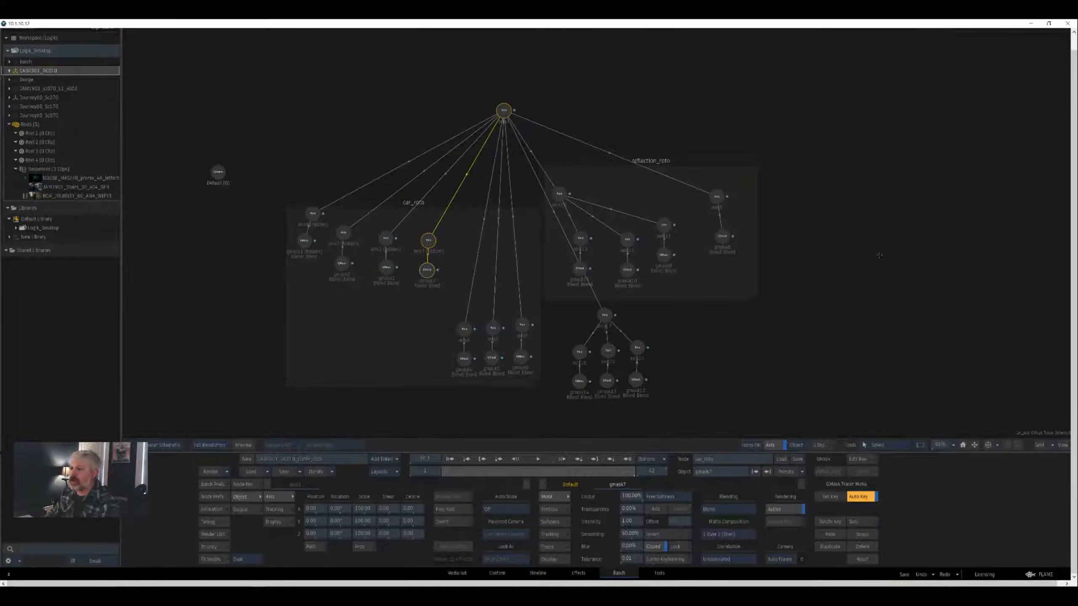
key("Up")
key("ctrl+z")
key("ctrl+z")
- View the combined matte of car and reflection, scrub through the shot, and switch back to the masks over the footage
key("F4")
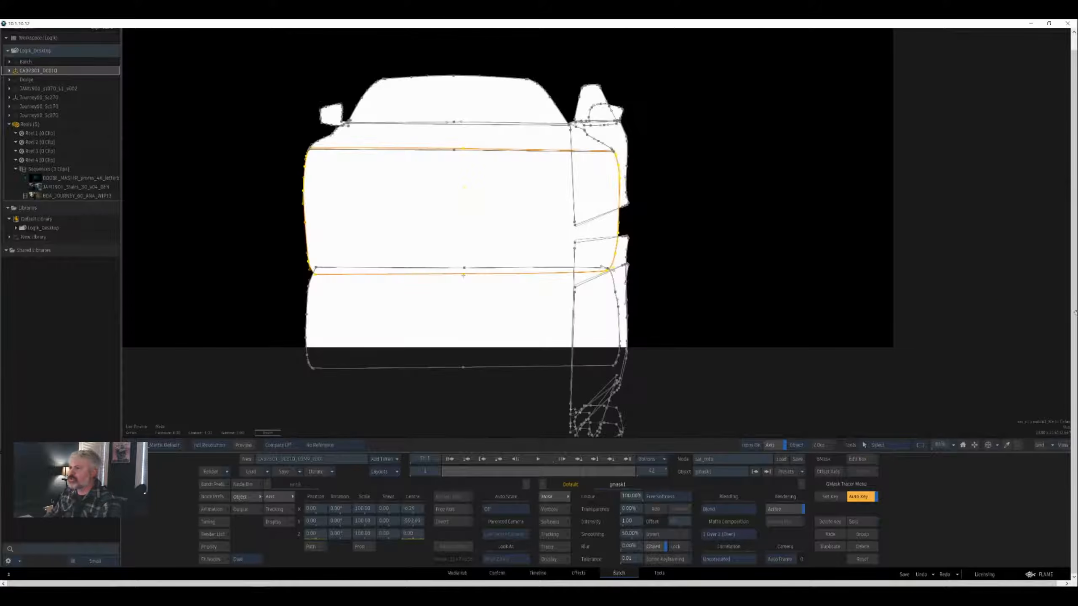
left_click_drag(1034, 316, 1029, 474)
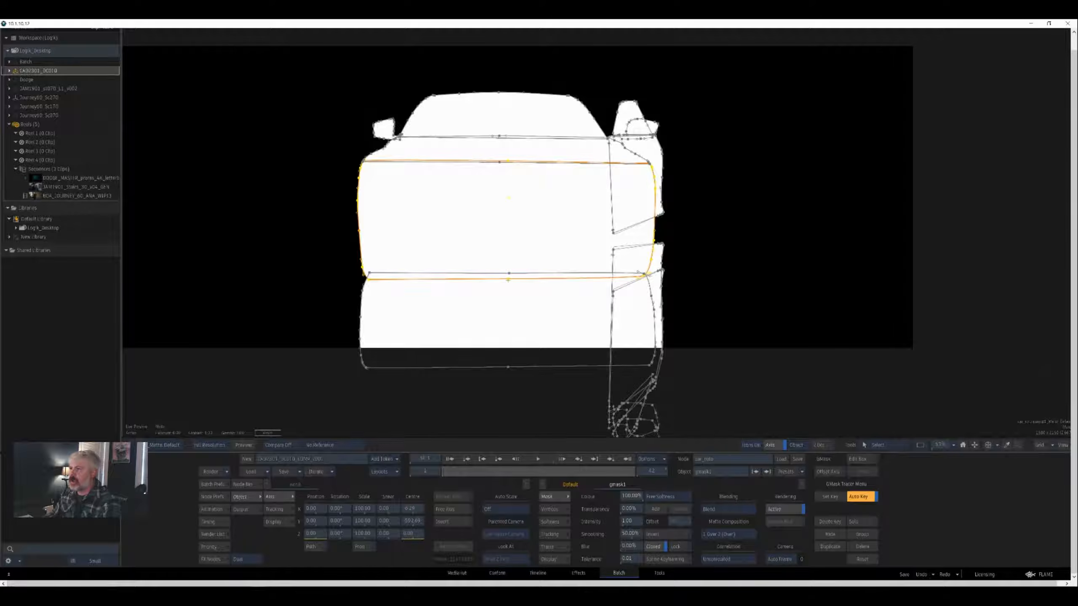
left_click_drag(443, 471, 626, 471)
key("F1")
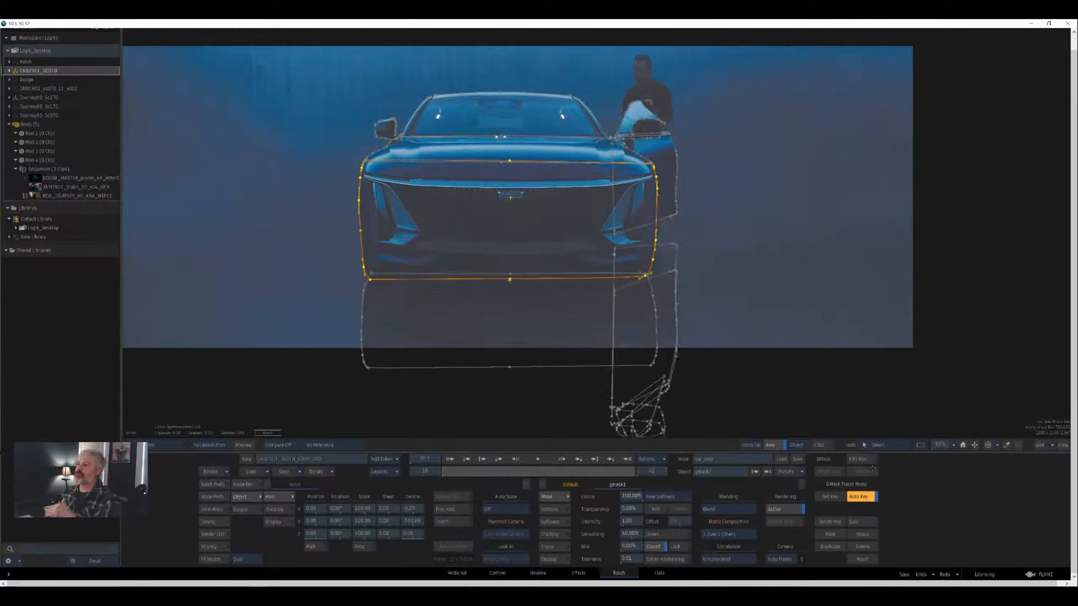
- Play the Cadillac shot and step back through its frames to examine how the masks track the car and opening door
key("space")
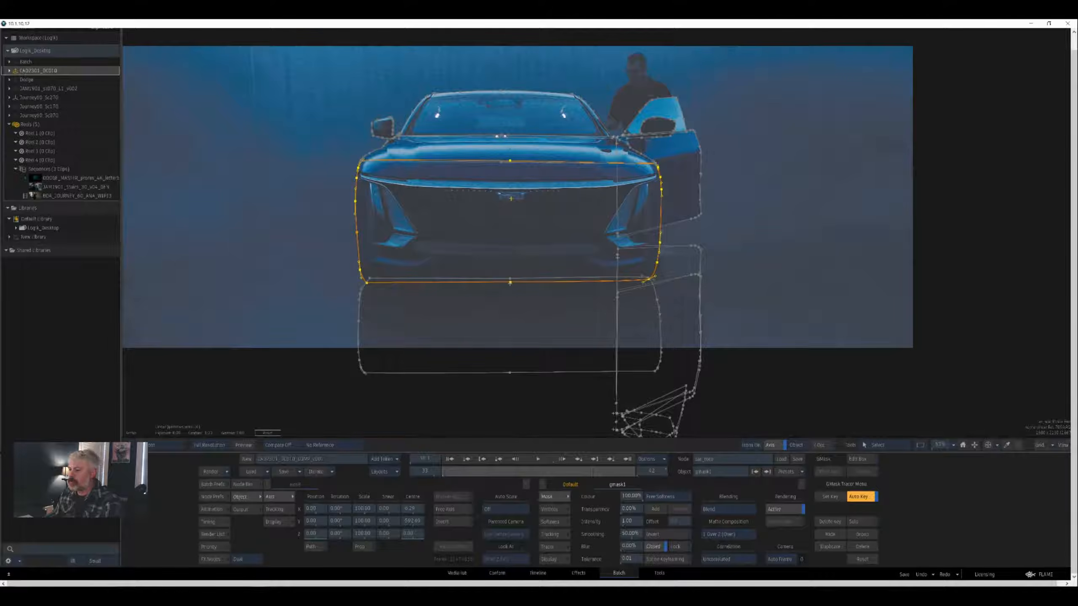
key("Left")
key("Left")
key("Left")
key("Left")
key("Left")
key("Left")
key("Left")
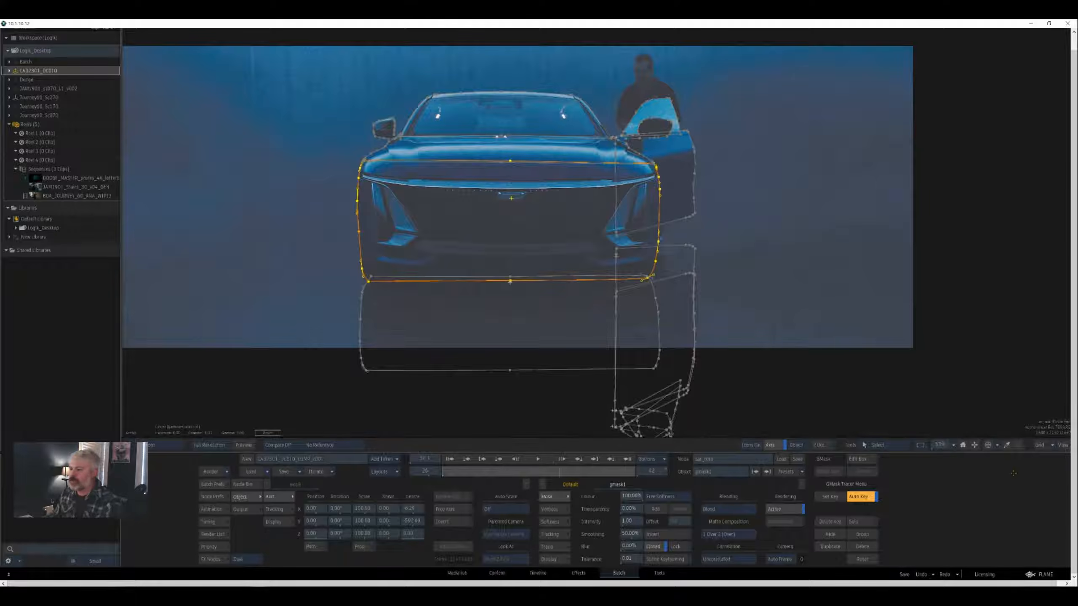
key("Left")
key("Left")
key("Left")
key("Left")
key("Left")
key("Left")
key("Left")
key("Left")
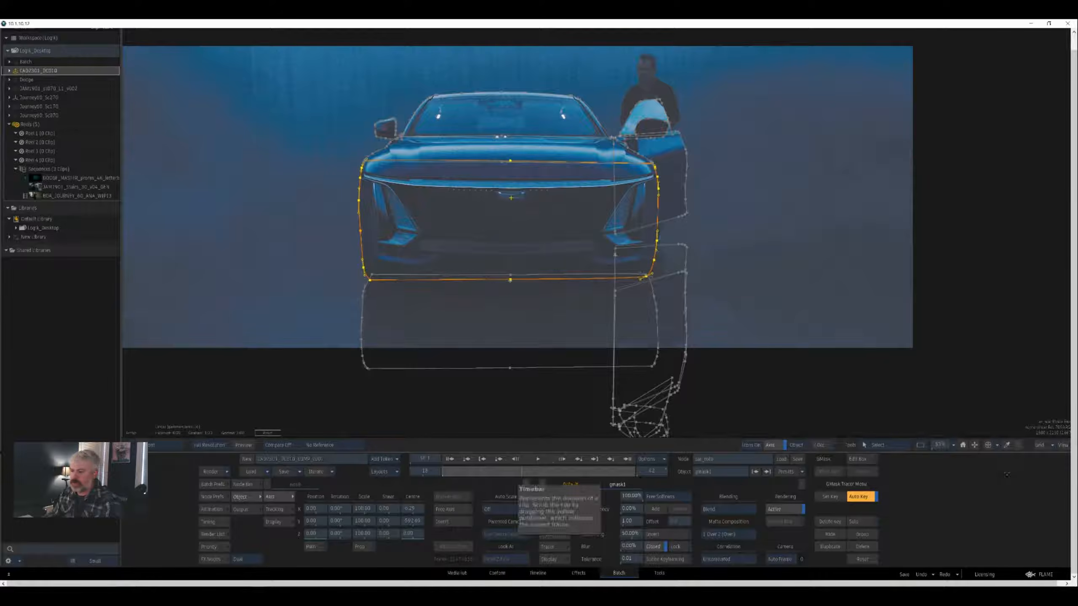
left_click_drag(522, 472, 527, 471)
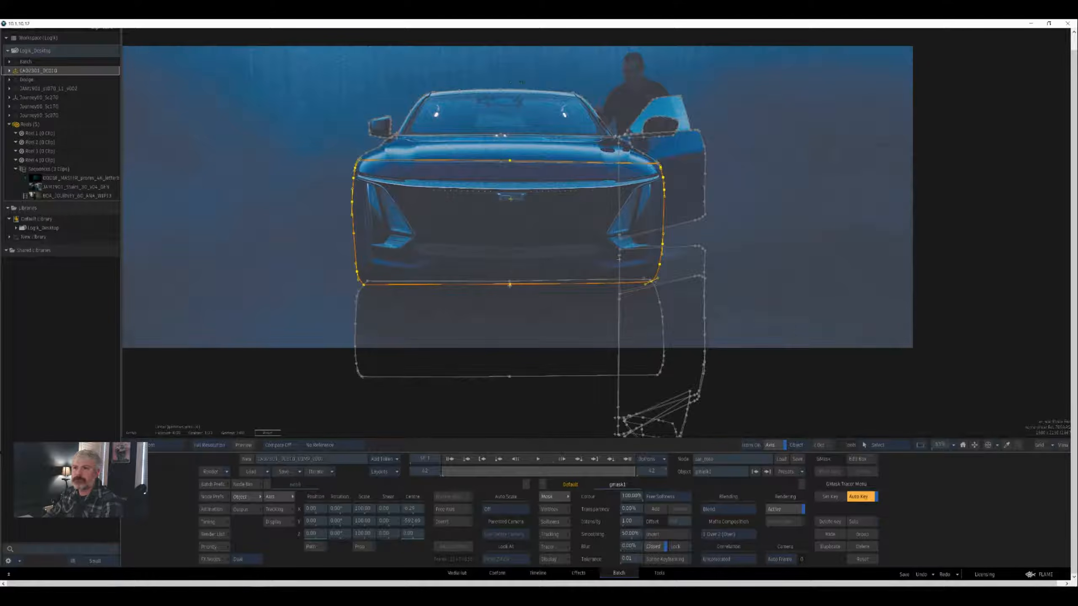
- Open the Dodge batch group and view its camera-tracked shot, tracer node tree and batch schematic
double_click(26, 80)
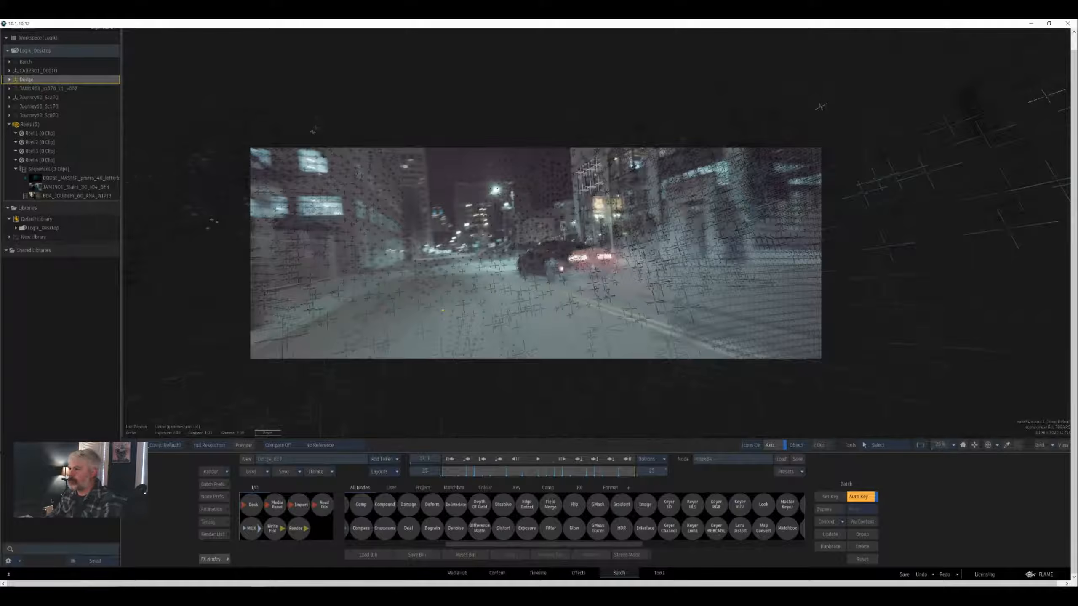
key("F8")
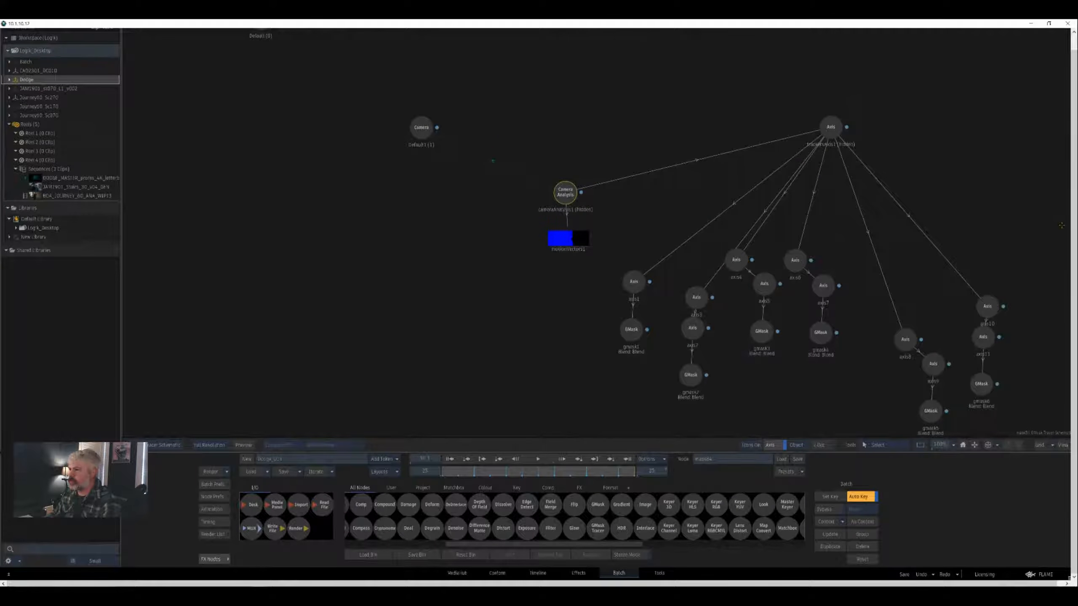
key("Escape")
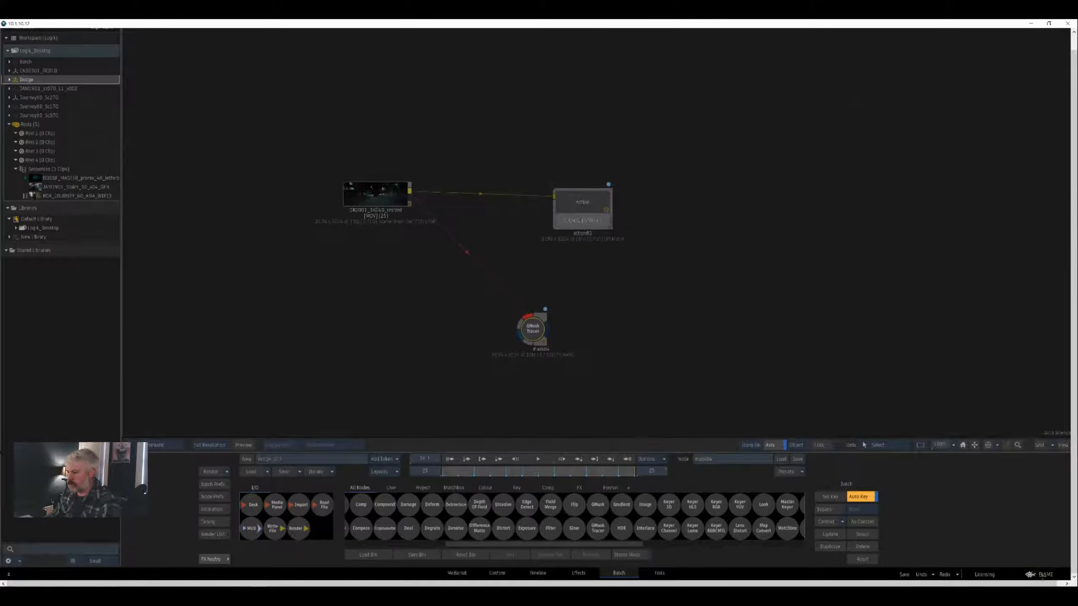
- Open the letterboxed DODGE_MASTER clip as a sequence in the timeline
left_click(537, 573)
left_click(424, 293)
right_click(424, 294)
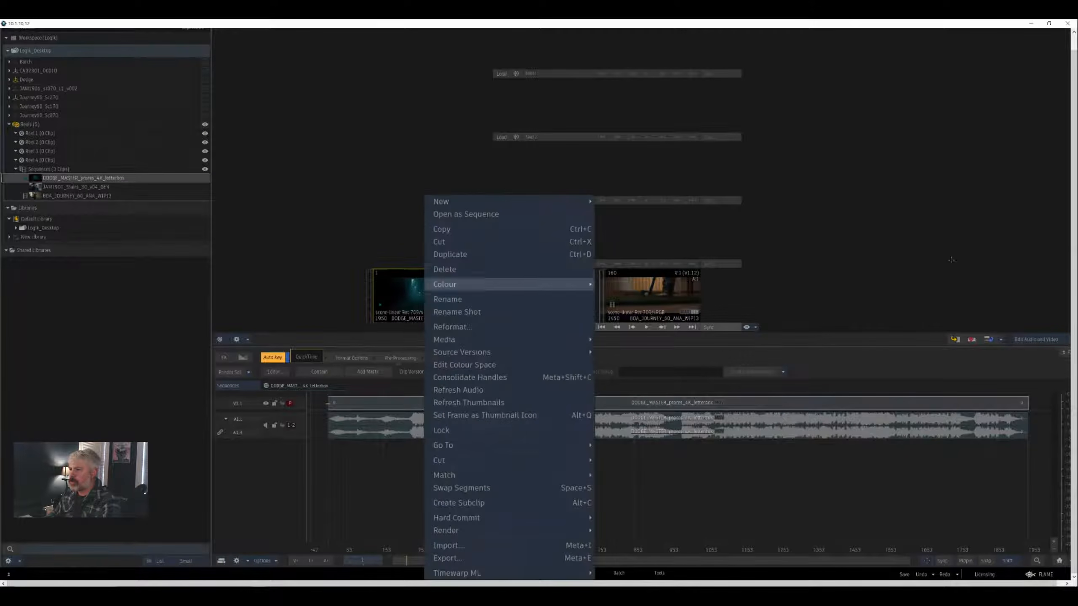
left_click(466, 214)
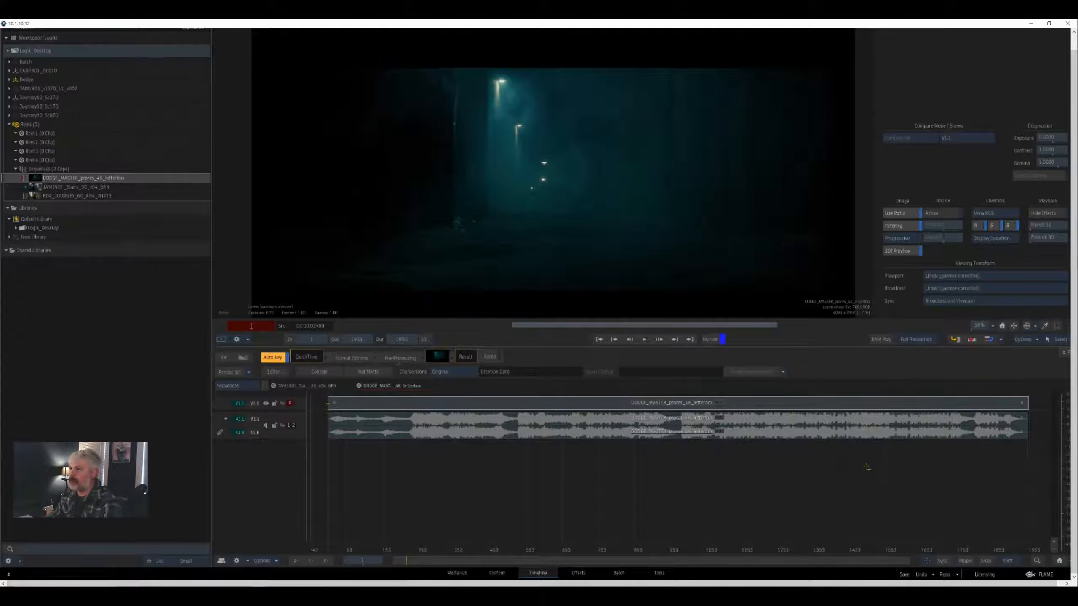
- Scrub, step and play through the Dodge promo to review its title, smoke and car shots
left_click_drag(867, 467, 880, 468)
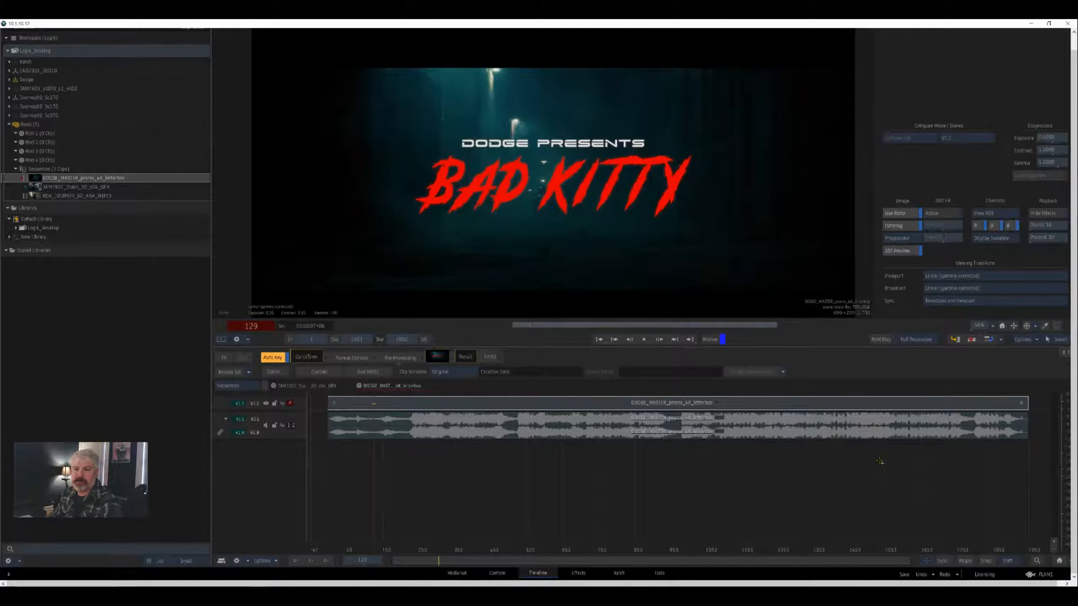
left_click_drag(893, 461, 1058, 467)
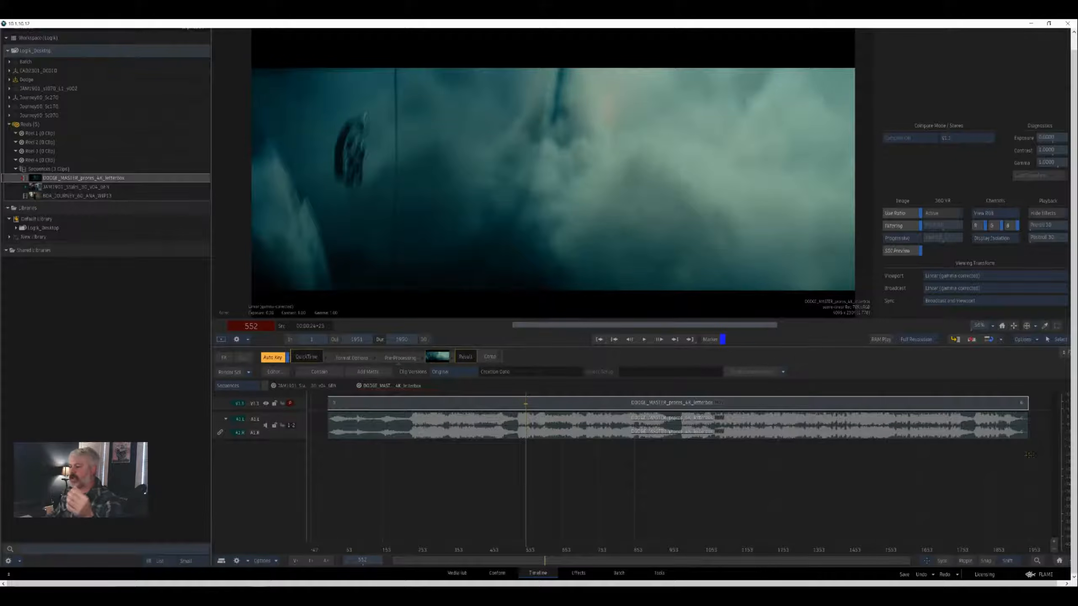
key("Left")
key("Left")
key("Left")
key("Left")
key("Left")
key("Left")
key("Left")
key("Left")
key("Left")
key("Left")
key("Left")
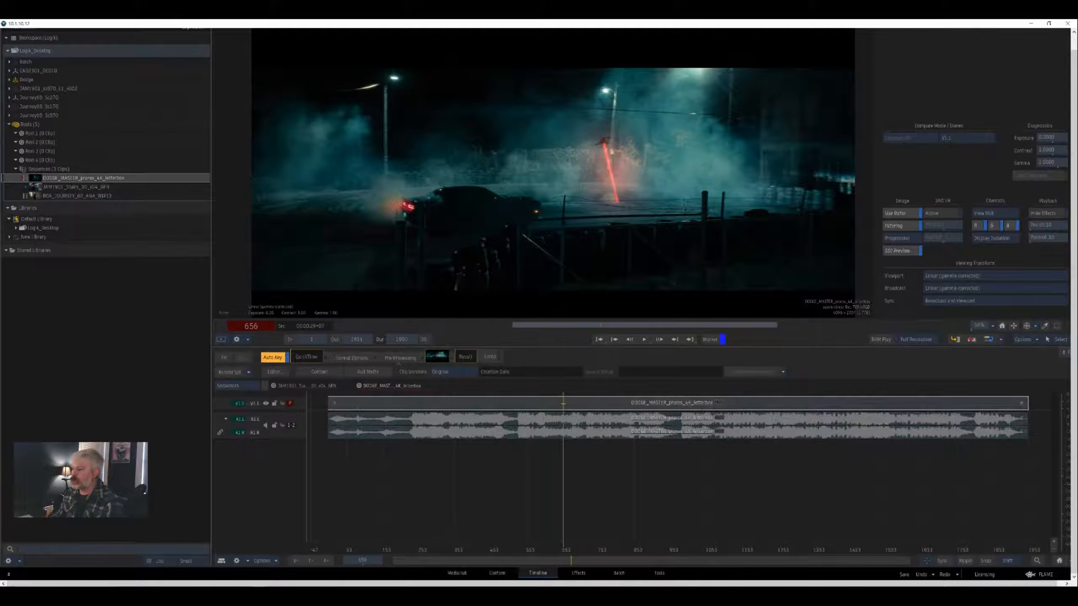
key("space")
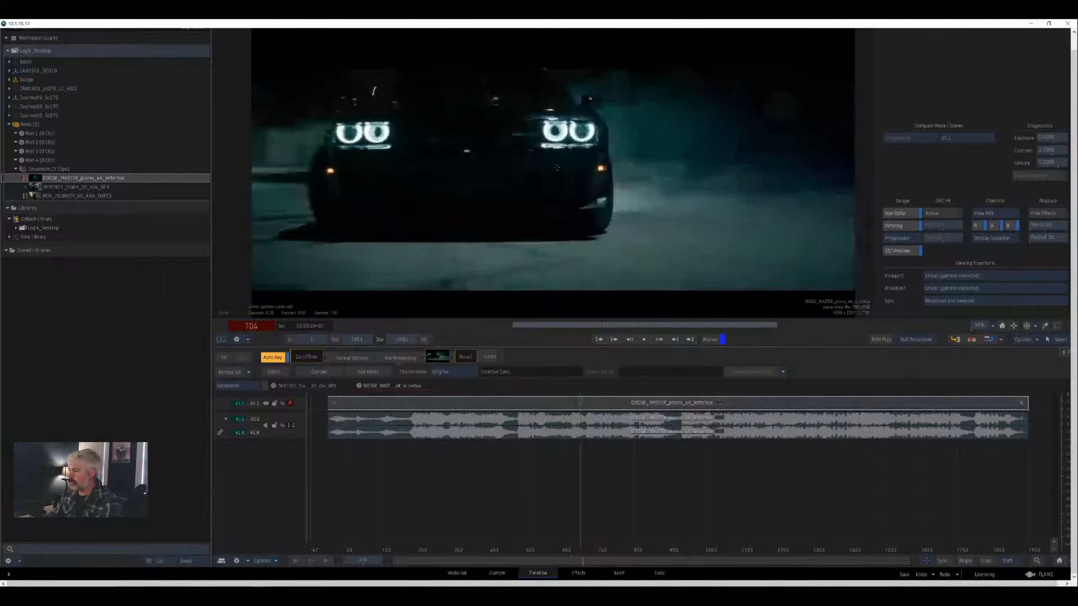
- Return to the Dodge batch and check its GMask Tracer setup
left_click(618, 573)
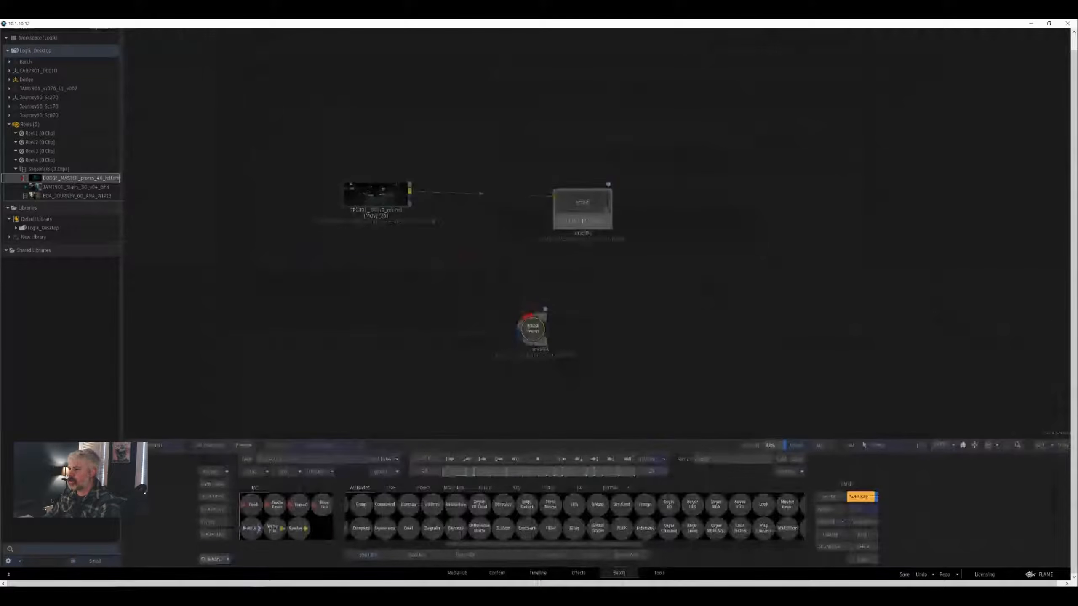
key("F4")
key("F8")
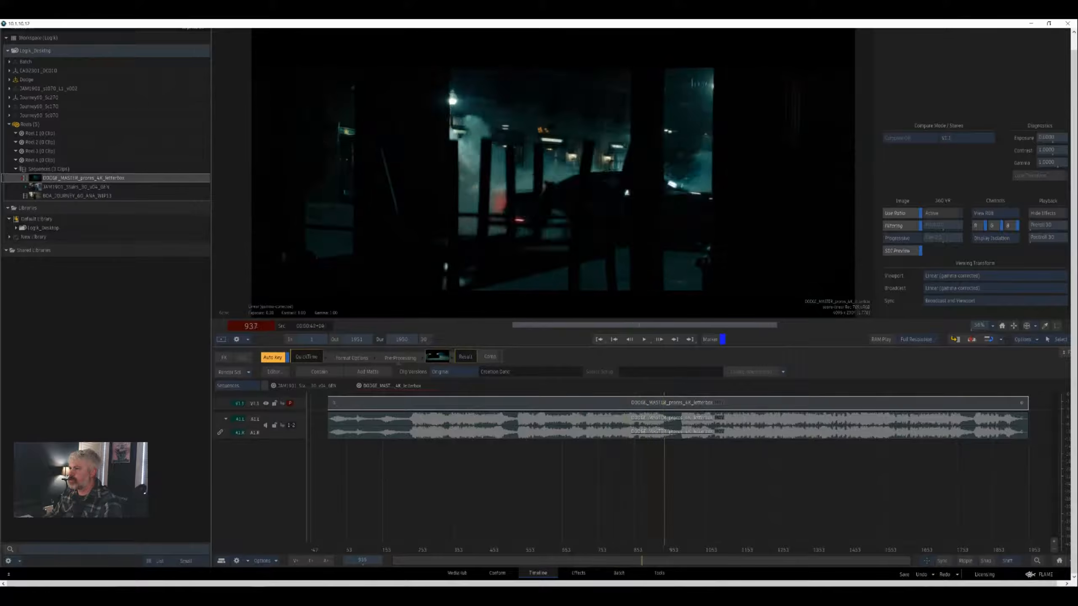
- Find the night street shot with the red laser around frame 1004 of the promo and brighten the viewer to examine it
left_click_drag(699, 550, 689, 550)
left_click_drag(553, 179, 488, 224)
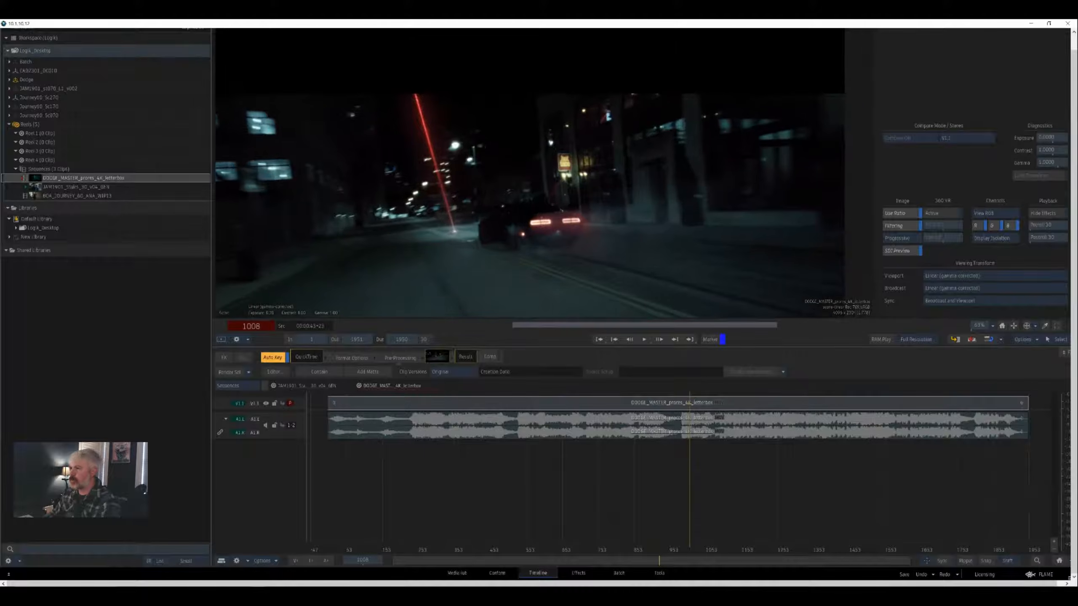
key("alt+g")
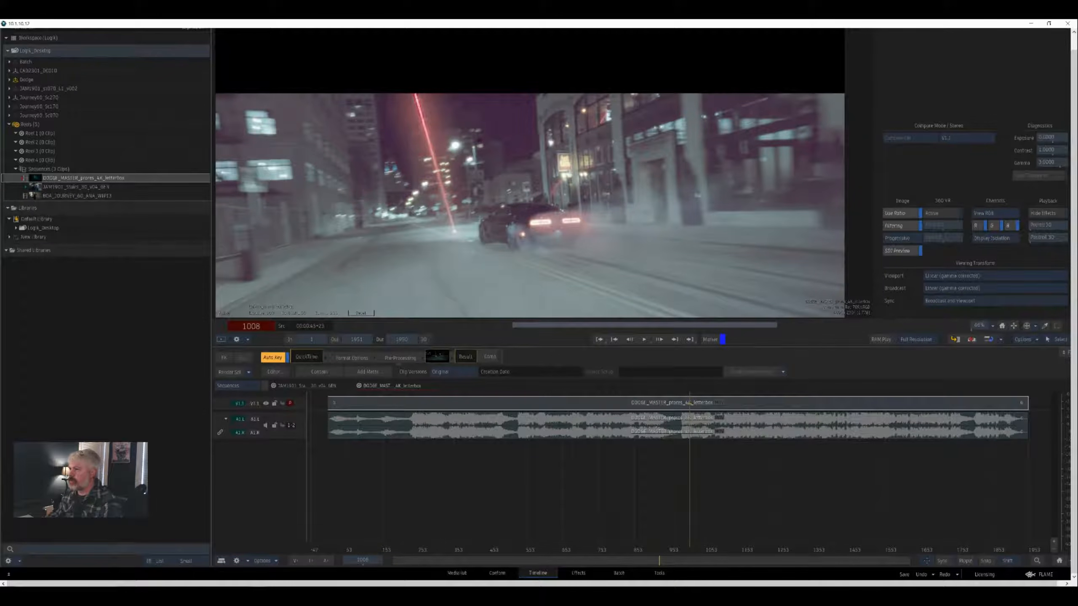
mouse_move(690, 501)
left_mouse_down()
mouse_move(679, 501)
mouse_move(688, 501)
left_mouse_up()
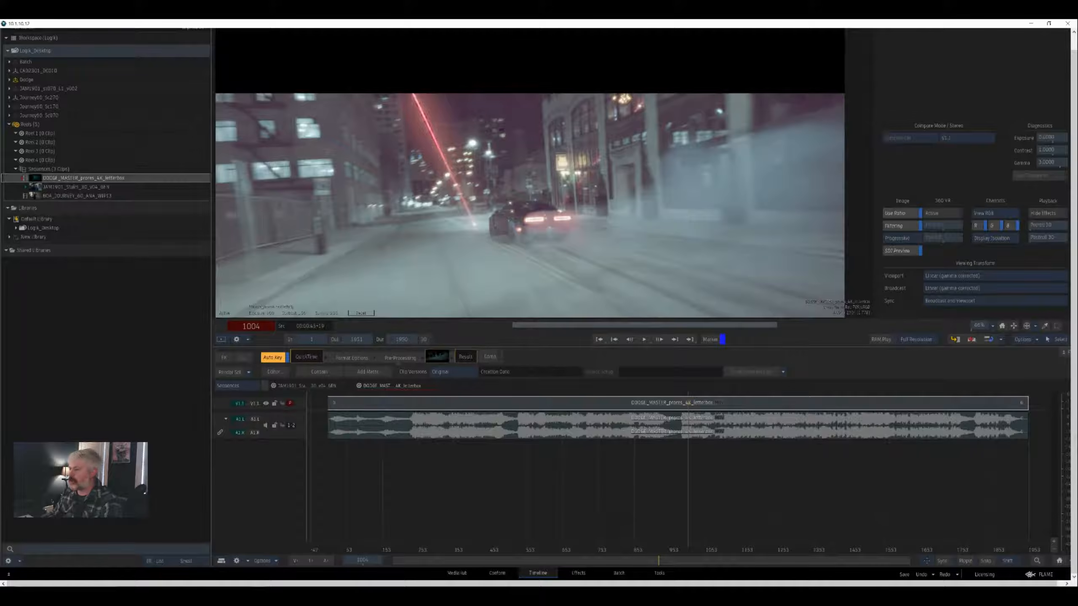
left_click_drag(688, 501, 686, 501)
- Return to the Dodge batch and view the camera analysis point cloud and window masks in a two-view layout
left_click(619, 573)
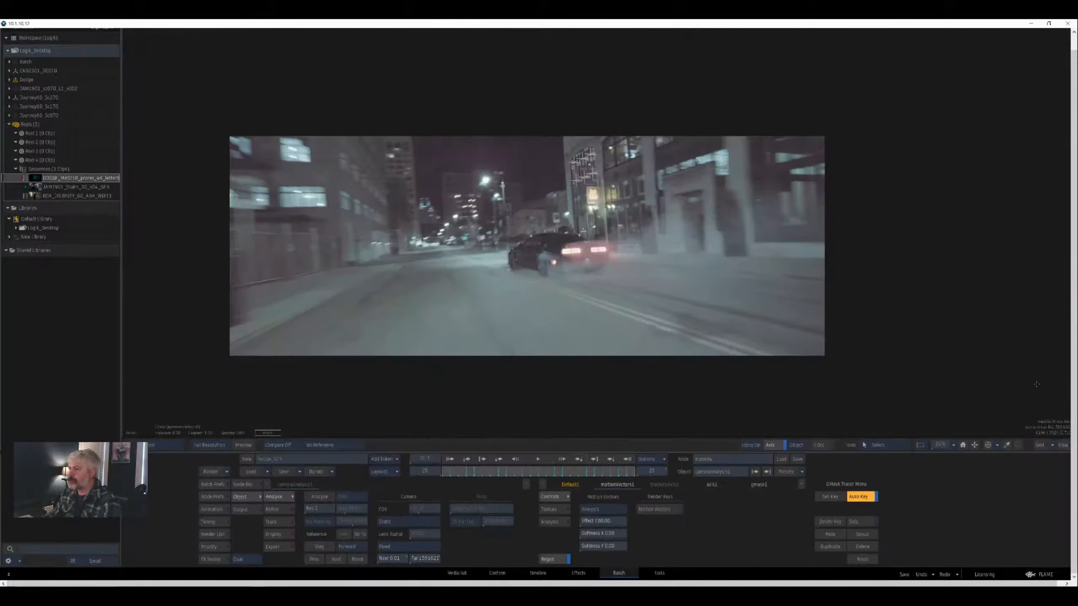
mouse_move(1073, 267)
key("Escape")
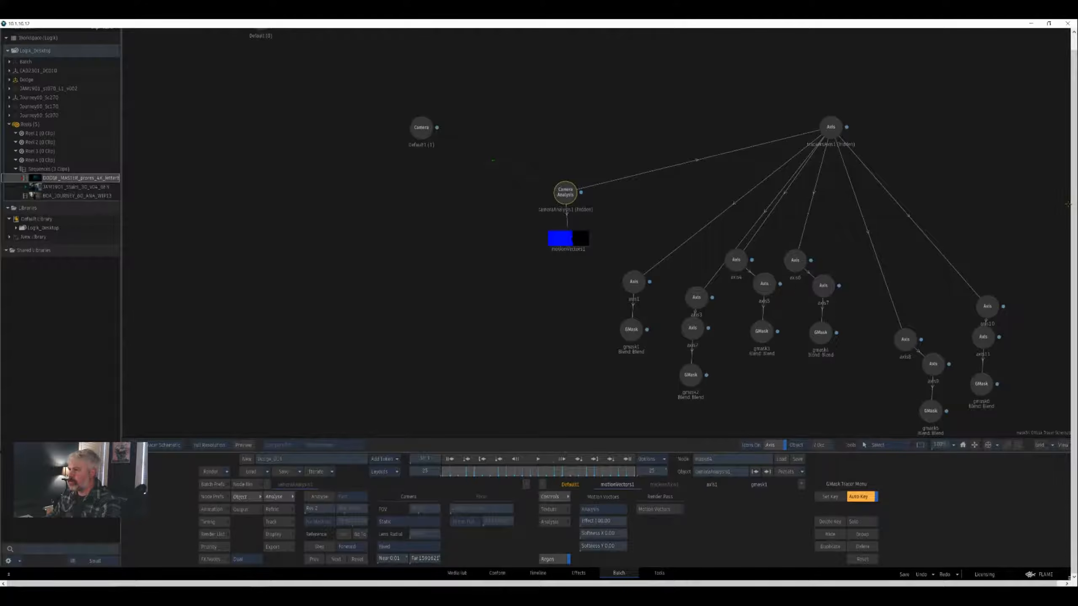
key("F1")
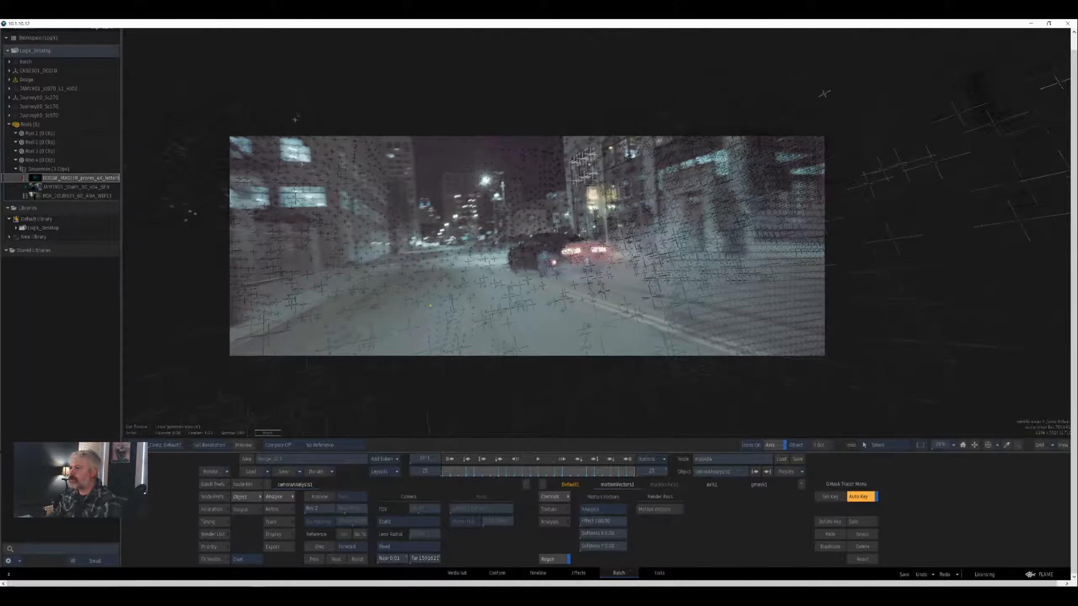
scroll(619, 224, "down", 3)
key("alt+2")
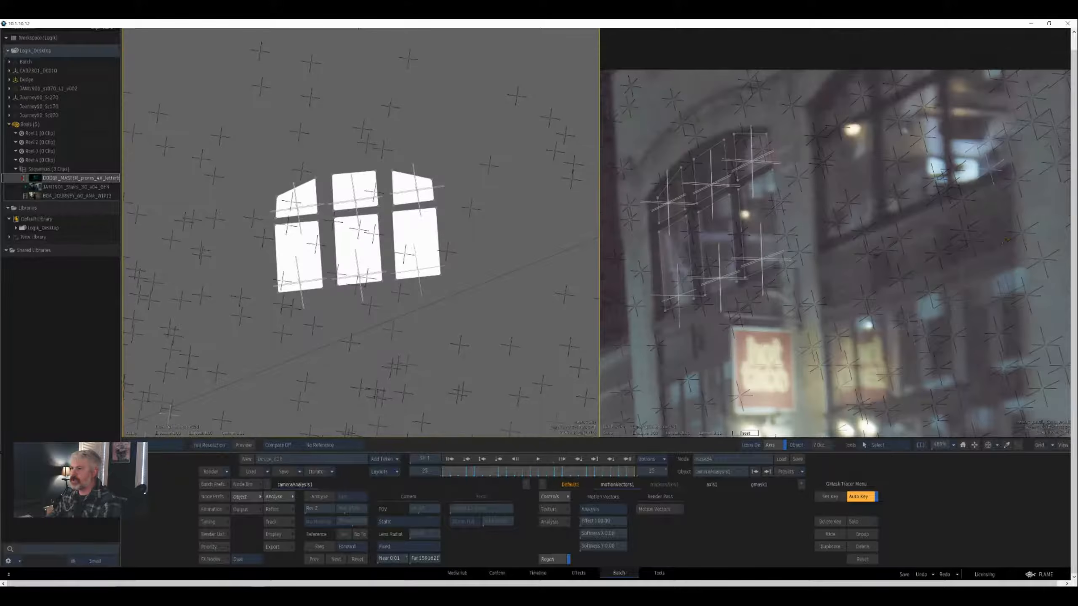
- Hide the camera analysis point cloud so that only the window masks remain over the street shot
key("Escape")
key("Escape")
left_click_drag(1007, 240, 924, 287)
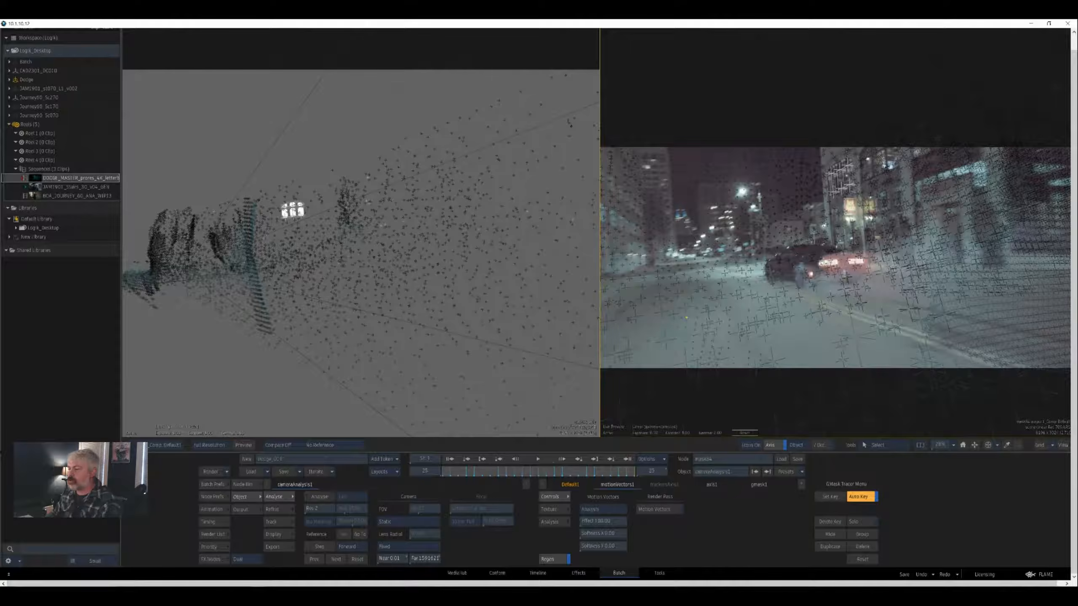
key("grave")
left_click_drag(951, 335, 700, 238)
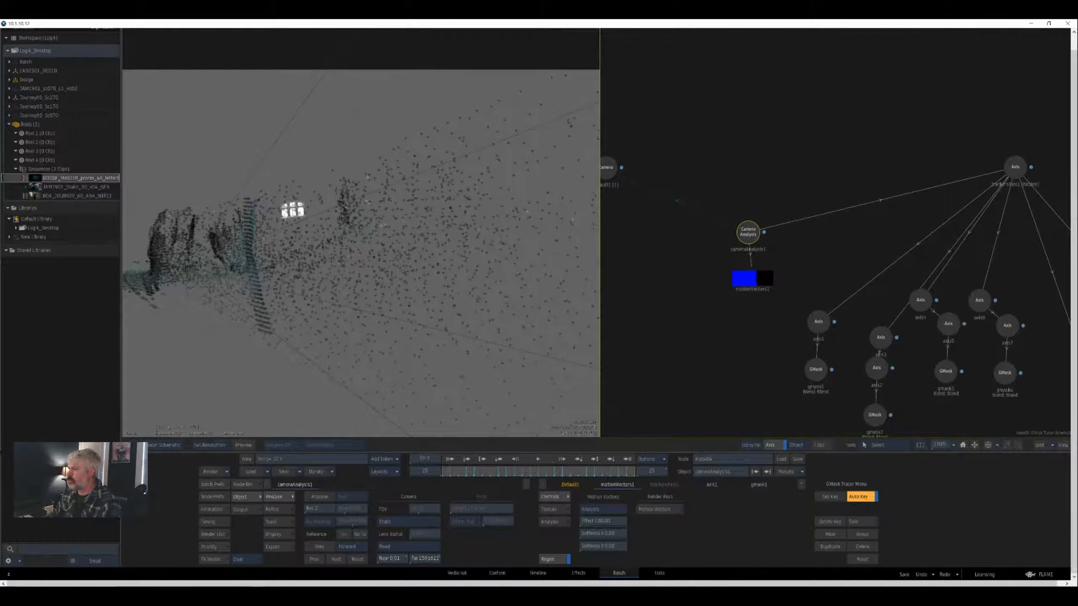
key("F4")
key("shift+h")
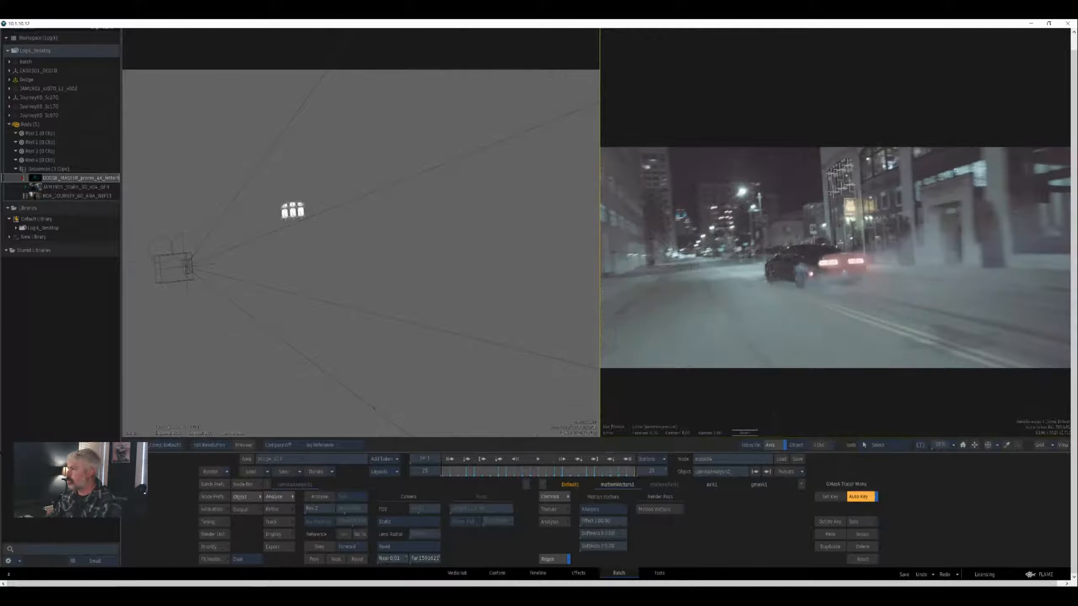
- Examine the arched window masks on the building and select the lower-left window mask with its axis
left_click_drag(874, 263, 793, 281)
scroll(794, 281, "up", 2)
left_click_drag(894, 245, 910, 253)
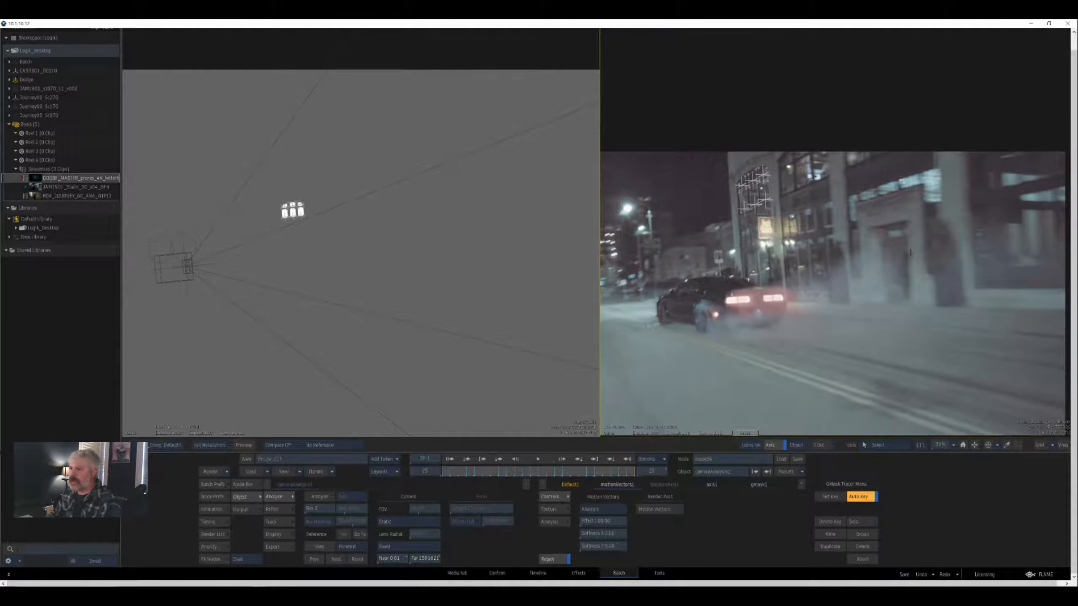
scroll(836, 233, "up", 5)
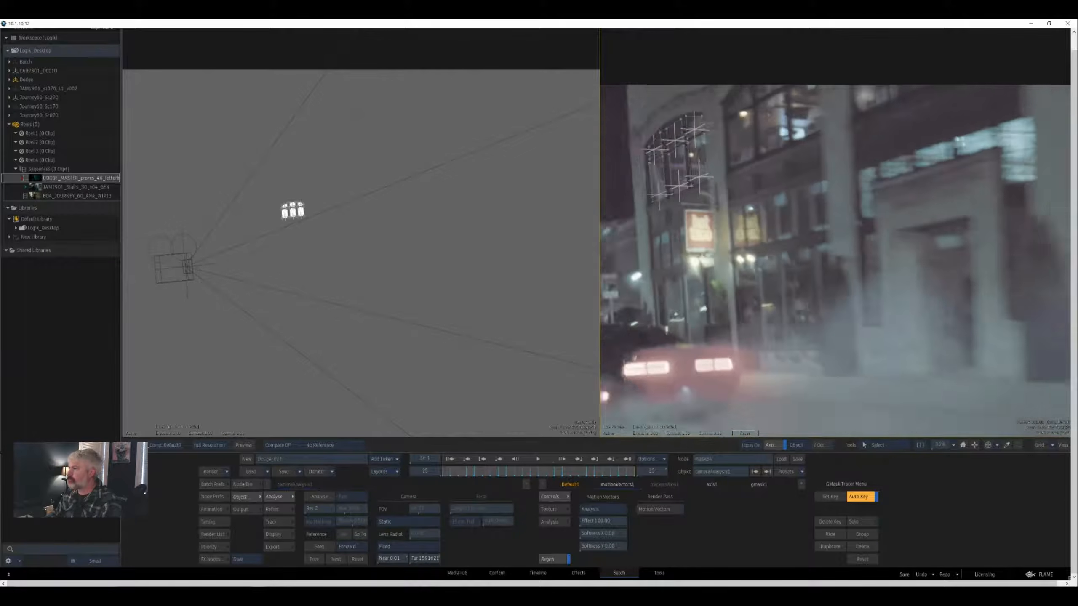
left_click_drag(807, 212, 868, 266)
scroll(835, 233, "up", 3)
left_click_drag(739, 224, 933, 241)
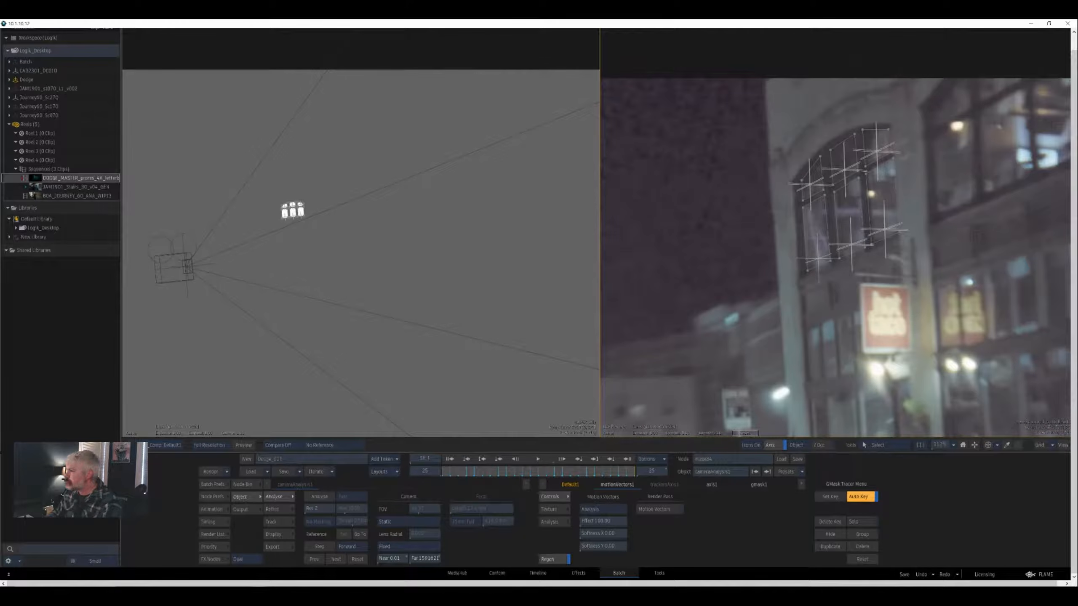
left_click(818, 259)
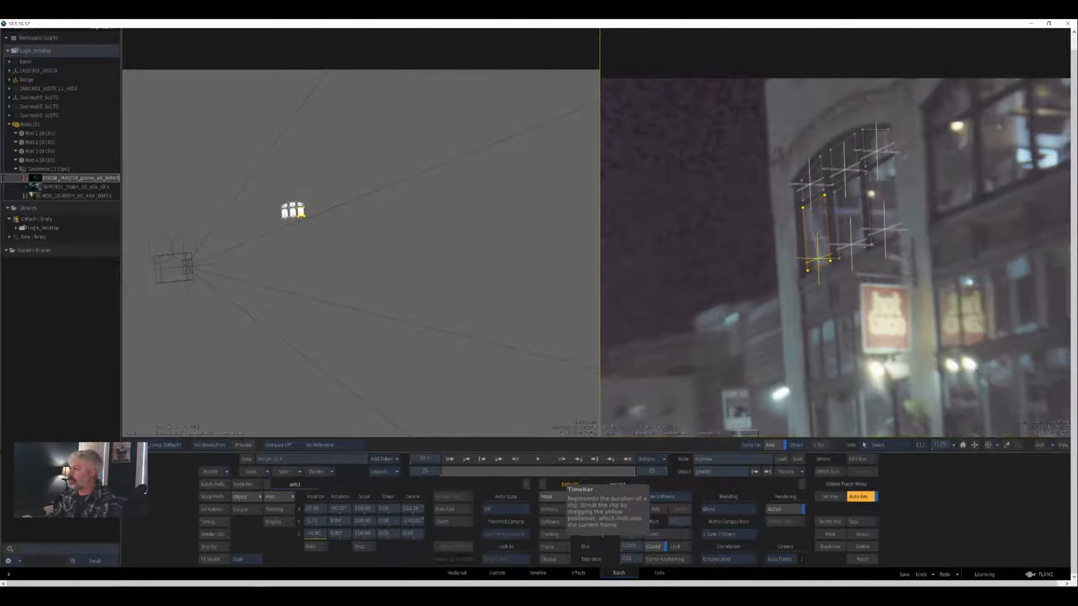
scroll(709, 172, "down", 2)
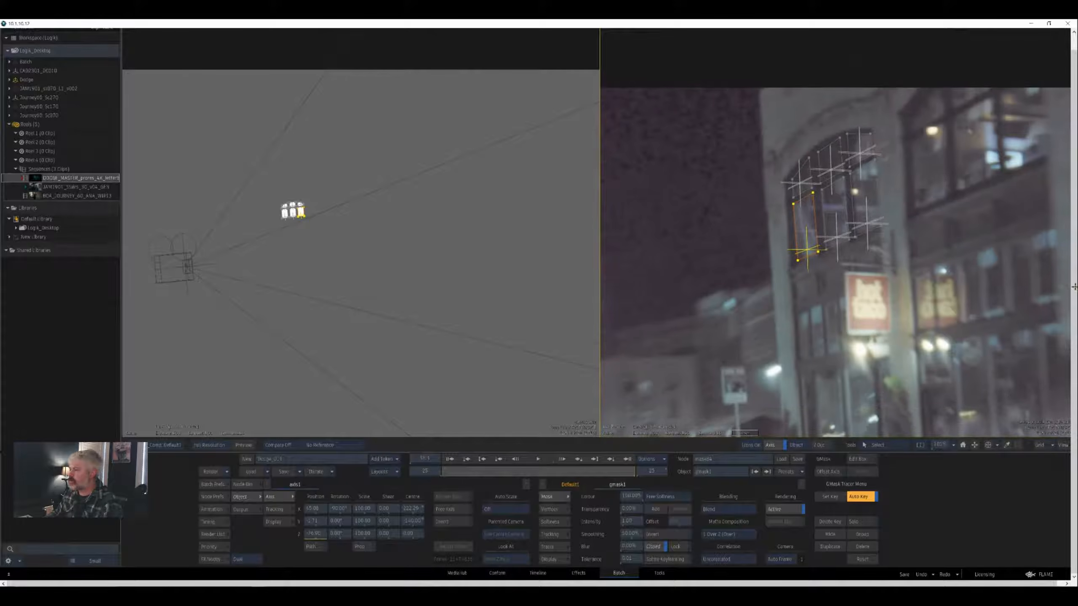
- Examine the window masks over the full street shot in a single-view layout
key("alt+1")
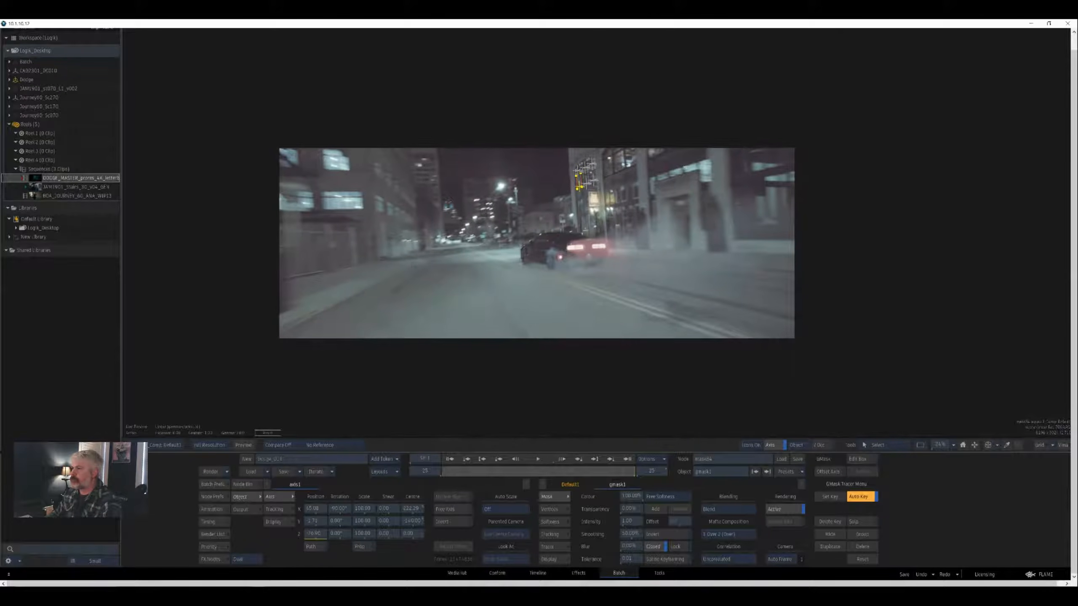
left_click_drag(940, 383, 1029, 434)
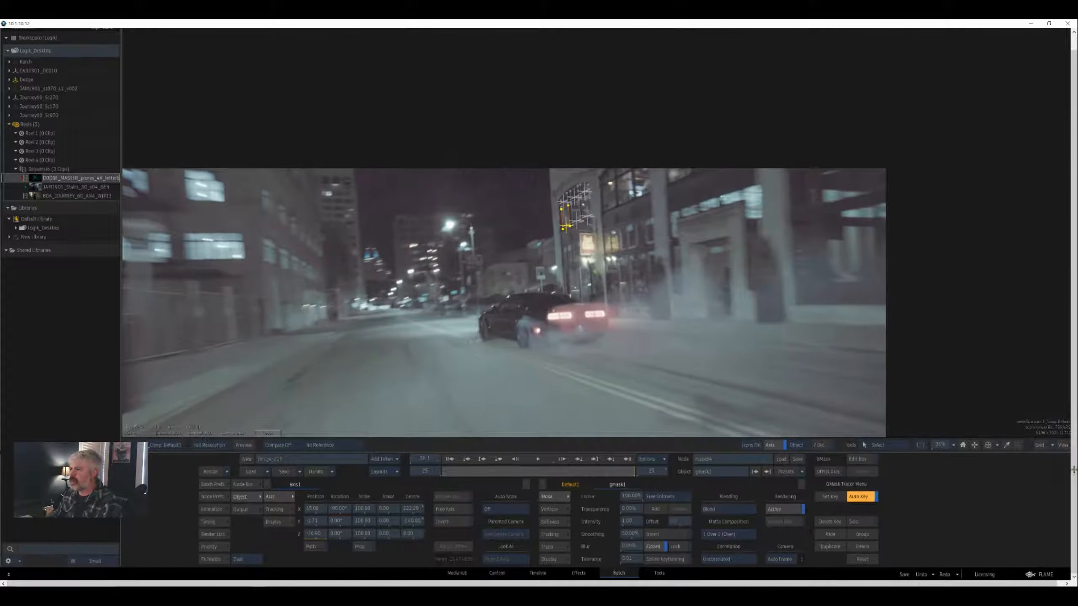
left_click_drag(1073, 470, 909, 468)
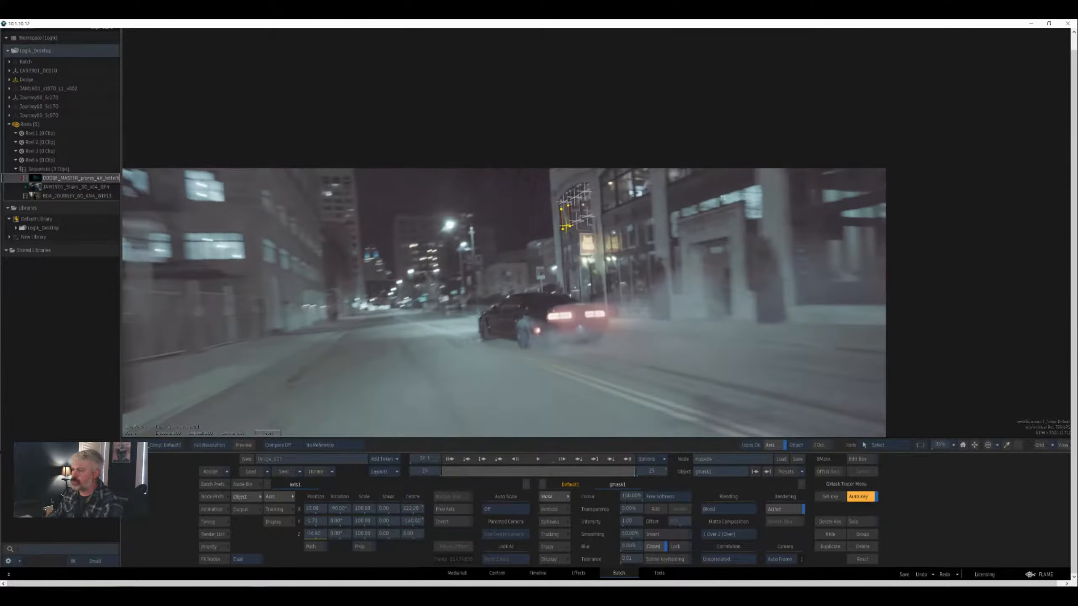
scroll(1038, 206, "up", 2)
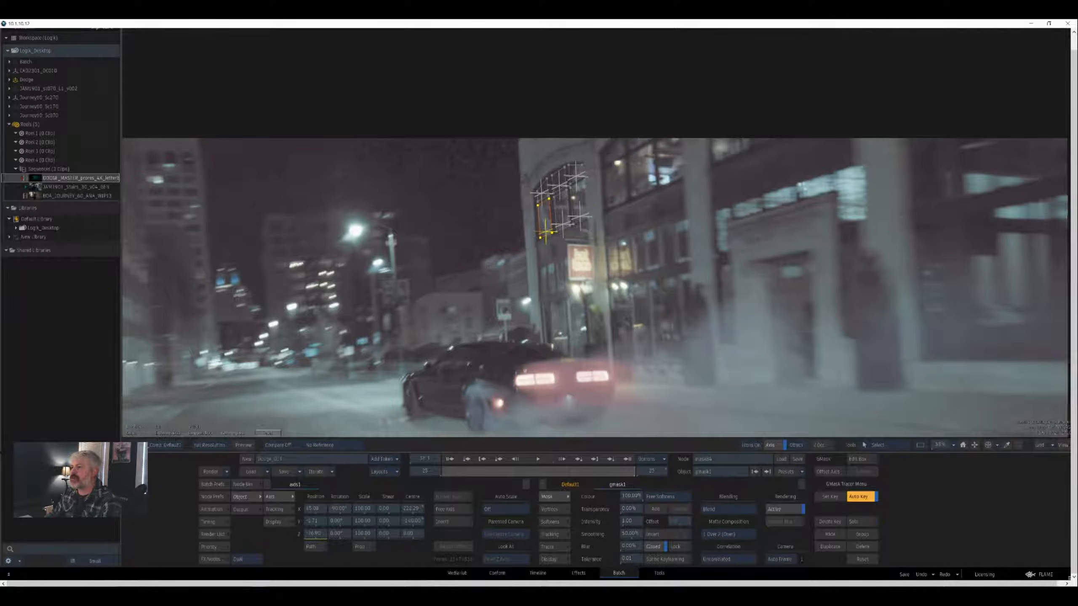
scroll(1039, 176, "up", 3)
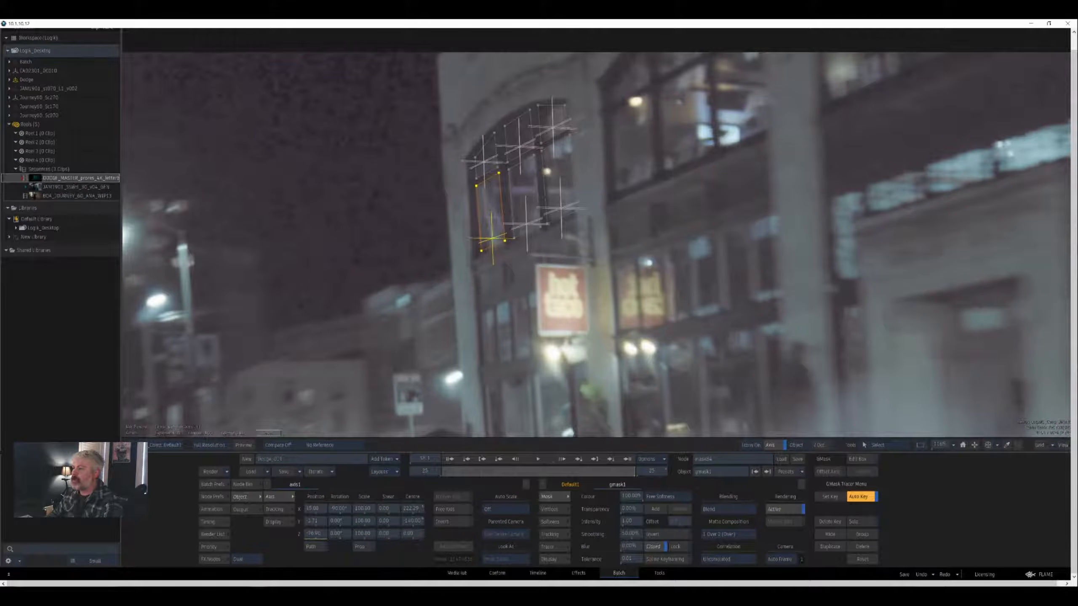
- Return to the two-view layout and compare the window masks in 3D space with their placement on the building
key("F5")
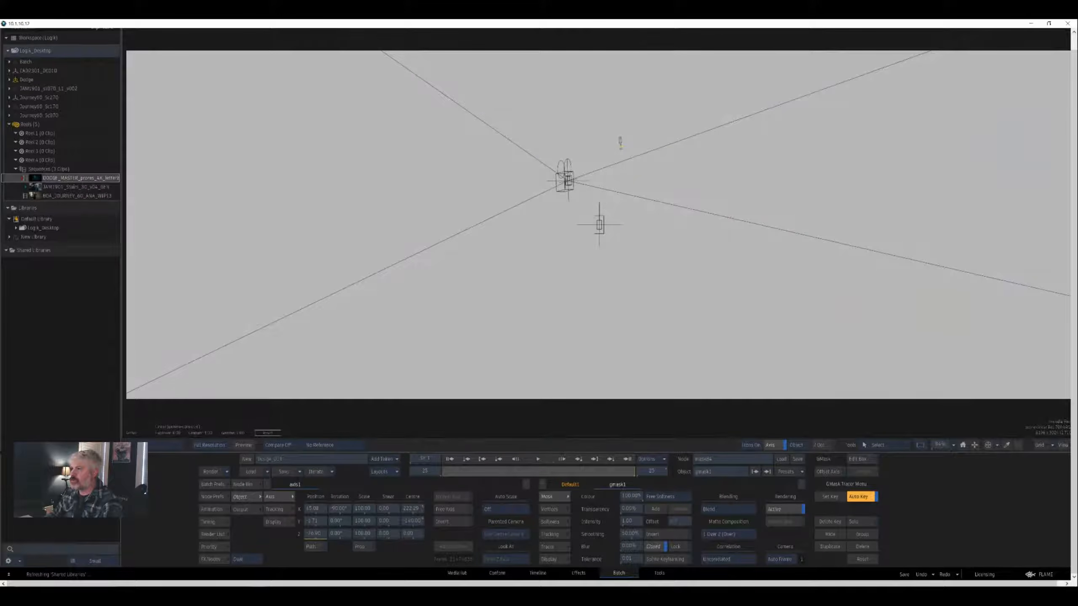
key("alt+2")
left_click_drag(488, 230, 820, 278)
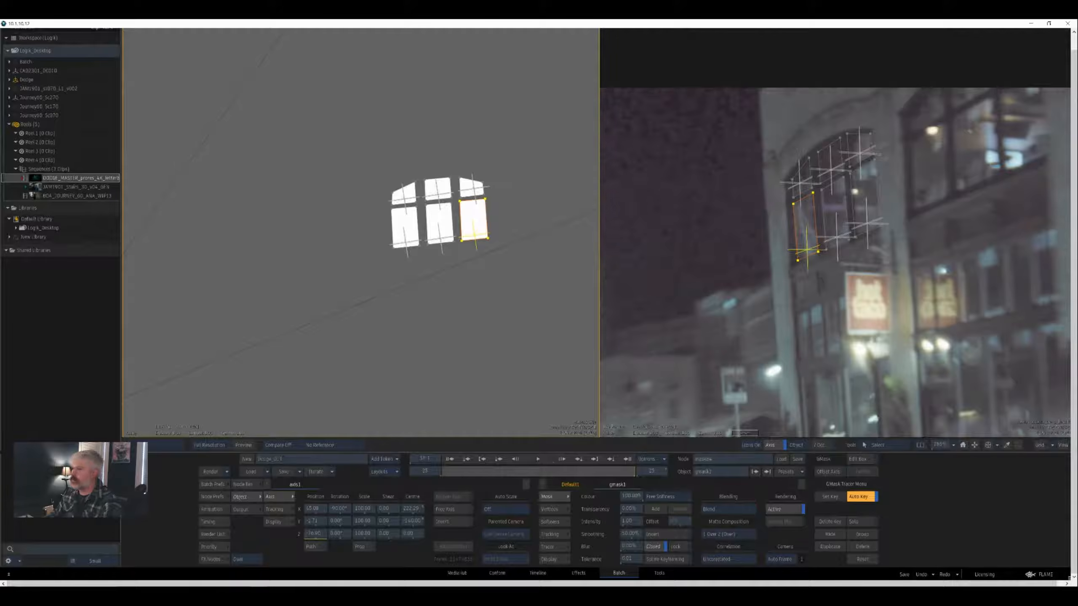
left_click_drag(885, 179, 829, 208)
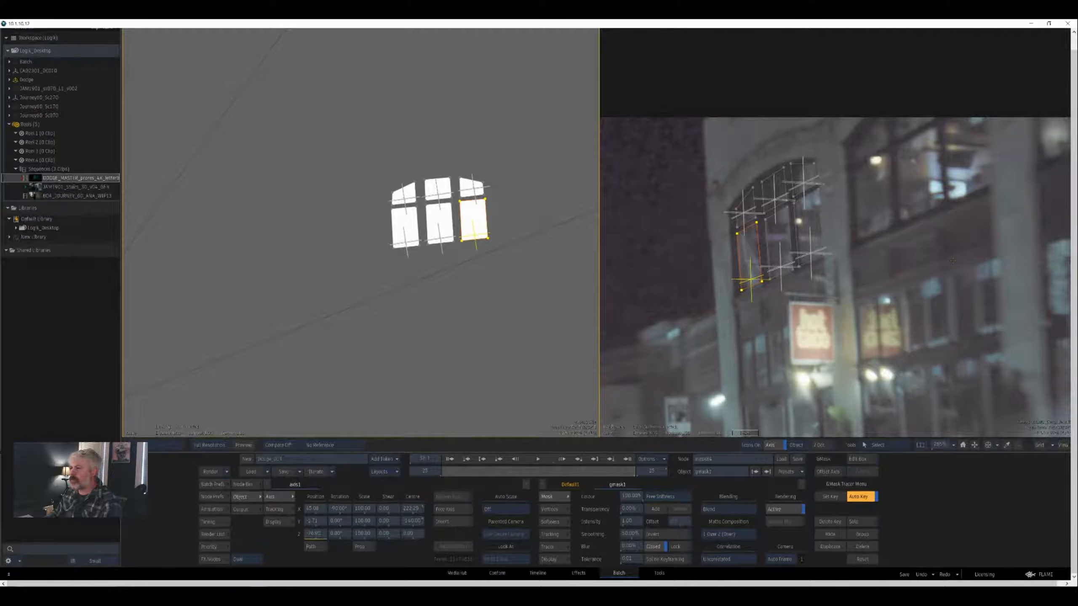
- Show the GMask Tracer schematic beside the shot and examine how the mask axes hang from the tracking axis
key("Escape")
left_click_drag(931, 254, 950, 238)
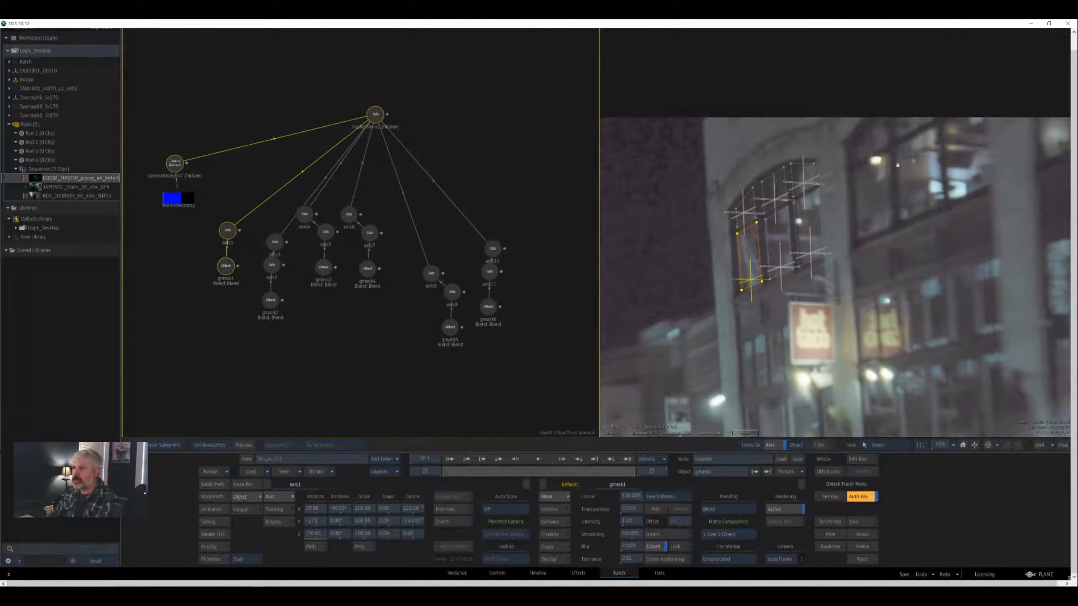
left_click_drag(897, 165, 888, 165)
left_click_drag(374, 120, 369, 119)
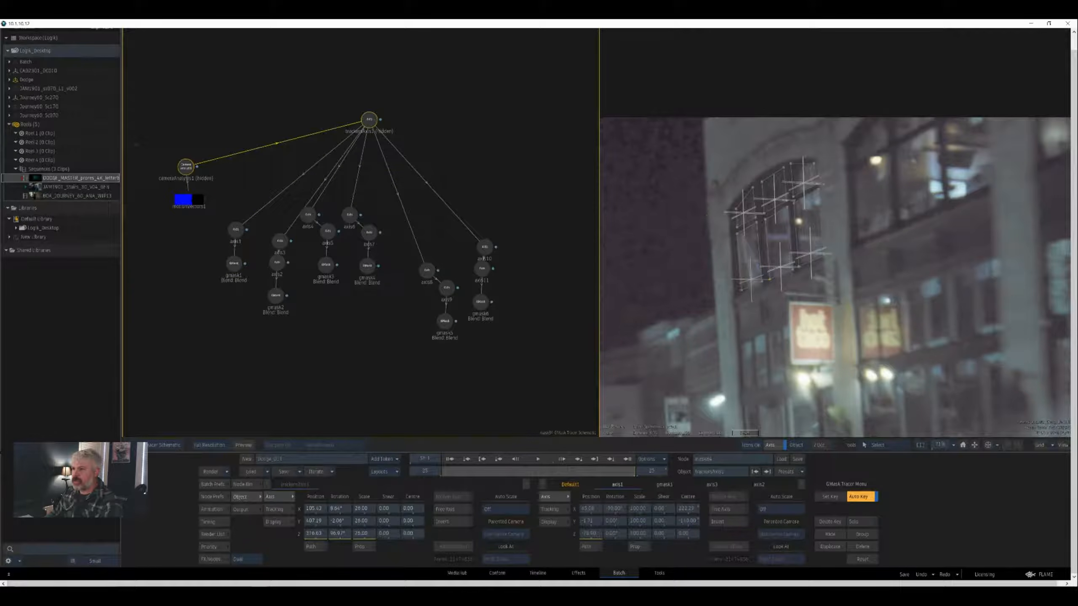
left_click(769, 280)
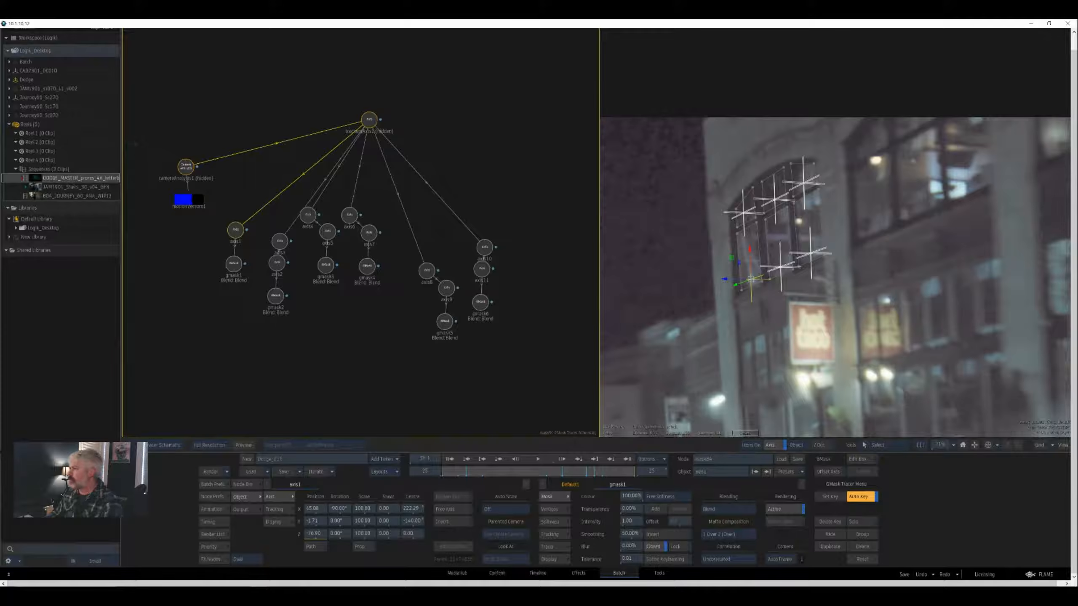
left_click_drag(831, 272, 705, 314)
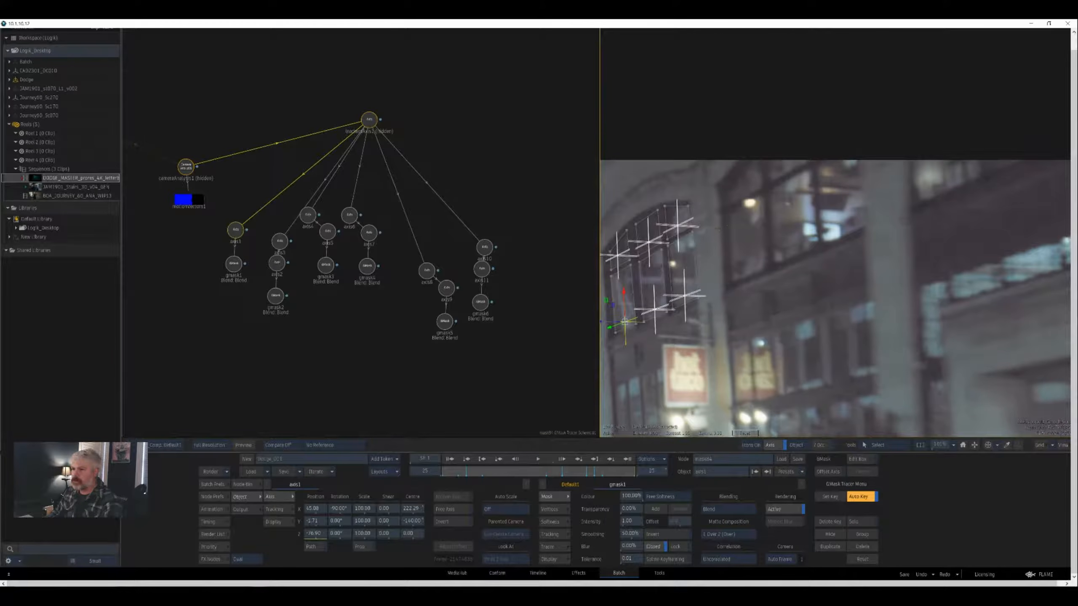
left_click_drag(224, 191, 511, 323)
left_click_drag(1024, 382, 977, 365)
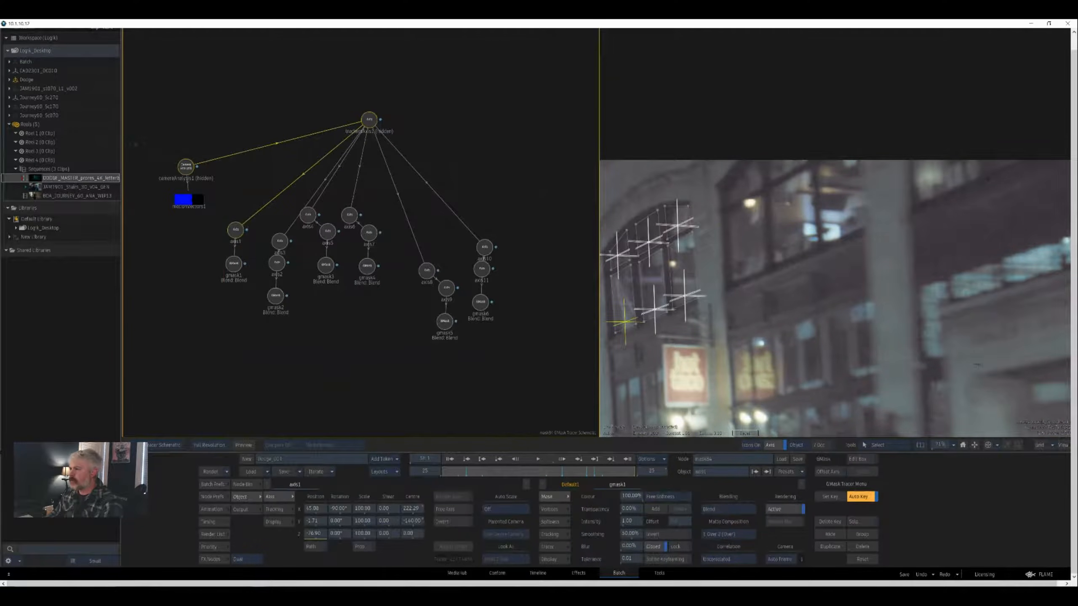
key("F4")
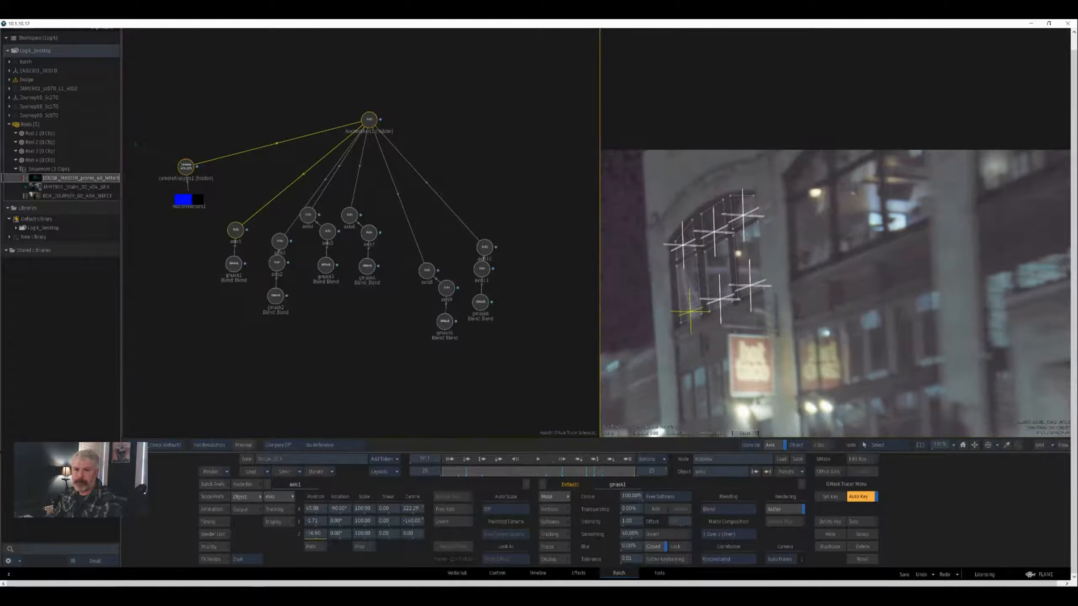
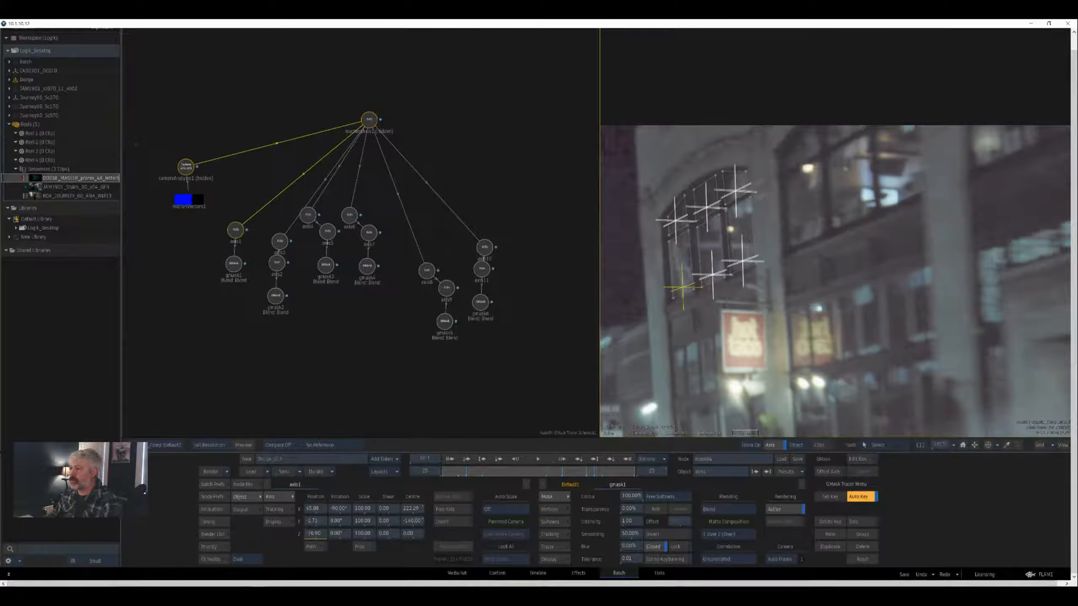
- Add a new Axis node to the schematic and parent it under the hidden tracking axis
left_click(527, 383)
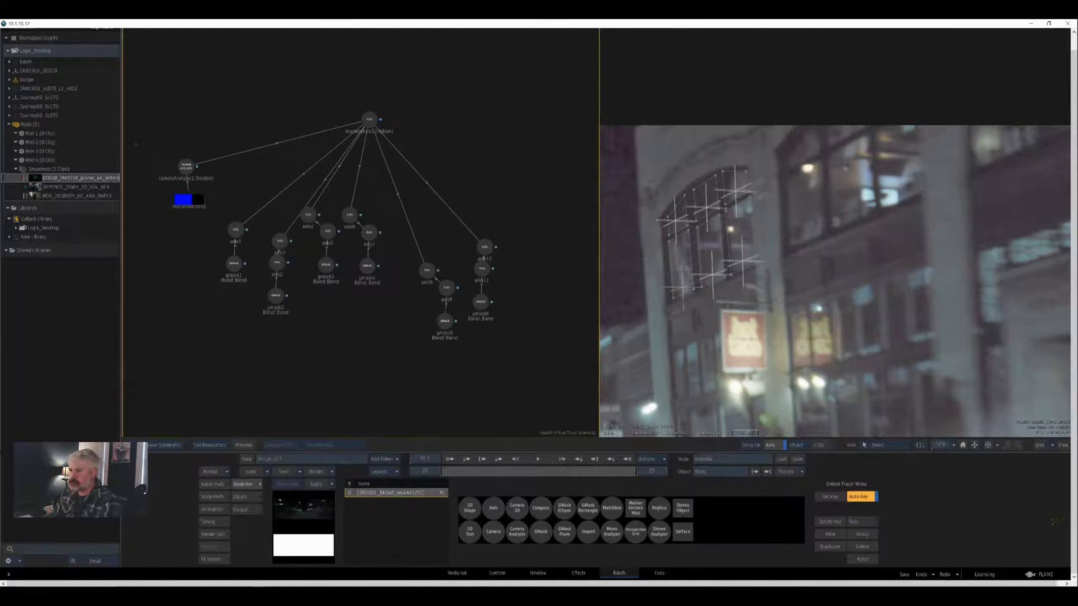
left_click_drag(493, 508, 546, 177)
left_click_drag(546, 178, 482, 164)
left_click_drag(939, 187, 649, 195)
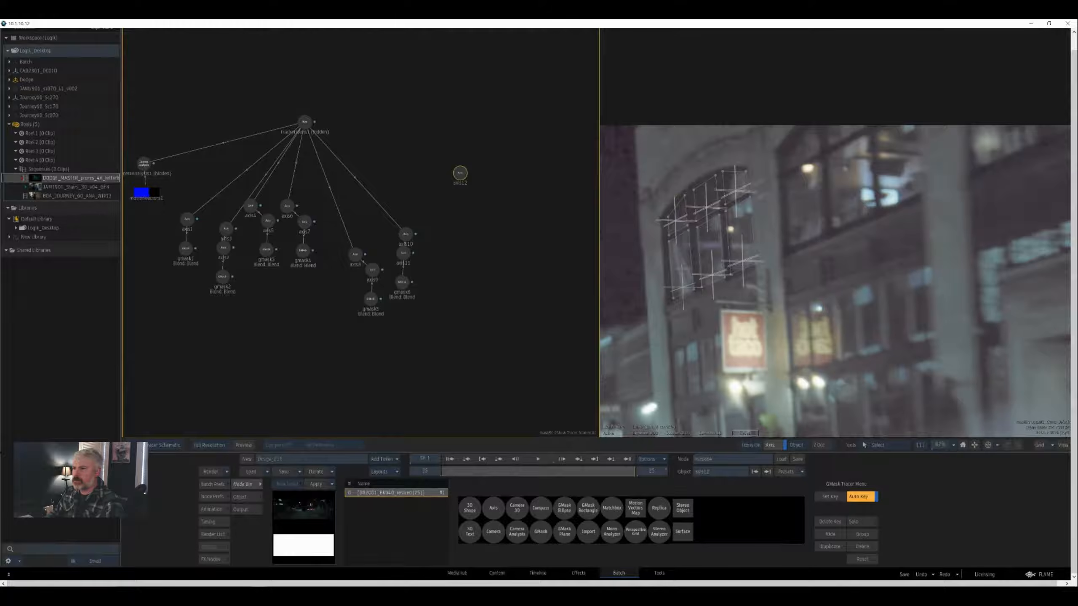
left_click(809, 122)
left_click_drag(304, 122, 460, 173)
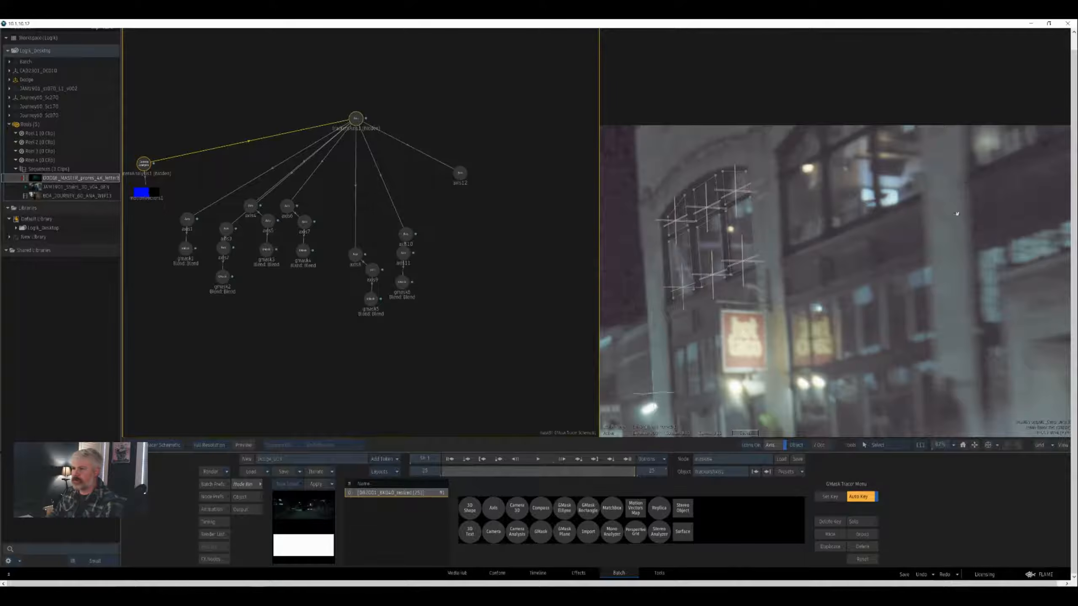
- Paste a duplicate set of the six window masks with their axes and parent them all to the new axis
left_click_drag(649, 200, 656, 185)
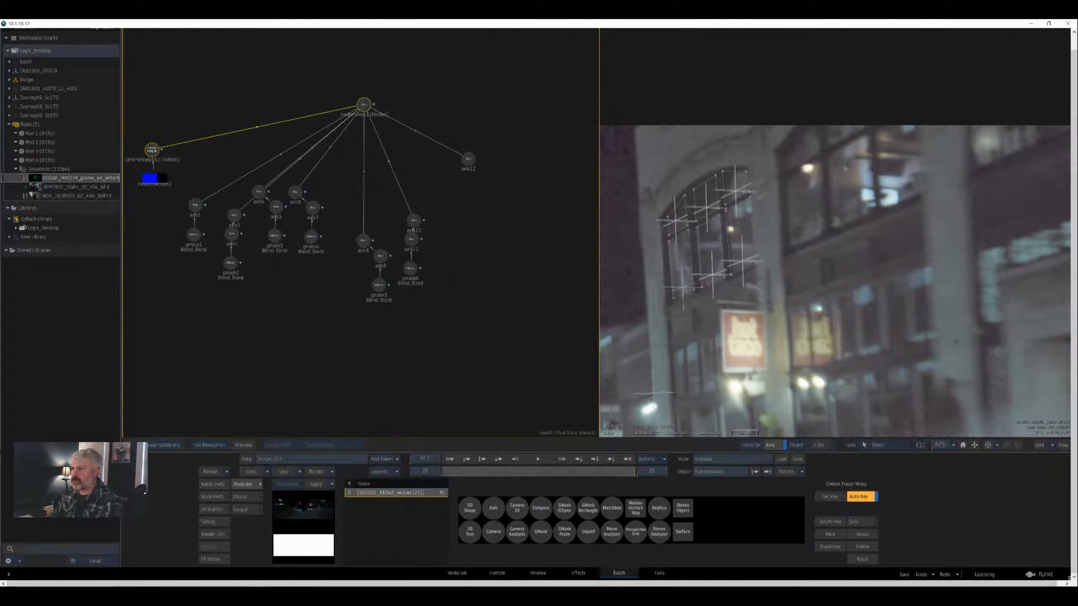
key("ctrl+v")
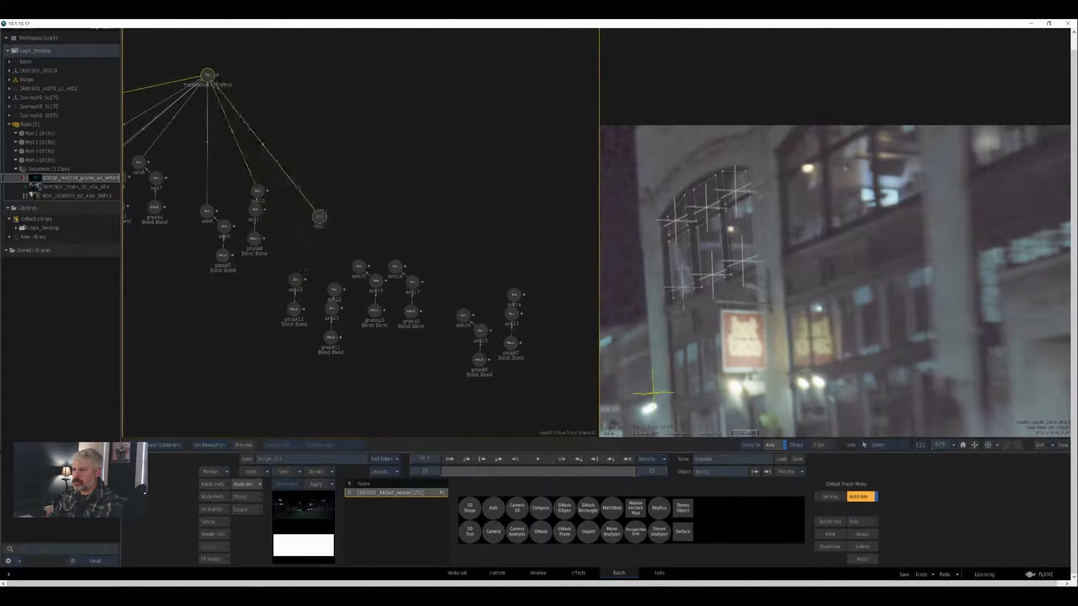
left_click_drag(319, 216, 296, 273)
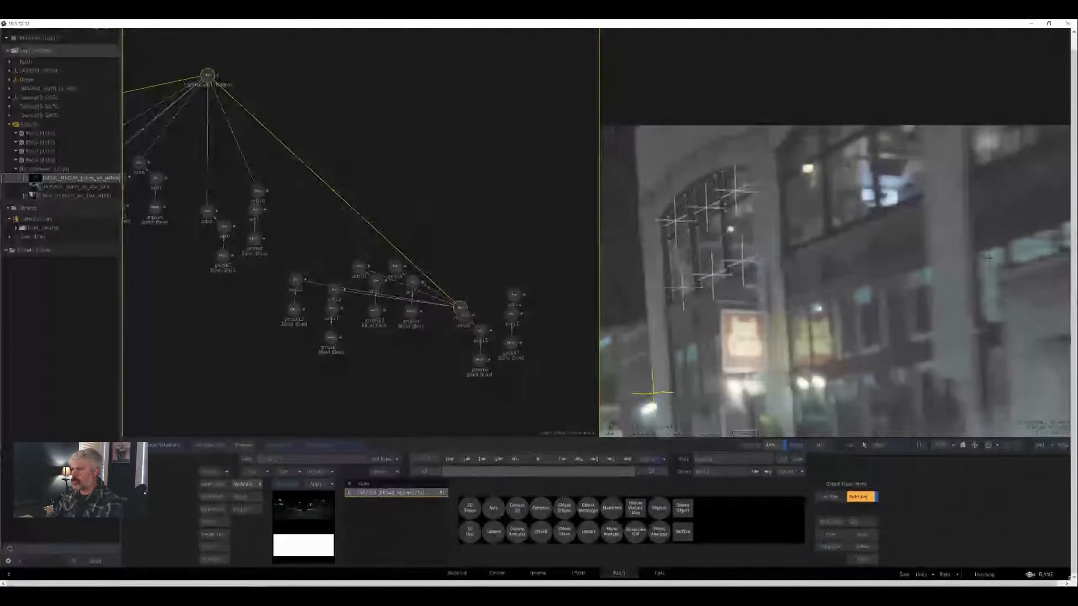
left_click_drag(461, 307, 371, 136)
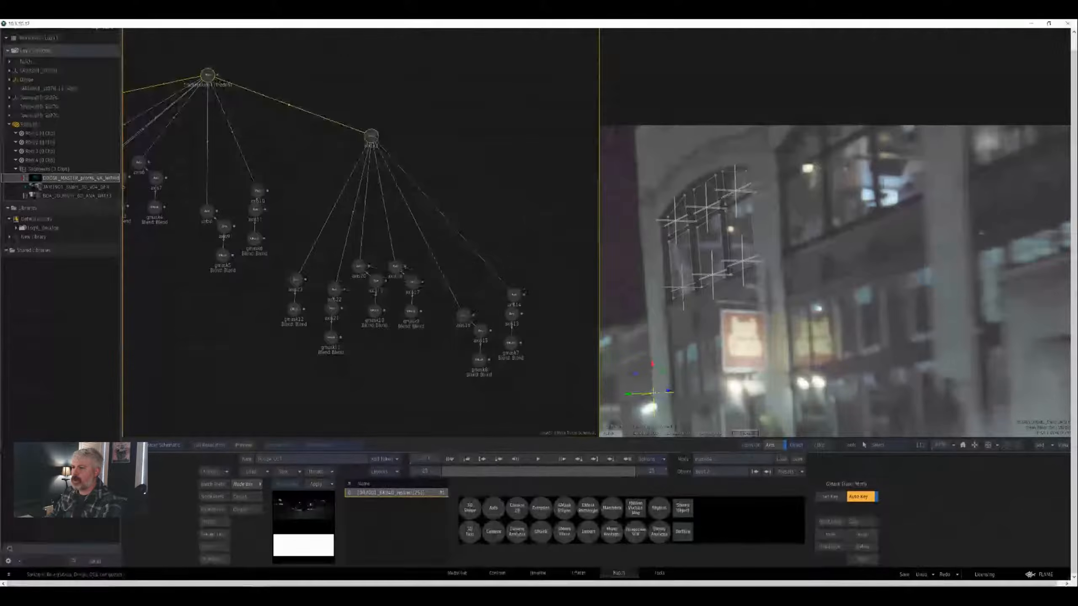
- Open the settings of the new parent axis and show the 3D view of the window masks beside the shot
scroll(835, 233, "down", 5)
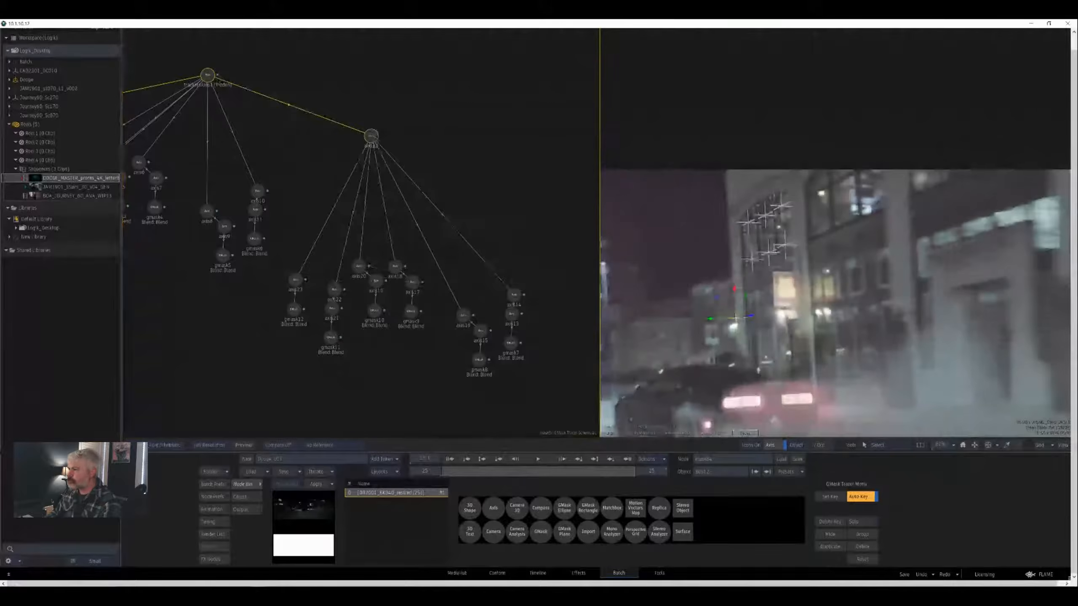
key("Escape")
left_click_drag(488, 255, 900, 238)
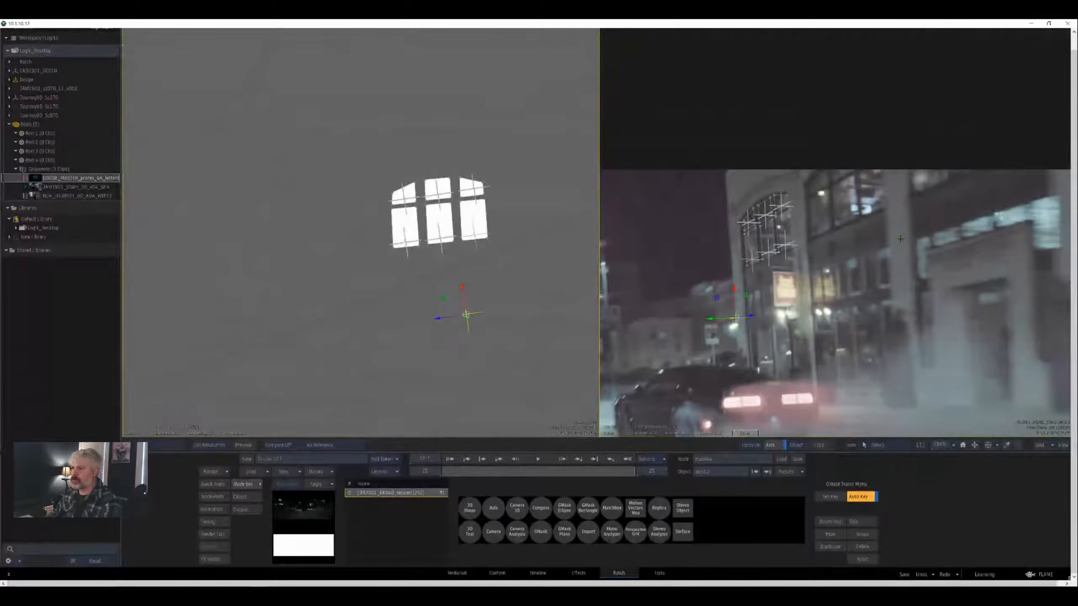
left_click_drag(1019, 257, 933, 281)
key("Escape")
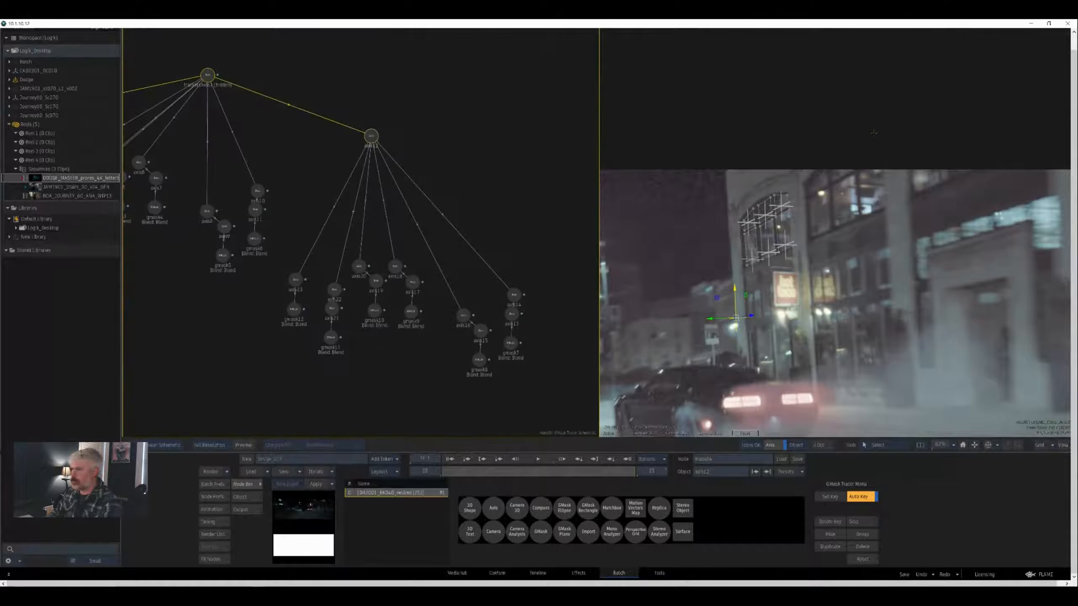
double_click(371, 136)
key("F1")
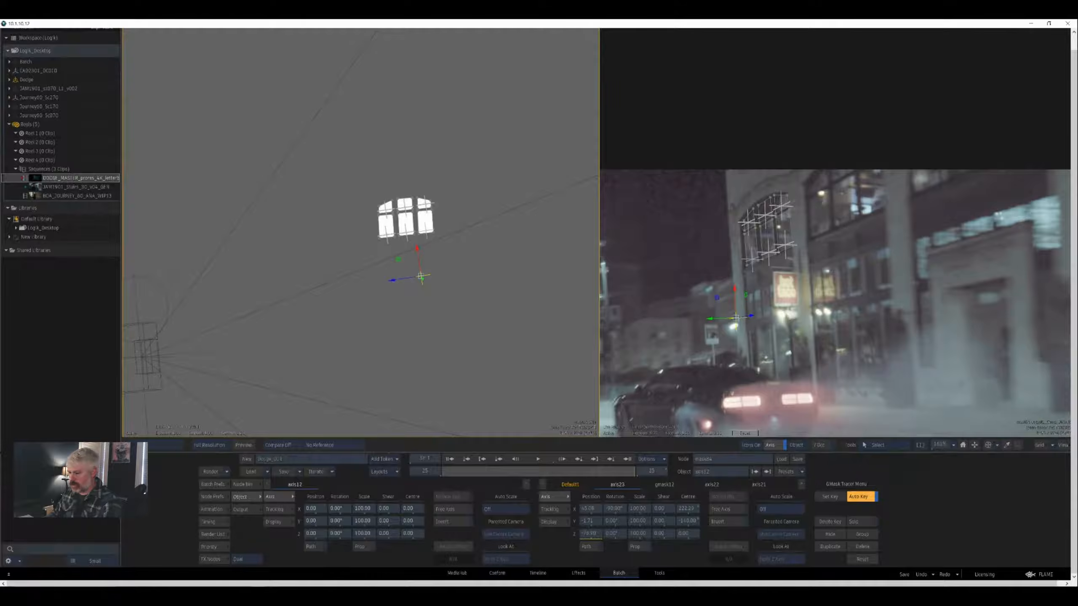
- Offset the parent axis's centre in X, Y and Z so its pivot sits at the lower corner of the window masks
left_click_drag(412, 521, 324, 511)
left_click_drag(853, 509, 448, 462)
key("F8")
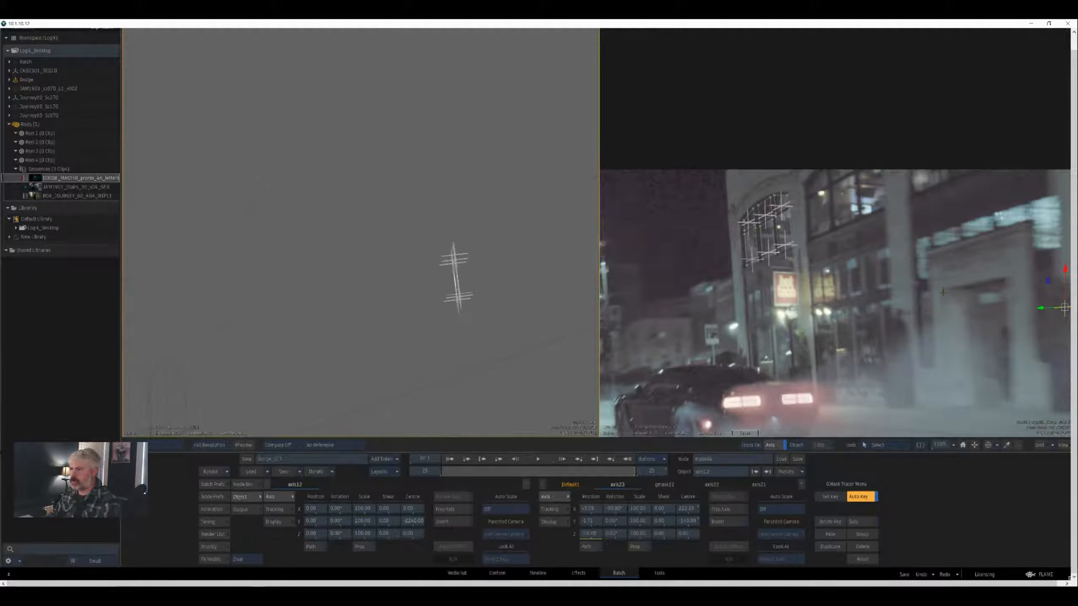
key("Down")
key("Down")
key("Down")
key("Down")
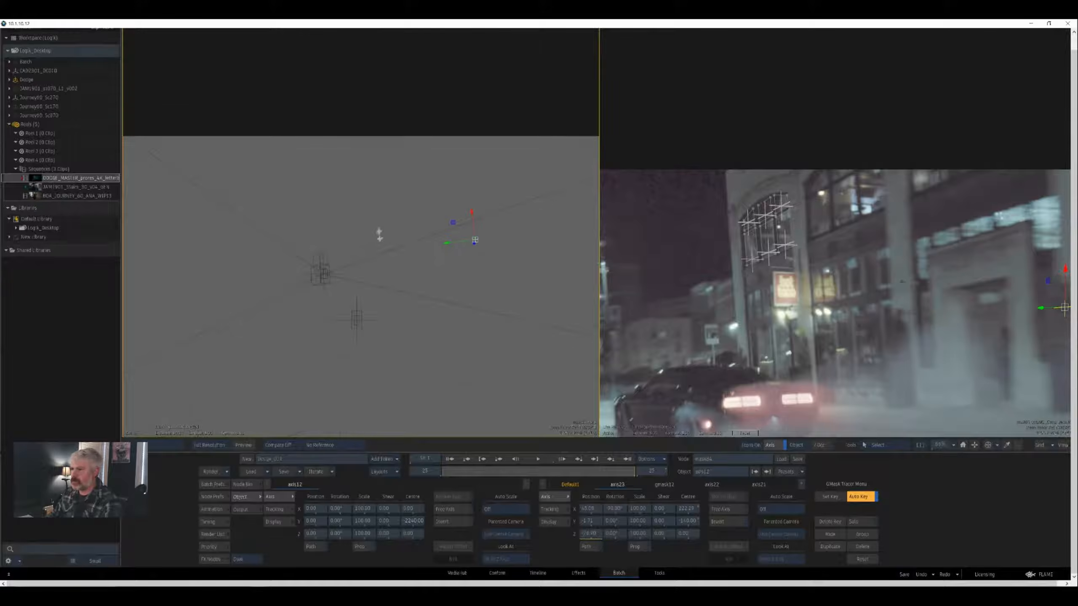
left_click_drag(412, 533, 500, 521)
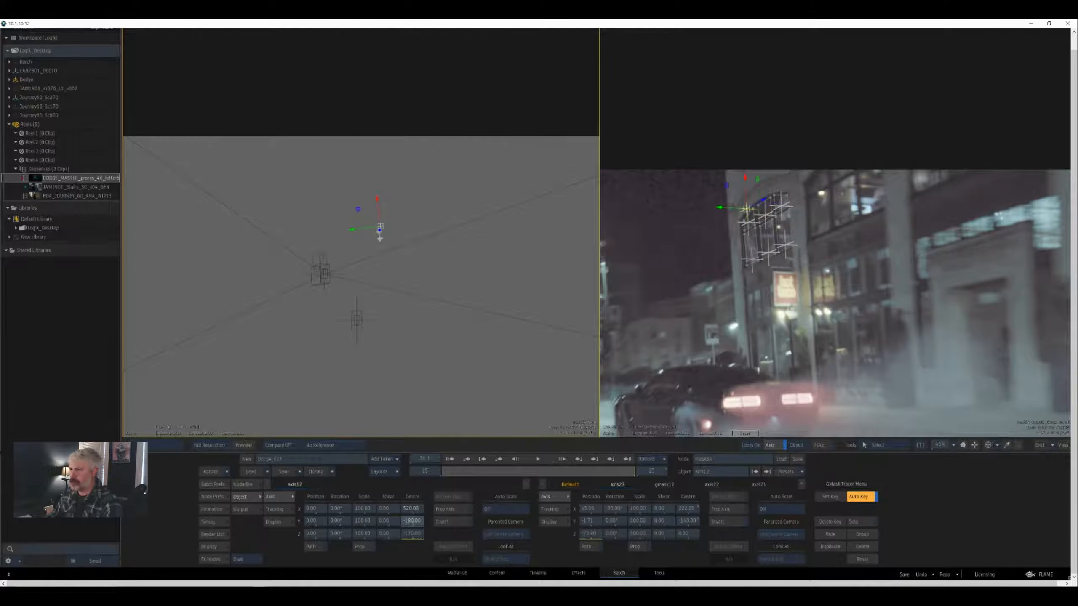
left_click_drag(379, 238, 380, 239)
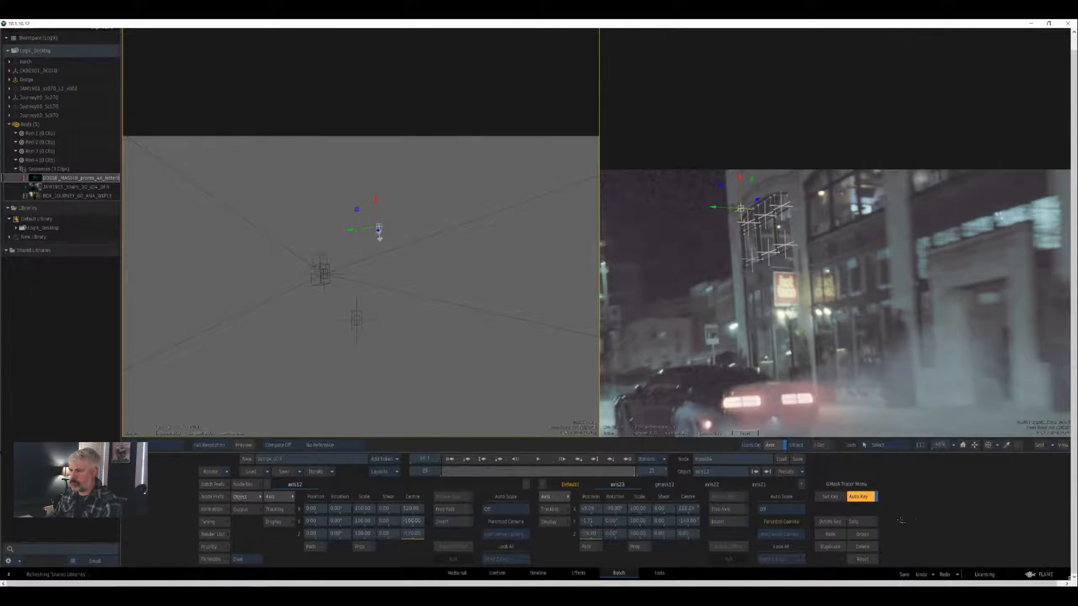
left_click_drag(412, 521, 417, 534)
left_click_drag(911, 509, 876, 518)
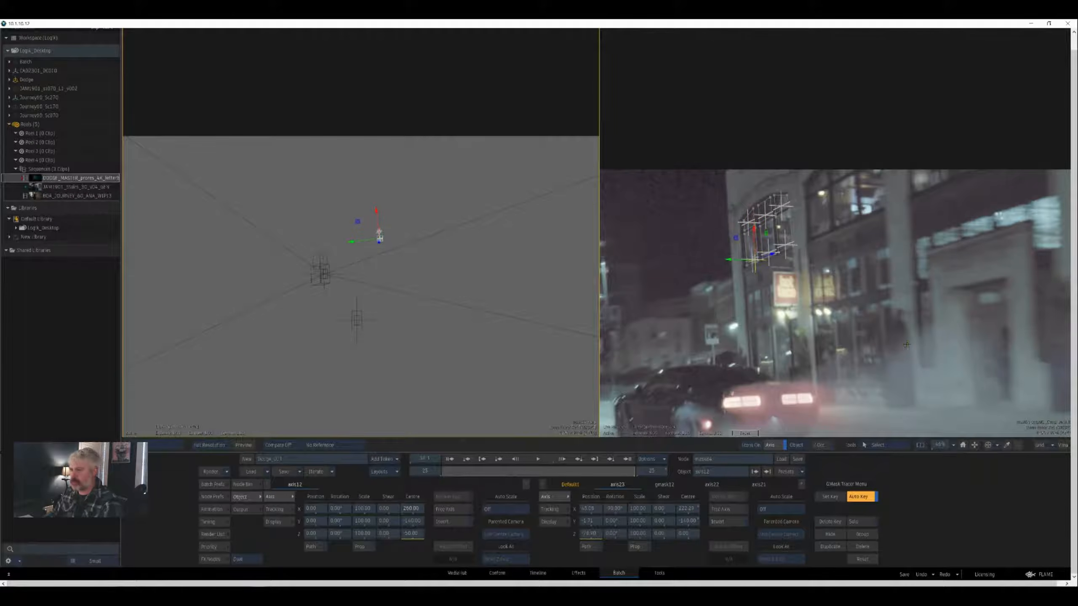
- Move the parent axis about 480 in Z and about 20 in X to place the duplicated masks on the neighbouring window
key("F4")
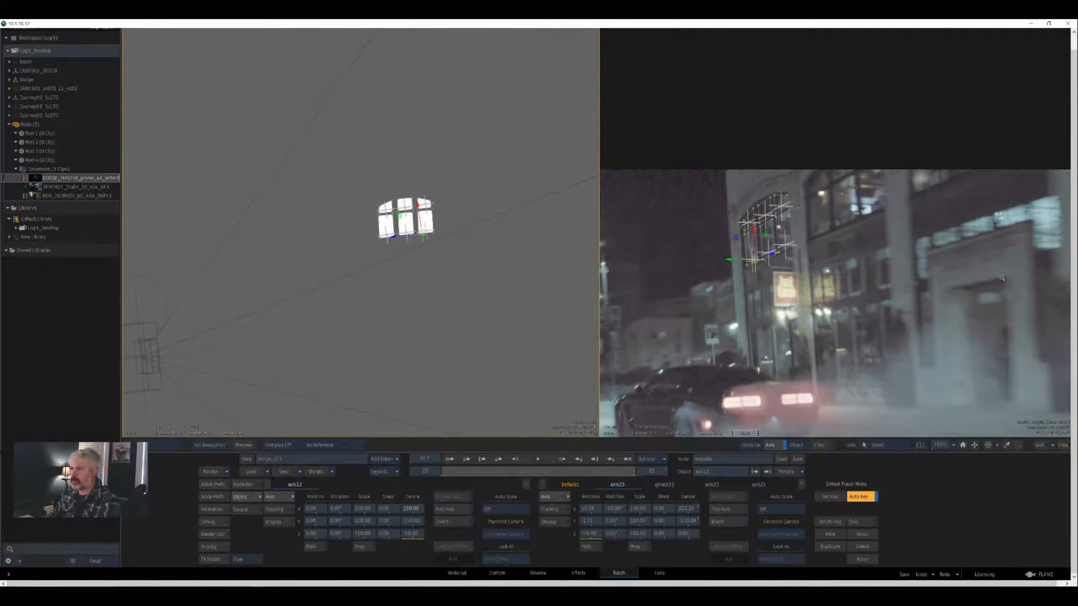
left_click_drag(1002, 278, 1069, 577)
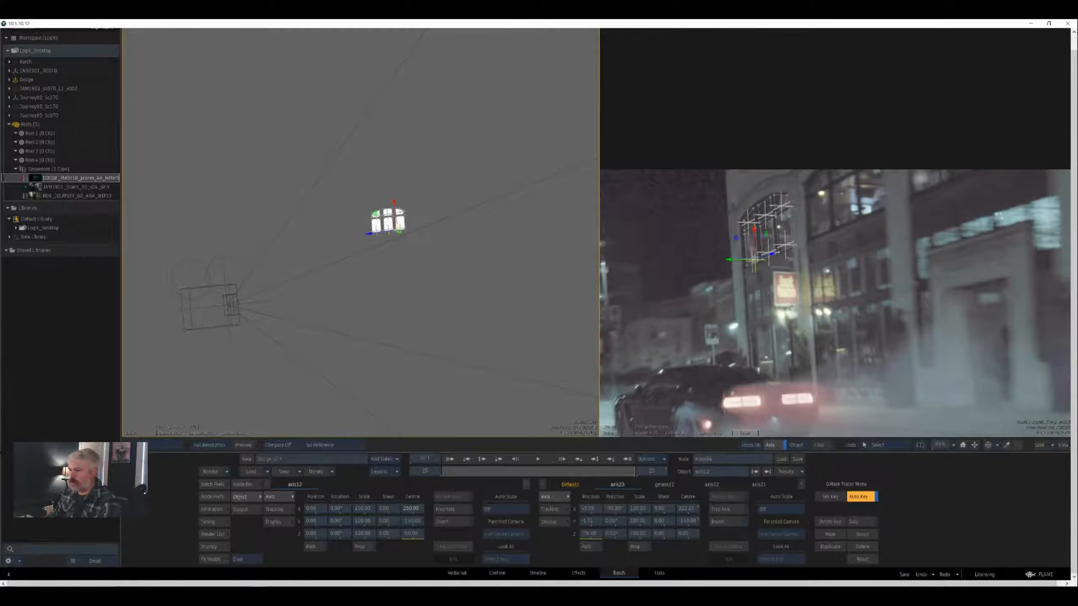
left_click_drag(826, 541, 1069, 538)
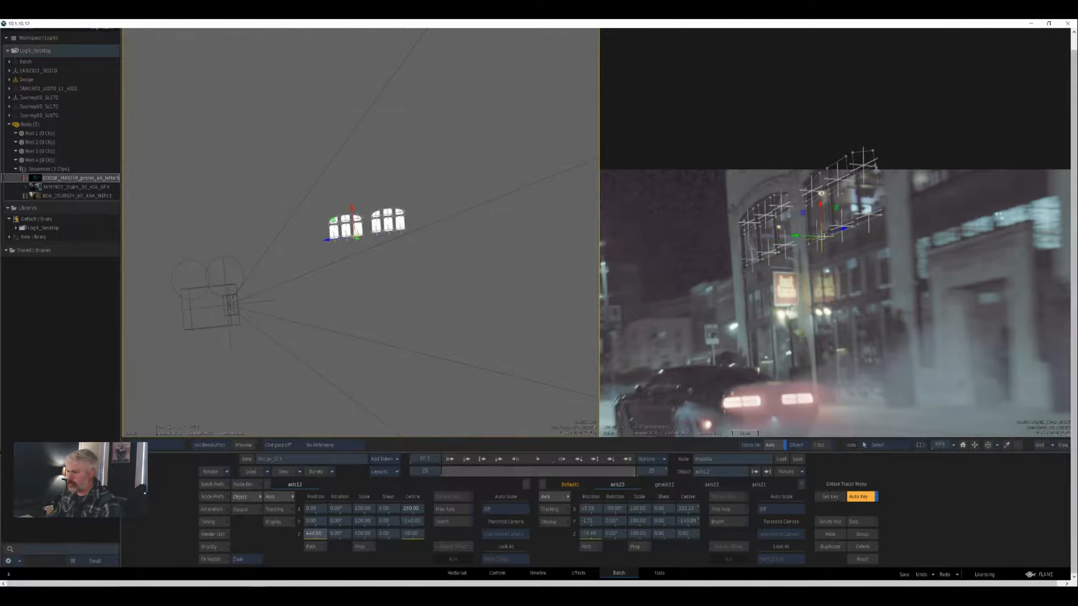
left_click_drag(870, 542, 936, 507)
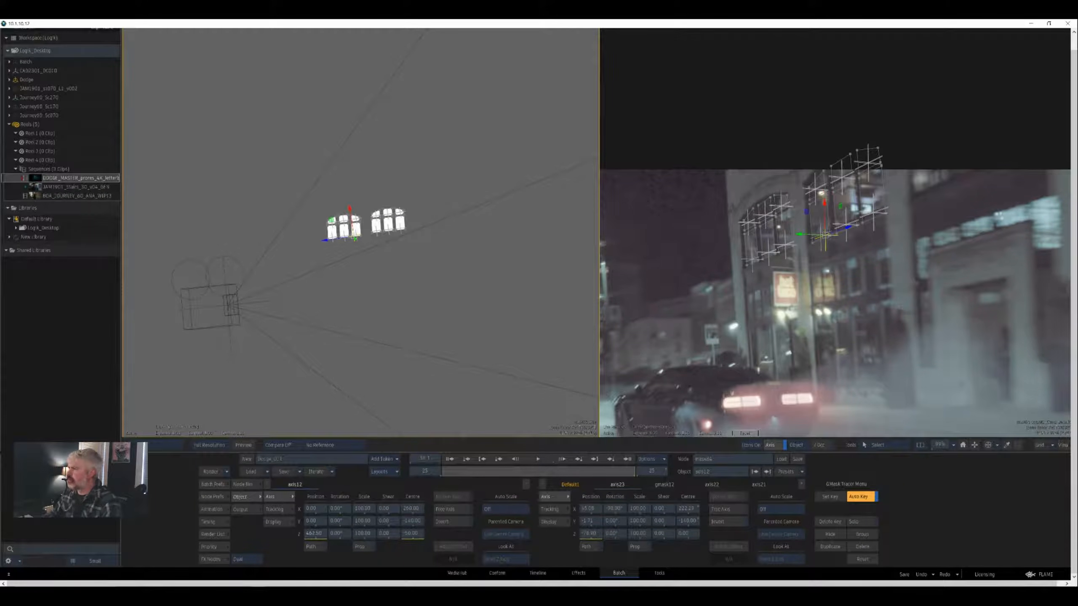
left_click_drag(825, 203, 825, 198)
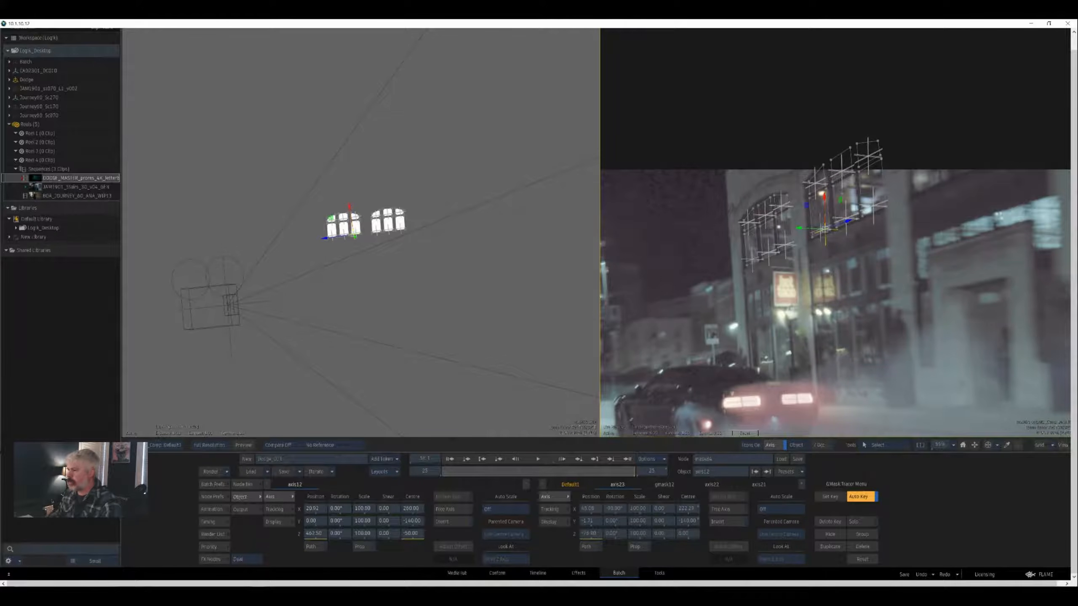
- Enlarge the shot to a single view and step back through the frames to check how the duplicated masks follow the building
key("alt+1")
key("F4")
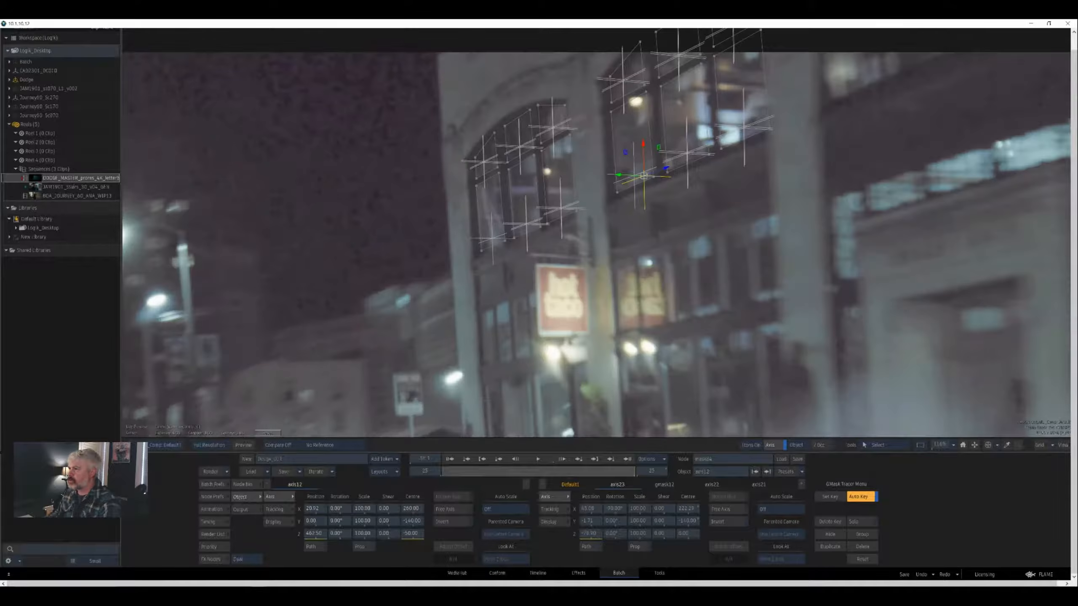
left_click_drag(1061, 287, 1069, 578)
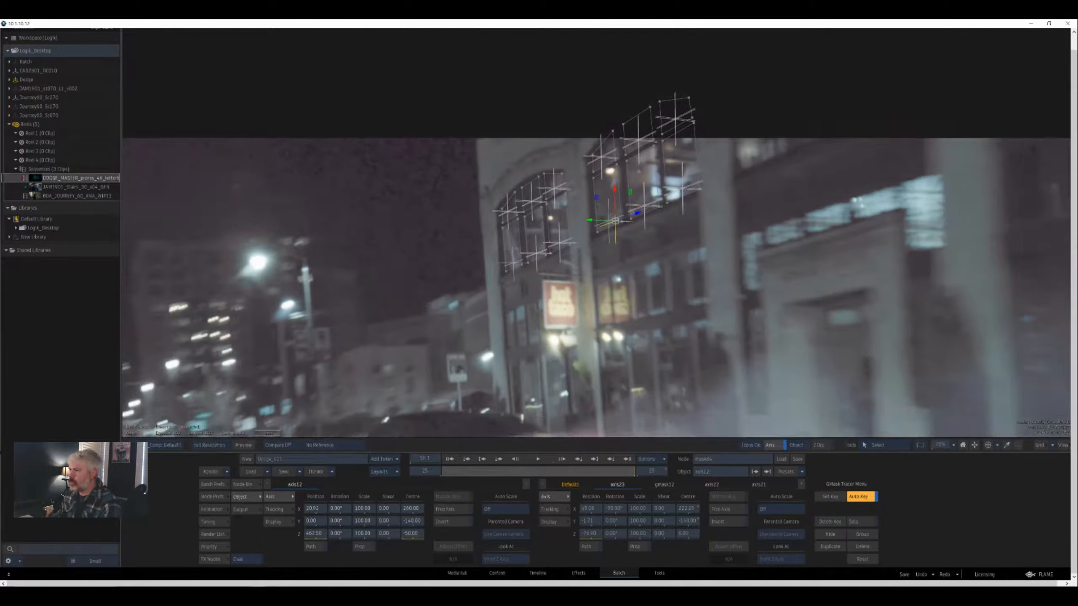
key("Left")
key("Left")
key("Left")
key("Left")
key("Left")
key("Left")
key("Left")
key("Left")
key("Left")
key("Left")
key("Left")
key("Left")
key("Left")
key("Left")
key("Left")
key("Left")
key("Left")
key("Left")
key("Left")
key("Left")
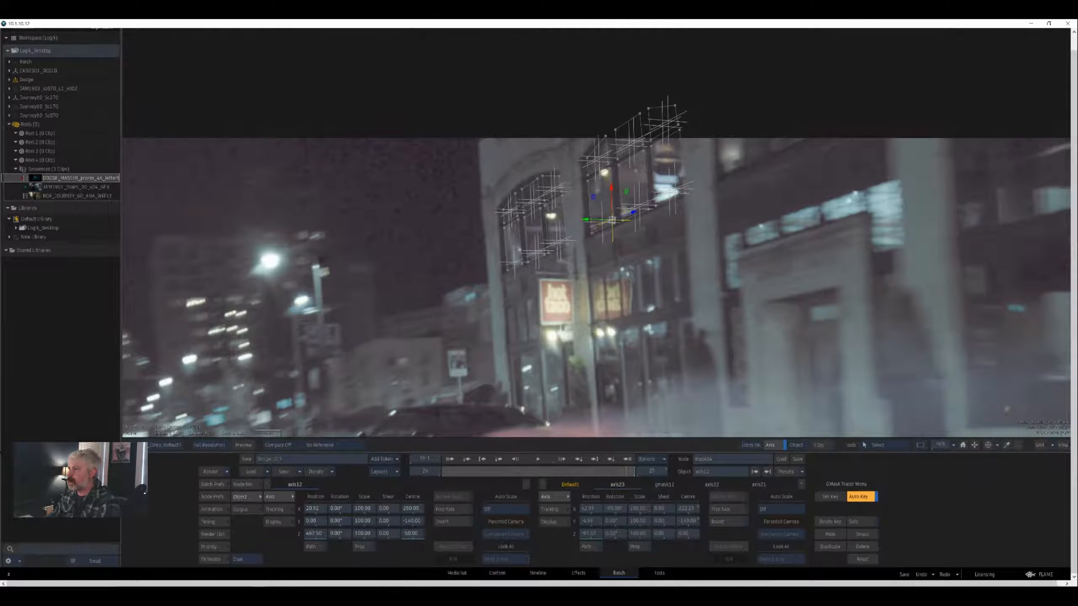
key("Escape")
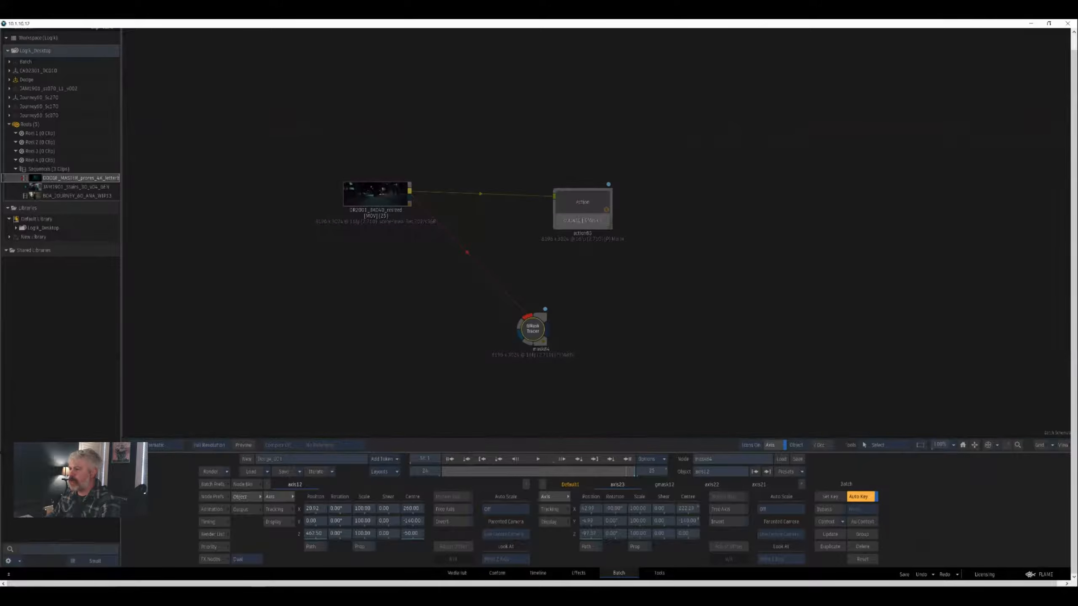
key("Escape")
scroll(596, 229, "down", 3)
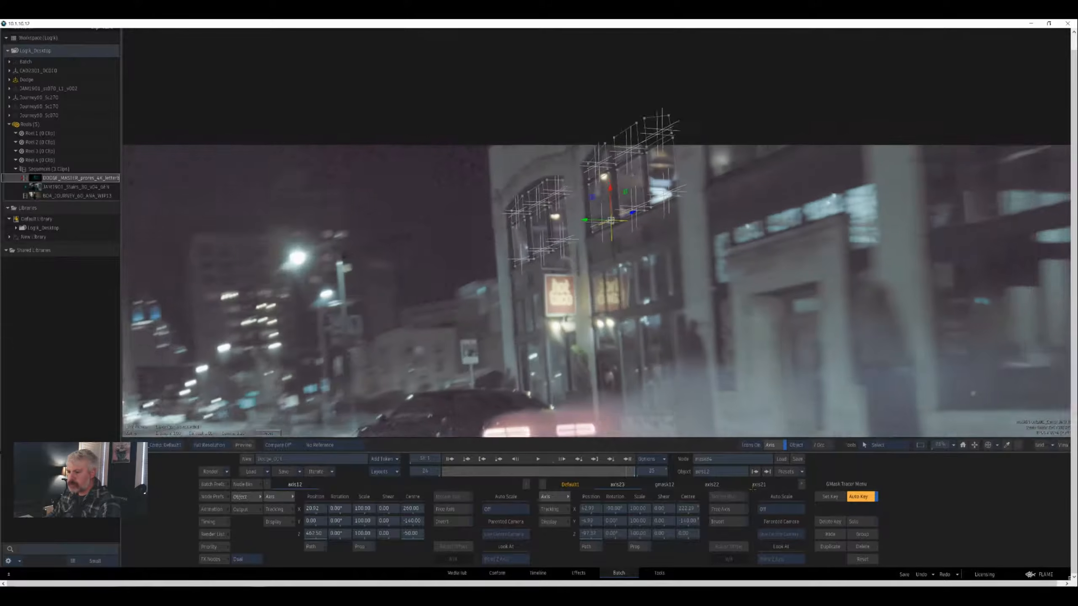
- Open the output settings, view the matte of both window sets and hide the mask overlays to examine the result
left_click(240, 509)
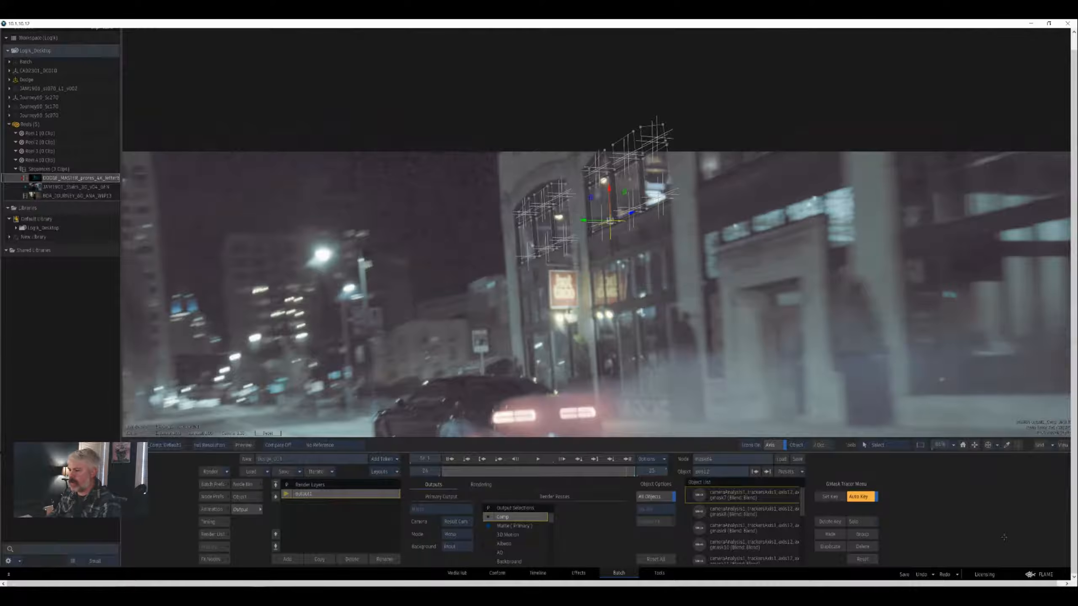
key("F4")
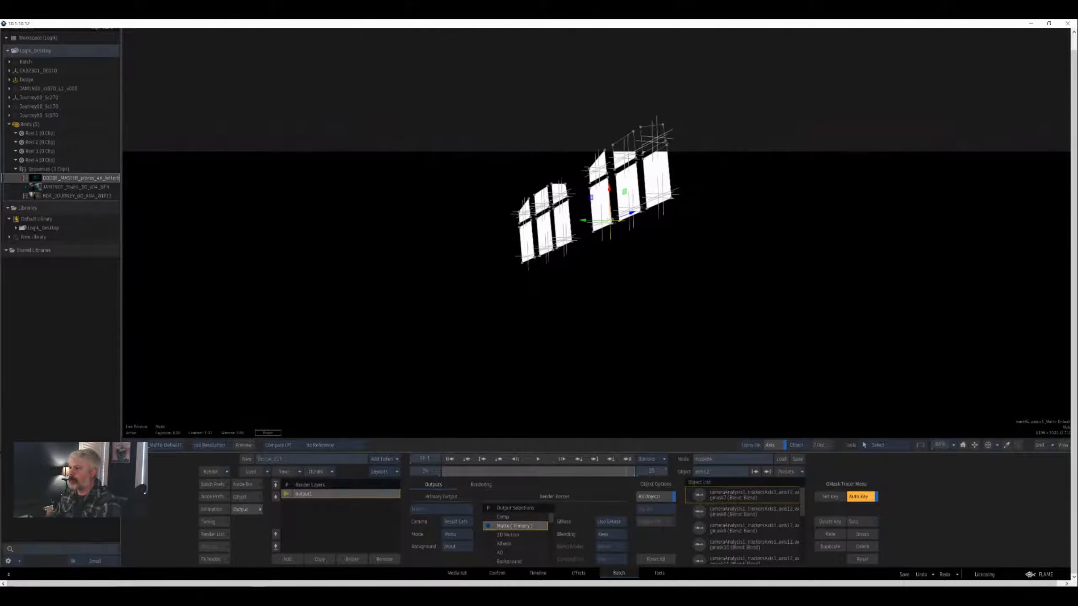
scroll(981, 316, "down", 2)
key("q")
scroll(1001, 306, "down", 2)
left_click_drag(1001, 305, 1064, 270)
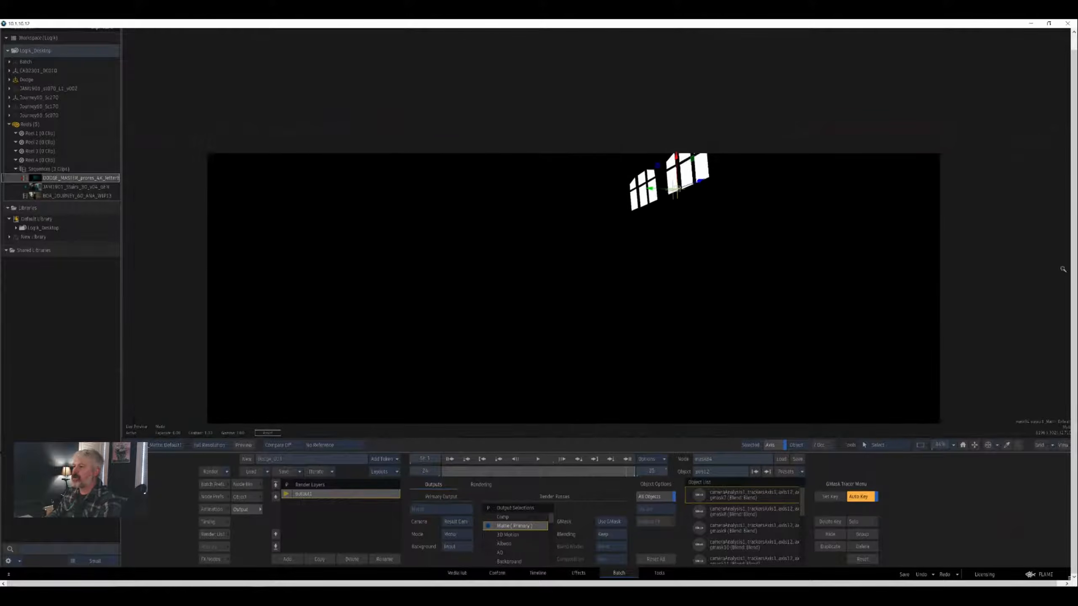
scroll(1063, 269, "down", 1)
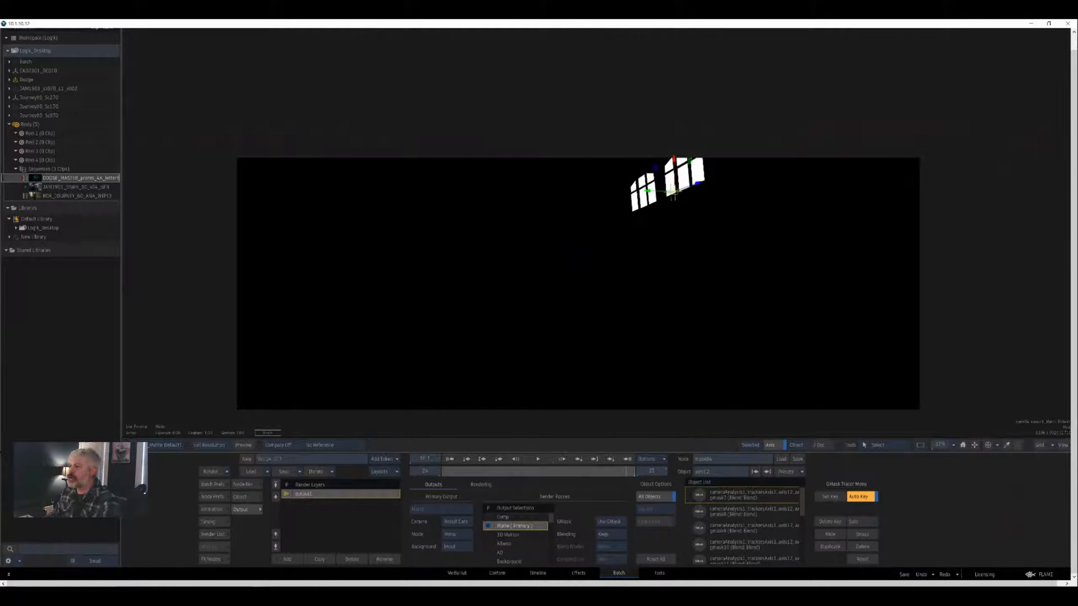
- Compare the two sets of window masks in the 3D view with the matte result and the original shot
key("F5")
key("F5")
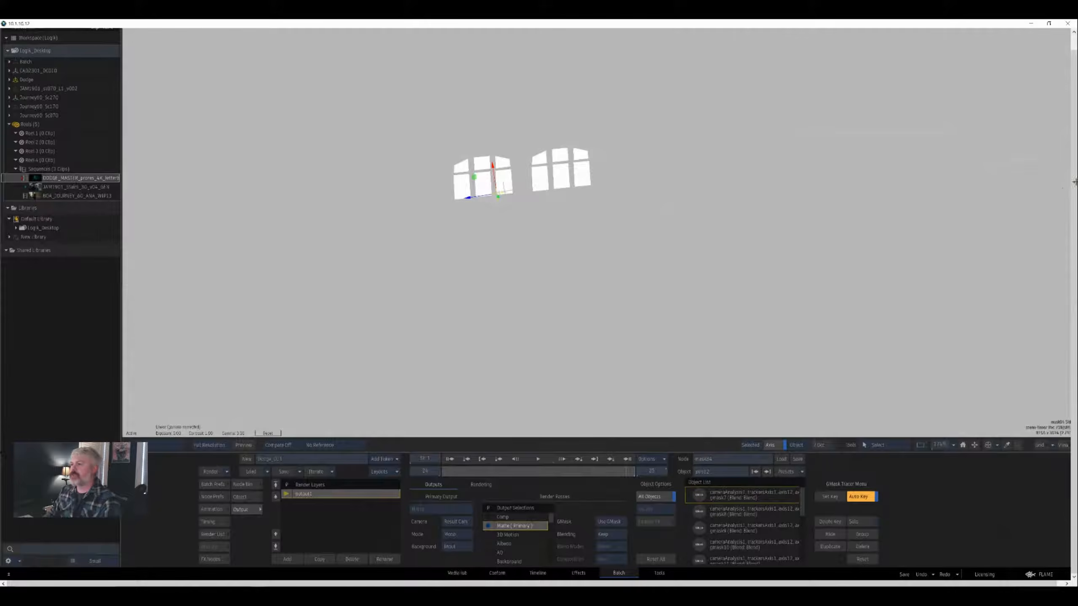
key("F4")
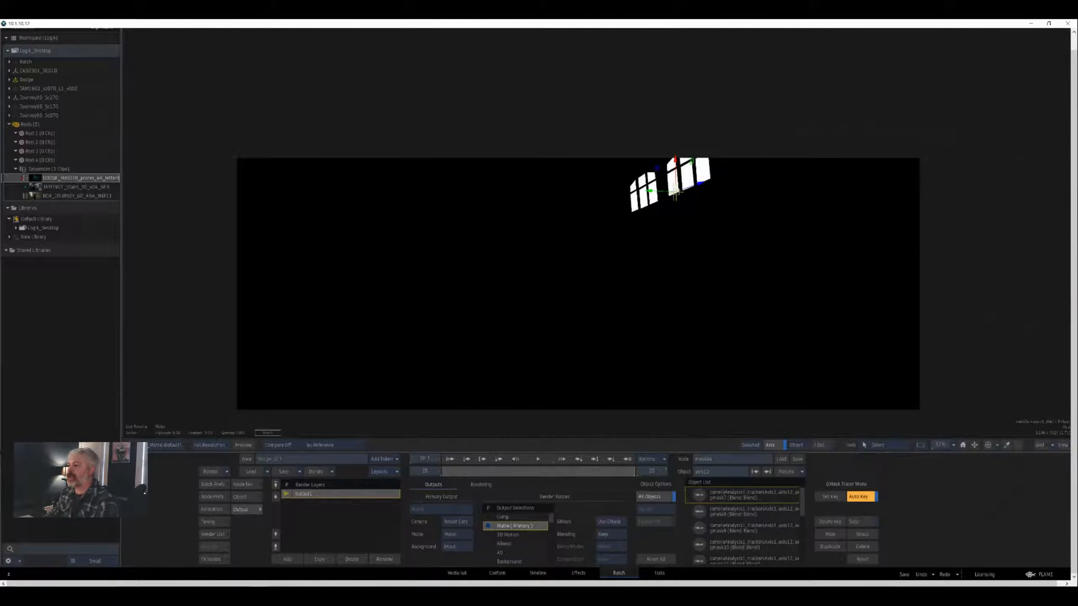
key("Escape")
key("Tab")
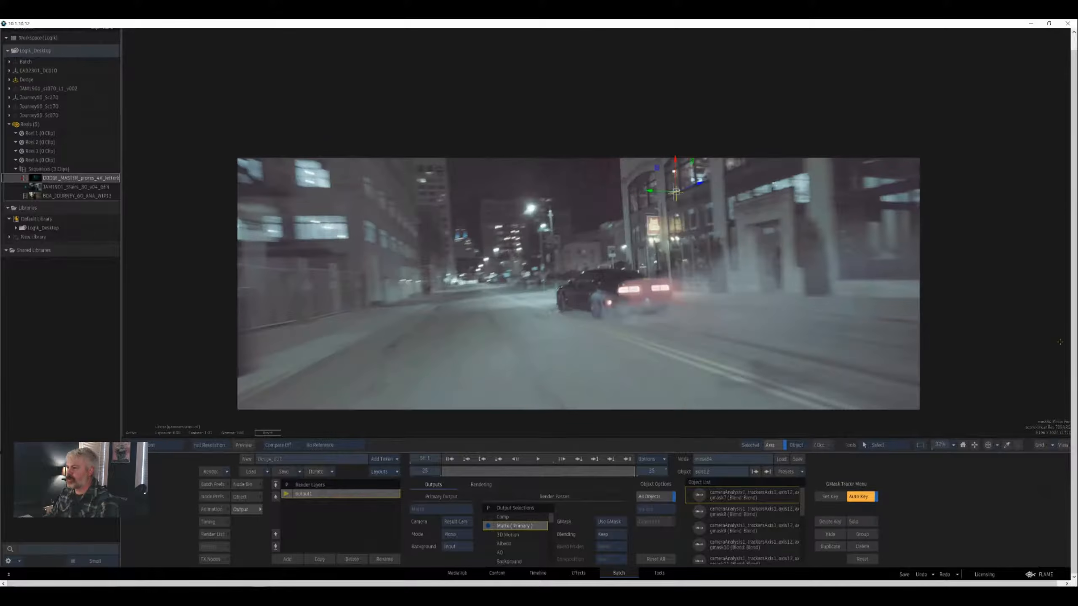
- Select the camera analysis node and examine its tracking points over the matte and the shot across the frames
key("Escape")
left_click(1010, 233)
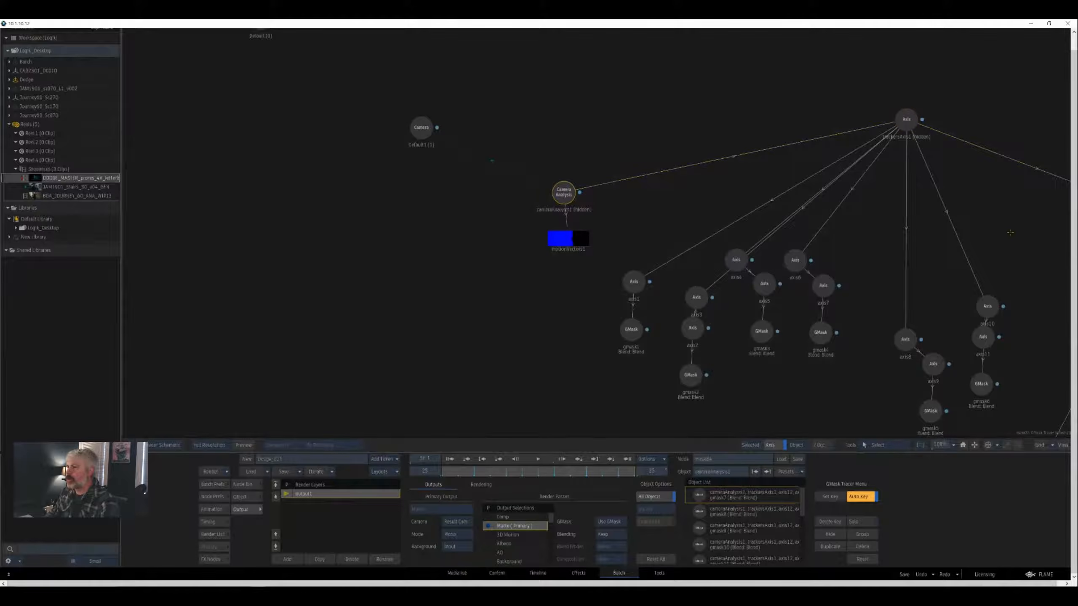
key("F4")
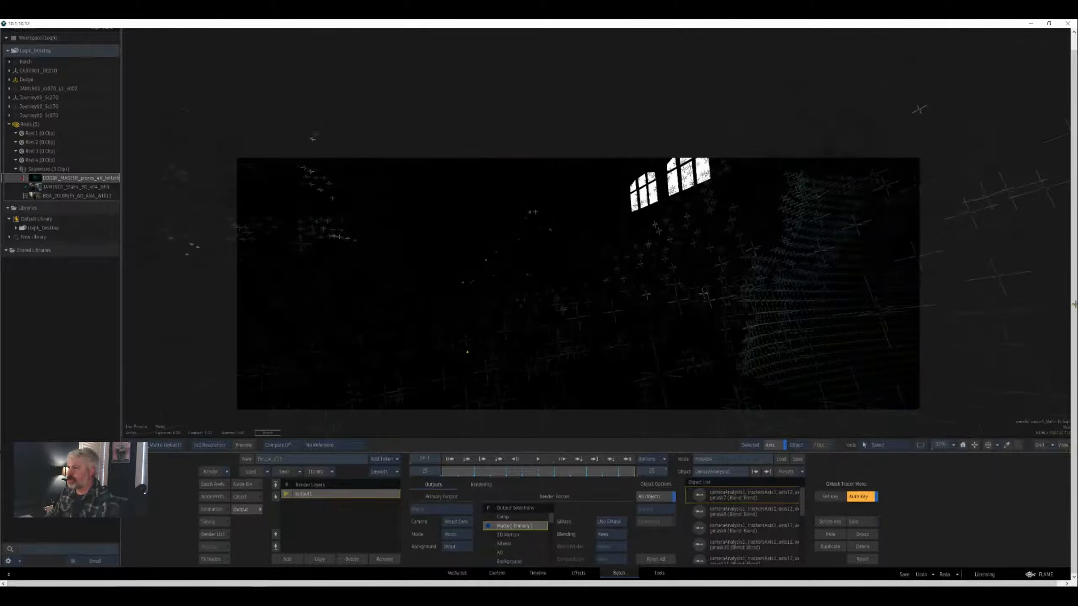
key("F1")
left_click_drag(1000, 337, 968, 471)
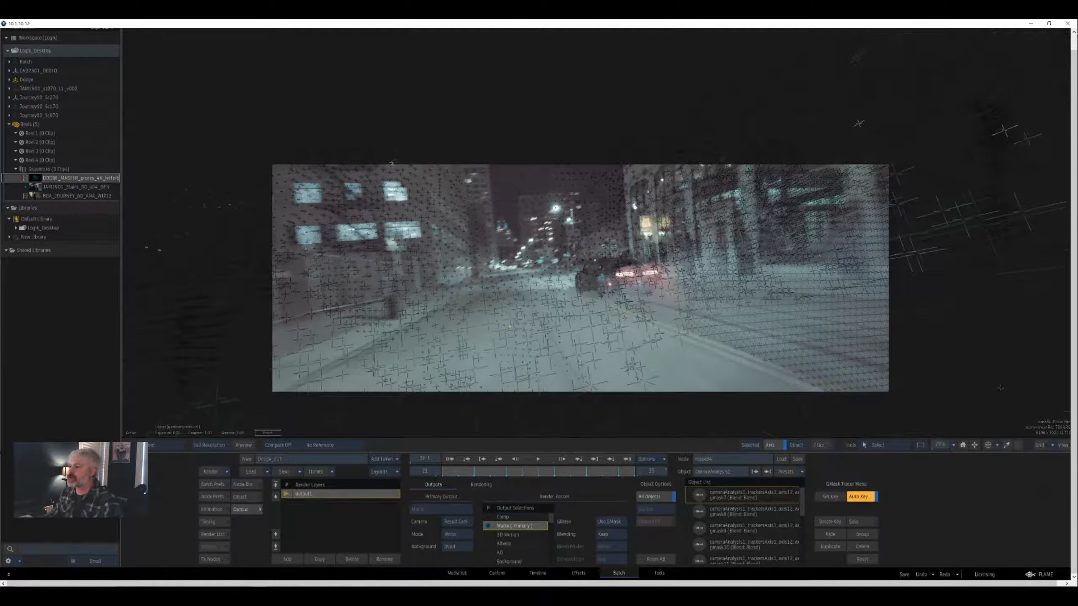
mouse_move(602, 471)
left_mouse_down()
mouse_move(523, 472)
mouse_move(618, 471)
left_mouse_up()
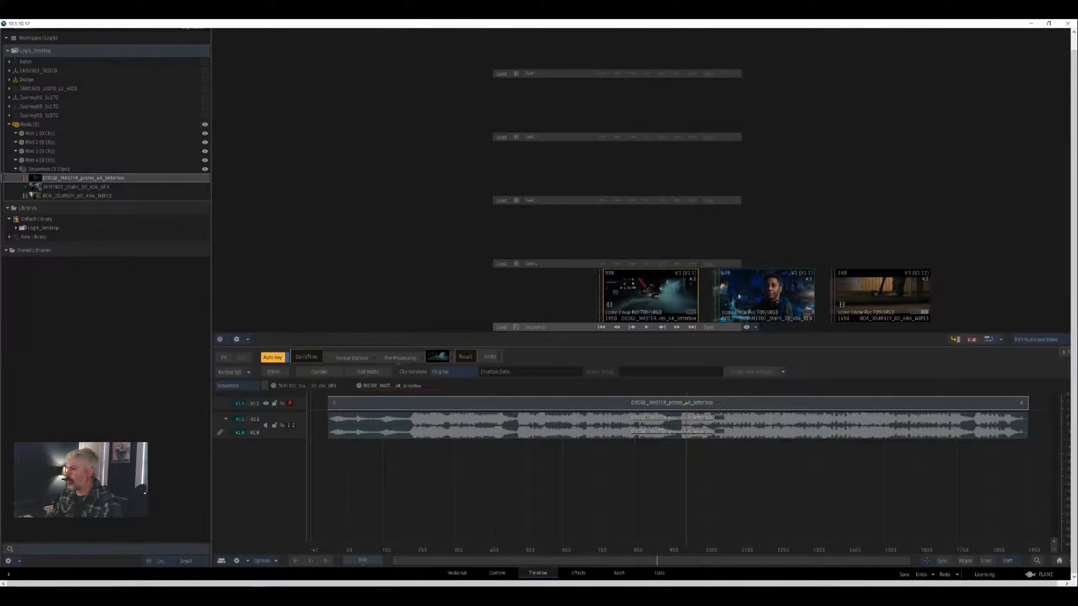
- Open the DODGE_MASTER promo sequence in the timeline player
key("Down")
left_click(493, 291)
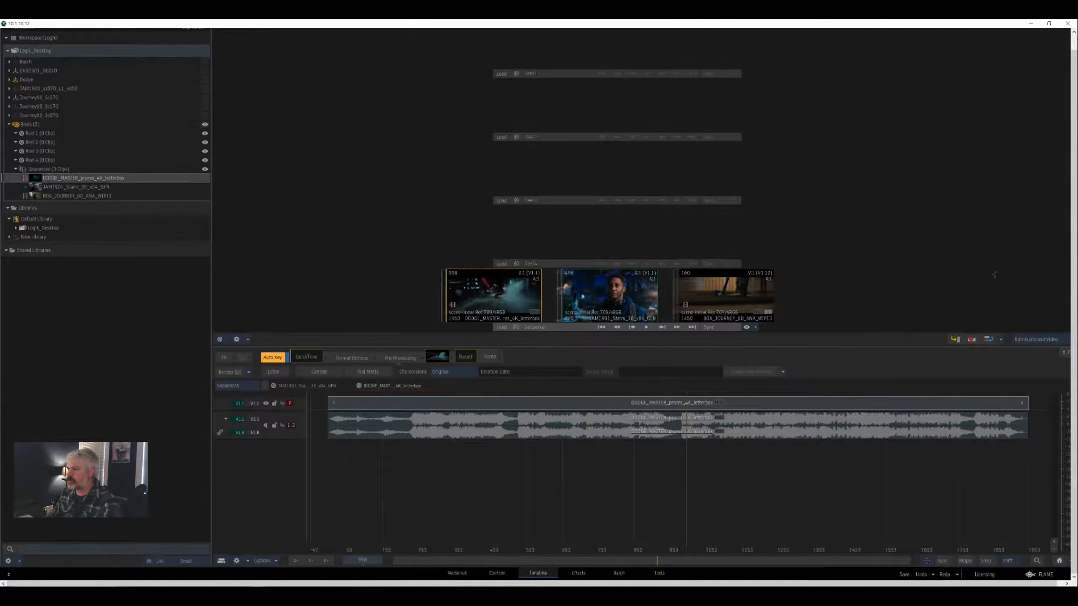
right_click(494, 281)
left_click(496, 201)
key("grave")
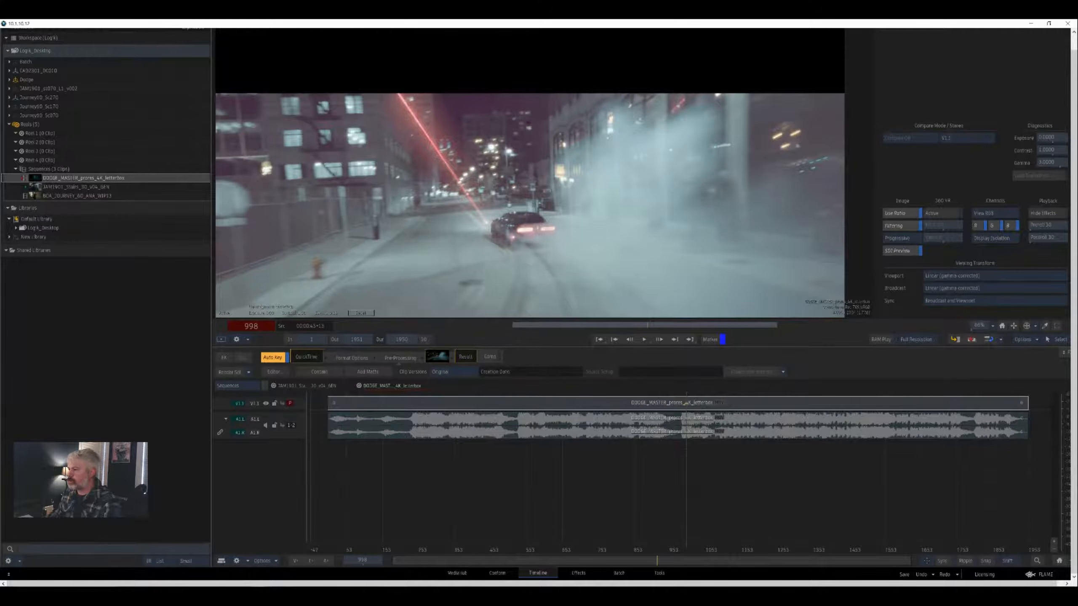
- Go to frame 655 of the sequence, reset the viewer's image adjustments, fit the image and review the laser shot up to frame 672
left_click_drag(686, 489, 562, 488)
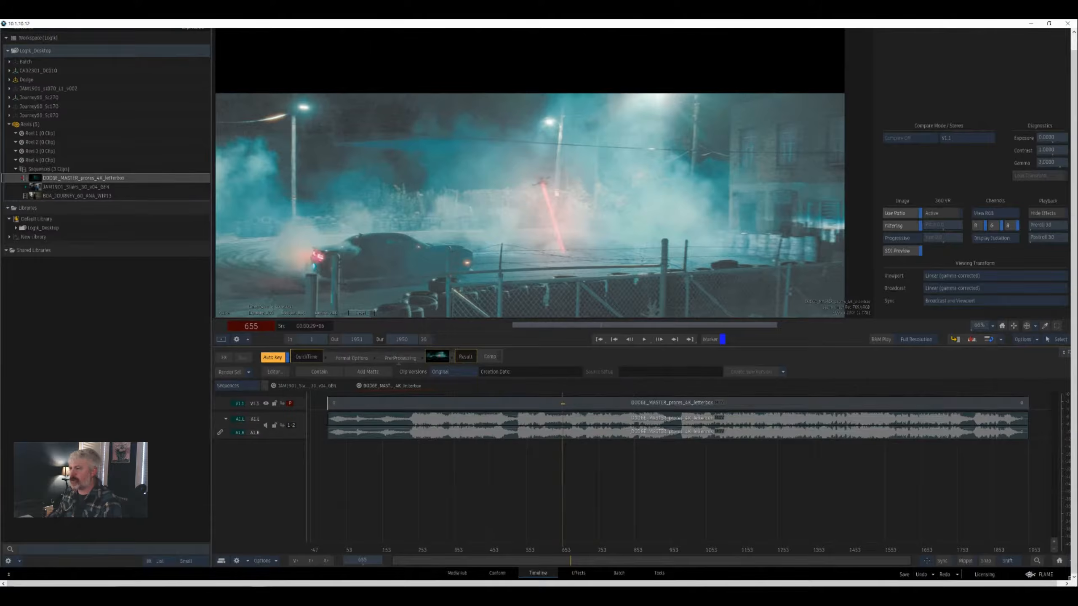
left_click(361, 313)
left_click(1002, 326)
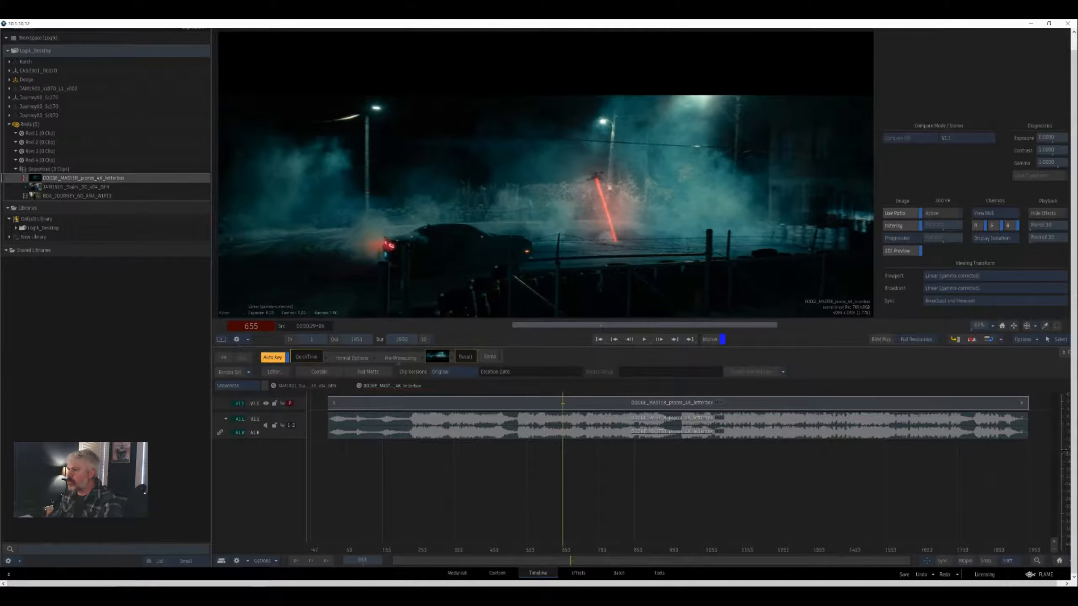
mouse_move(562, 488)
left_mouse_down()
mouse_move(544, 488)
mouse_move(575, 488)
mouse_move(562, 489)
left_mouse_up()
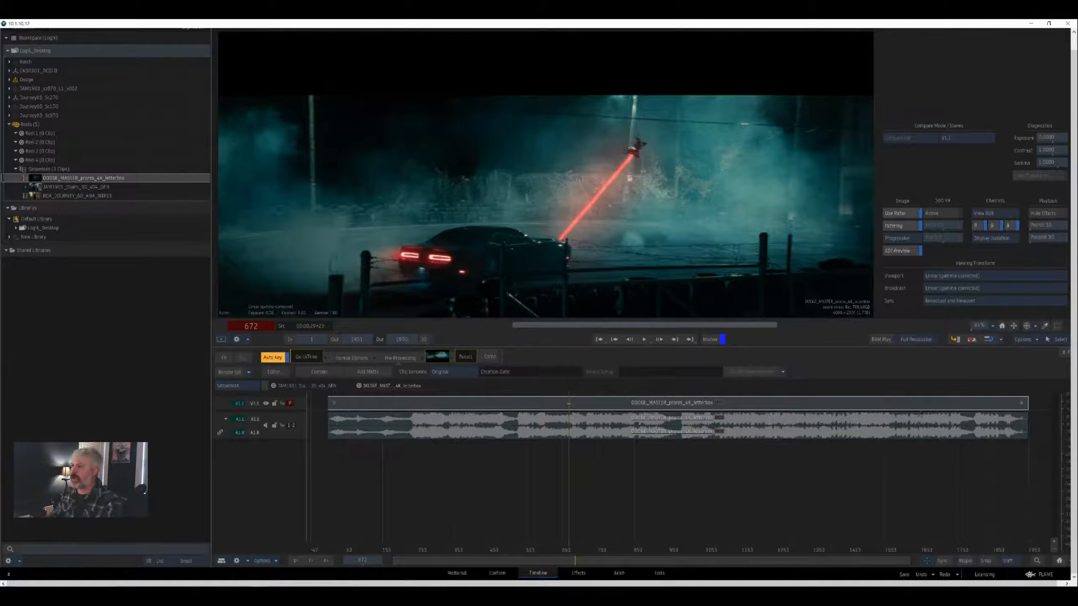
- Scrub the laser shot forward to frame 675 and back to frame 663
mouse_move(568, 488)
left_mouse_down()
mouse_move(556, 488)
mouse_move(570, 488)
left_mouse_up()
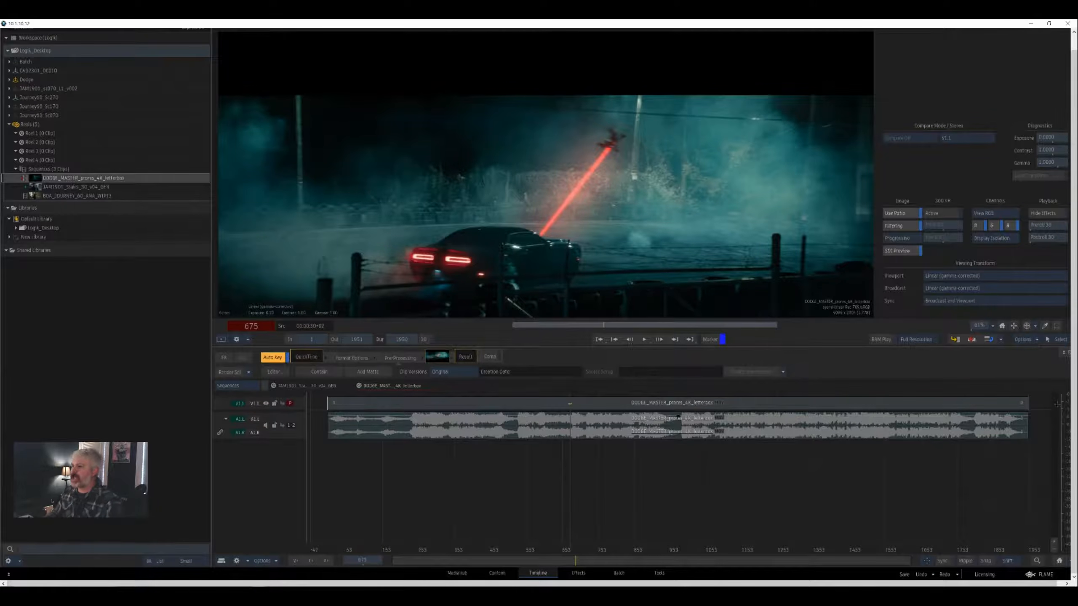
left_click_drag(570, 488, 567, 489)
key("Left")
key("Left")
key("Left")
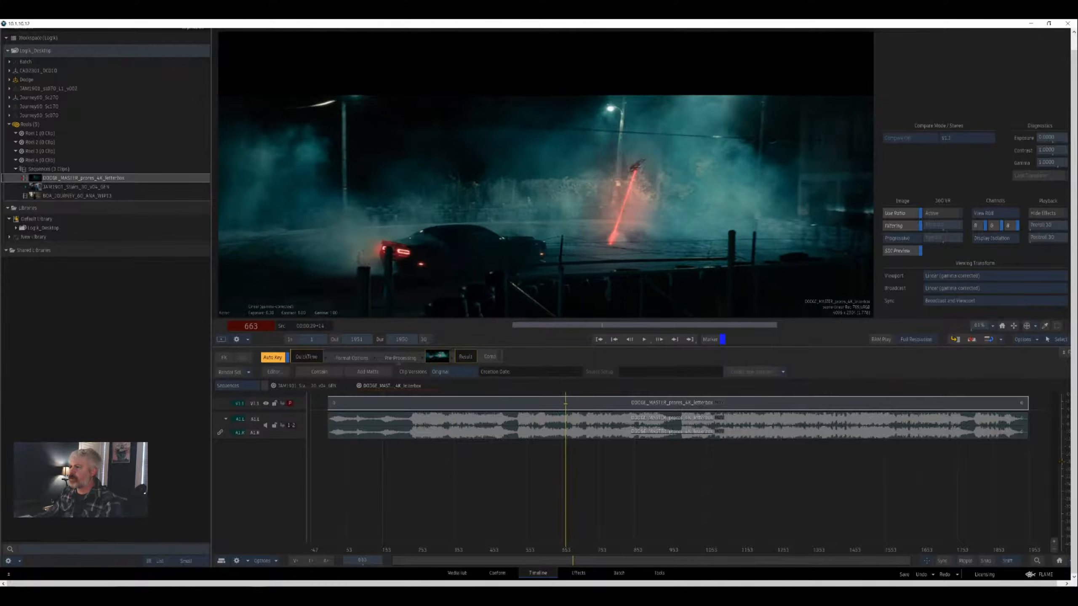
- Examine the laser beam and its glow on the ground up close, stepping back to frame 660
scroll(627, 198, "up", 5)
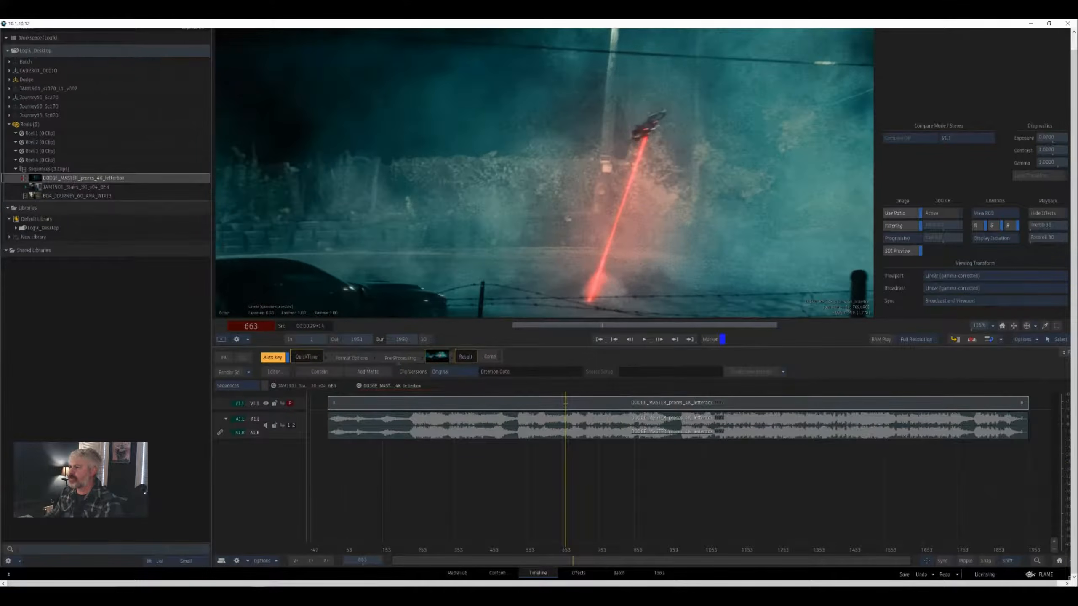
key("Left")
key("Left")
key("Left")
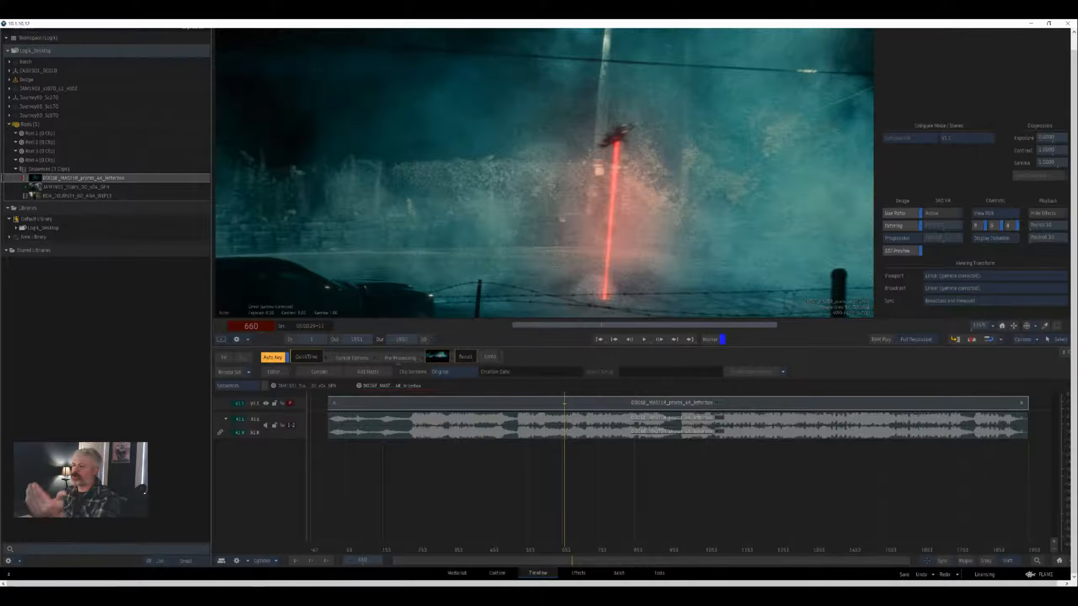
mouse_move(1072, 462)
left_mouse_down()
mouse_move(1031, 458)
mouse_move(1064, 455)
mouse_move(1023, 469)
mouse_move(1047, 451)
mouse_move(1077, 451)
mouse_move(1068, 448)
left_mouse_up()
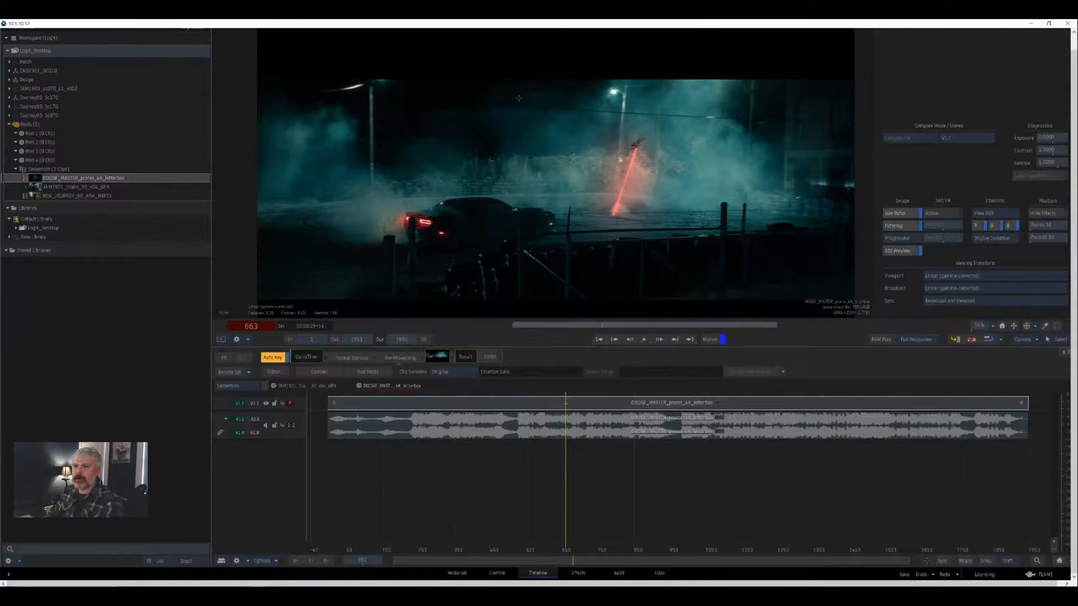
- Open the Journey60_Sc270 batch and view the SC270_comp_v001 clip feeding the golf_ball_PaintOut group
double_click(39, 98)
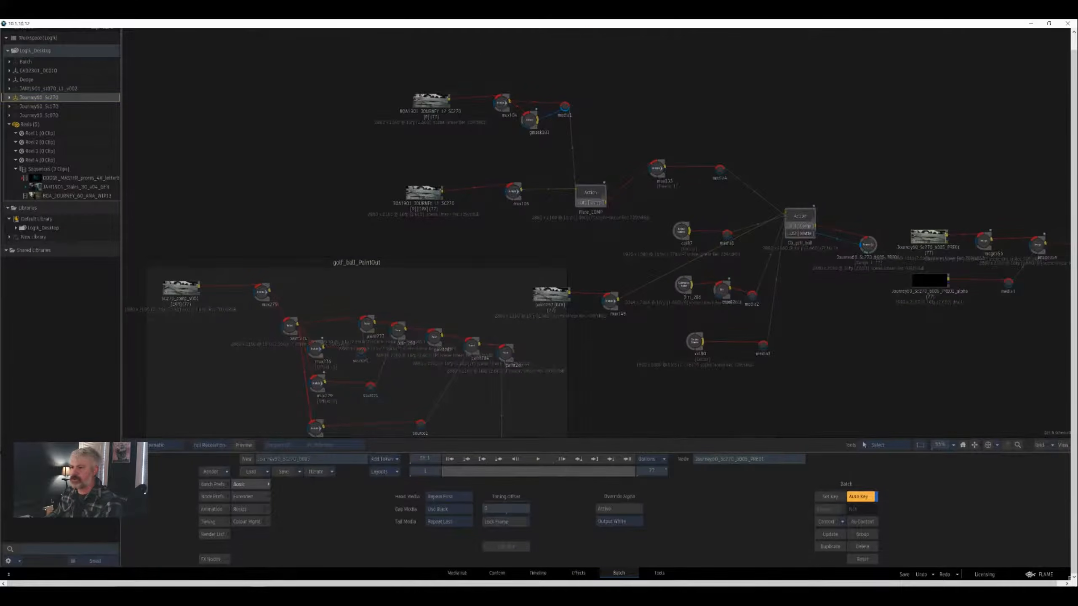
left_click_drag(745, 305, 810, 236)
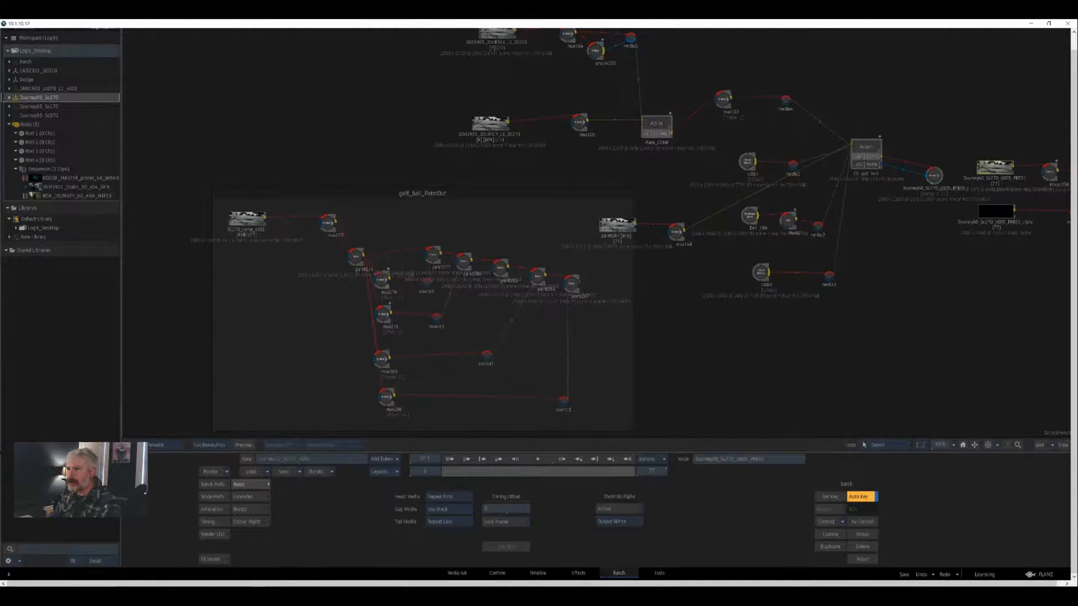
left_click(247, 219)
key("F4")
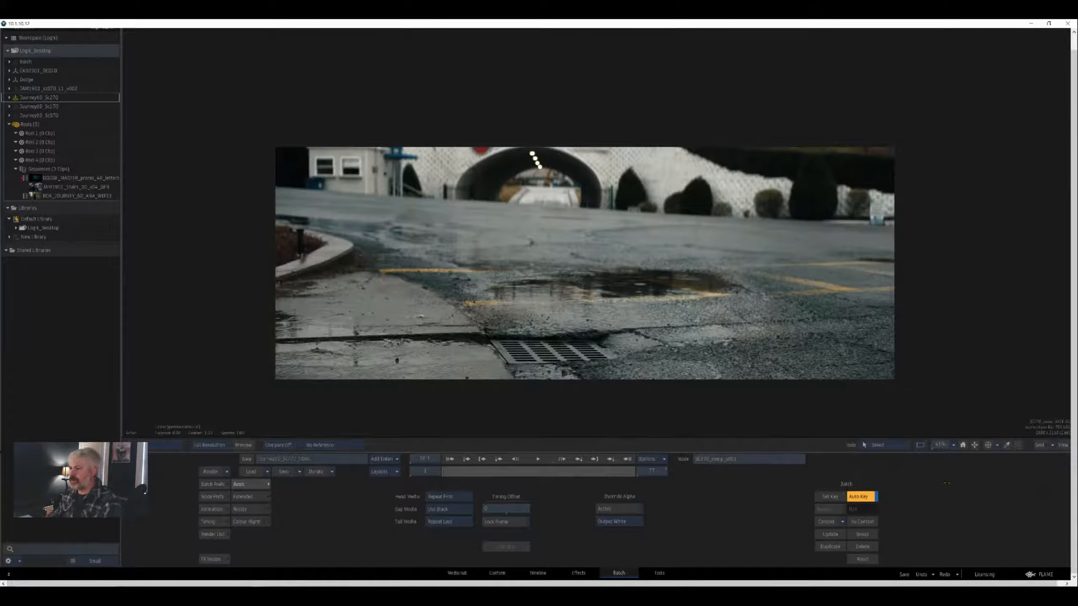
key("Escape")
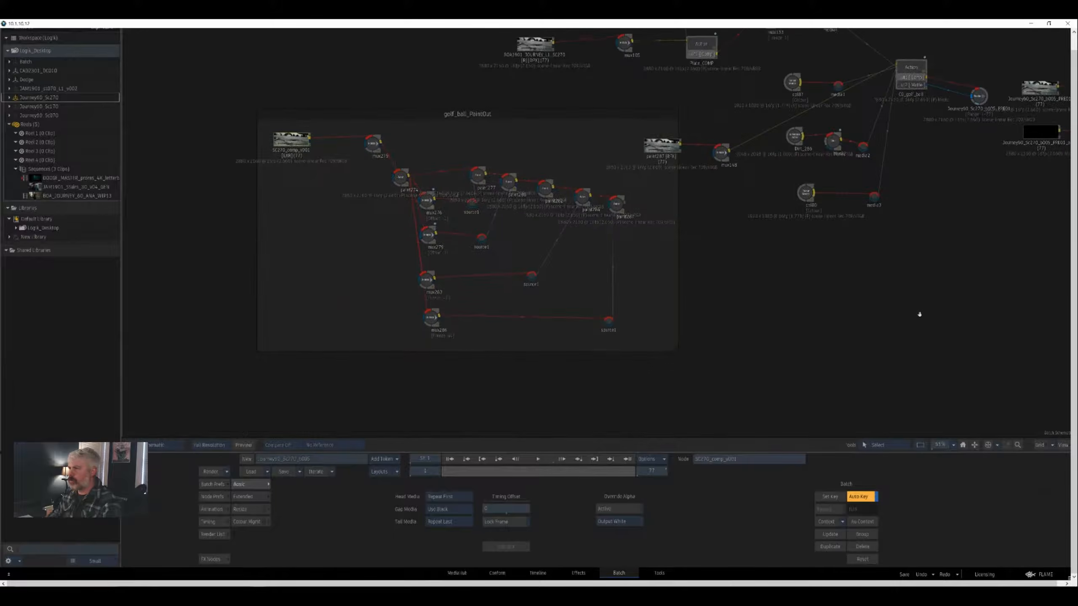
- View and play the BOA1901_JOURNEY_L1_SC270 source clip that feeds the Plate_COMP Action
left_click_drag(1036, 139, 1035, 182)
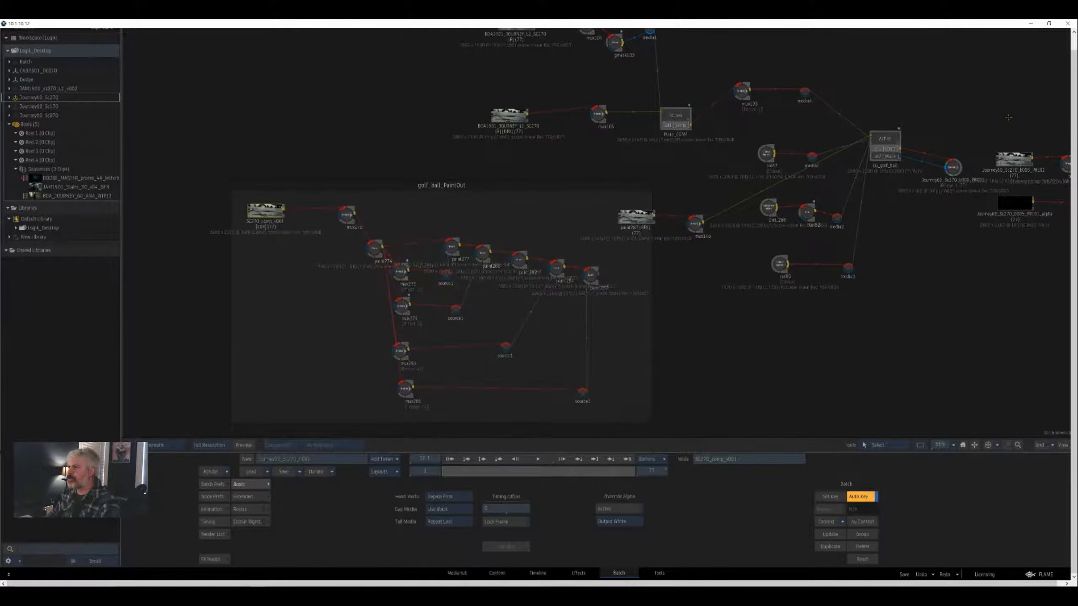
left_click(509, 116)
key("F4")
key("space")
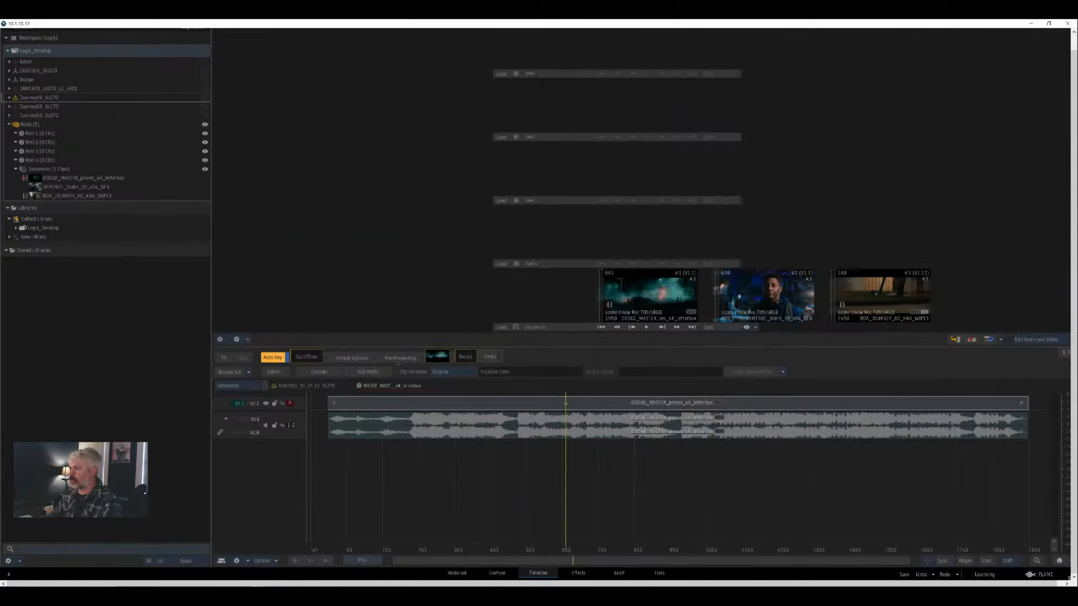
- Open the BOA_JOURNEY_60_ANA_WIP13 sequence in the timeline player
right_click(908, 296)
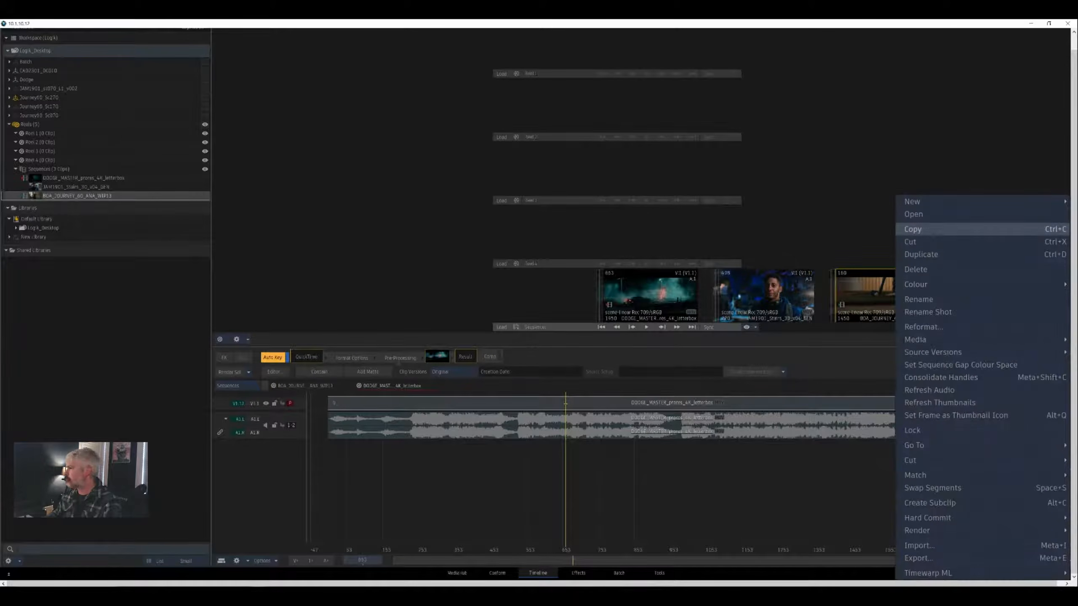
left_click(912, 215)
double_click(802, 296)
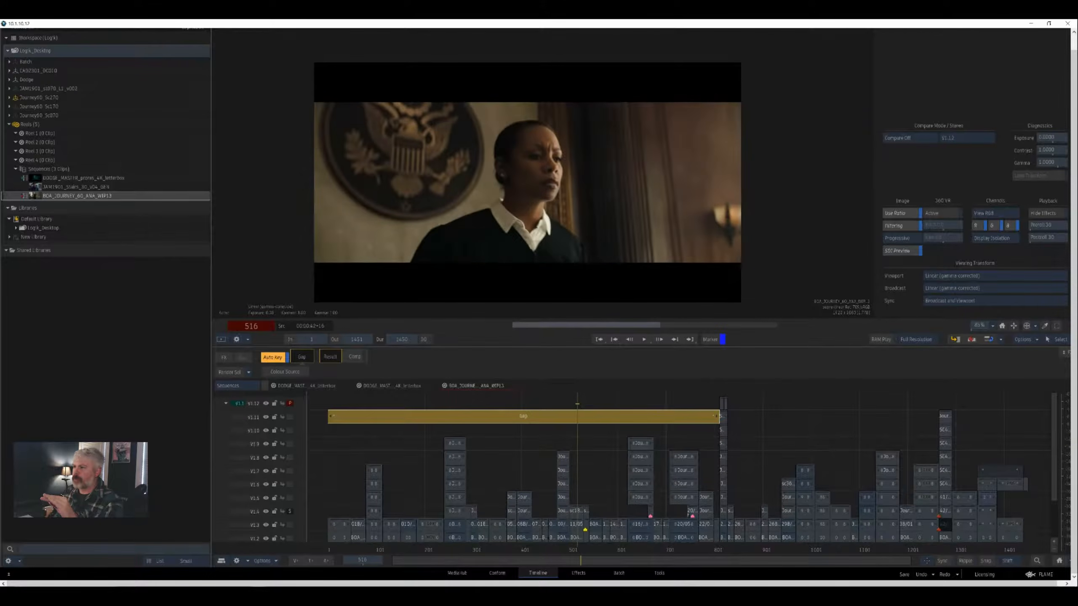
- Play the Journey sequence back and forth around the road and tunnel shot, ending at frame 755
key("j")
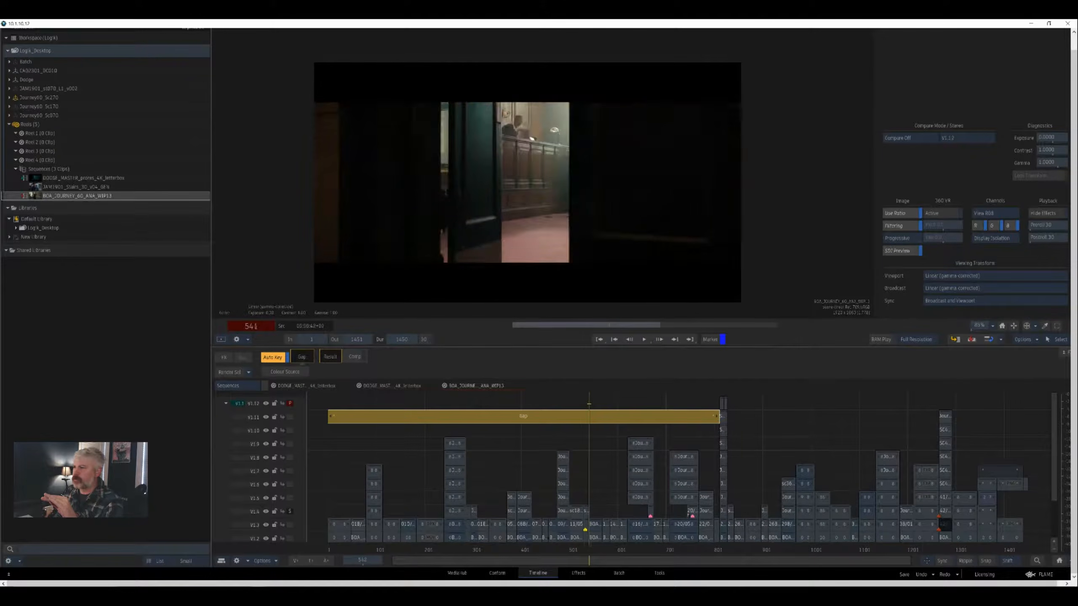
key("l")
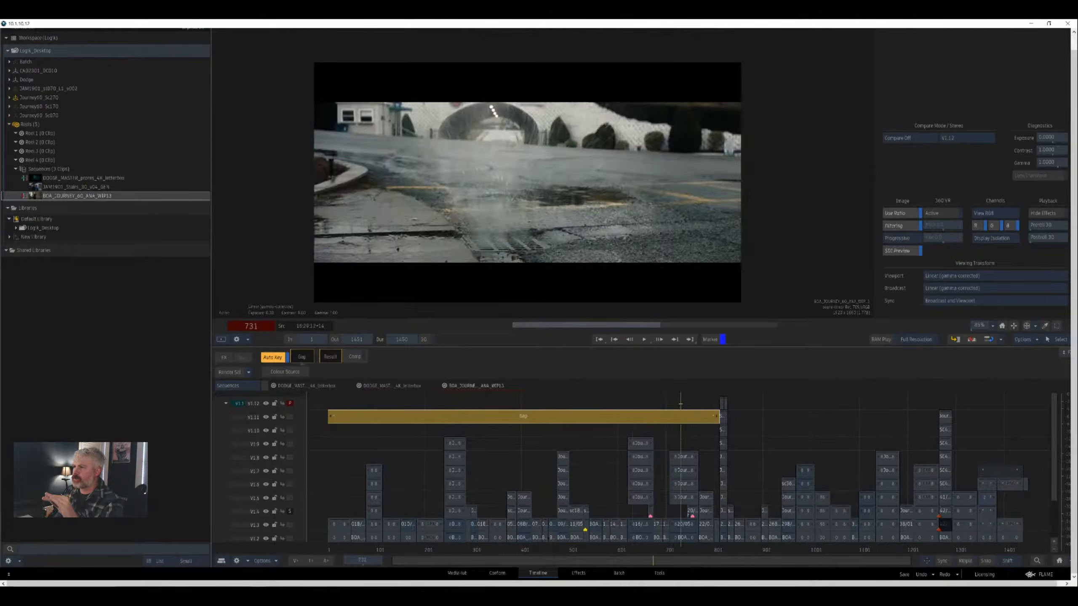
key("j")
key("l")
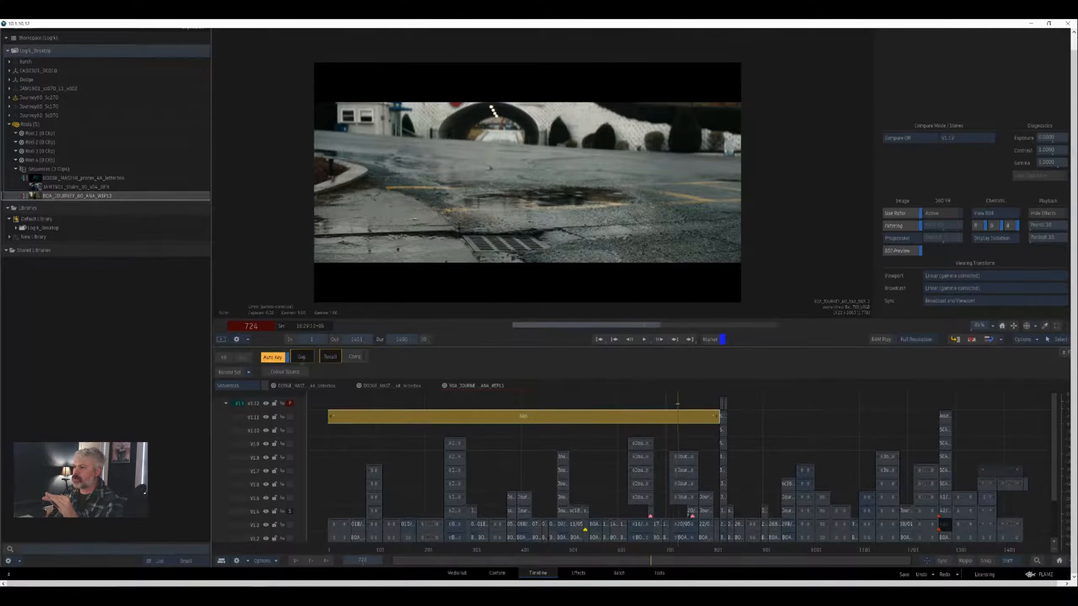
key("j")
key("l")
key("j")
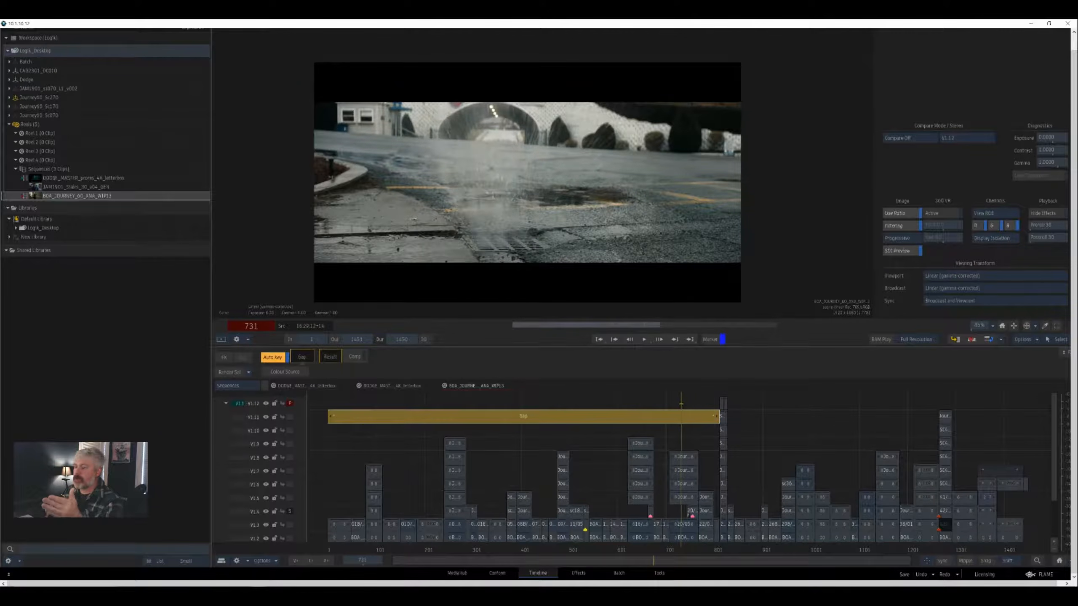
key("Left")
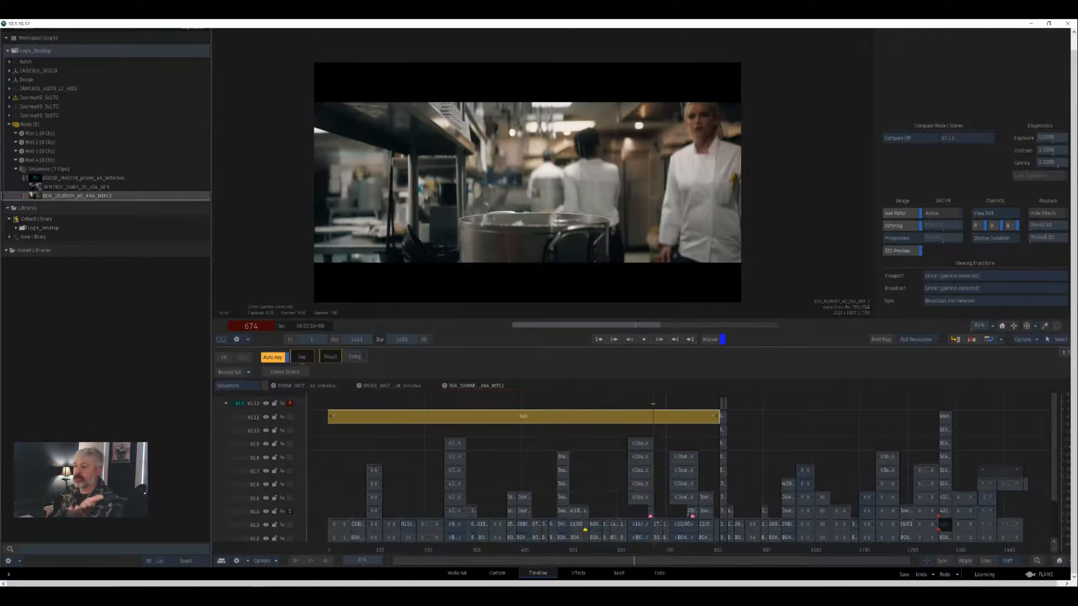
key("Right")
key("Left")
key("Left")
key("l")
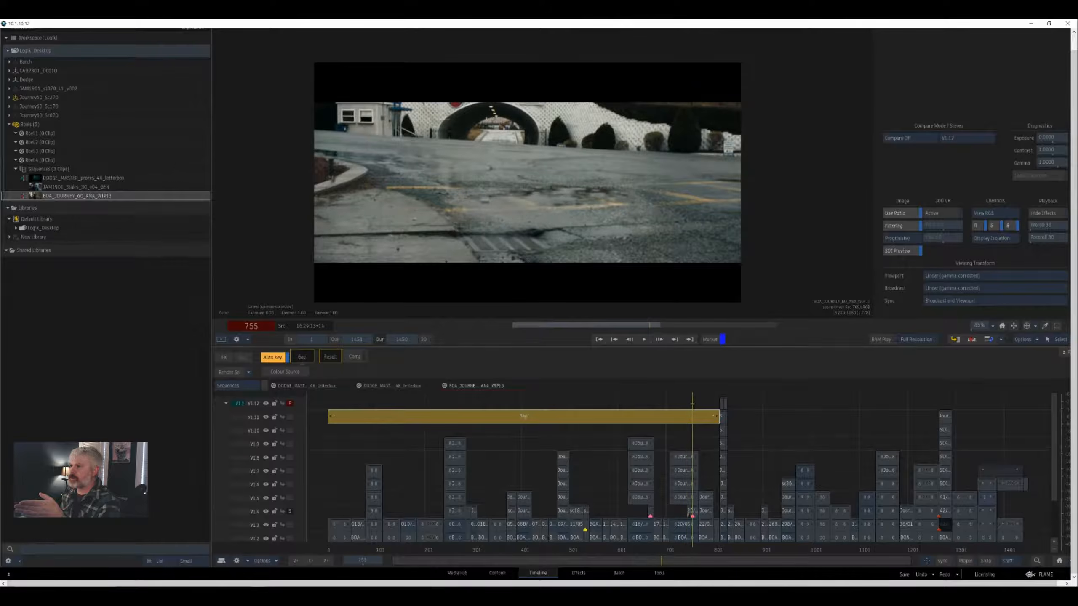
- Examine the puddle and road up close, comparing frames from 717 to 760
left_click_drag(535, 170, 545, 191)
key("ctrl+Up")
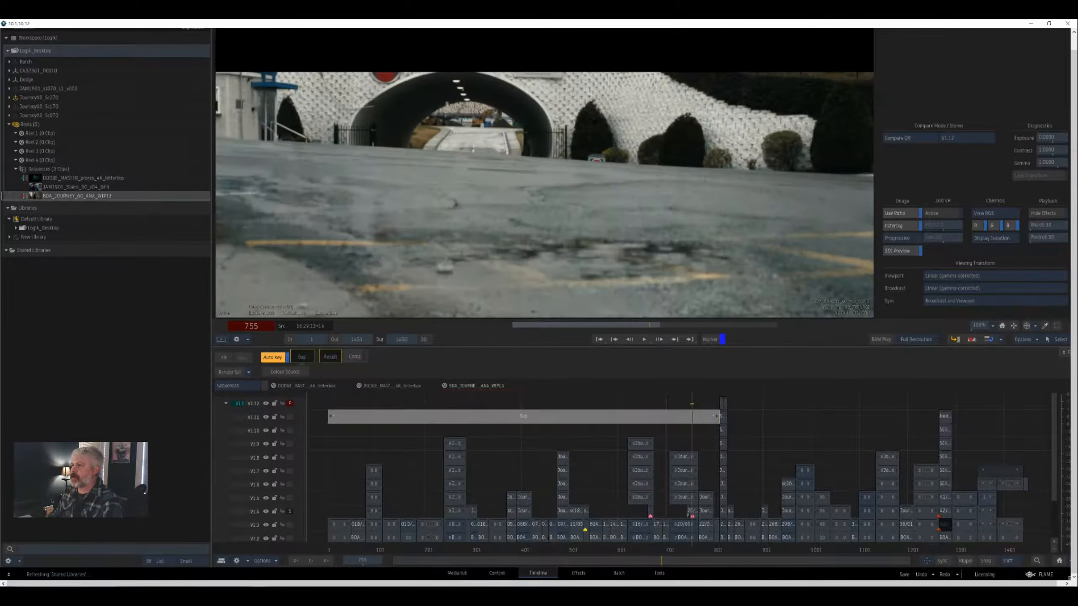
key("Left")
key("Left")
key("Left")
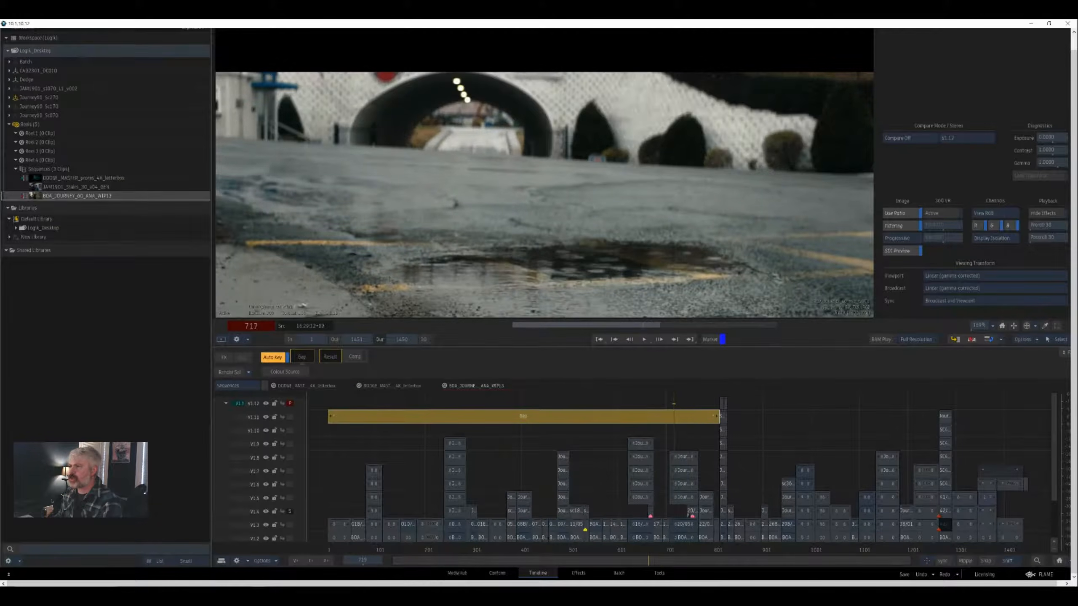
key("Right")
key("Right")
key("Right")
key("Right")
key("Right")
key("Right")
key("Right")
key("Right")
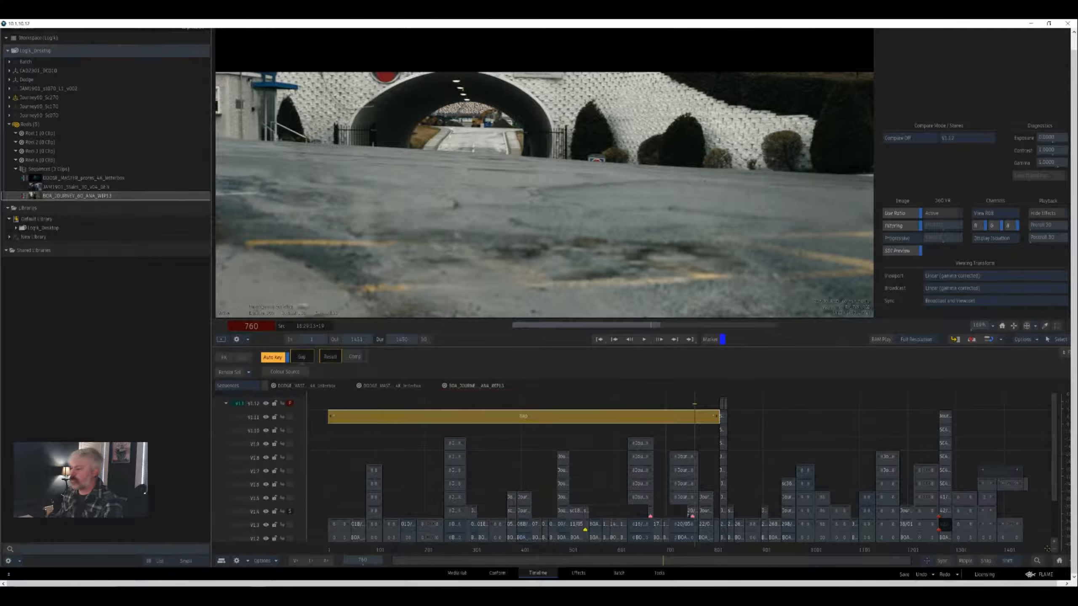
- Return to the Journey60_Sc270 batch, select the CG_golf_ball Action node and play its result
left_click(619, 573)
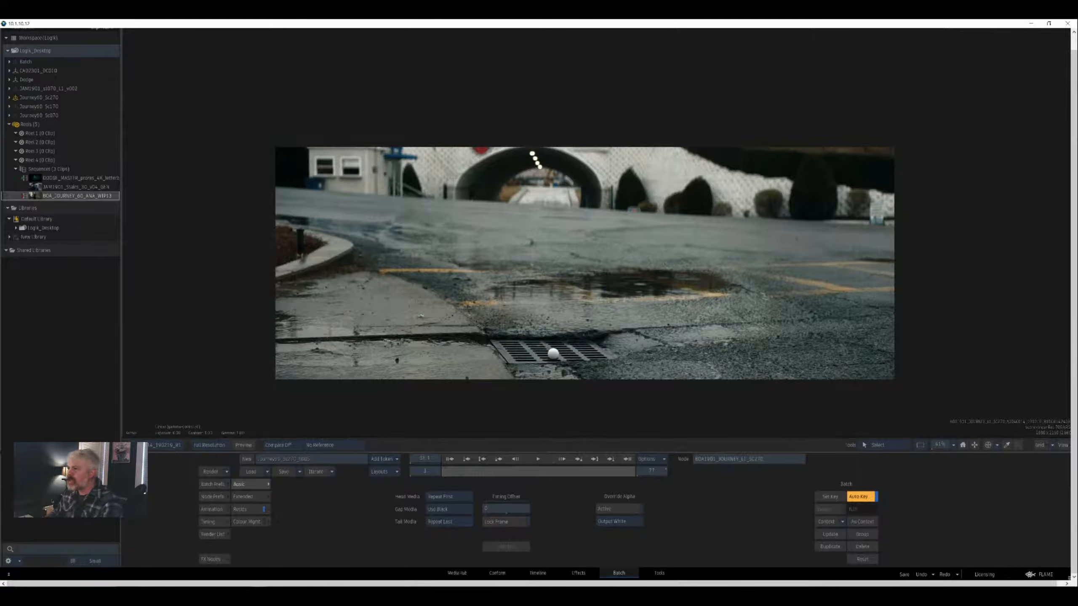
key("Escape")
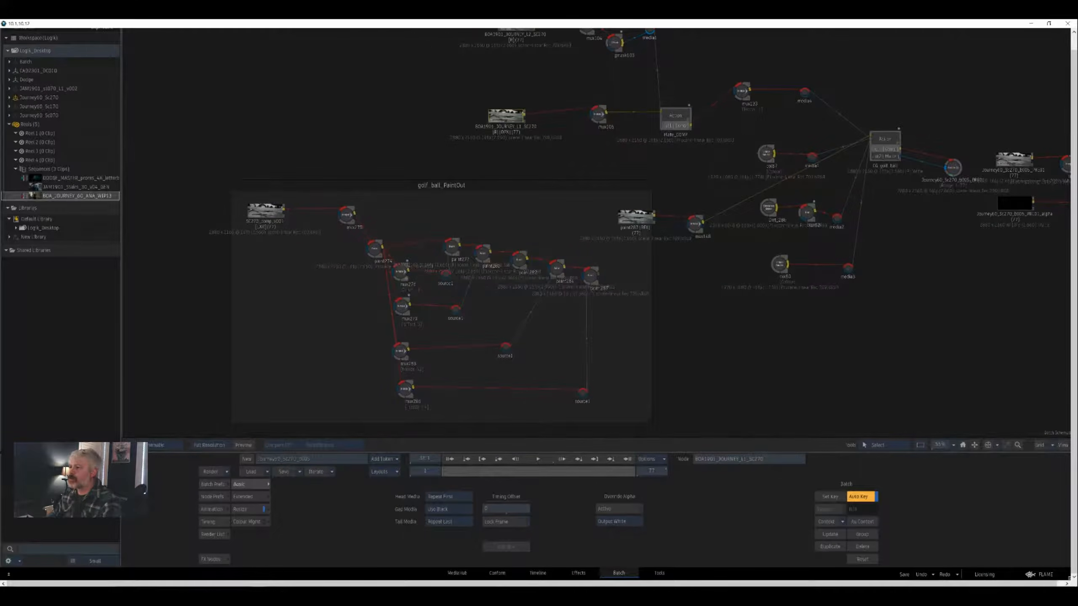
left_click_drag(643, 225, 549, 251)
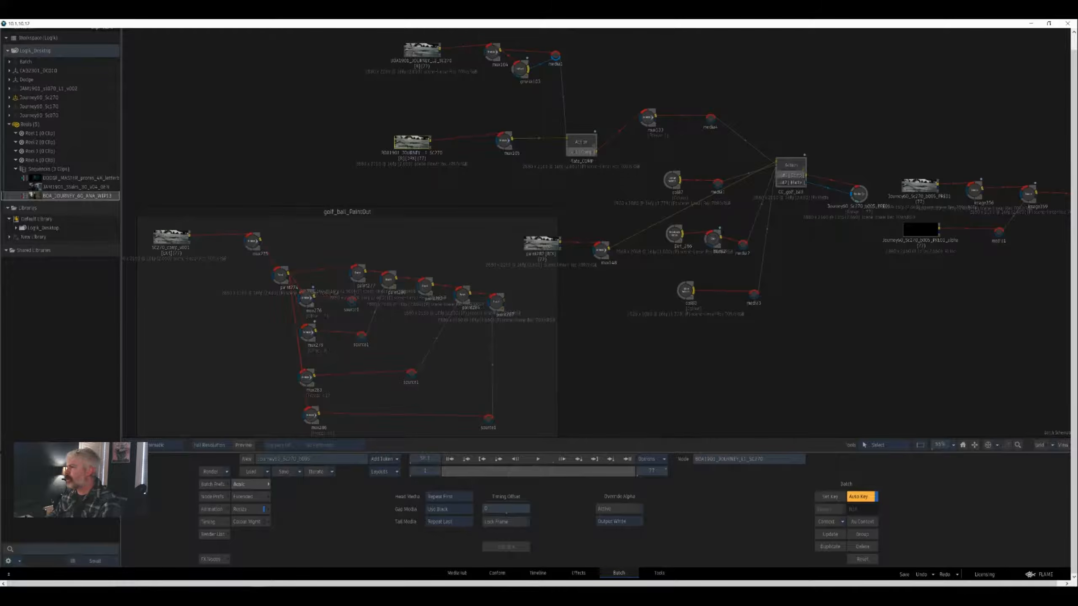
left_click_drag(675, 238, 517, 230)
left_click(633, 157)
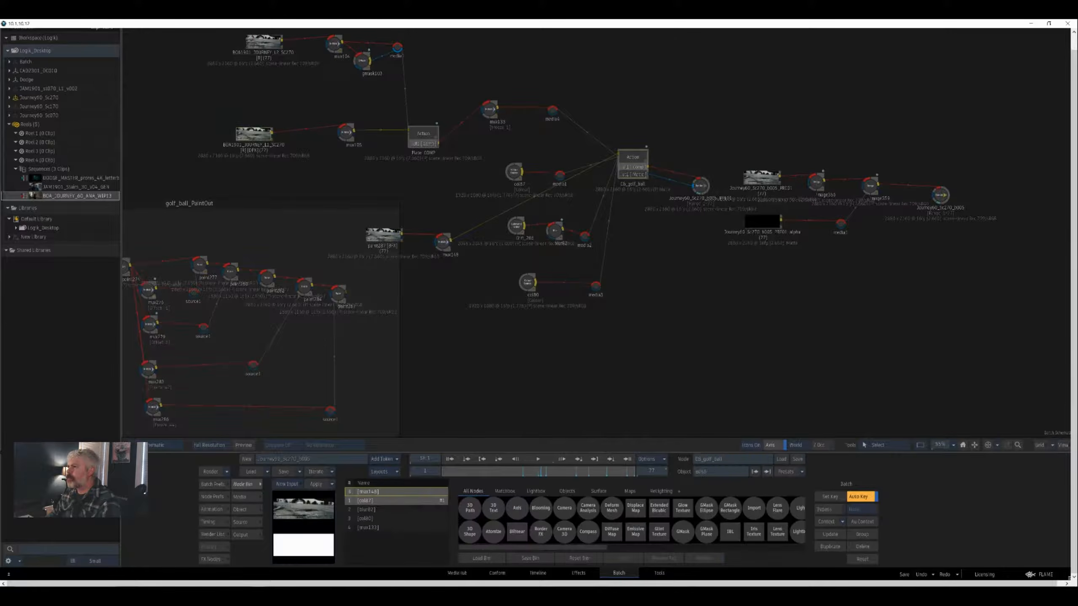
key("F4")
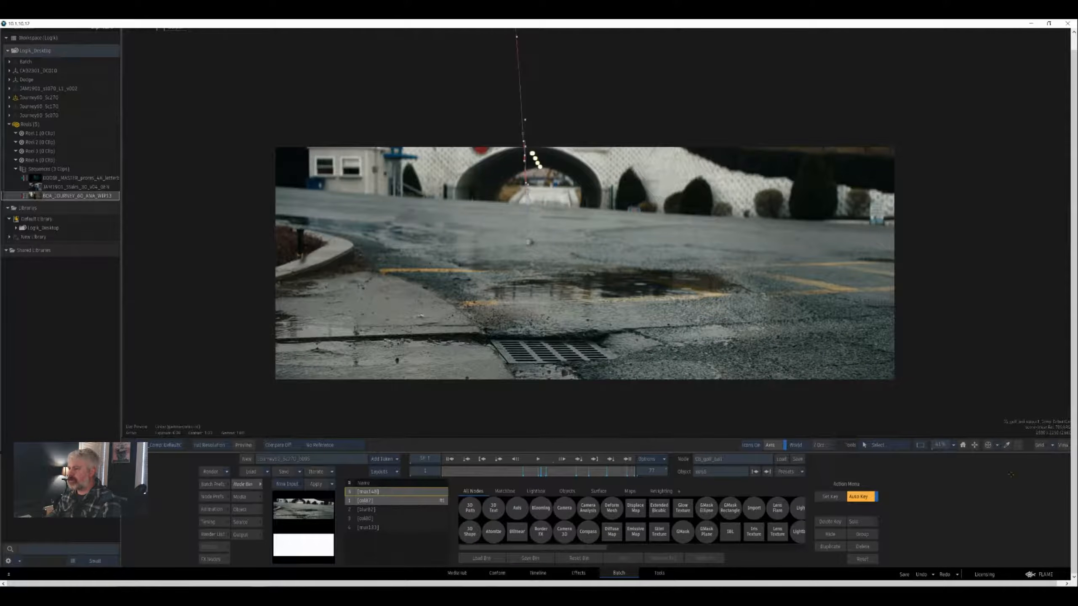
key("space")
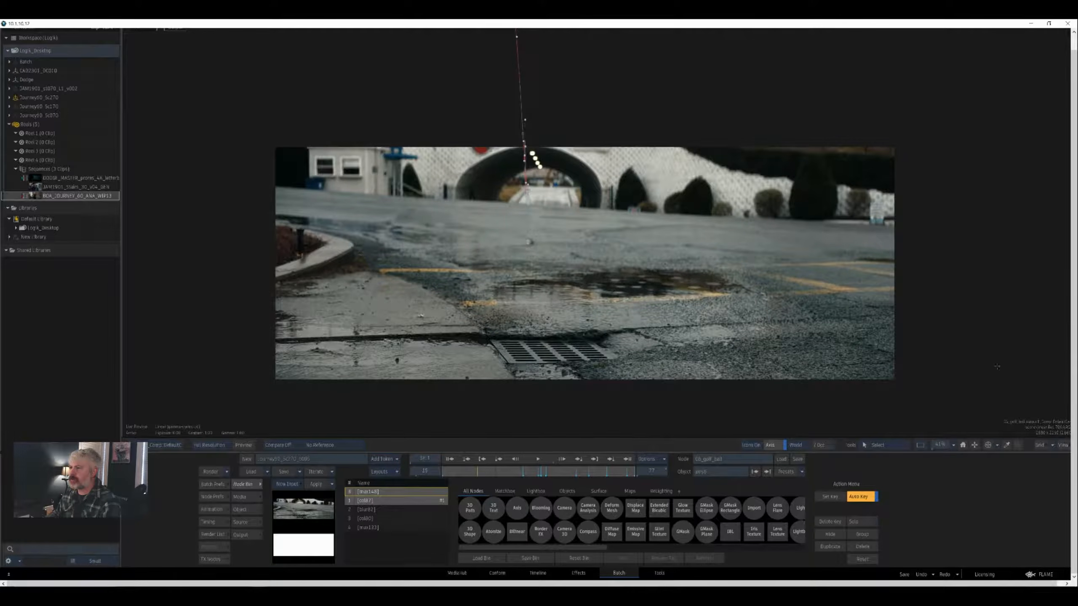
- Select the topmost axis in the CG_golf_ball Action schematic and examine the scene in the 3D view
key("F1")
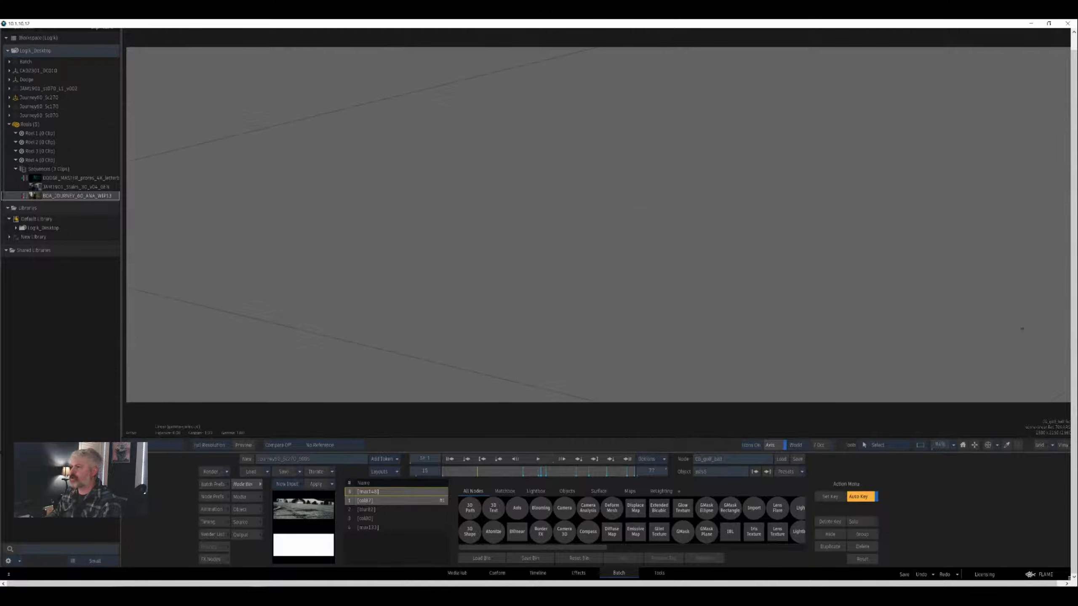
scroll(598, 225, "down", 5)
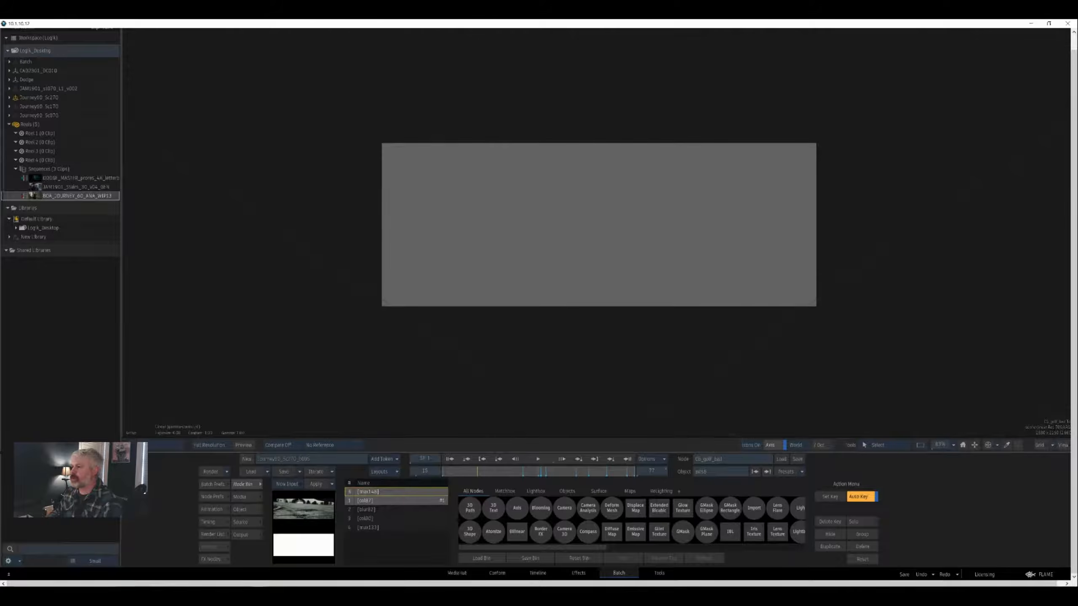
key("F3")
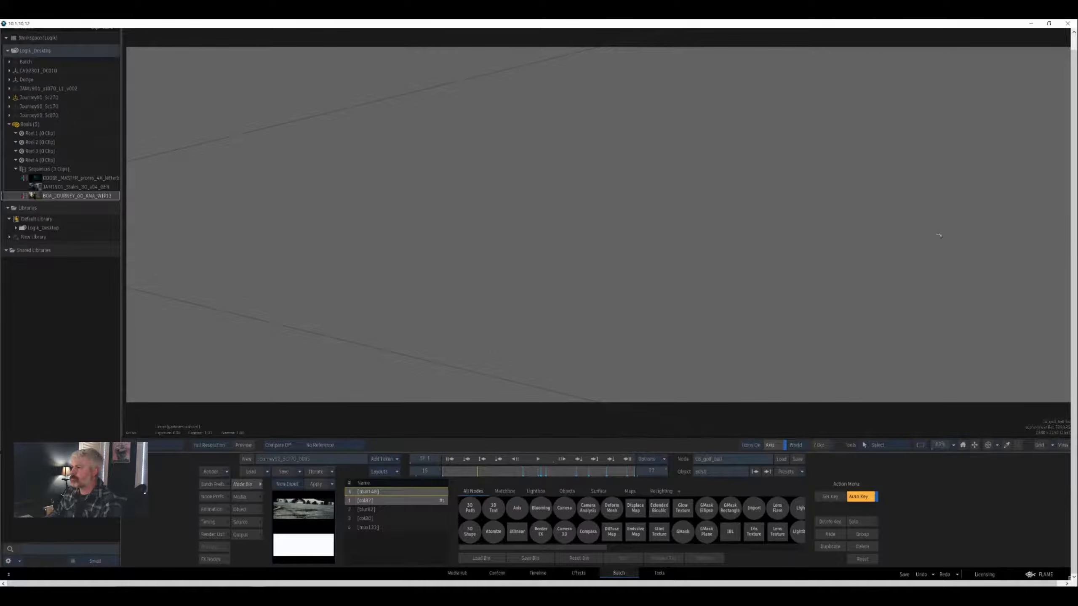
scroll(927, 254, "down", 8)
mouse_move(1072, 202)
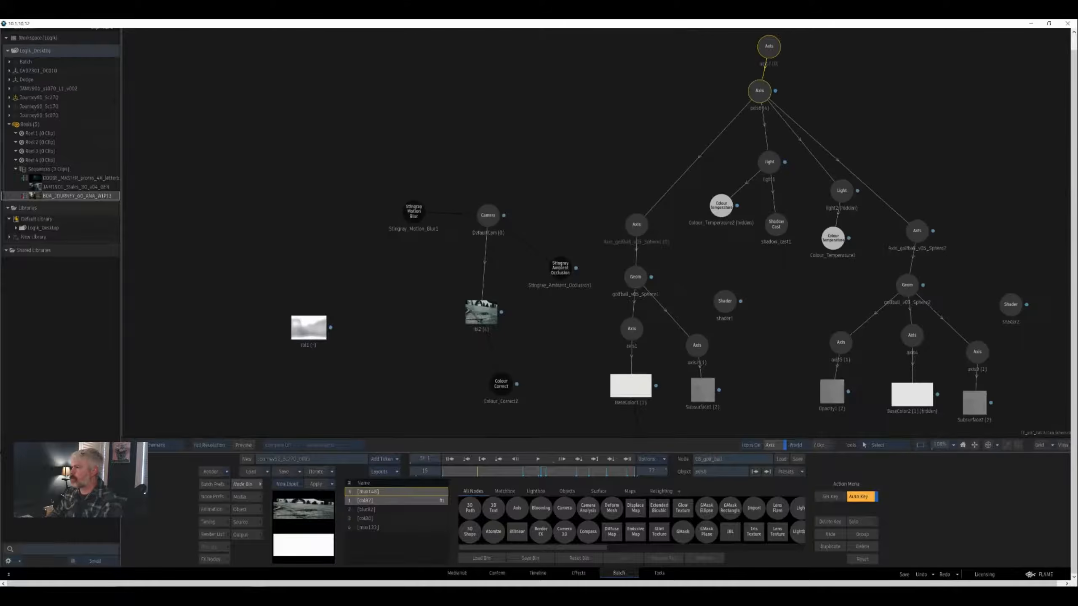
left_click(769, 47)
mouse_move(1072, 202)
left_click_drag(629, 256, 986, 366)
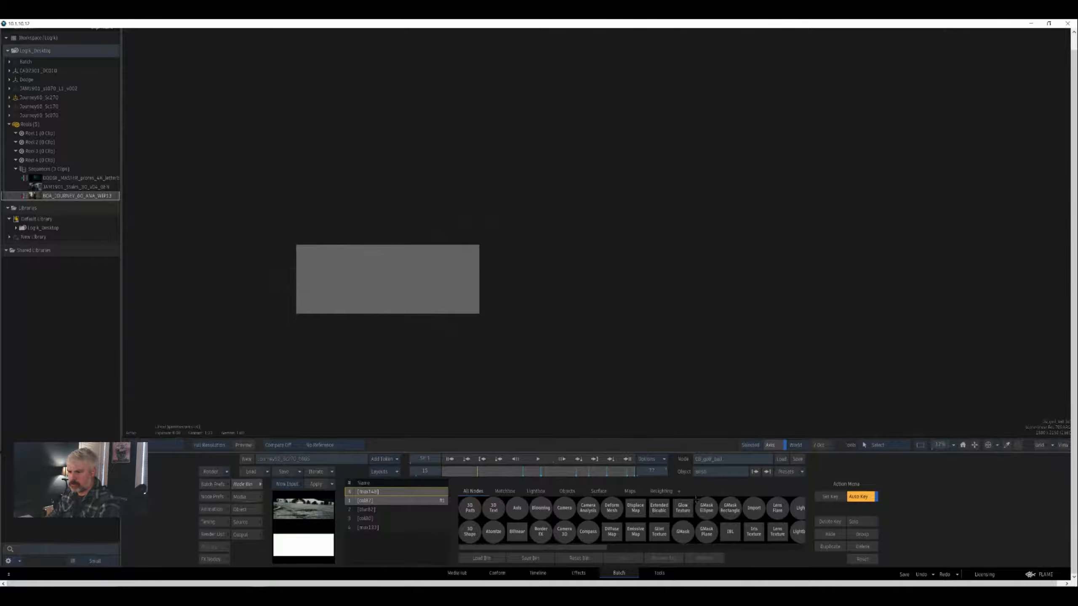
- Change the Far clipping value in the Display preferences of the CG_golf_ball Action node
key("shift+s")
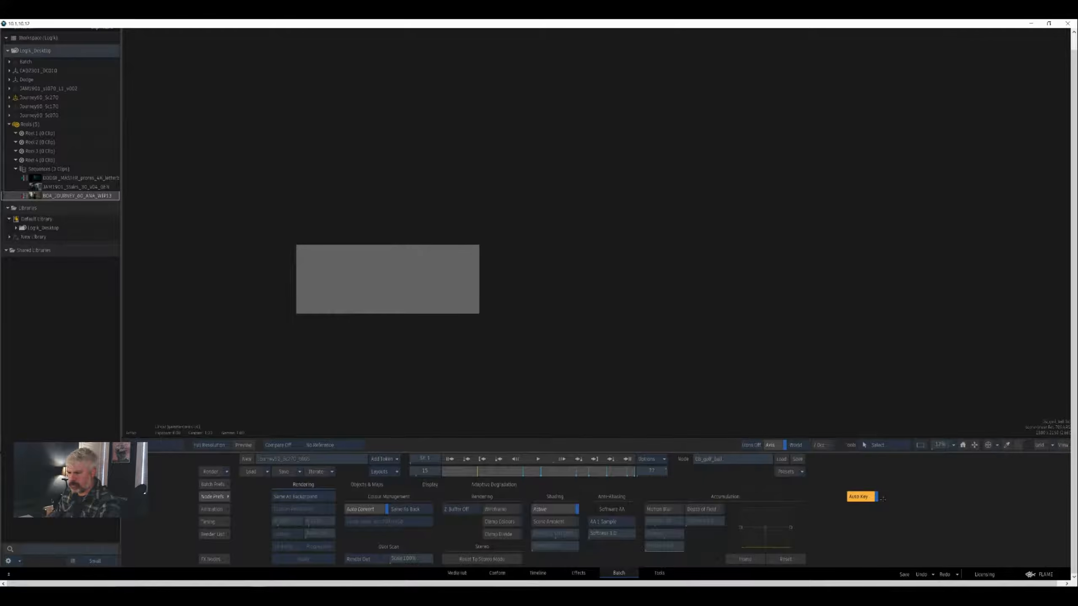
key("shift+s")
key("shift+s")
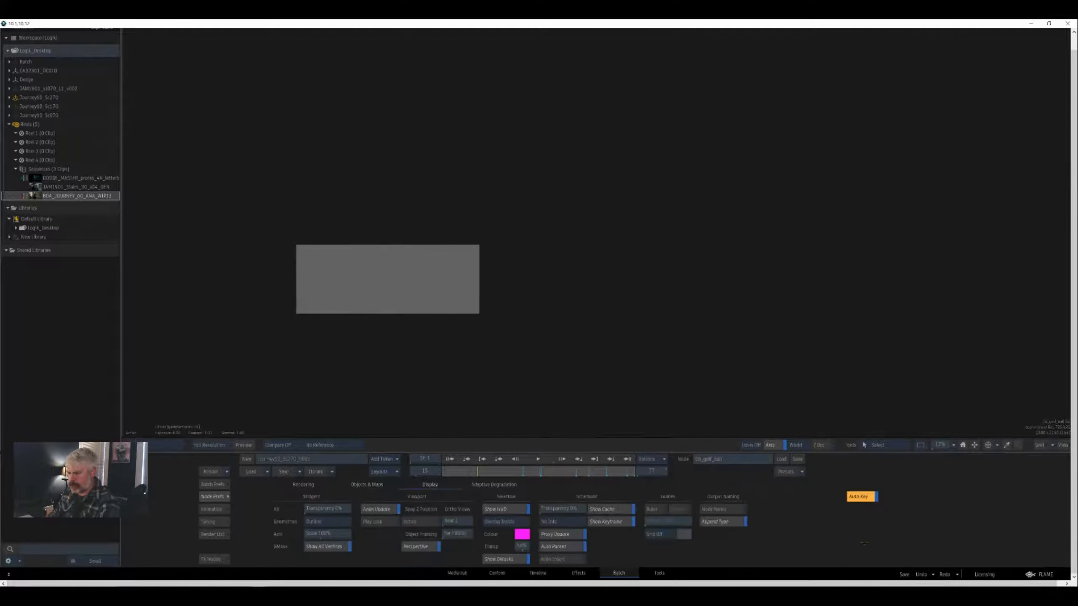
left_click(456, 534)
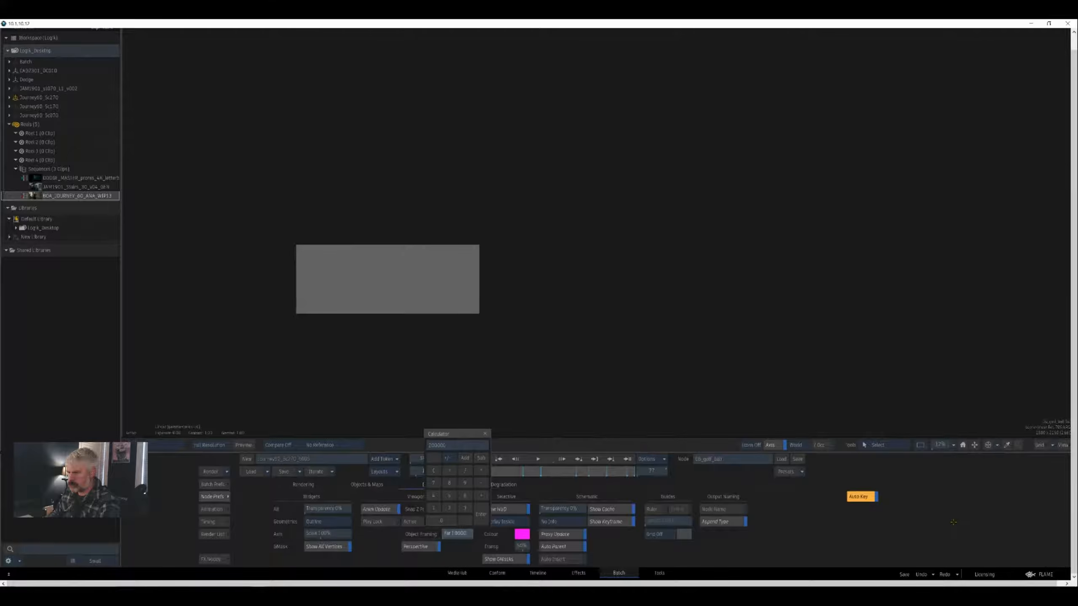
key("Return")
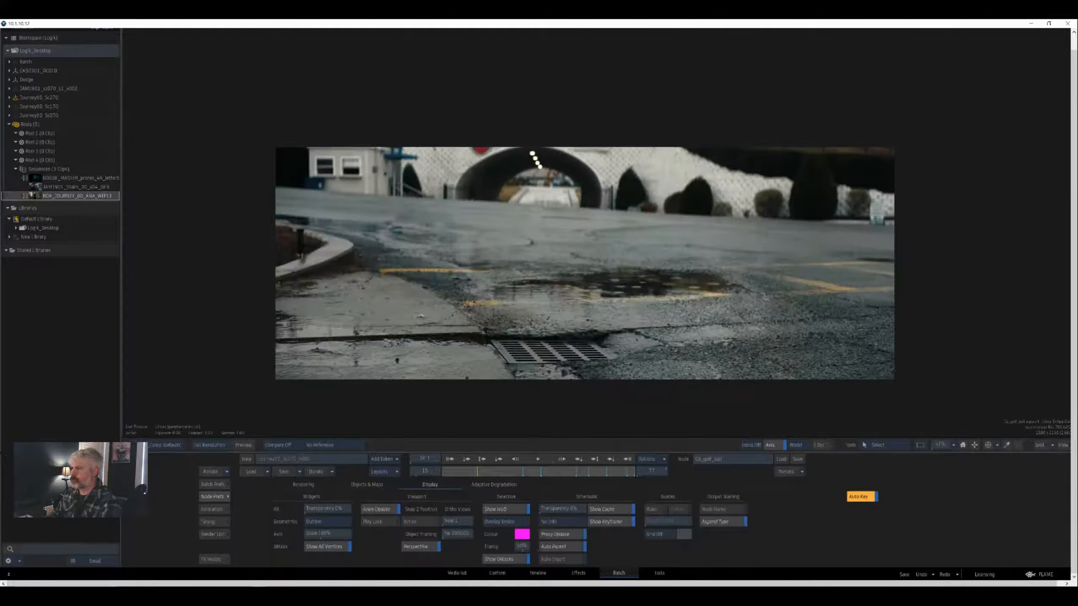
- Check the golf ball's axis hierarchy in the Action schematic and examine the ball's motion path in the orthographic views
key("F4")
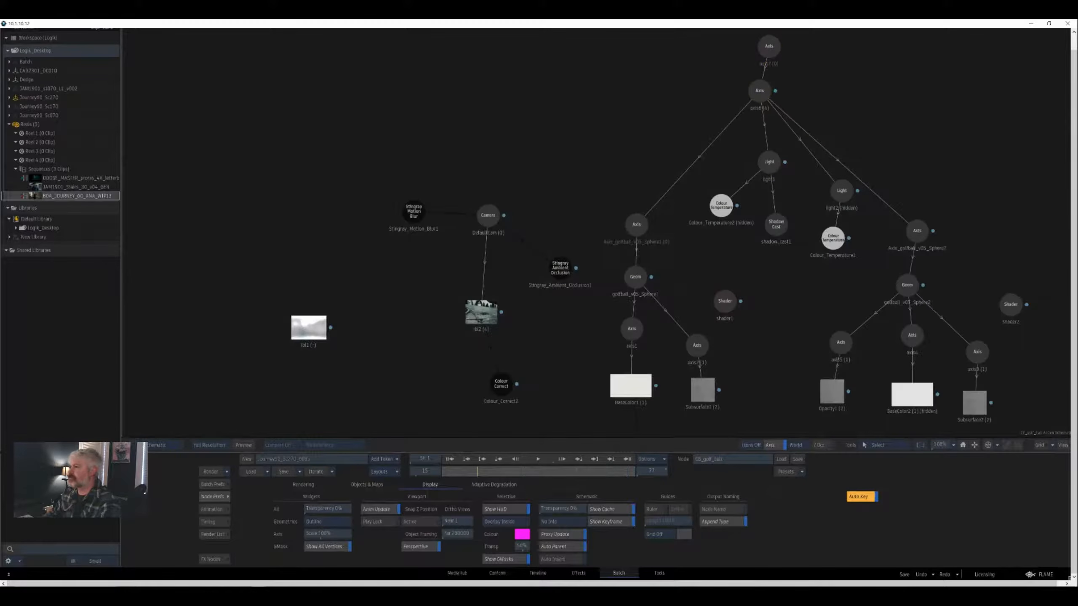
left_click_drag(602, 179, 509, 203)
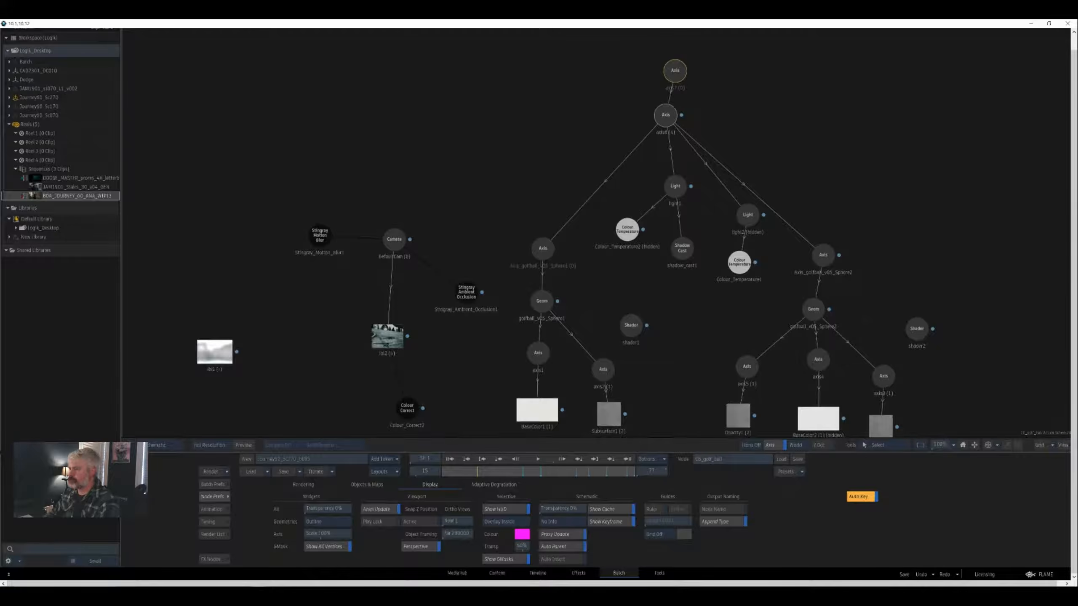
key("F1")
key("F5")
key("F6")
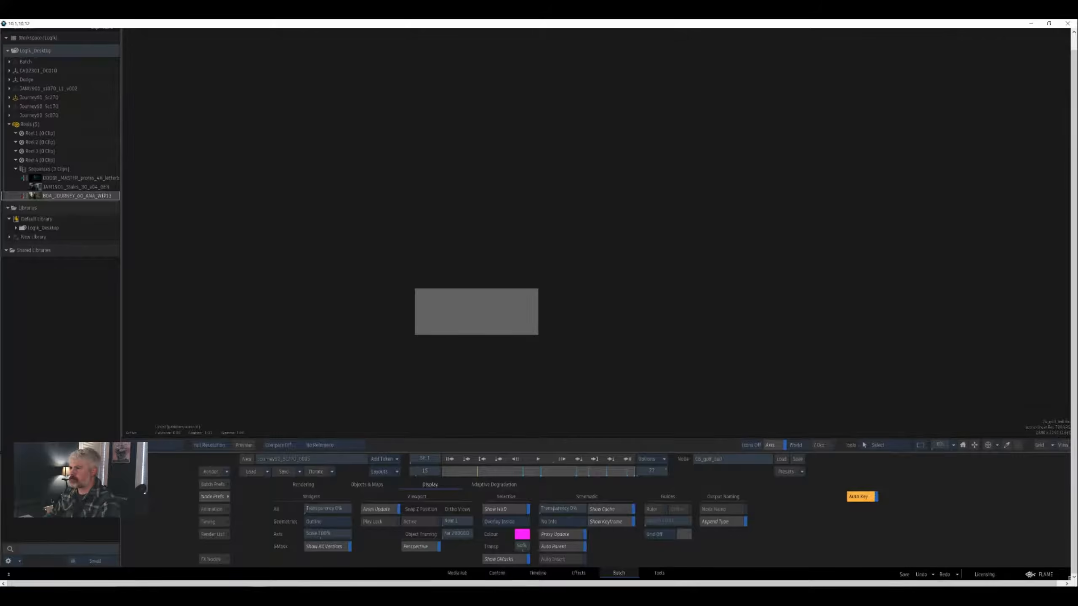
key("F7")
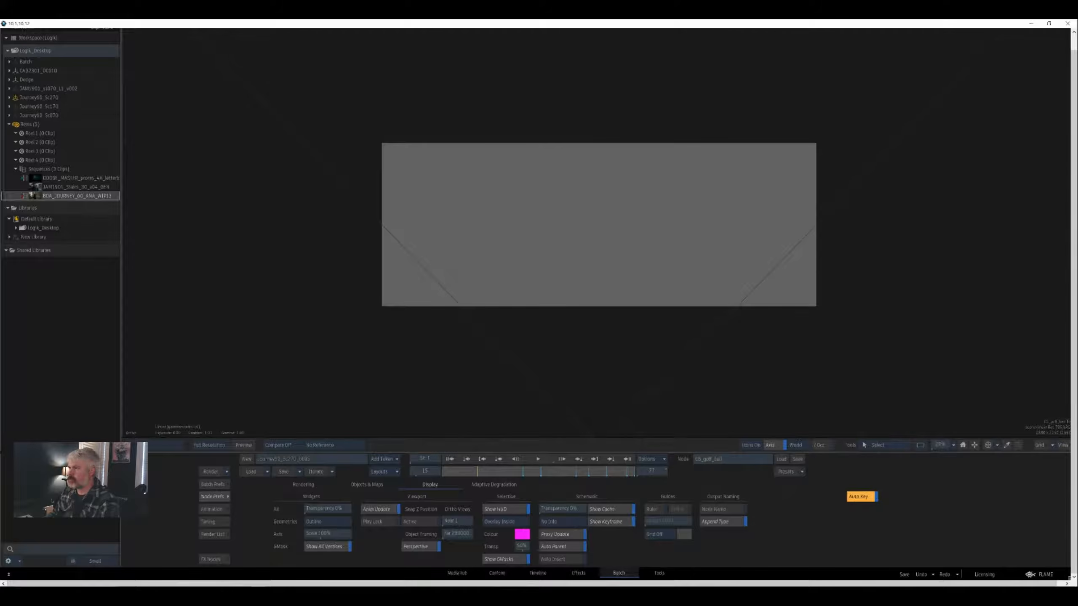
key("F6")
left_click_drag(906, 259, 709, 255)
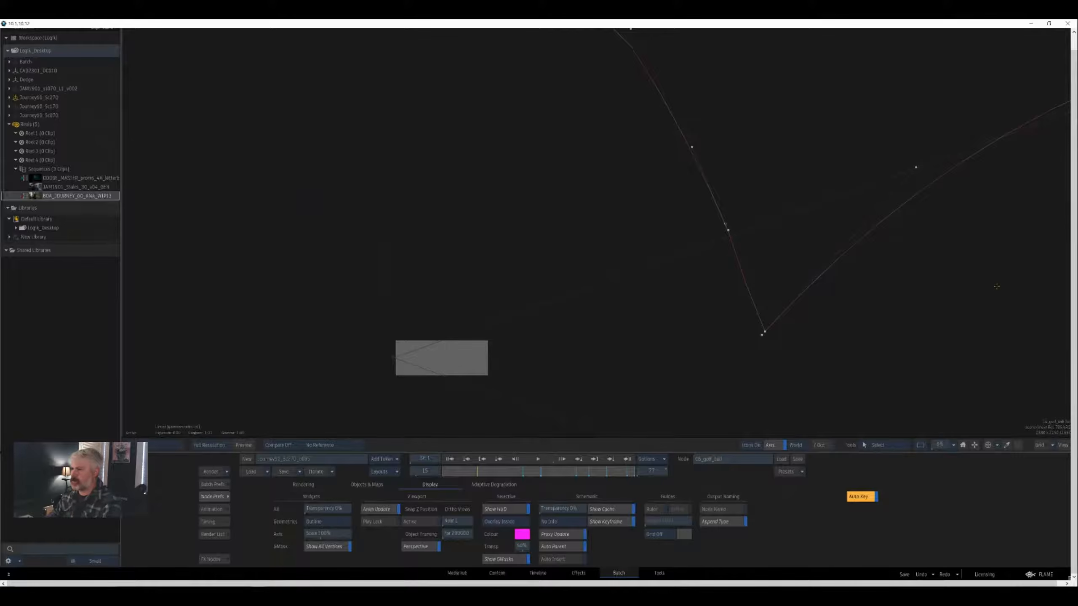
- Compare the golf ball's motion path over the tunnel shot in the camera view with its bounce curve in the side view
key("F4")
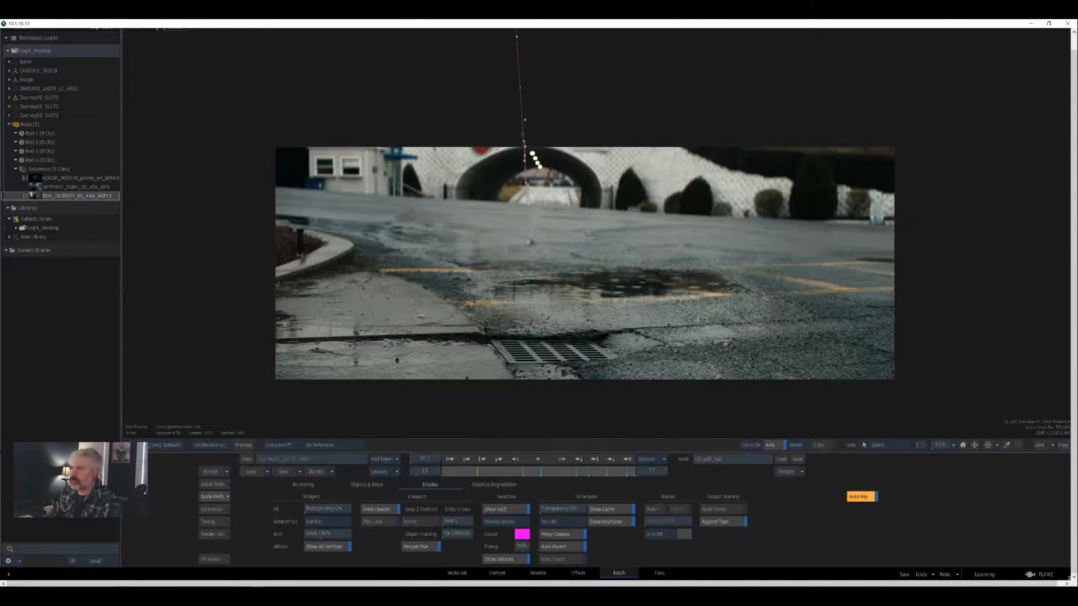
left_click_drag(933, 51, 990, 128)
left_click_drag(991, 127, 1054, 66)
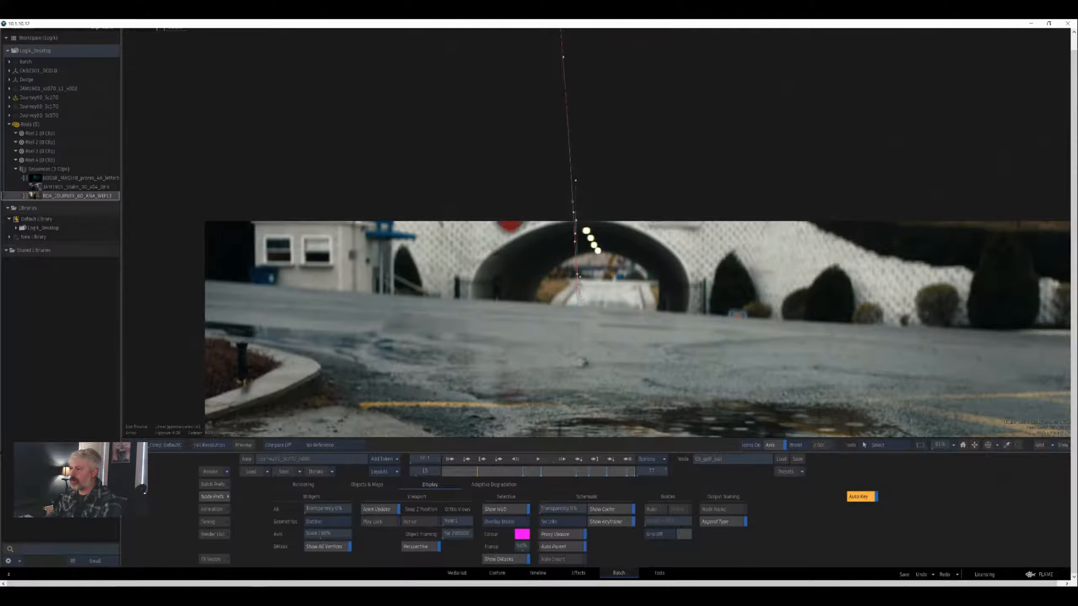
key("F5")
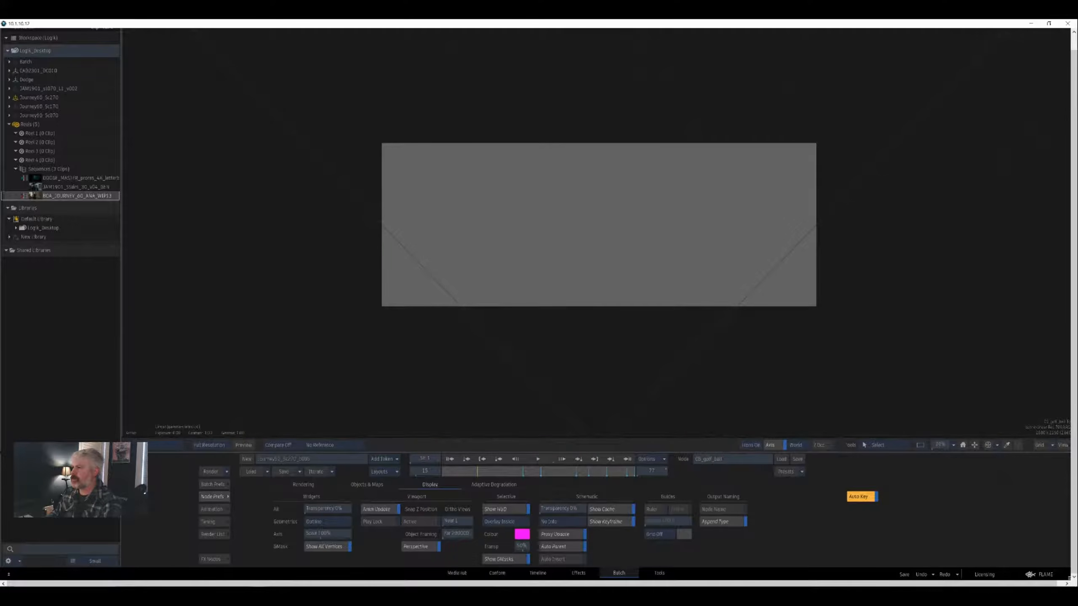
key("F6")
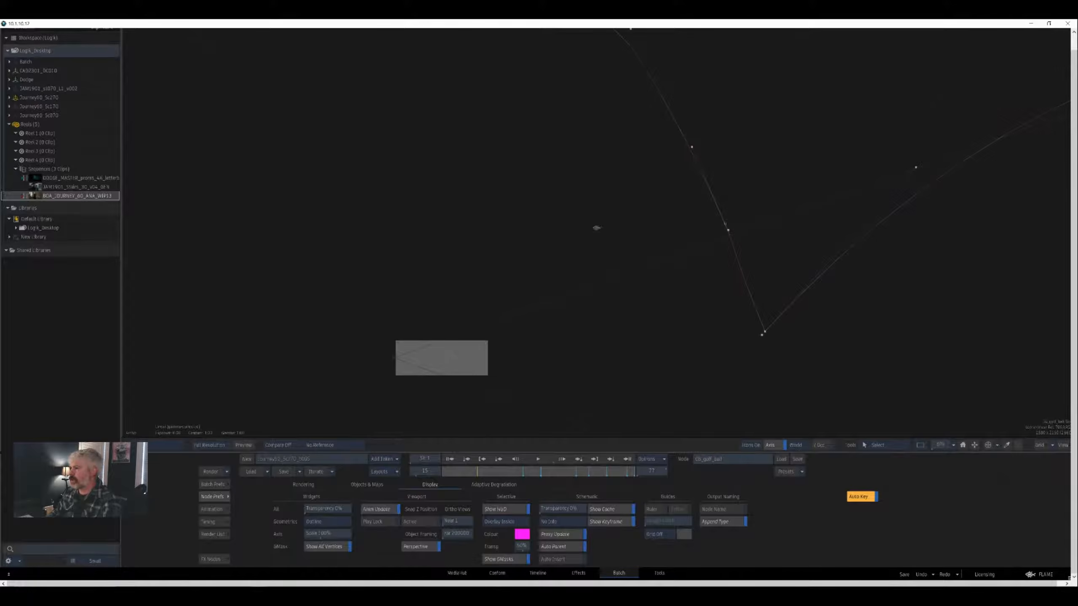
left_click_drag(596, 229, 335, 251)
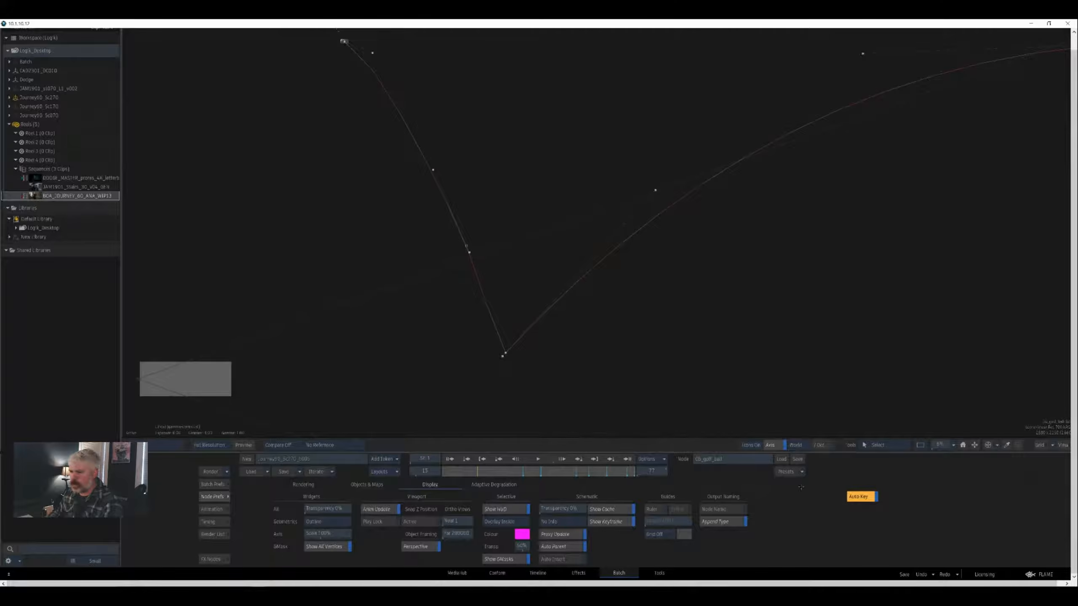
- Examine the golf ball's full bounce trajectory and its curve handles in the side view while playing through the shot
mouse_move(744, 578)
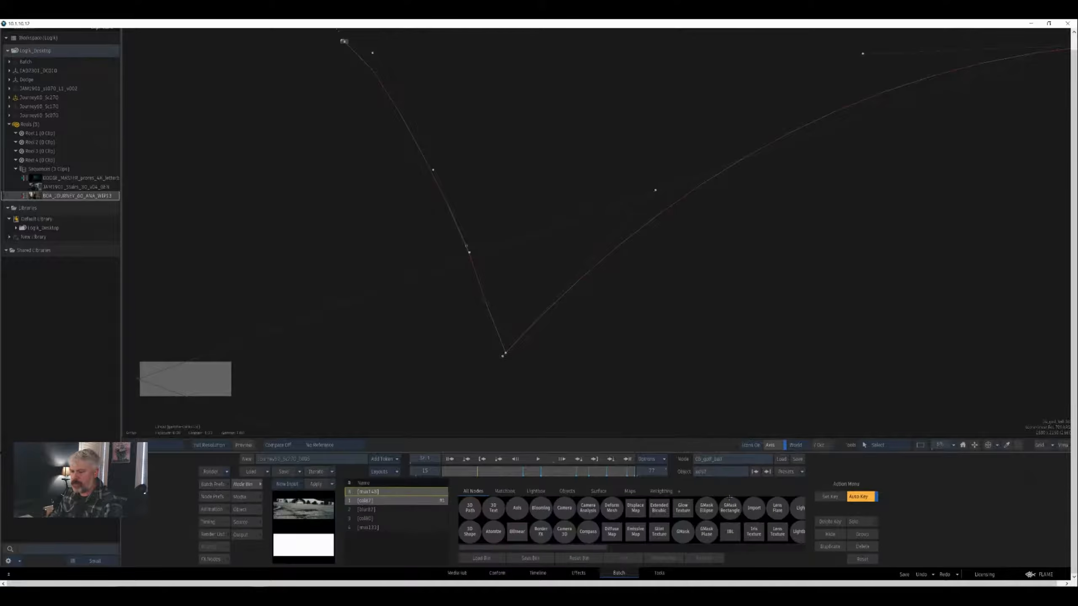
key("Escape")
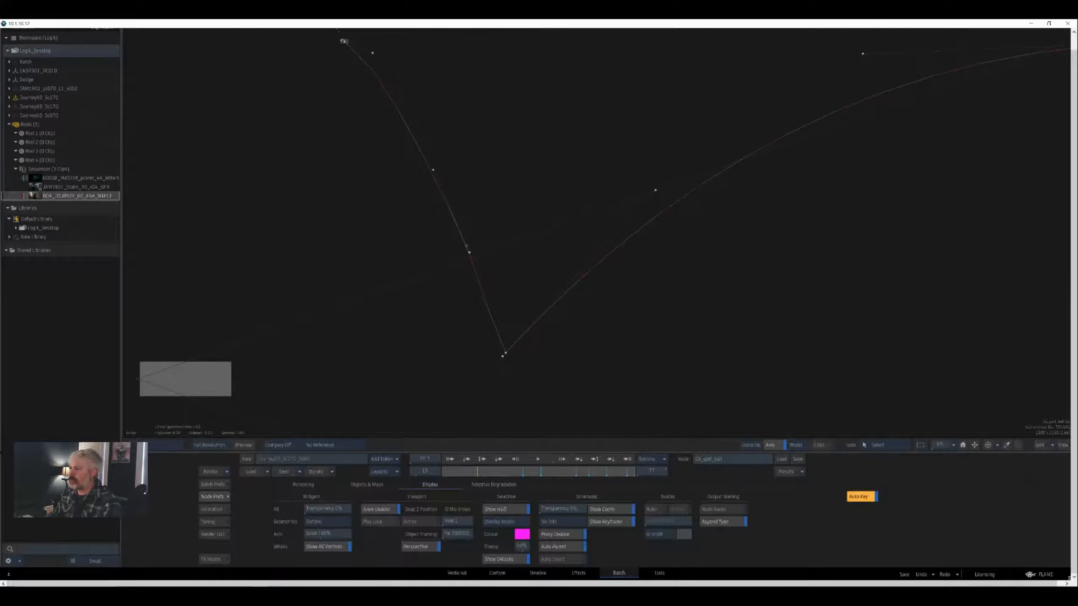
left_click_drag(1057, 305, 843, 272)
left_click_drag(1037, 272, 552, 332)
left_click_drag(799, 316, 1068, 342)
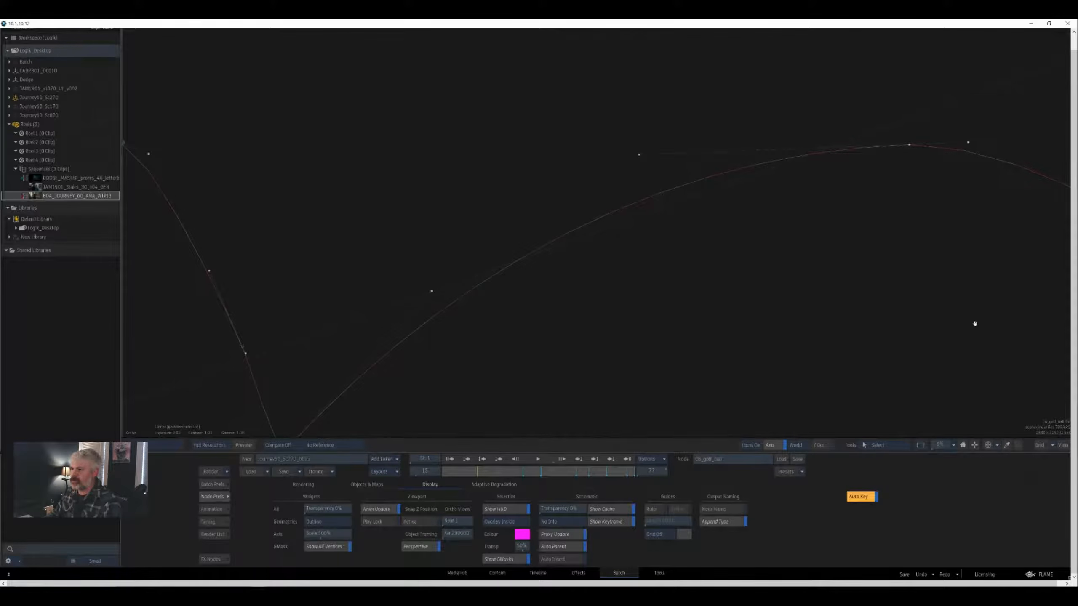
left_click_drag(834, 470, 1006, 455)
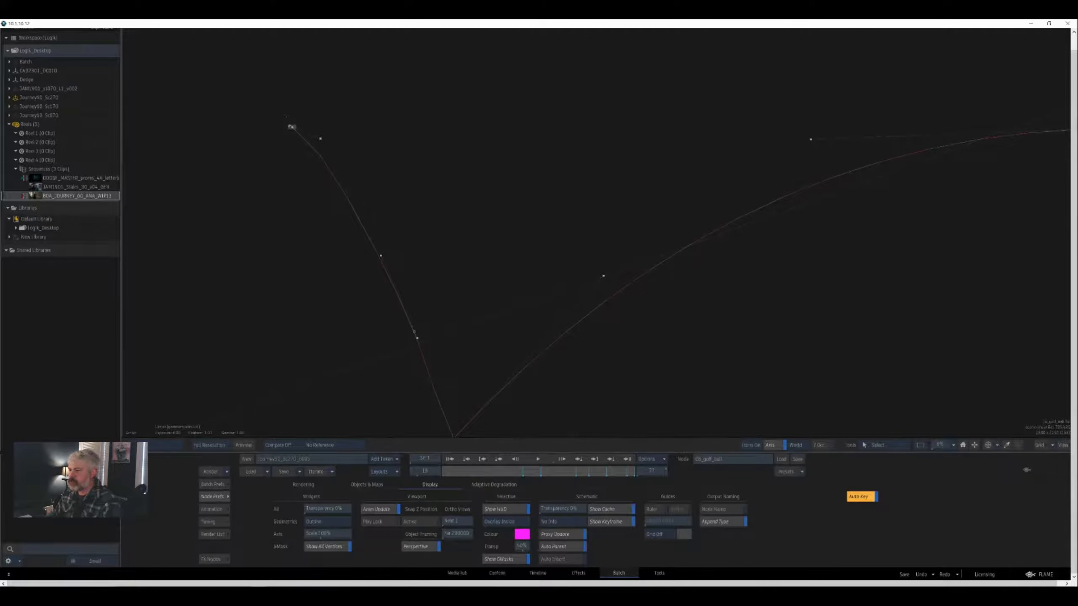
key("space")
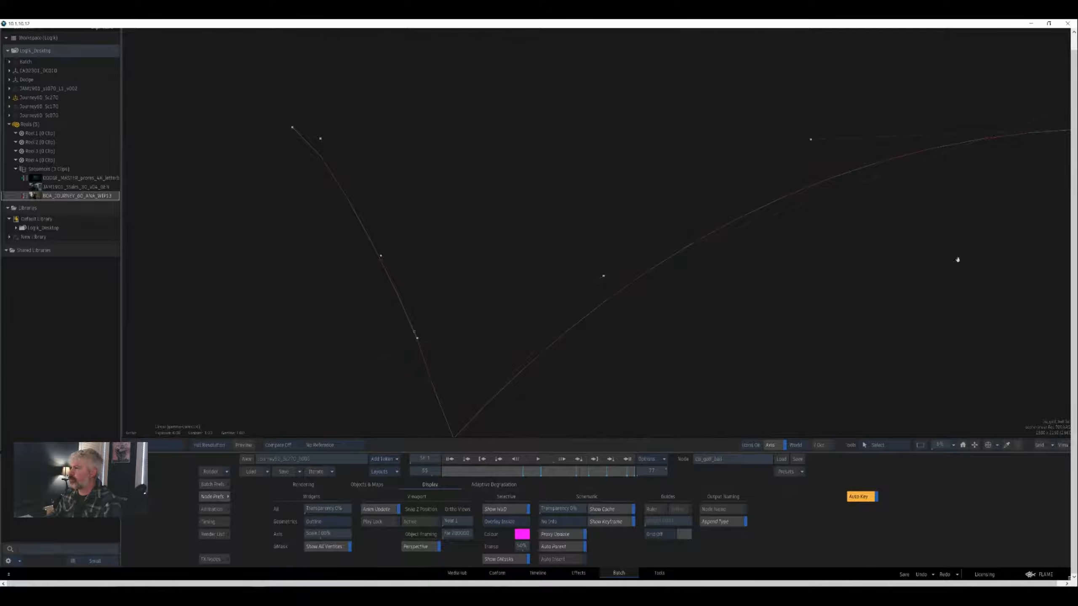
left_click_drag(957, 260, 878, 262)
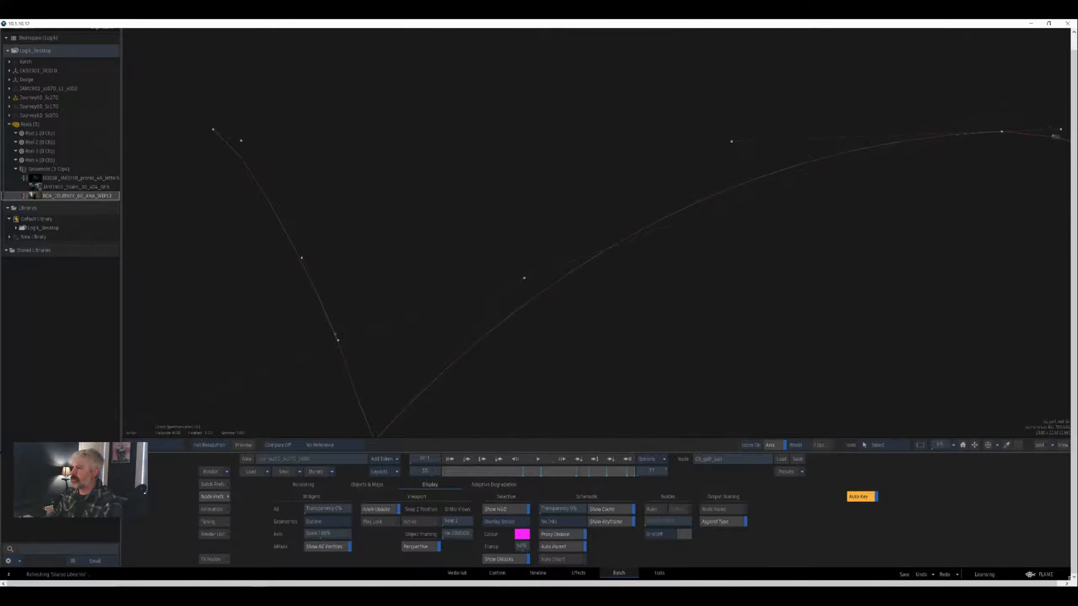
left_click_drag(1014, 160, 551, 173)
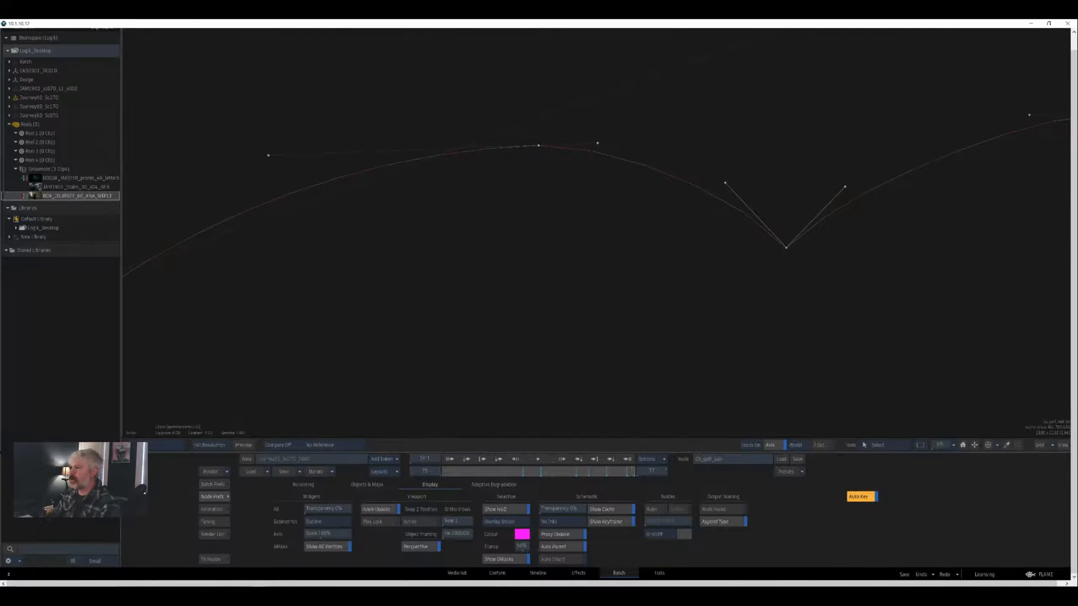
- Return to the camera view of the road shot and hide the motion path overlay
key("F4")
key("ctrl+Down")
key("ctrl+Down")
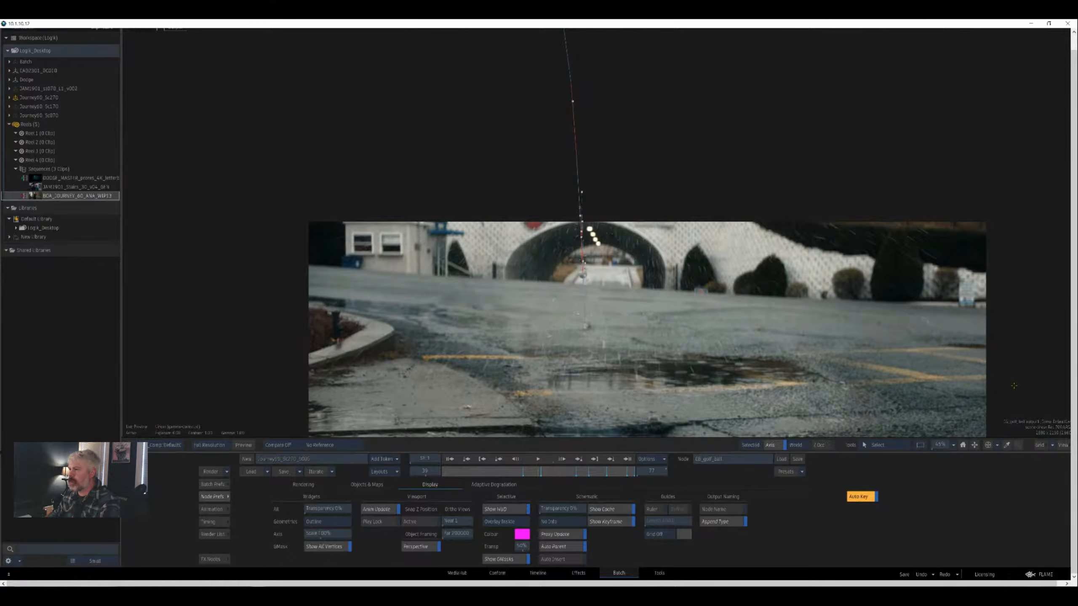
key("shift+i")
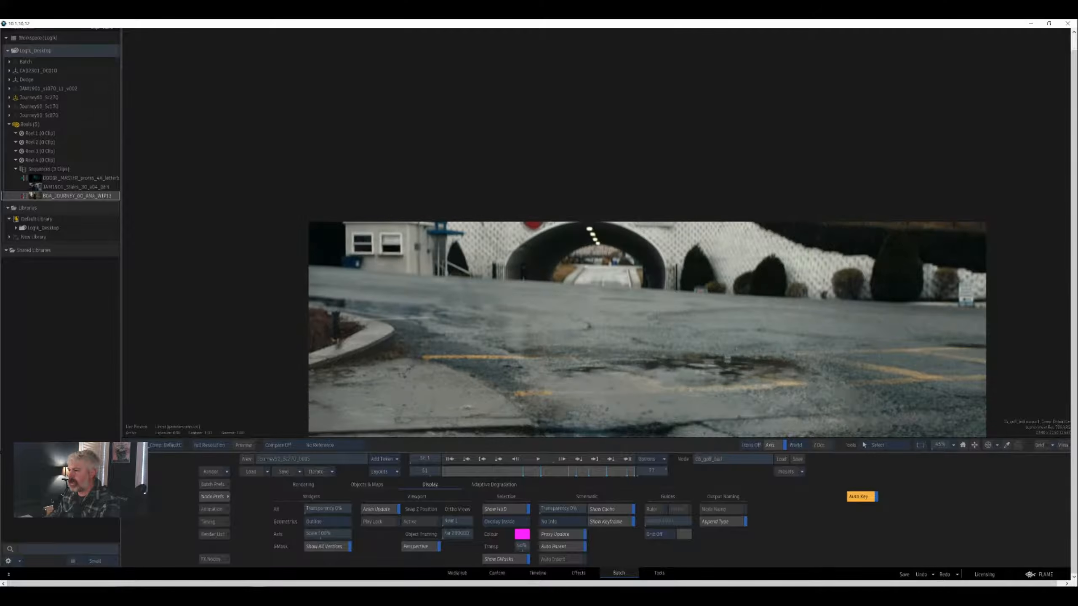
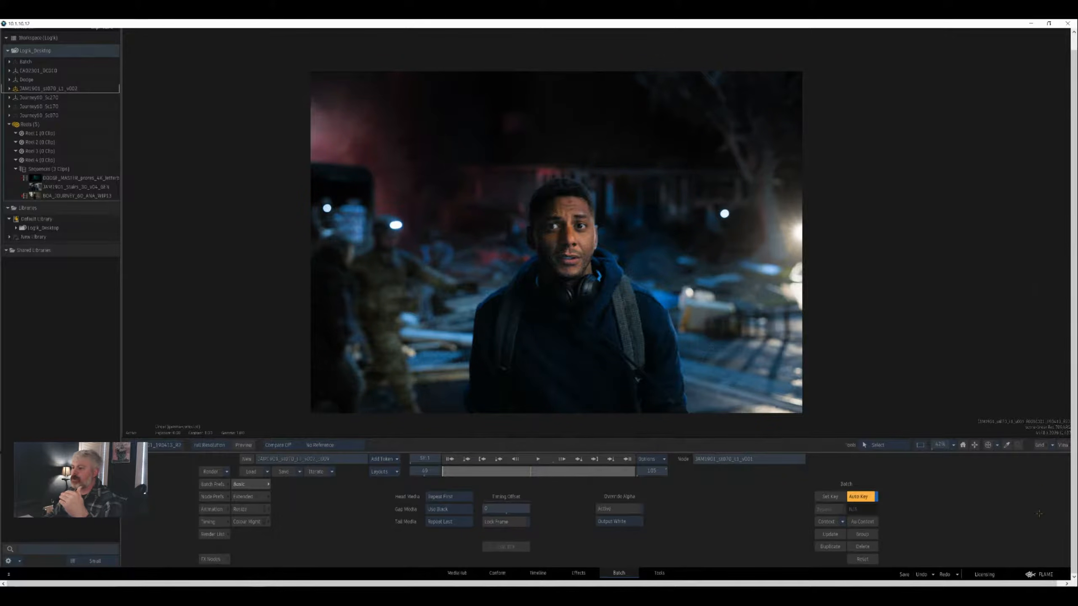
- Switch to the Timeline and open the JAM1901_Stairs_30_v04_GEN clip as a sequence
left_click(538, 573)
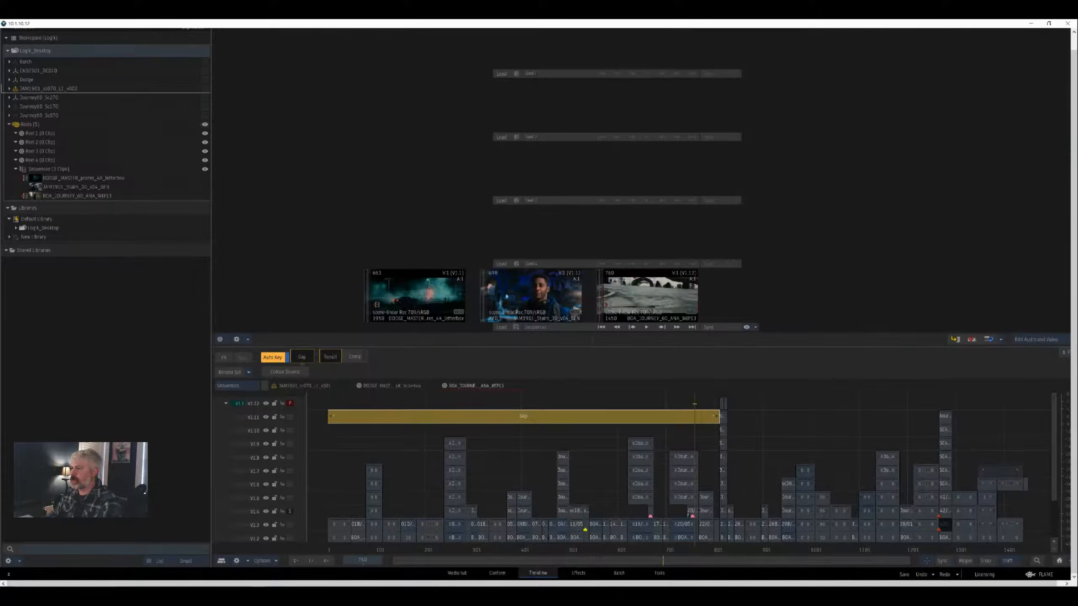
right_click(507, 293)
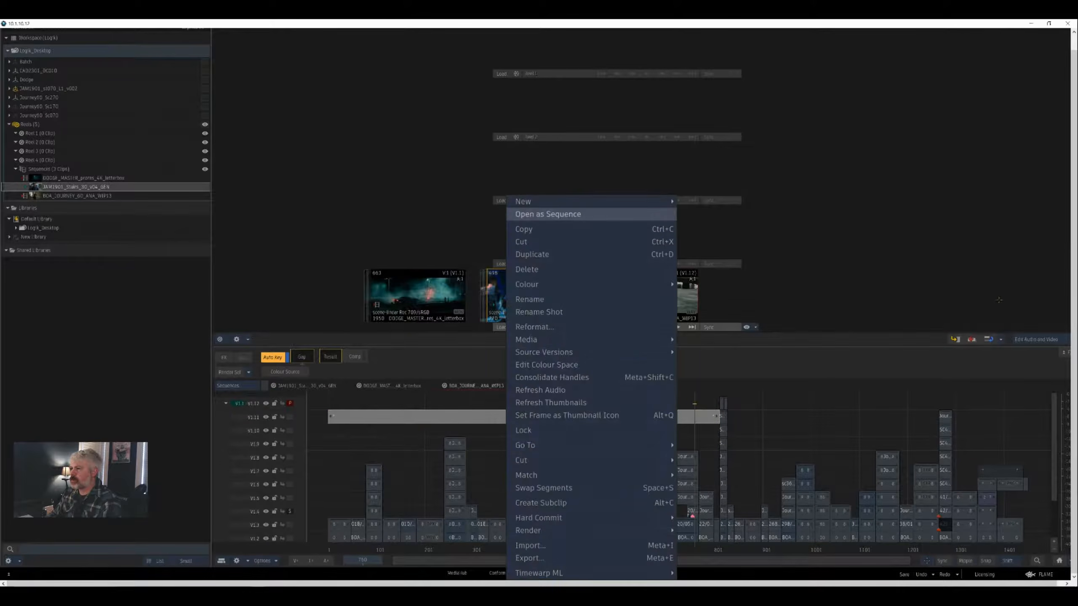
left_click(535, 213)
mouse_move(1069, 350)
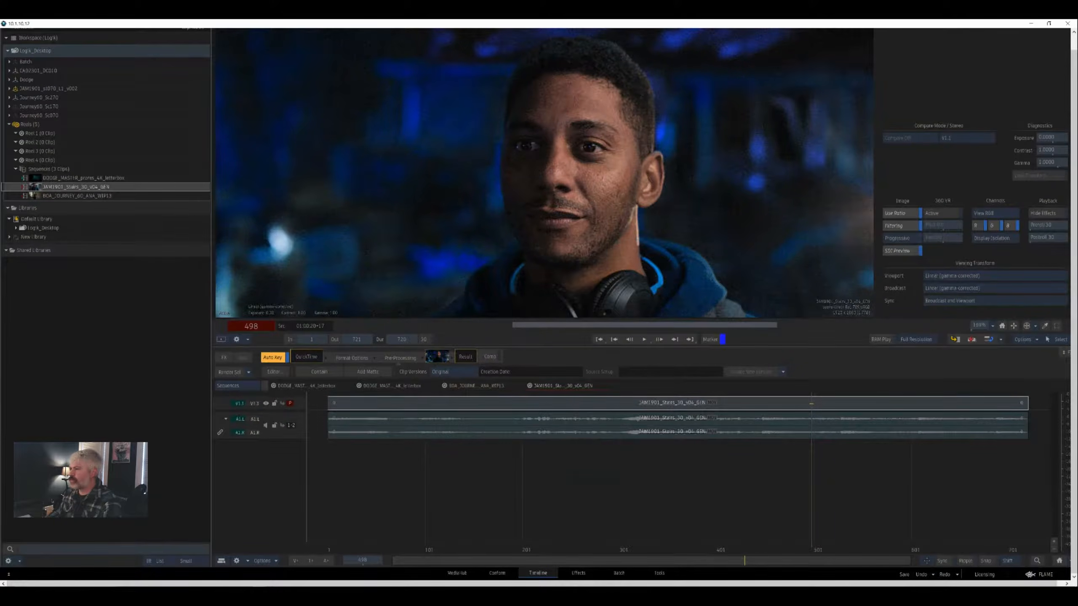
- Fit the whole image of the Stairs sequence in the viewer and scrub to frame 358, the man with headphones
left_click_drag(812, 488, 549, 489)
left_click_drag(594, 191, 522, 182)
left_click_drag(1056, 451, 865, 446)
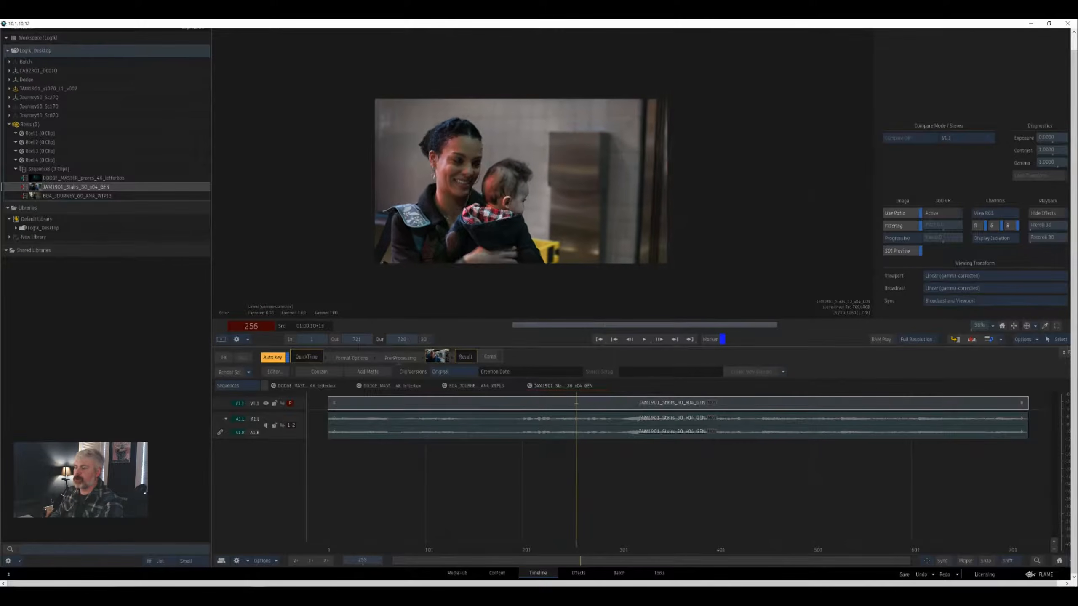
left_click_drag(610, 550, 674, 550)
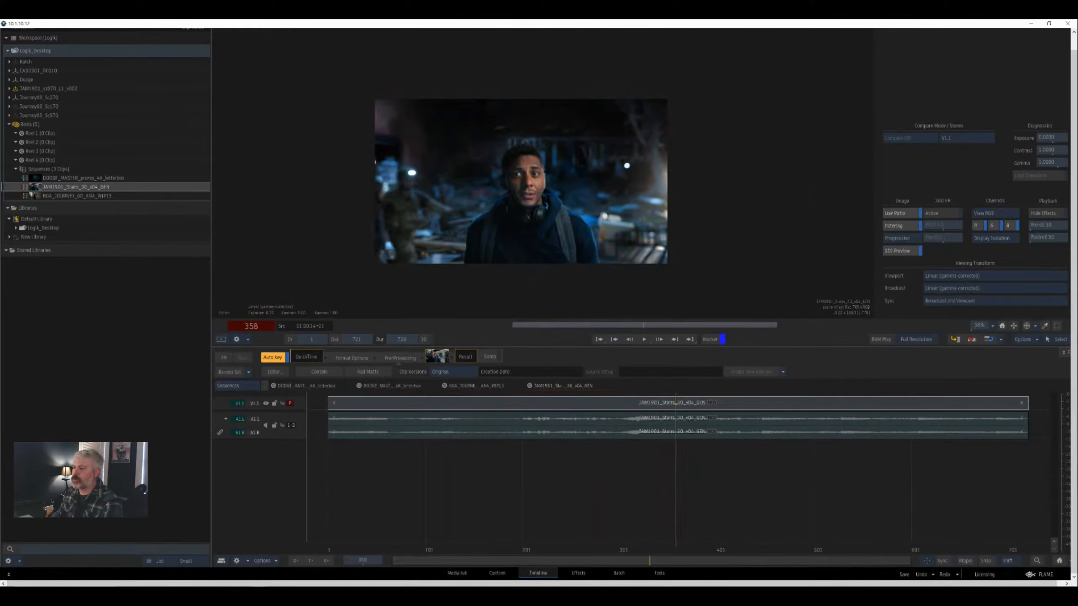
- Step forward frame by frame through the headphones and soldier shots to frame 459
key("Right")
key("Right")
key("Right")
key("Right")
key("Right")
key("Right")
key("Right")
key("Right")
key("Right")
key("Right")
key("Right")
key("Right")
key("Right")
key("Right")
key("Right")
key("Right")
key("Right")
key("Right")
key("Right")
key("Right")
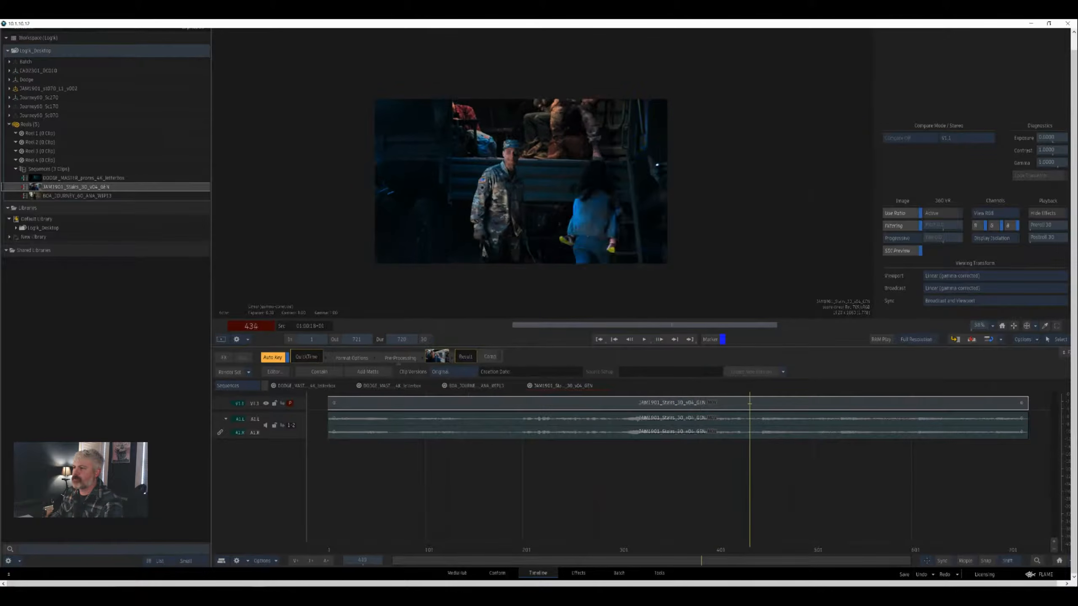
key("Right")
key("Right")
key("Right")
key("Right")
key("Right")
key("Right")
key("Right")
key("Right")
key("Right")
key("Right")
key("Right")
key("Right")
key("Right")
key("Right")
key("Right")
key("Right")
key("Right")
key("Right")
key("Right")
key("Right")
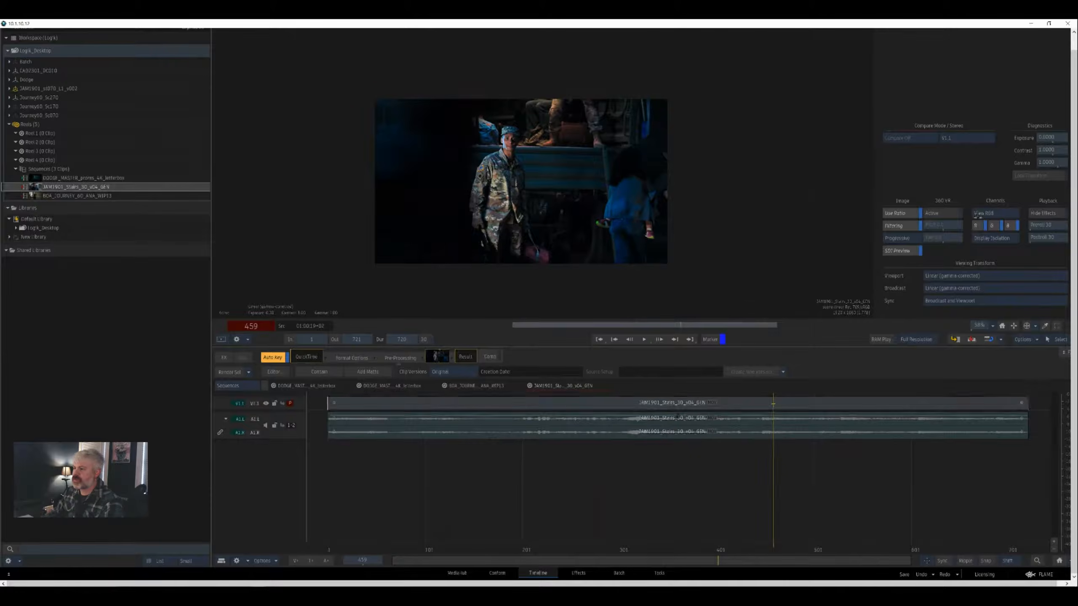
- Scrub the Stairs sequence on to frame 599, go back to frame 391 and play from there
left_click(679, 404)
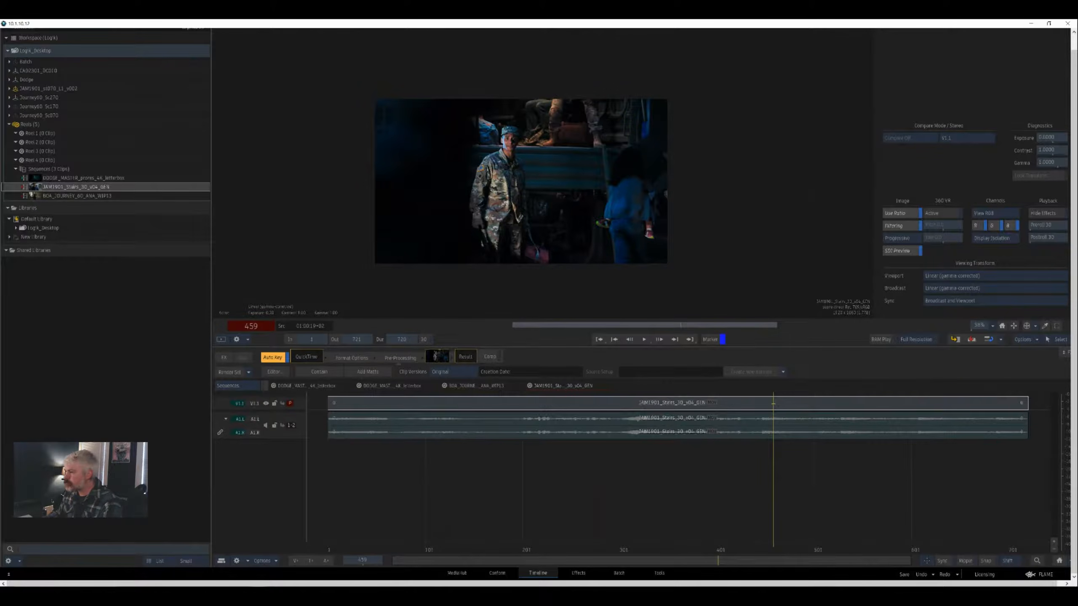
left_click_drag(773, 488, 872, 489)
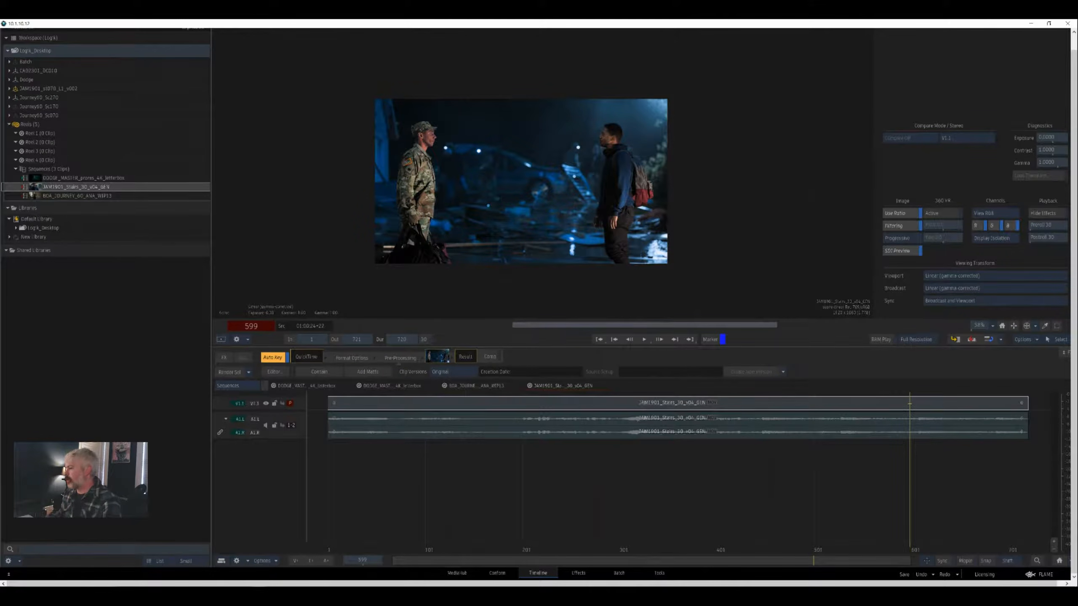
left_click_drag(910, 549, 707, 549)
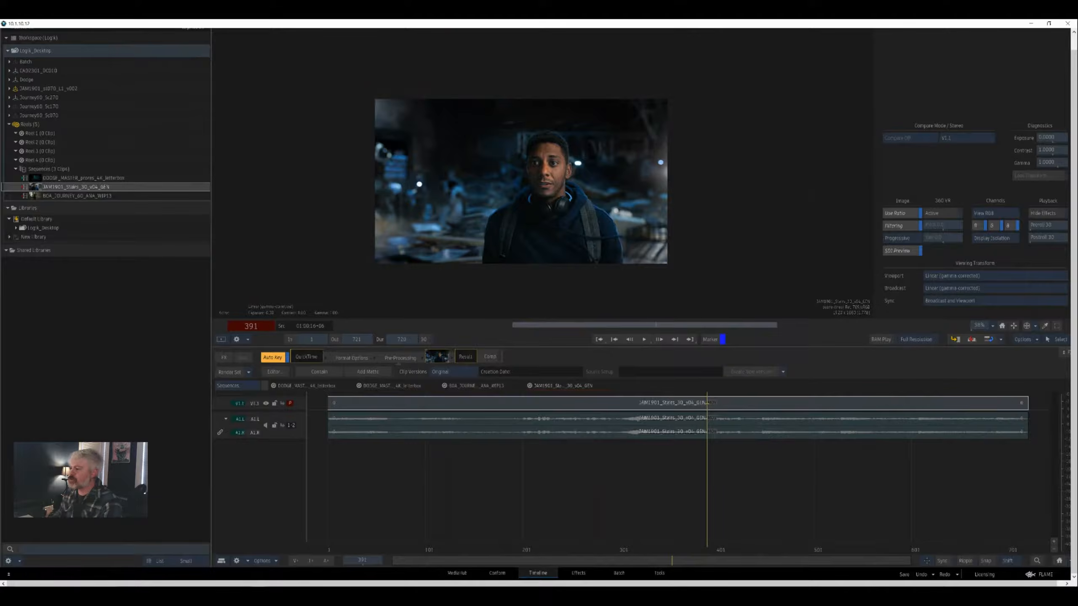
key("l")
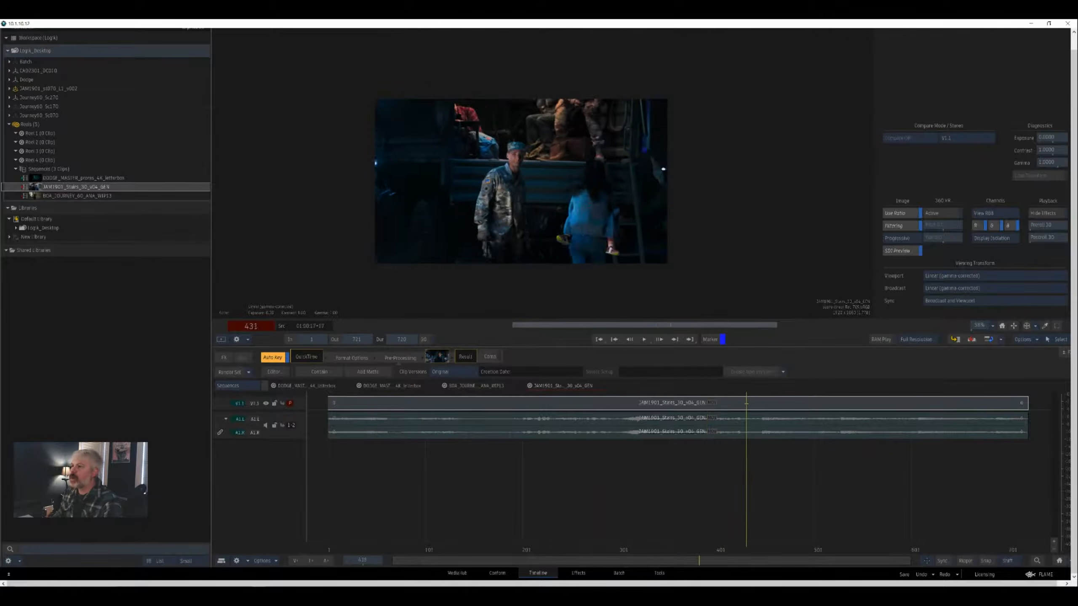
- Scrub the Stairs sequence back to frame 324 and switch to Batch to show the shot's node schematic
left_click_drag(801, 549, 651, 550)
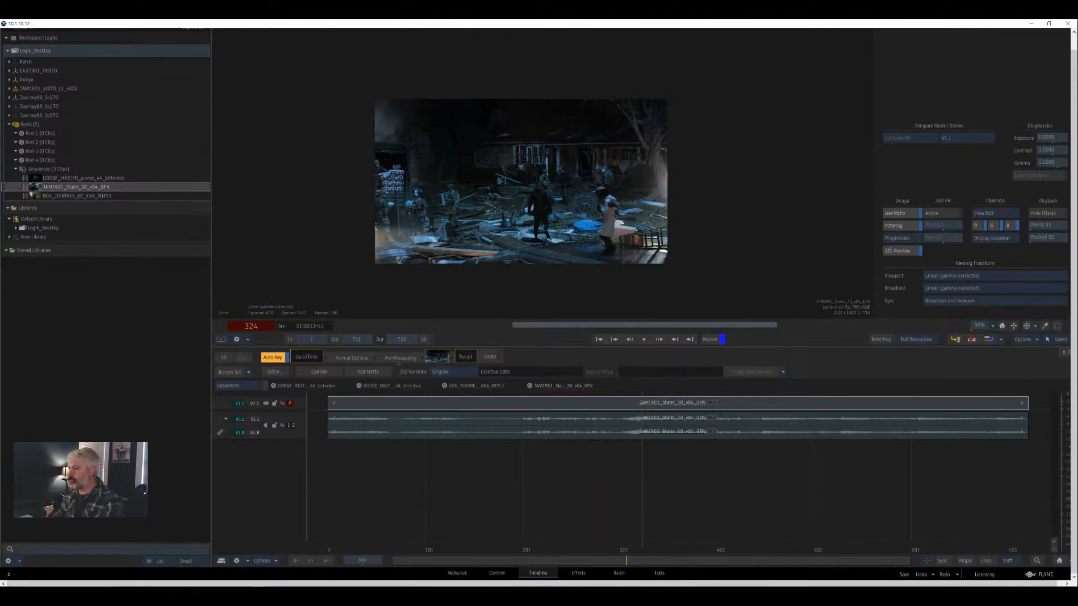
left_click(619, 573)
key("F4")
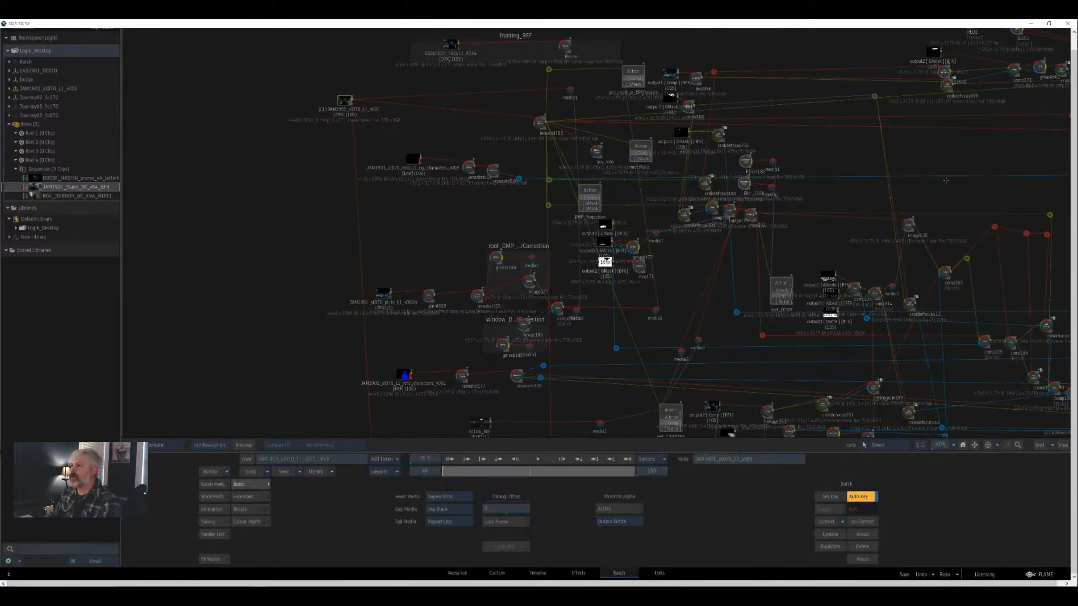
mouse_move(974, 208)
left_mouse_down()
mouse_move(923, 216)
mouse_move(961, 214)
left_mouse_up()
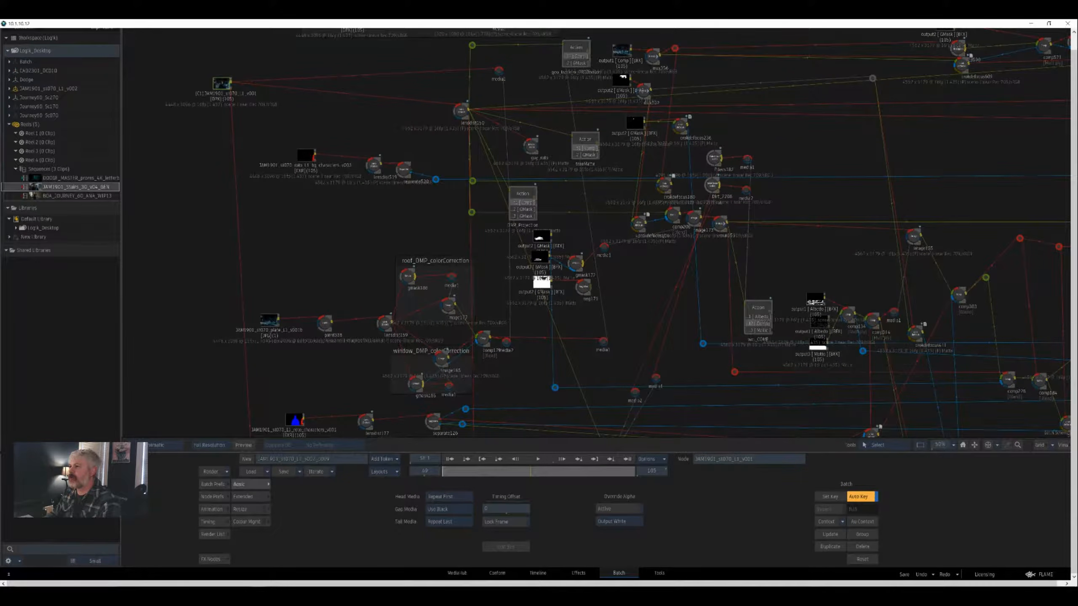
- Select the geo_track_w_PROJection Action node, view its result with the tracking points and show its internal schematic
left_click(576, 48)
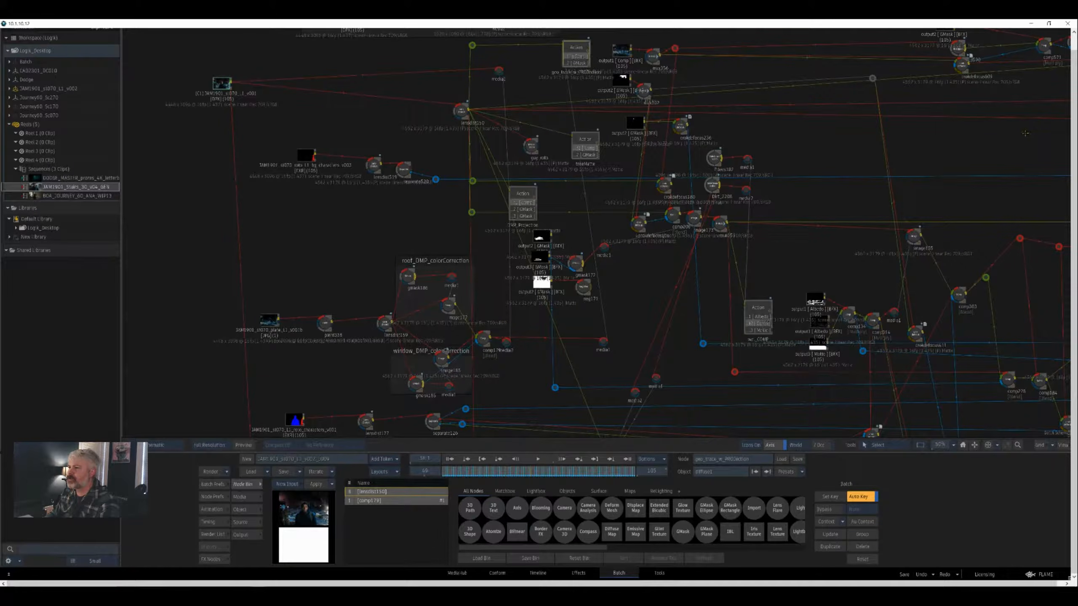
key("F4")
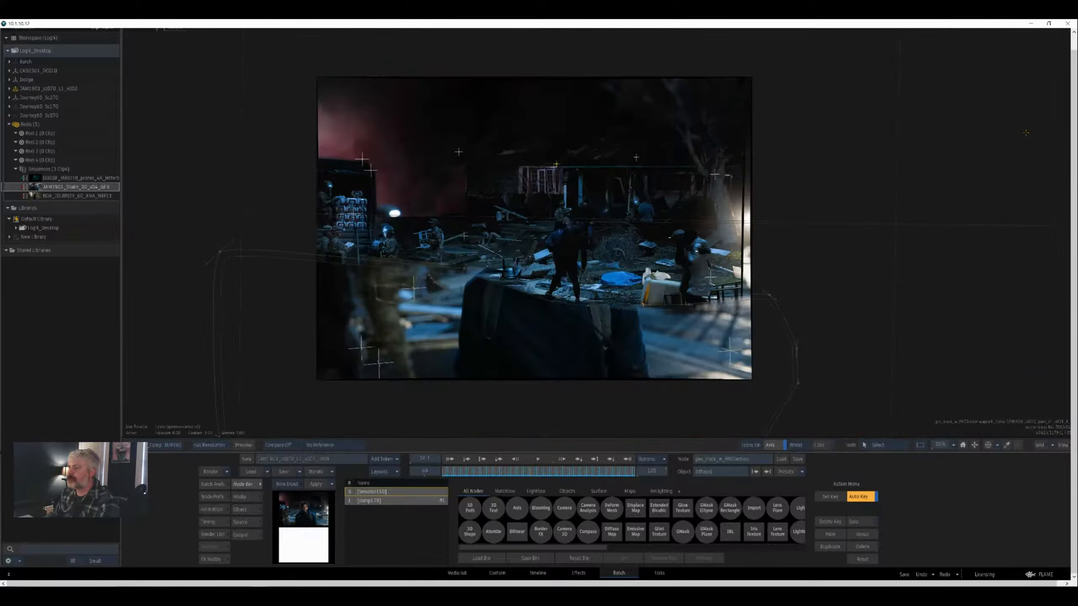
key("Escape")
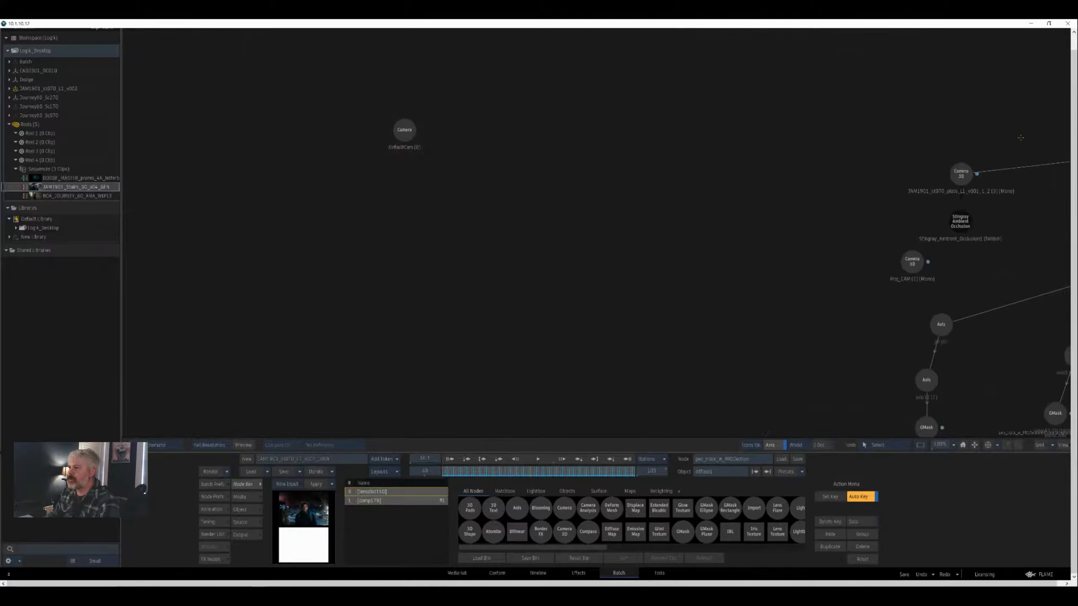
- Select the diffuse1 map under the tracked geometry and view the projected result at frame 22
left_click_drag(1065, 215, 689, 159)
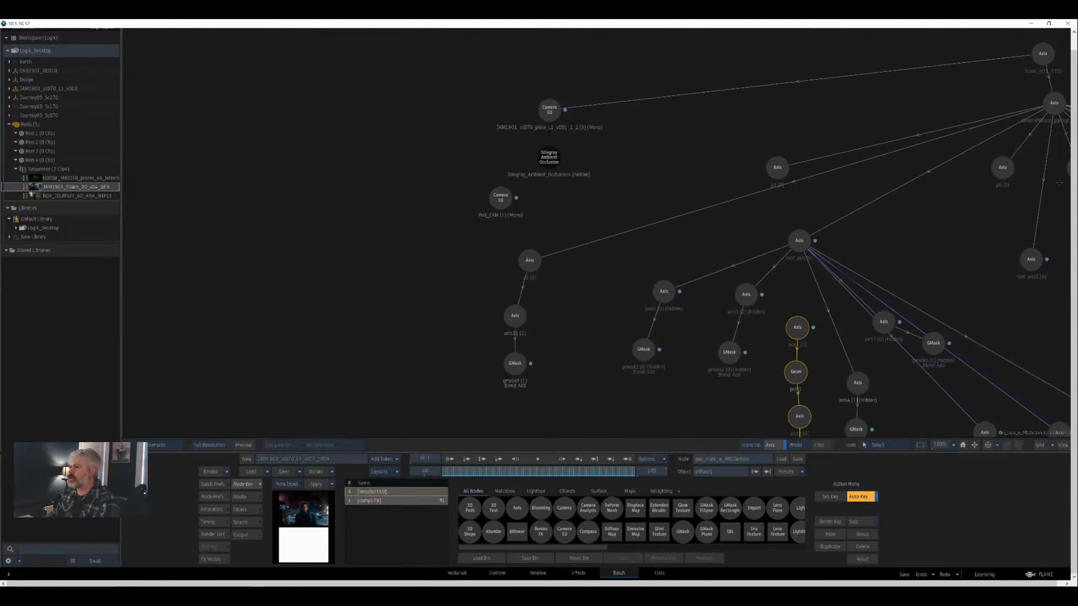
left_click(549, 157)
left_click_drag(828, 361, 578, 242)
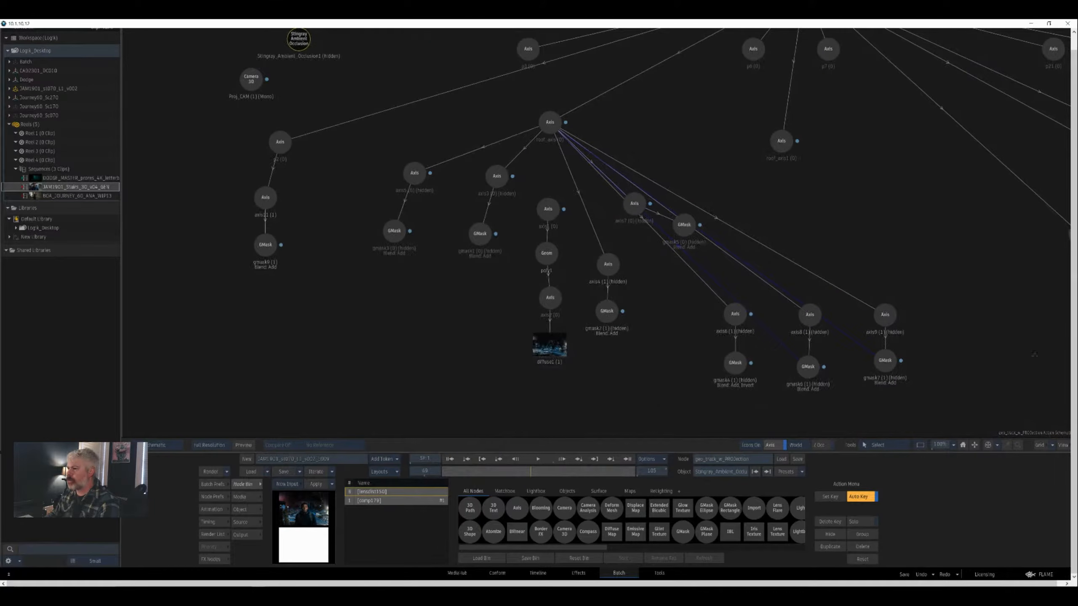
left_click(549, 346)
key("F4")
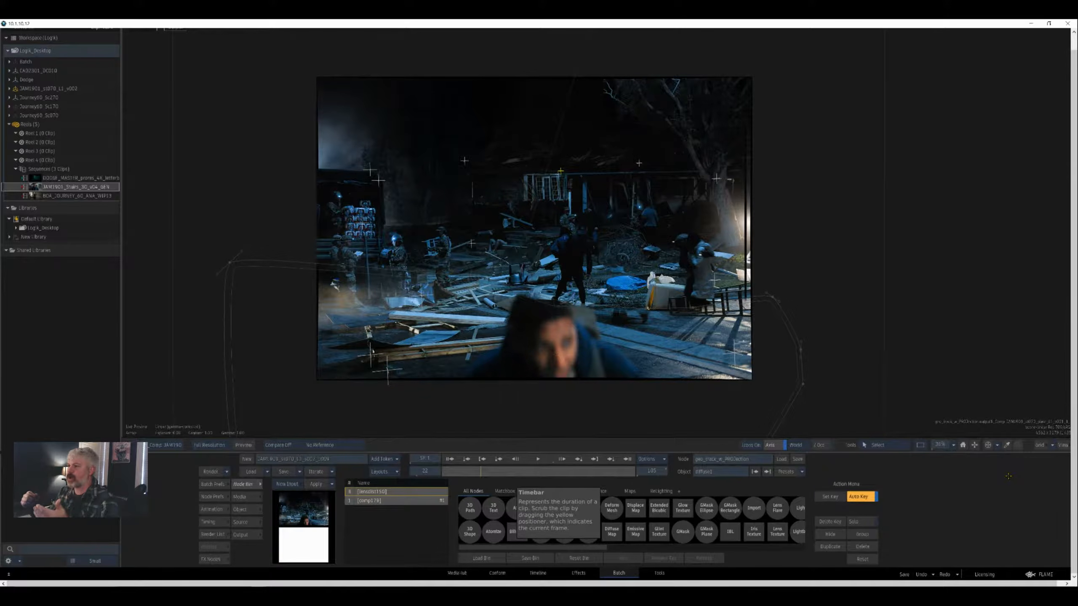
- Hide the diffuse1 map, enable the Stingray Ambient Occlusion shader and view the bare house geometry
key("F8")
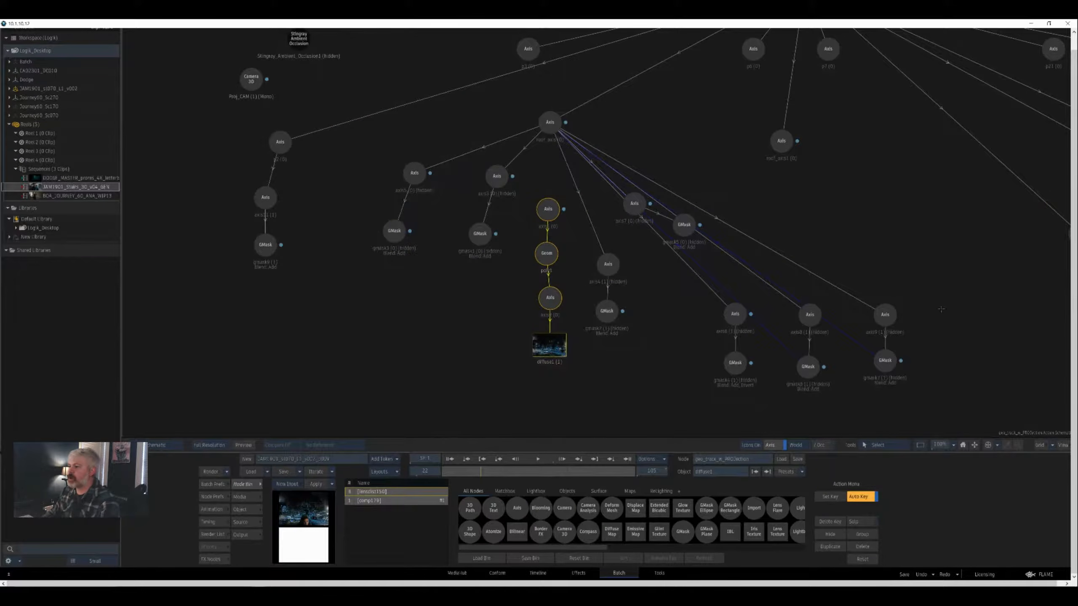
key("shift+h")
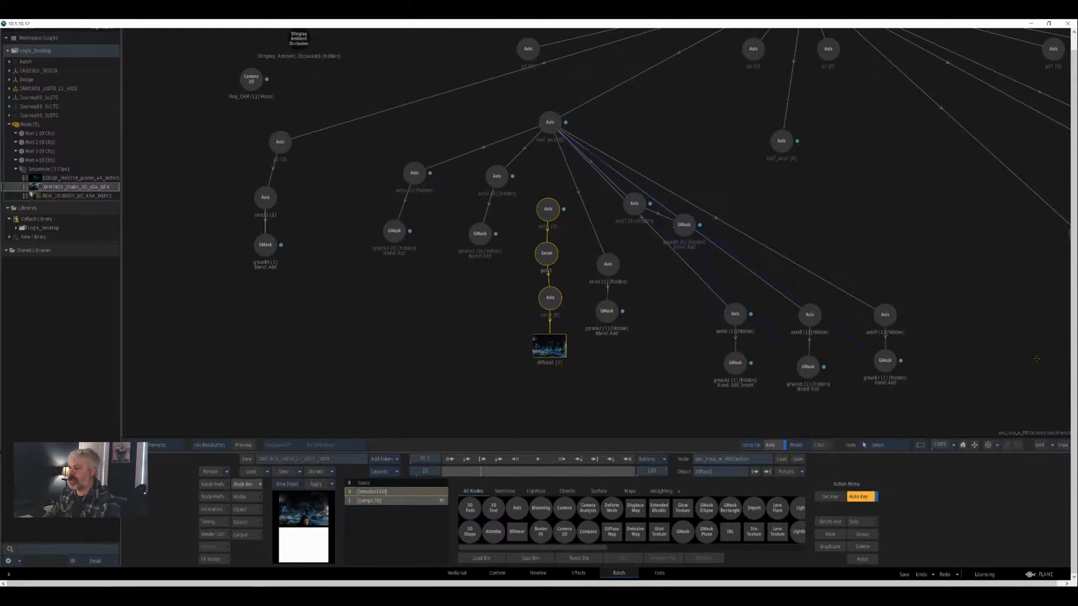
key("F4")
key("F8")
key("Escape")
key("F8")
left_click_drag(796, 34, 878, 95)
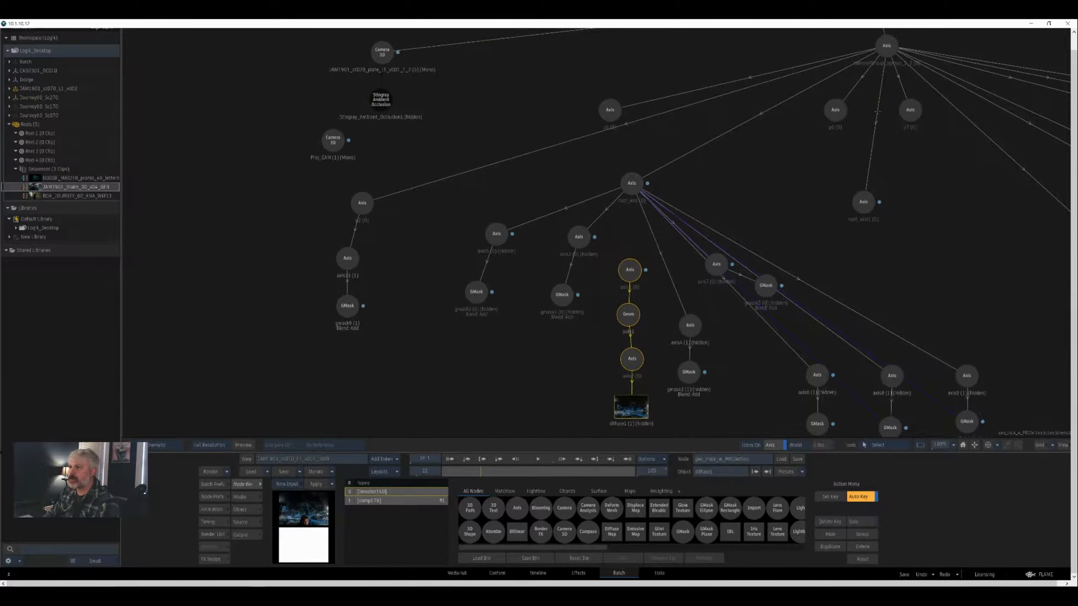
key("F1")
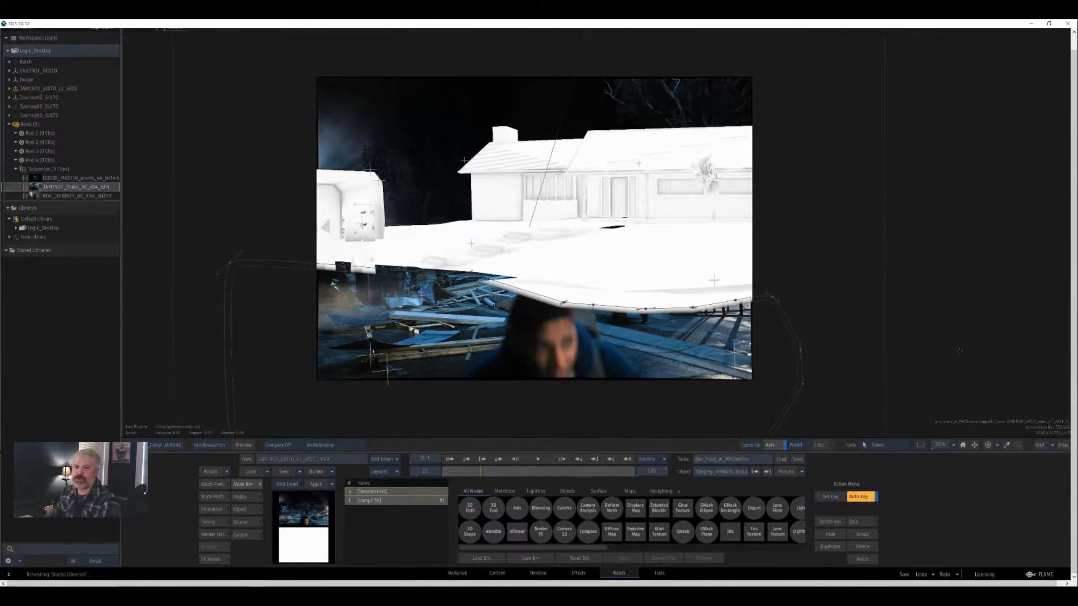
- Examine how the house geometry sticks to the tracked plate up close, scrubbing through the shot to frame 52
scroll(597, 233, "up", 2)
left_click_drag(597, 233, 707, 233)
scroll(598, 223, "up", 1)
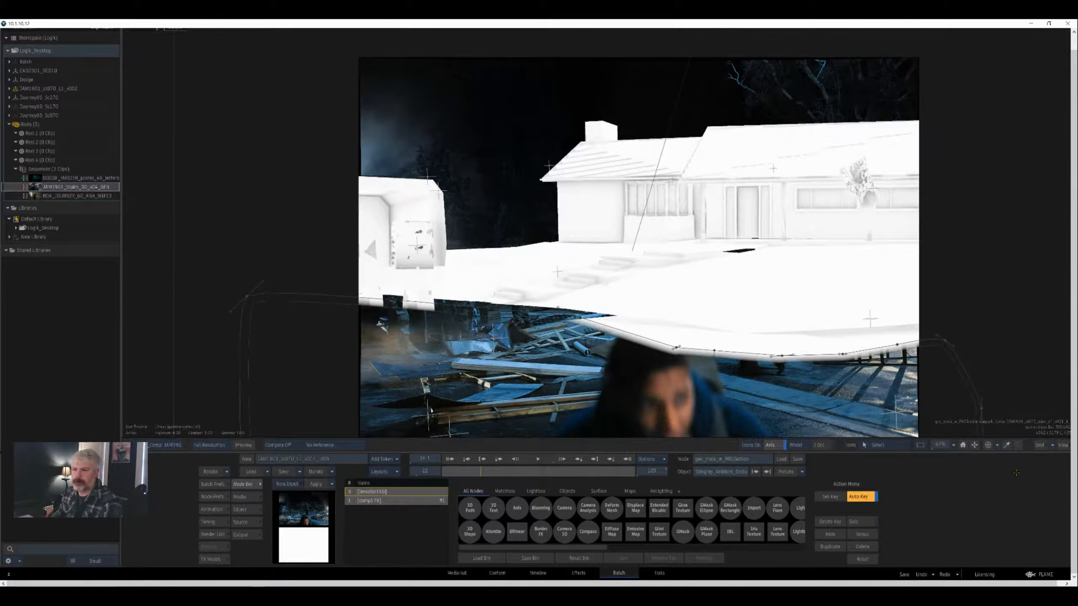
key("Left")
key("Left")
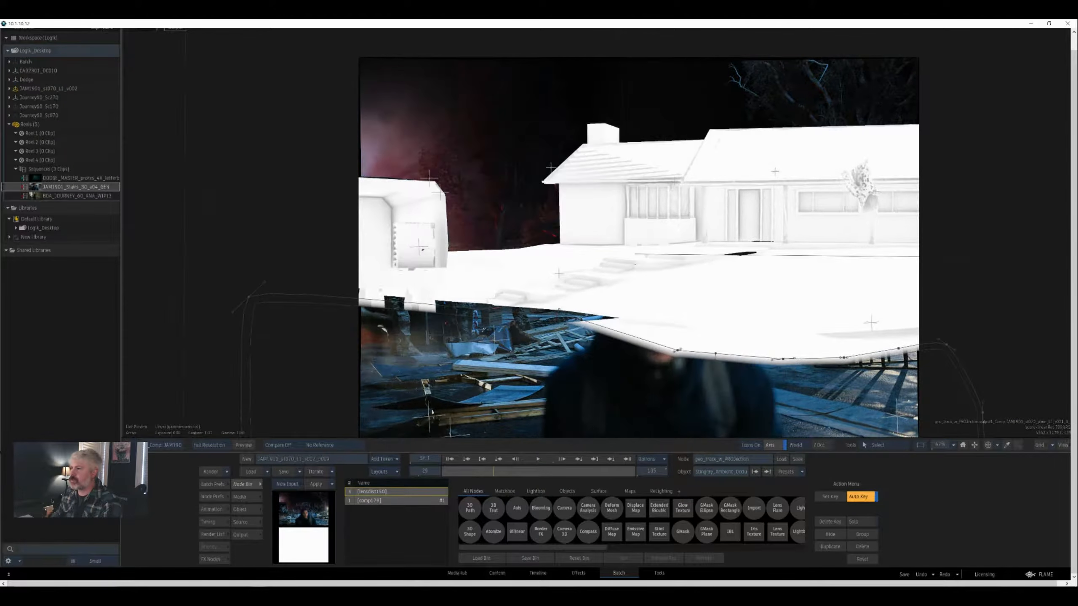
left_click_drag(494, 472, 536, 472)
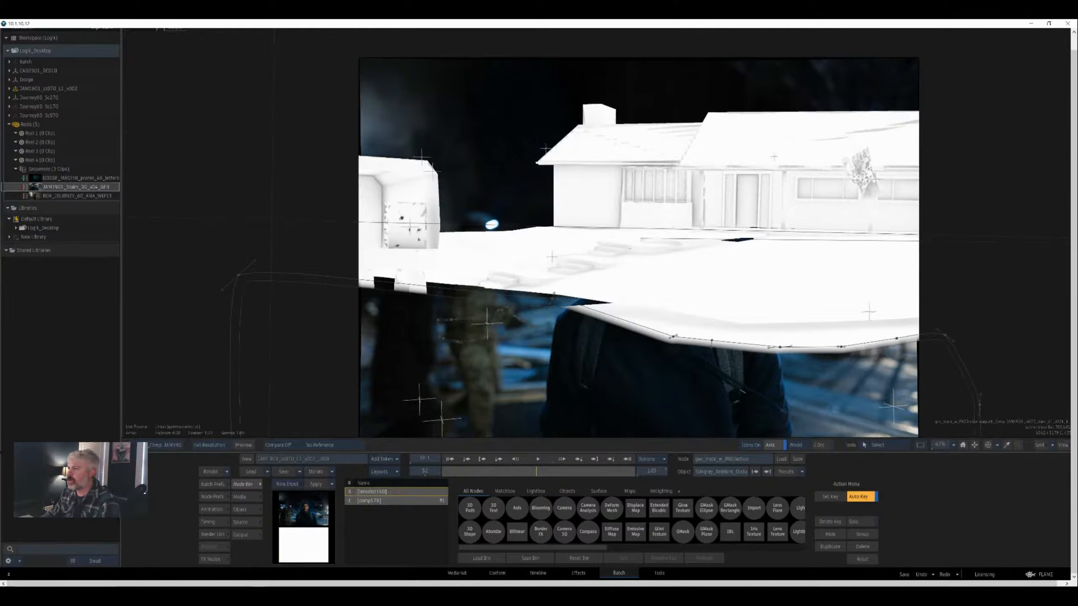
- Return to the Batch schematic and open the result of the DMP_Projection Action node
key("Escape")
left_click_drag(1032, 219, 1034, 224)
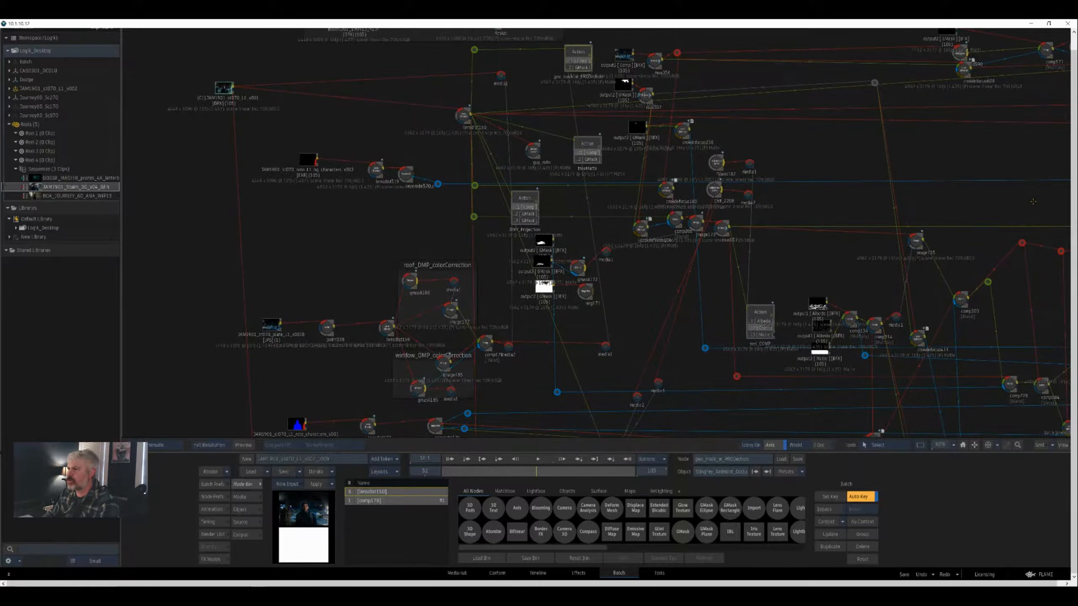
left_click(525, 203)
key("F4")
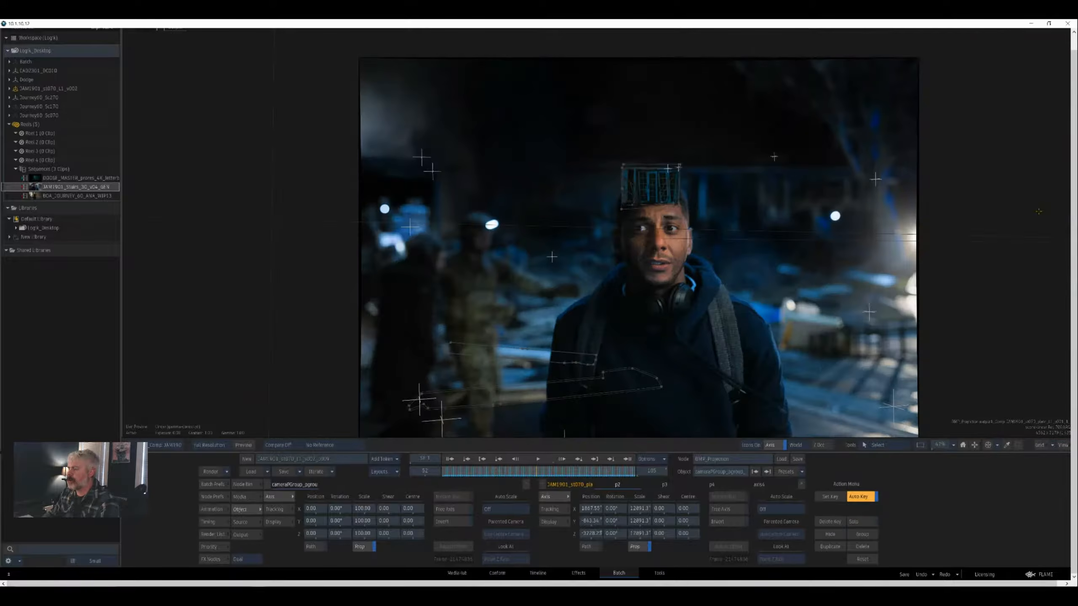
- Hide the diffuse1 map and the gmask5 mask in the DMP_Projection schematic and view the full untextured geometry
key("grave")
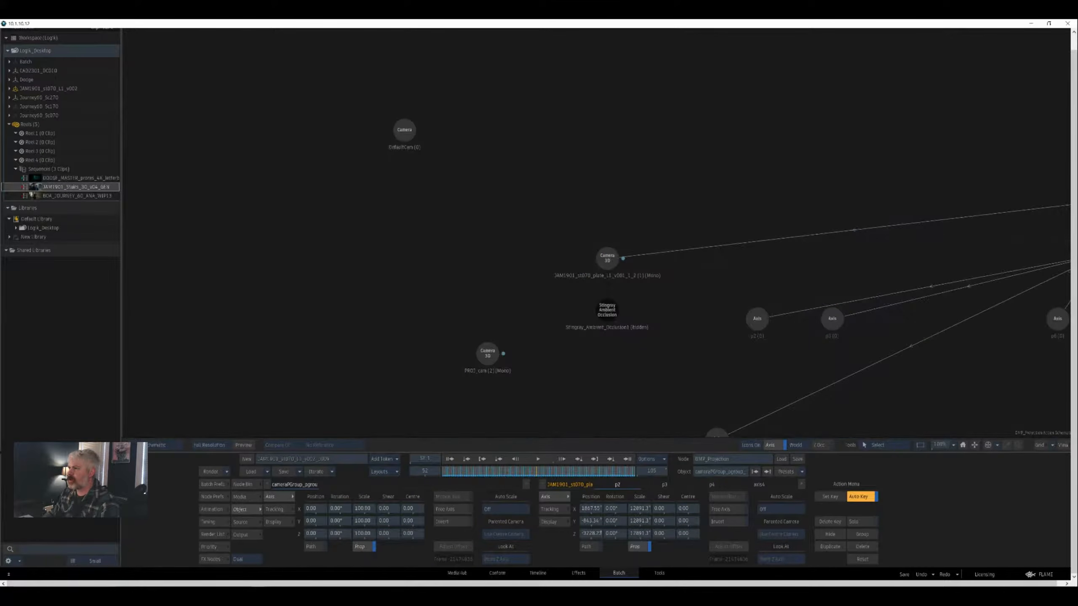
left_click_drag(893, 324, 509, 128)
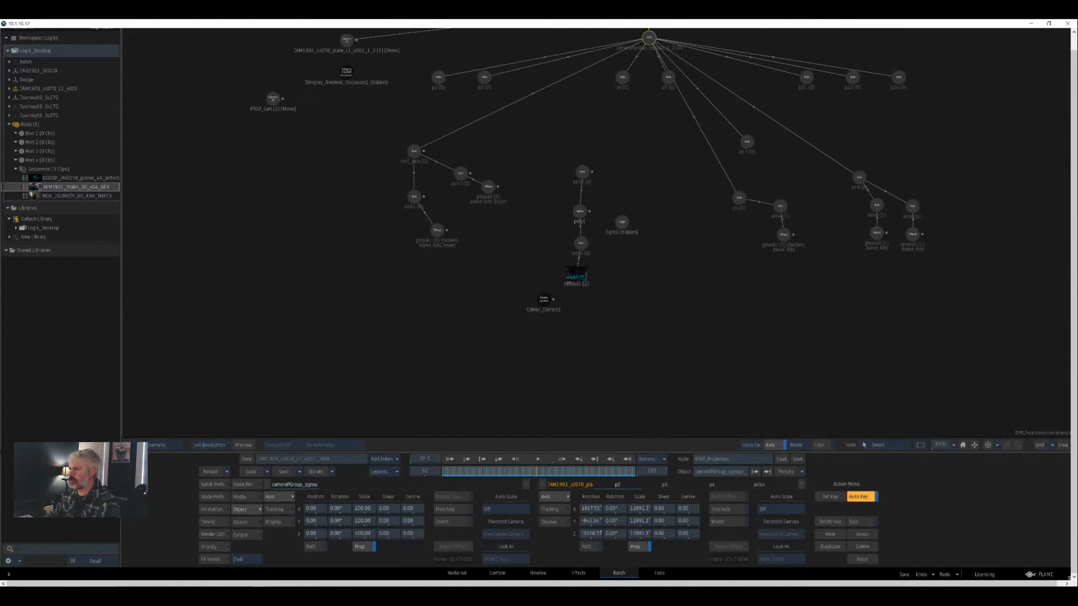
scroll(598, 225, "up", 1)
left_click(574, 280)
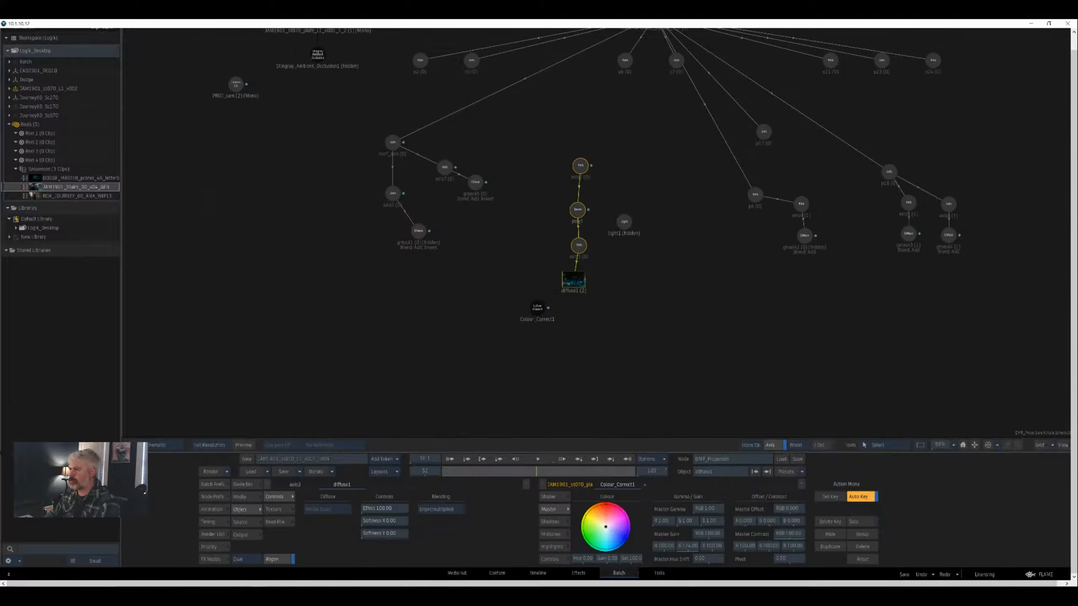
key("h")
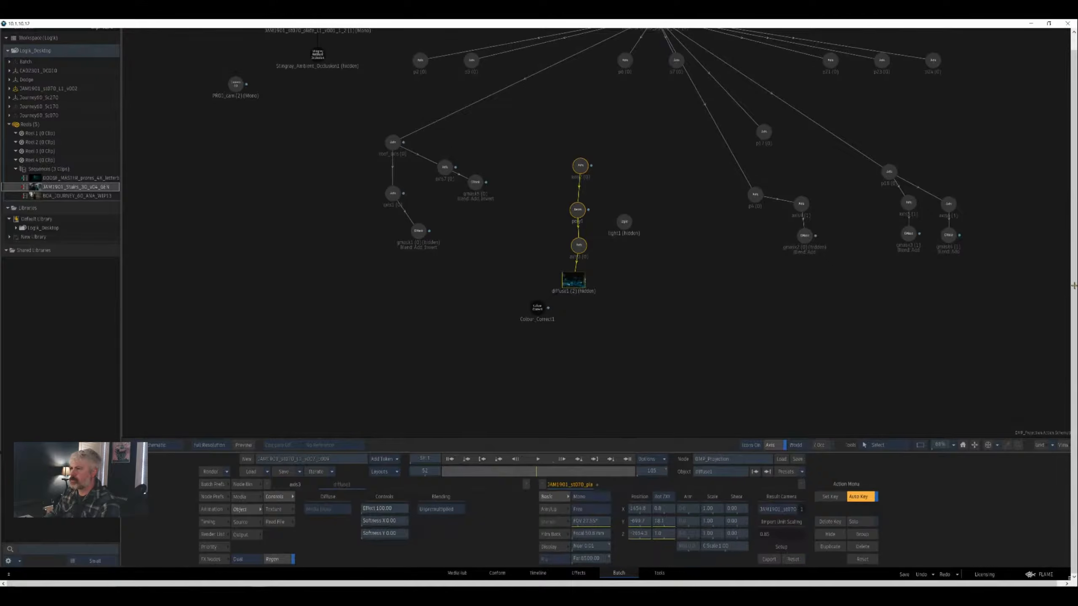
mouse_move(1073, 287)
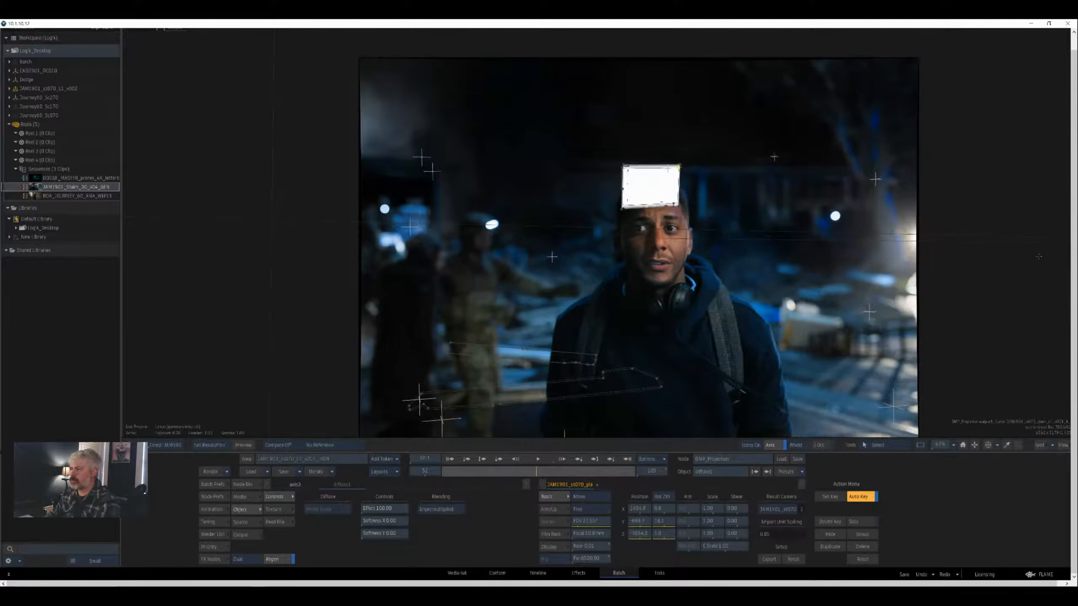
key("F8")
left_click(475, 183)
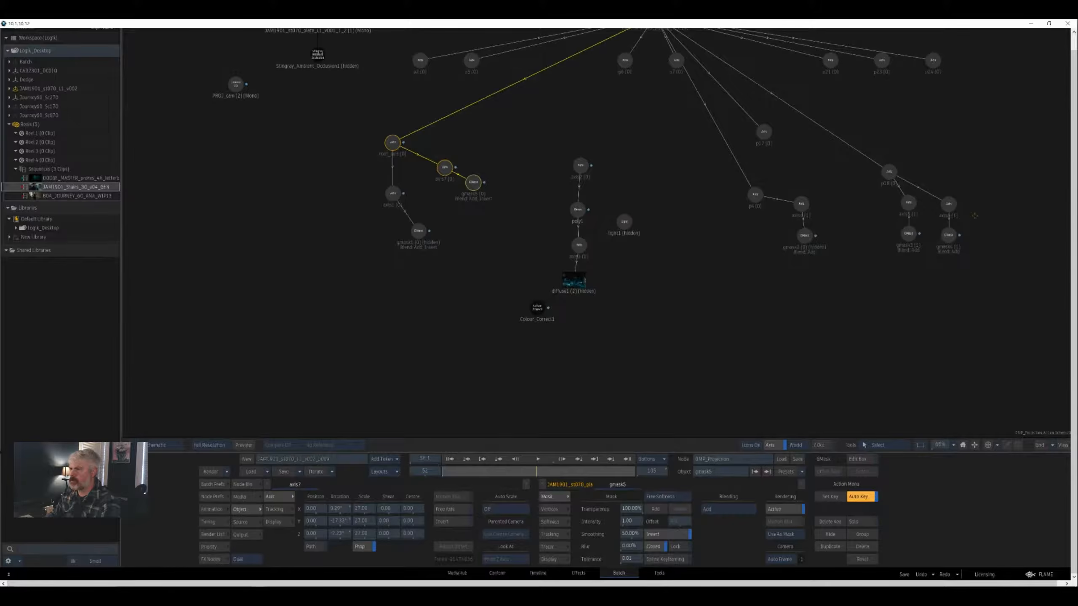
key("F4")
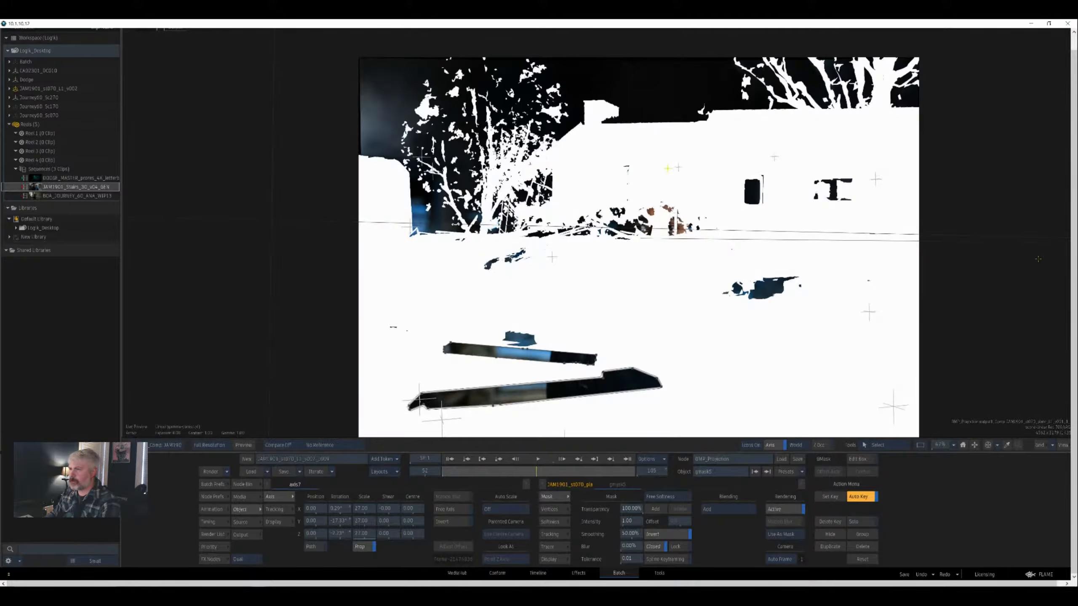
- Select the Stingray Ambient Occlusion shader in DMP_Projection and view the shaded scan geometry over the whole frame
key("F8")
left_click(317, 54)
key("F4")
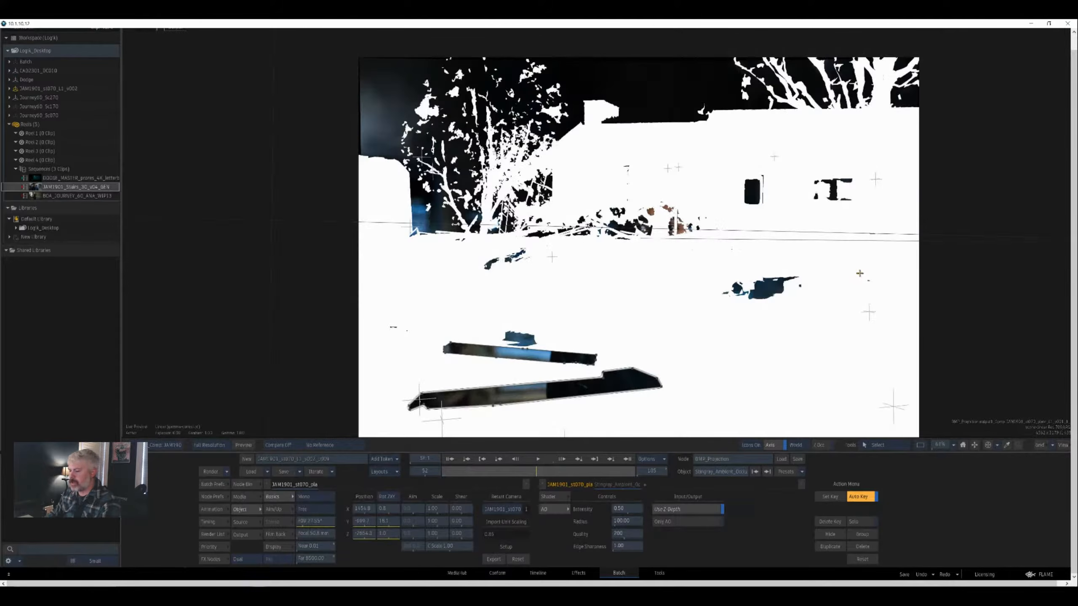
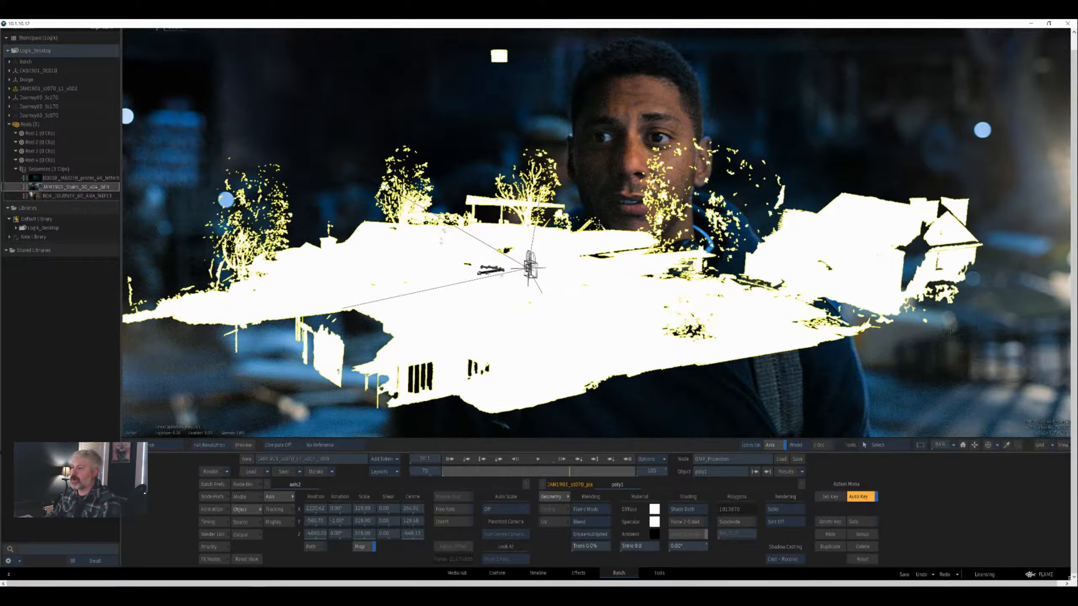
key("F4")
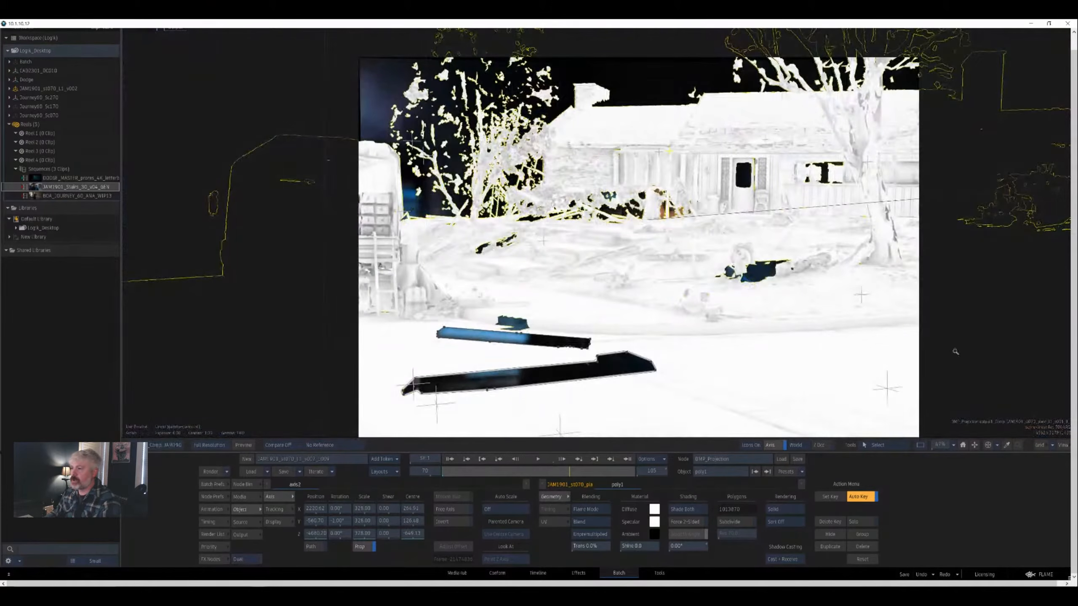
left_click_drag(955, 351, 1010, 342)
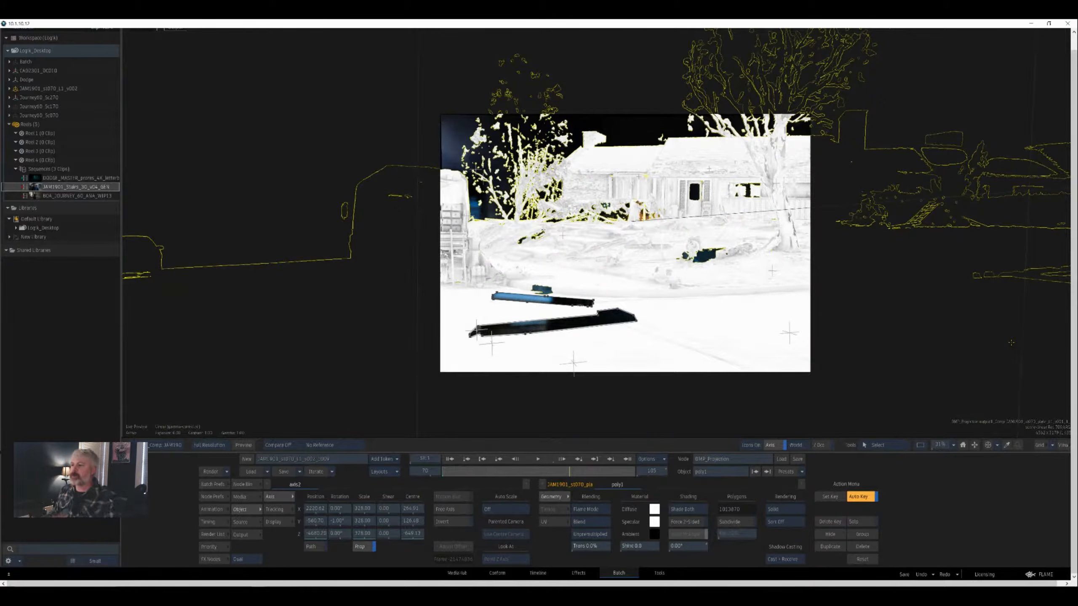
- Unhide the diffuse1 map in DMP_Projection and view the matte painting projected onto the geometry
key("F4")
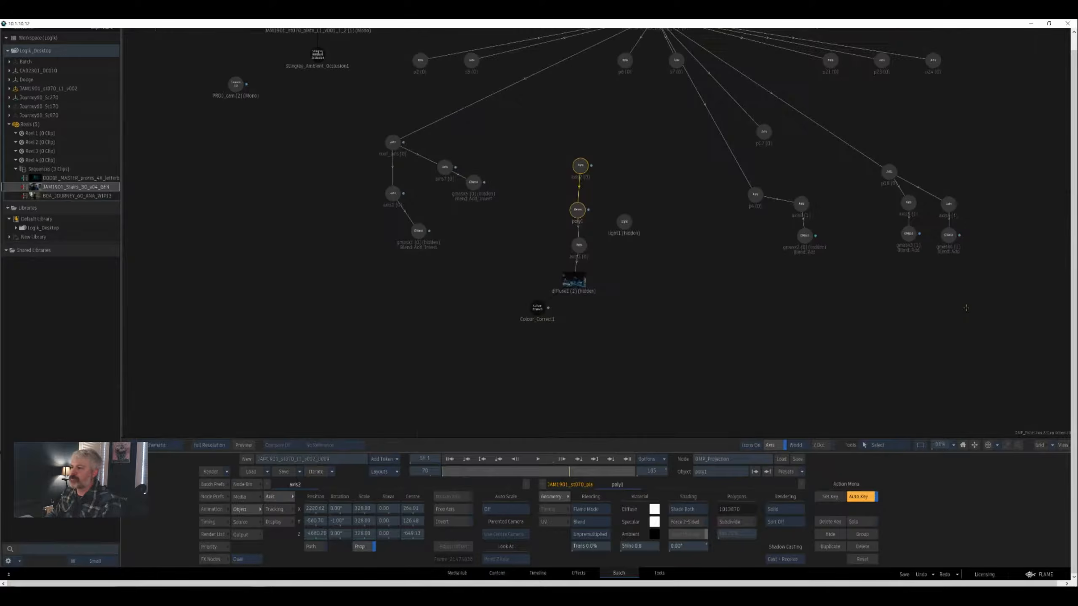
left_click_drag(600, 232, 602, 298)
key("F4")
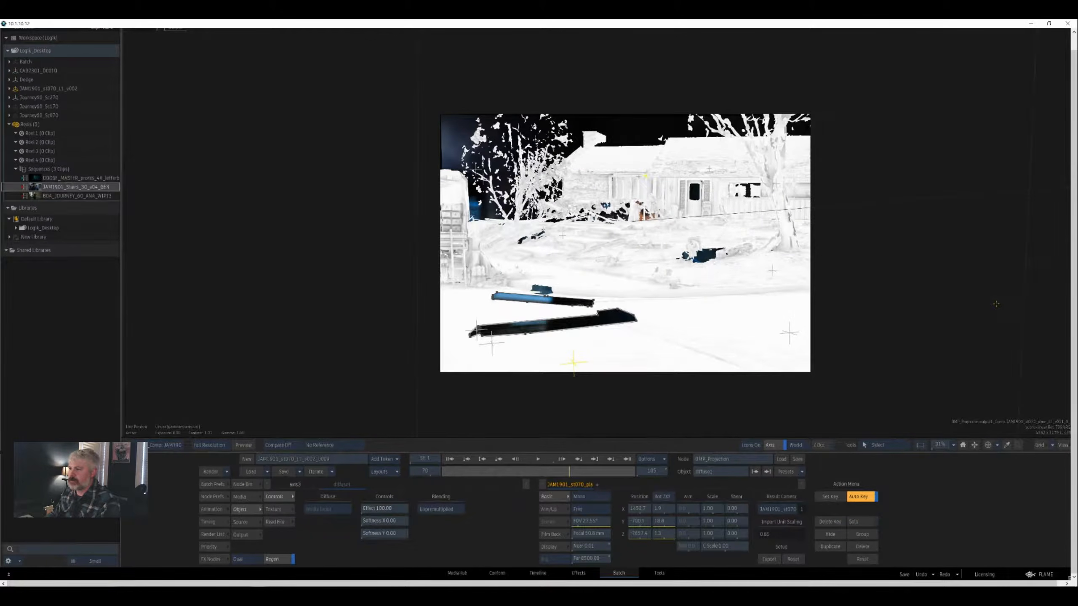
left_click_drag(625, 243, 581, 234)
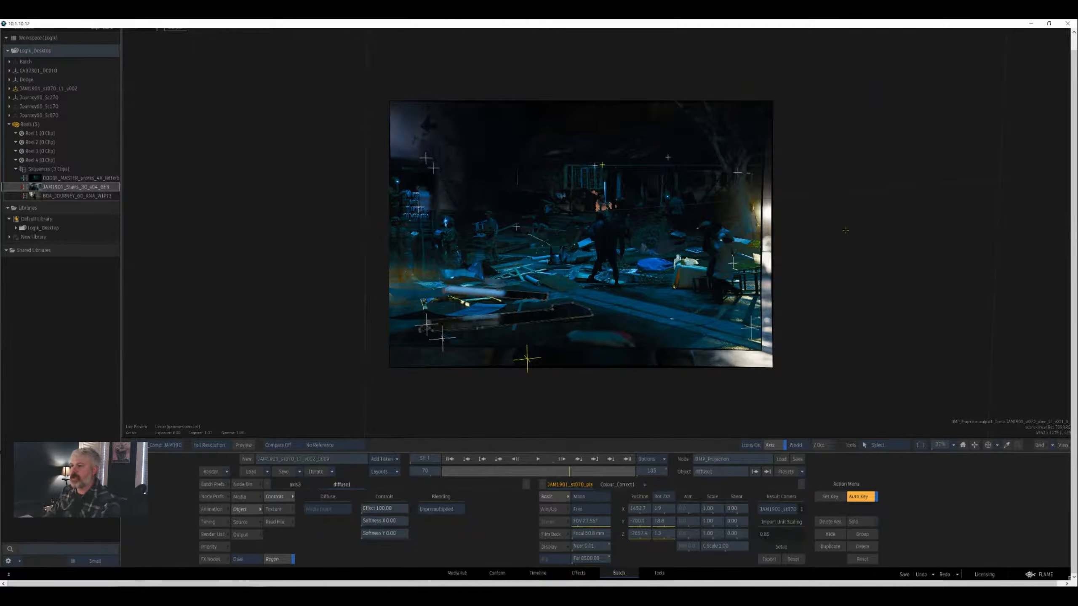
- View the original JAM1901 plate clip from the Batch schematic, scrub it to frame 67 and return to the schematic
key("Escape")
double_click(224, 88)
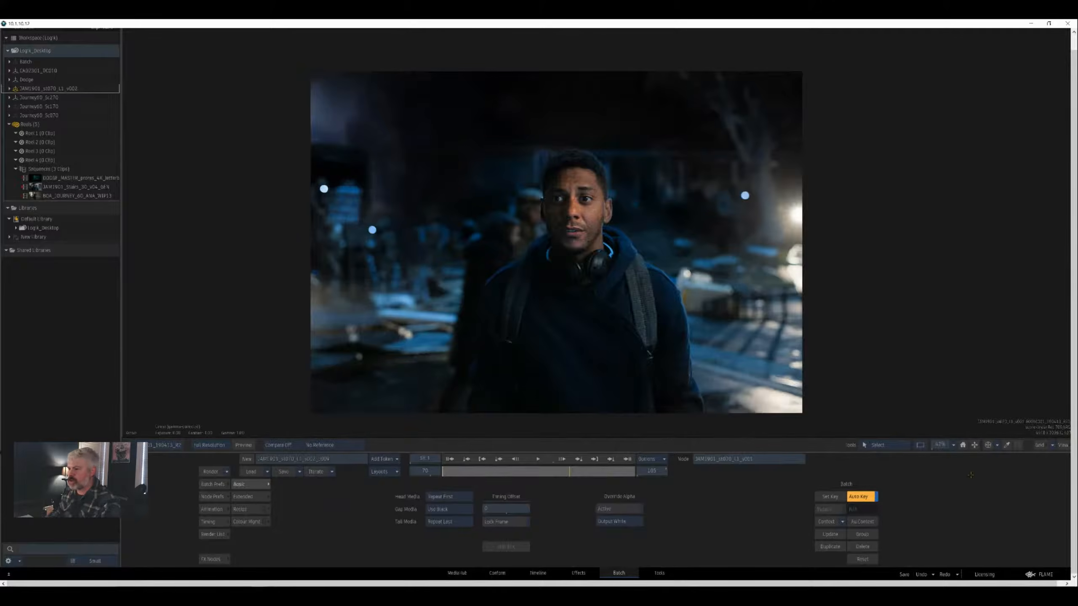
left_click_drag(959, 471, 993, 471)
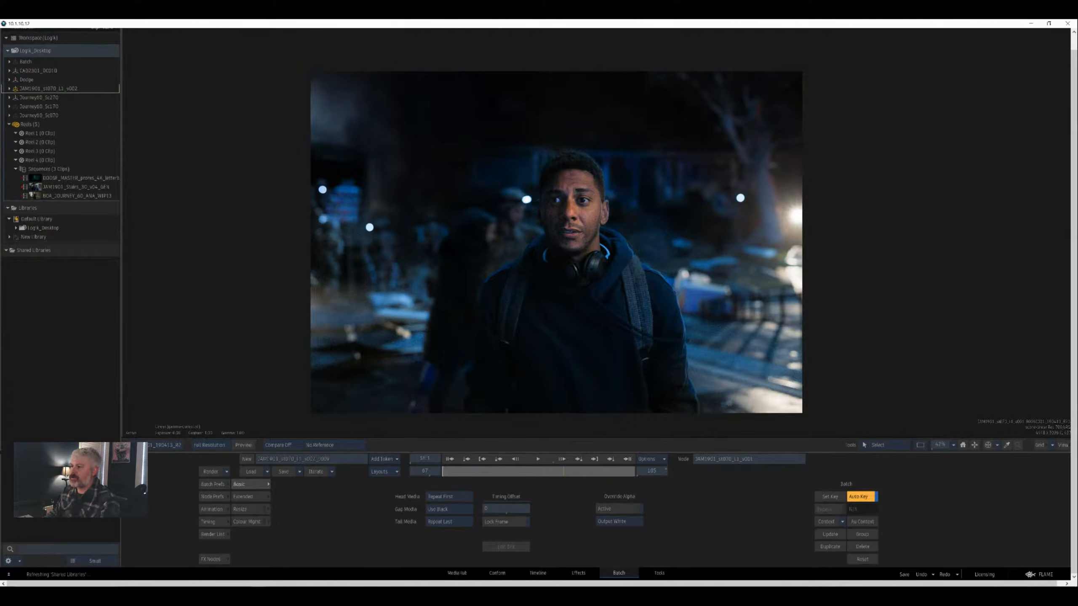
key("Escape")
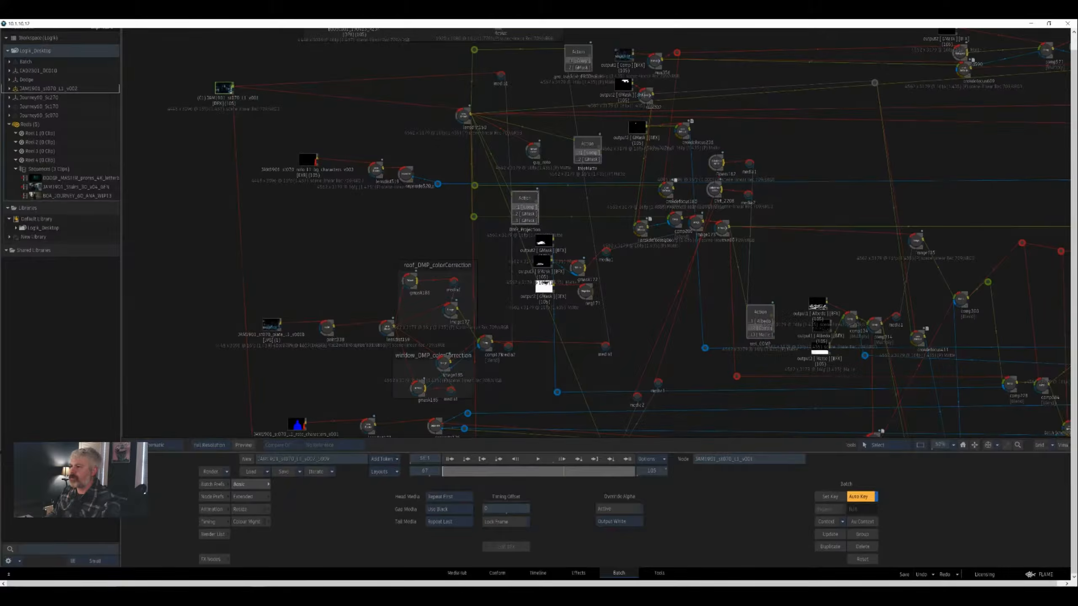
- Switch from the Batch schematic to the finished JAM1901 Stairs sequence in the timeline and view its house background up close
left_click_drag(645, 289, 546, 178)
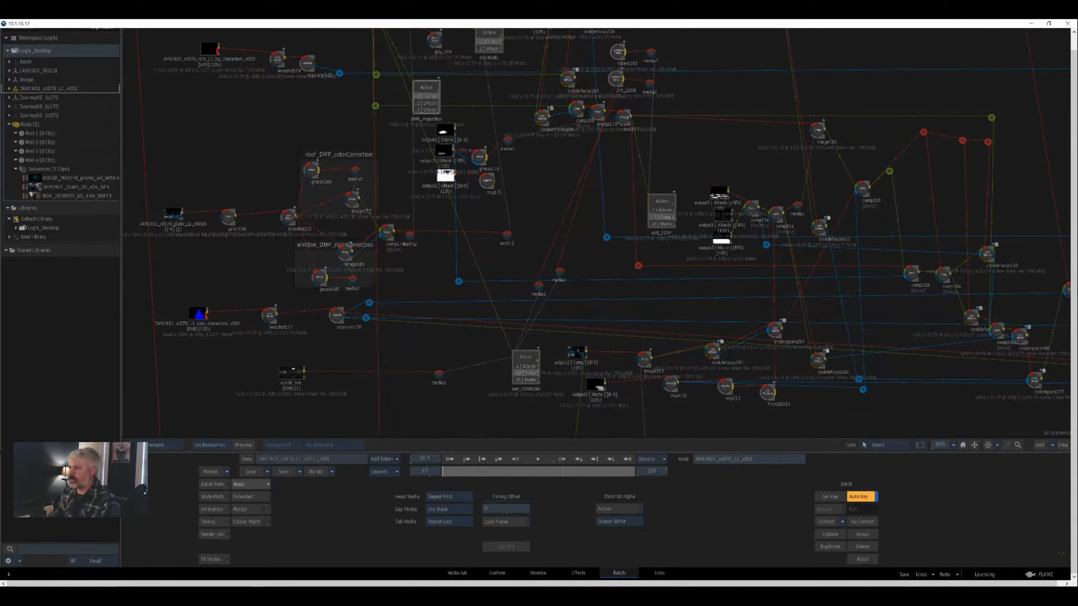
left_click(537, 573)
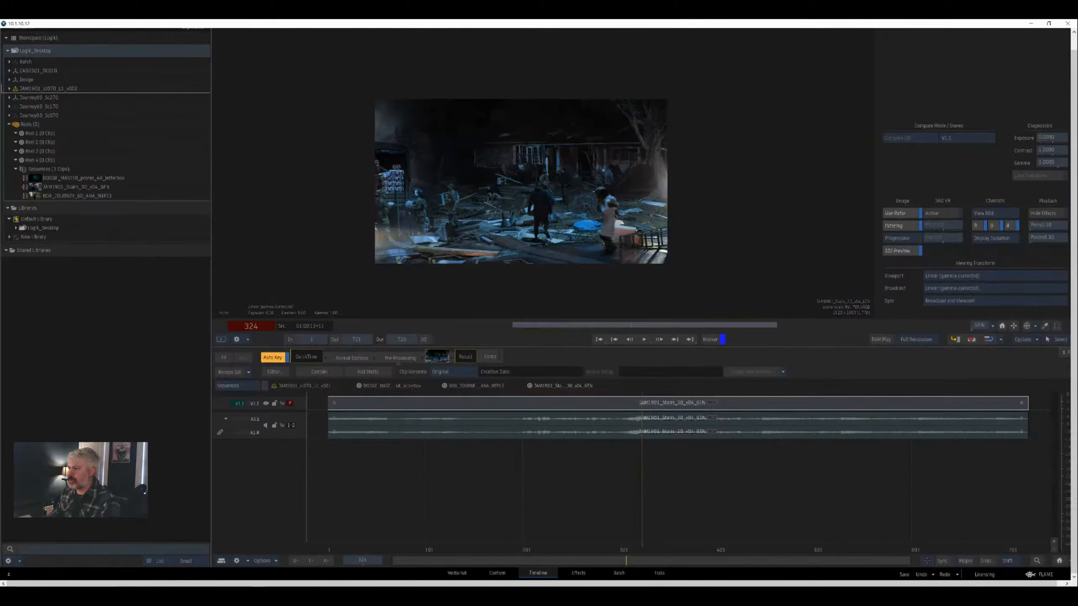
left_click_drag(521, 181, 611, 229)
key("space")
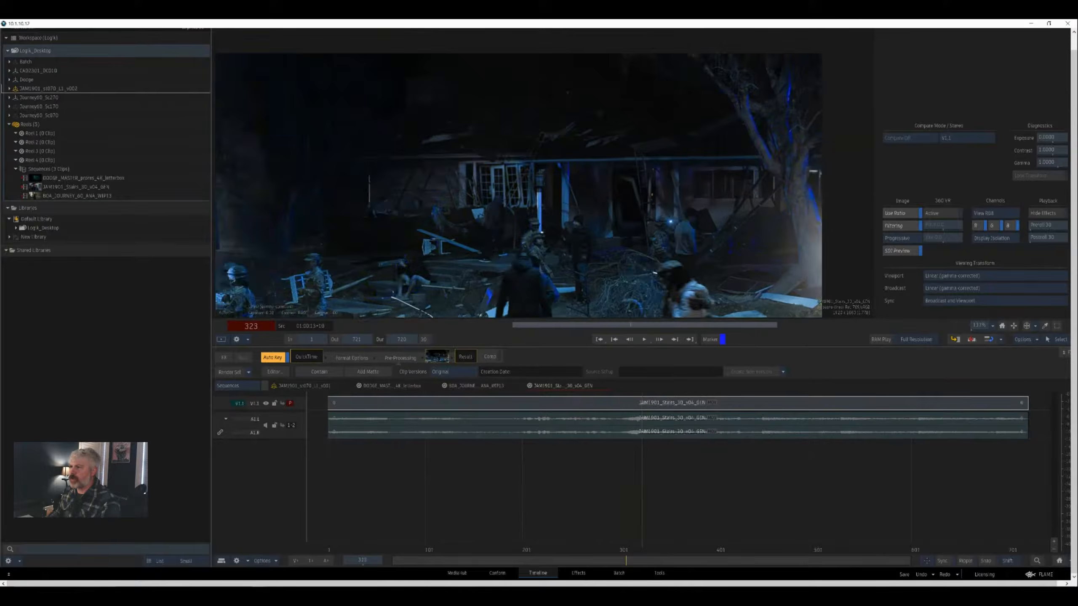
- Step back and forth through the finished shot up to frame 346 to examine how the house matte painting holds
key("Left")
key("Left")
key("Left")
key("Left")
key("Left")
key("Left")
key("Left")
key("Left")
key("Left")
key("Left")
key("Left")
key("Left")
key("Left")
key("Left")
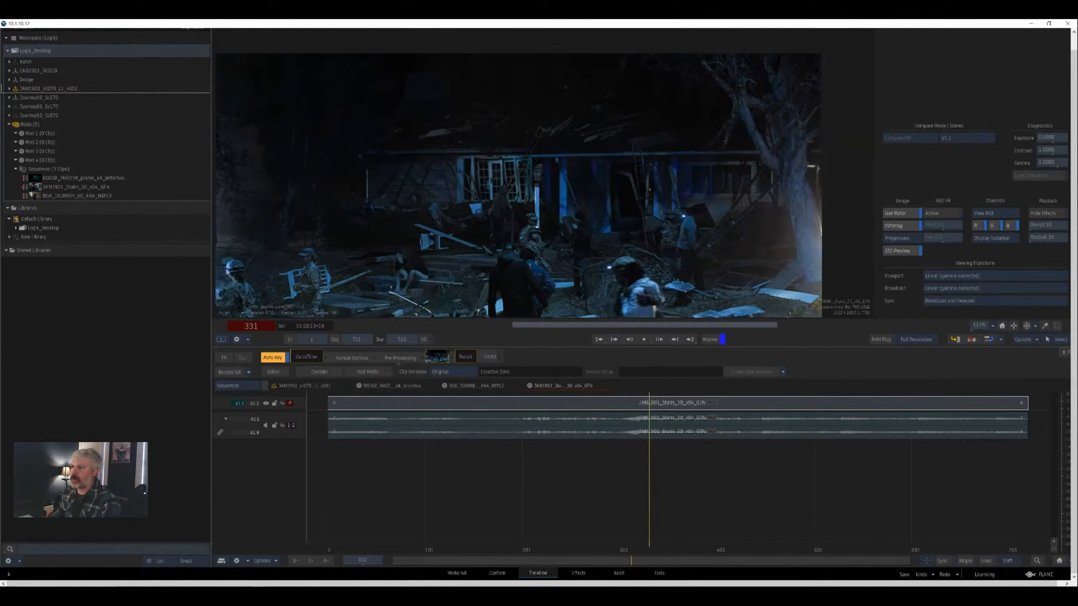
key("Right")
key("Right")
key("Right")
key("Right")
key("Right")
key("Right")
key("Right")
key("Right")
key("Right")
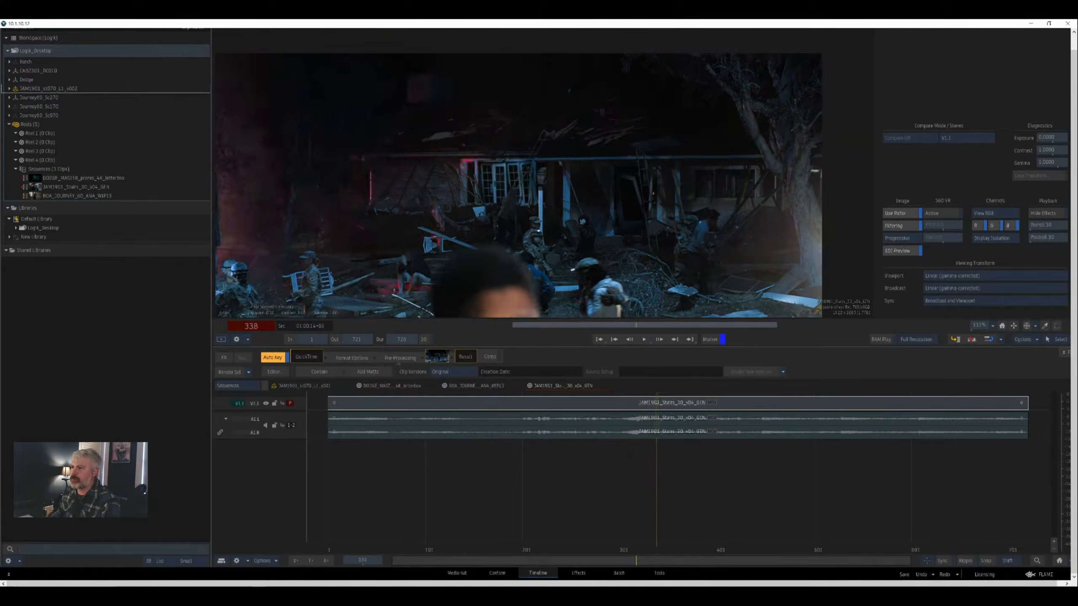
key("Right")
key("Right")
key("Left")
key("Left")
key("Left")
key("Left")
key("Left")
key("Left")
key("Left")
key("Left")
key("Left")
key("Left")
key("Left")
key("Left")
key("Left")
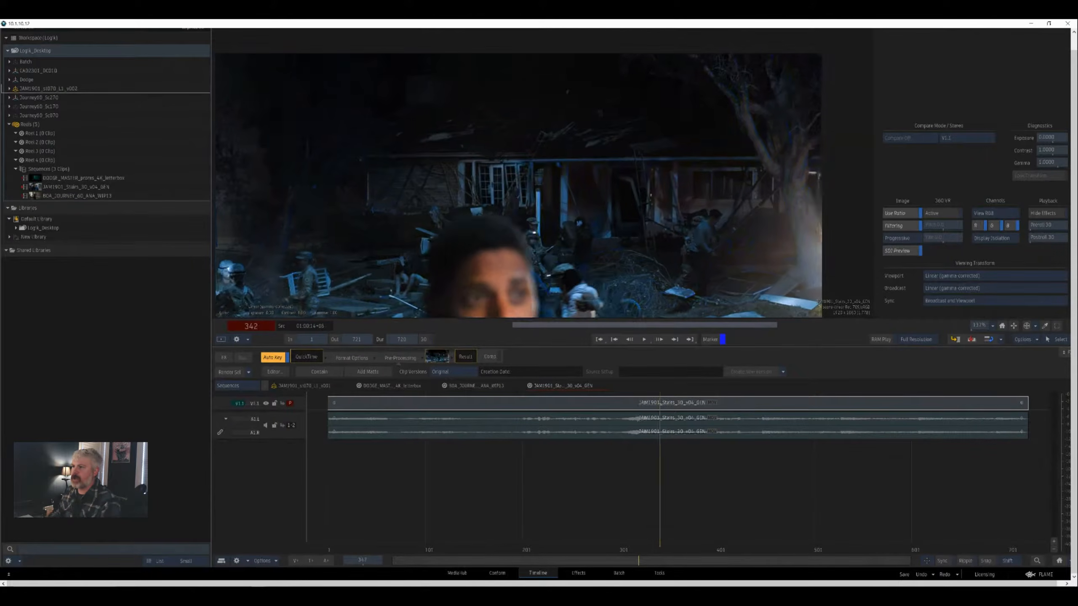
key("Right")
key("Right")
key("Right")
key("Right")
key("Right")
key("Right")
key("Right")
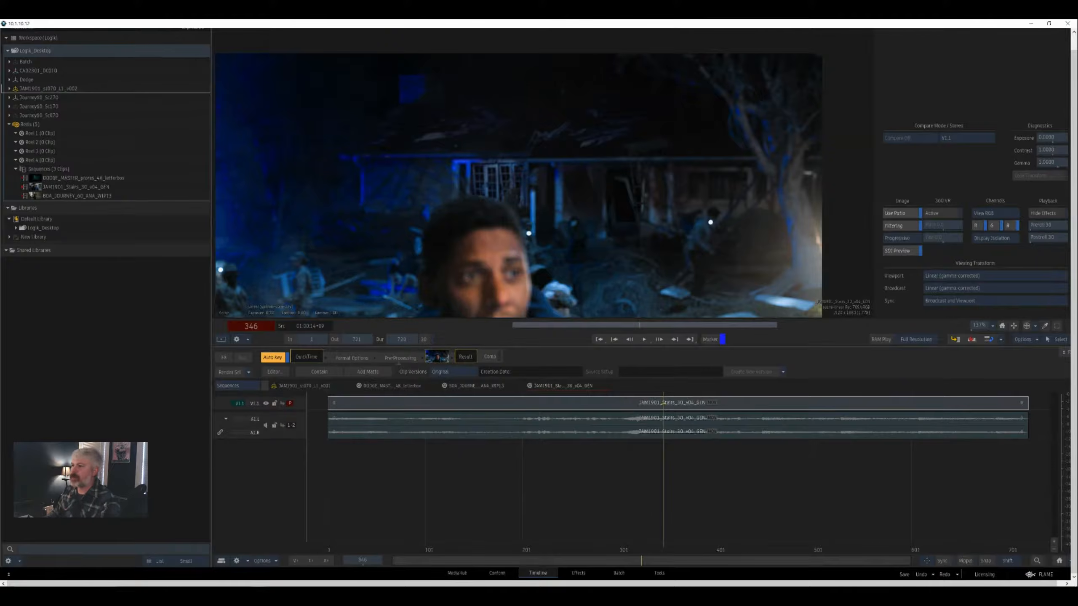
- View the whole composite with the foreground actor at frame 346 and return to the reels overview
left_click_drag(1000, 235, 784, 195)
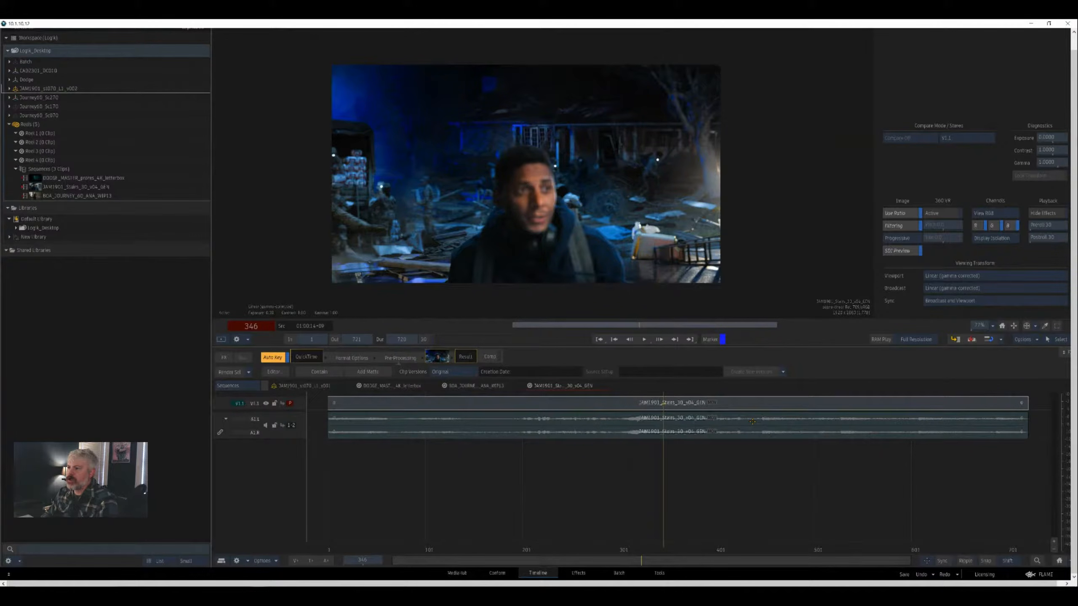
left_click_drag(966, 179, 858, 135)
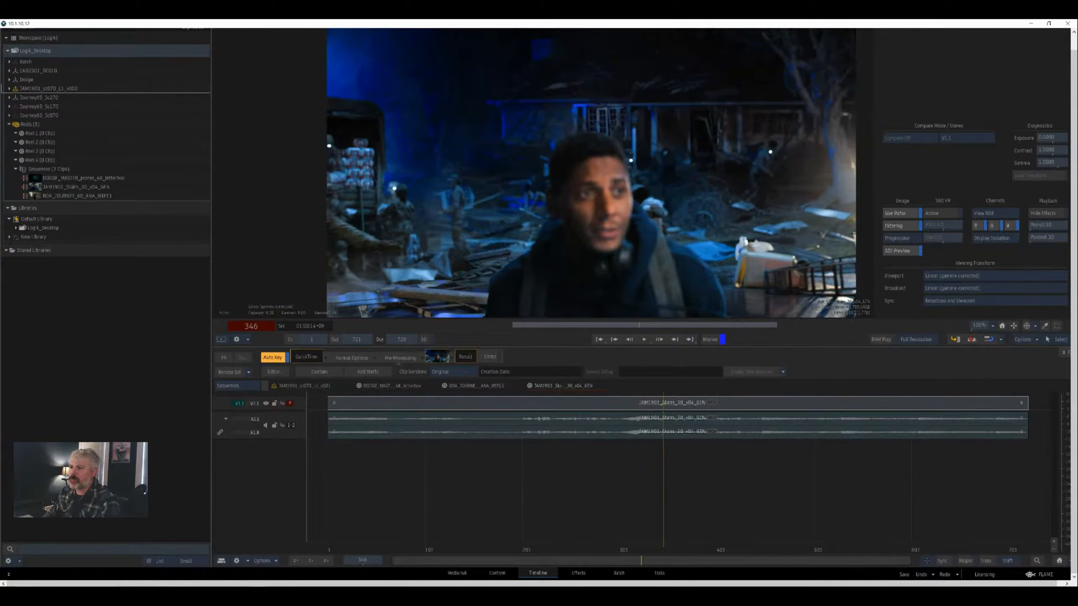
key("Escape")
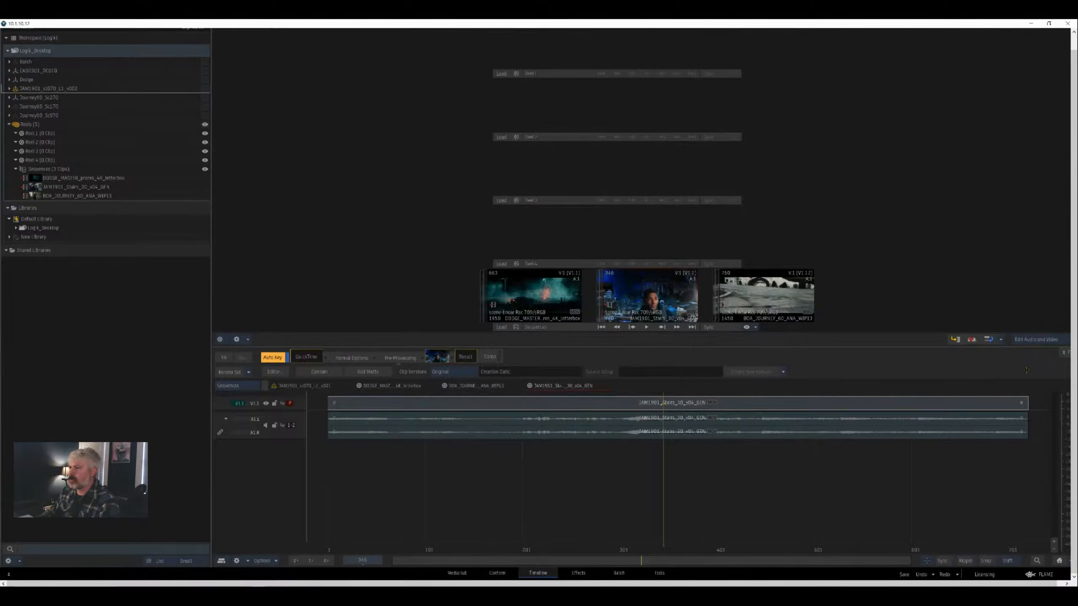
- Return to the Batch setup, view the geo_track_w_PROJection result and hide its foreground garbage mask
left_click(619, 573)
left_click_drag(1013, 130, 1052, 265)
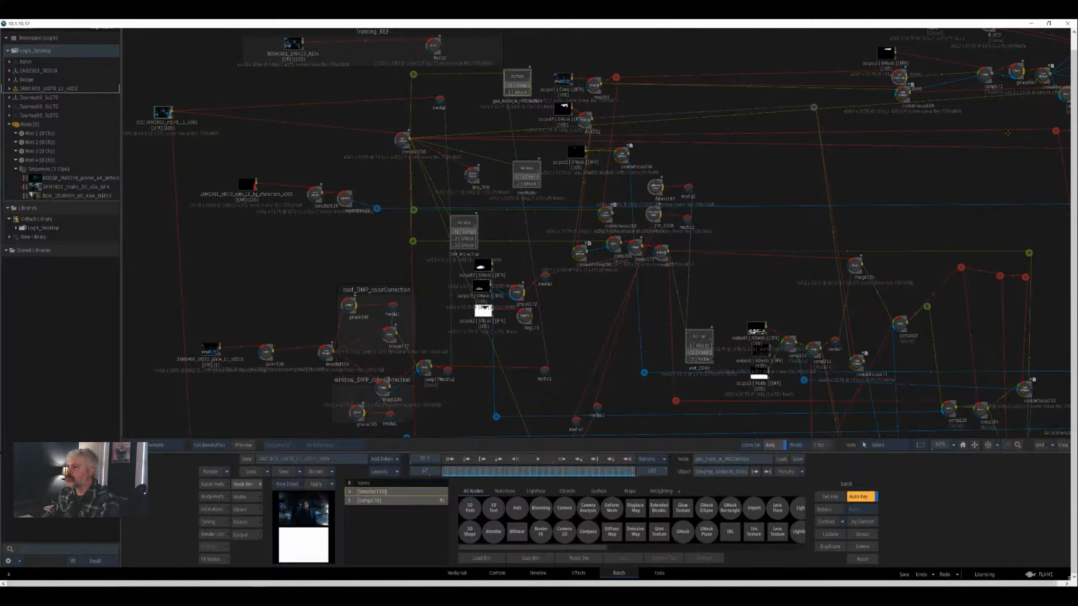
key("F4")
left_click_drag(983, 223, 997, 225)
left_click(796, 243)
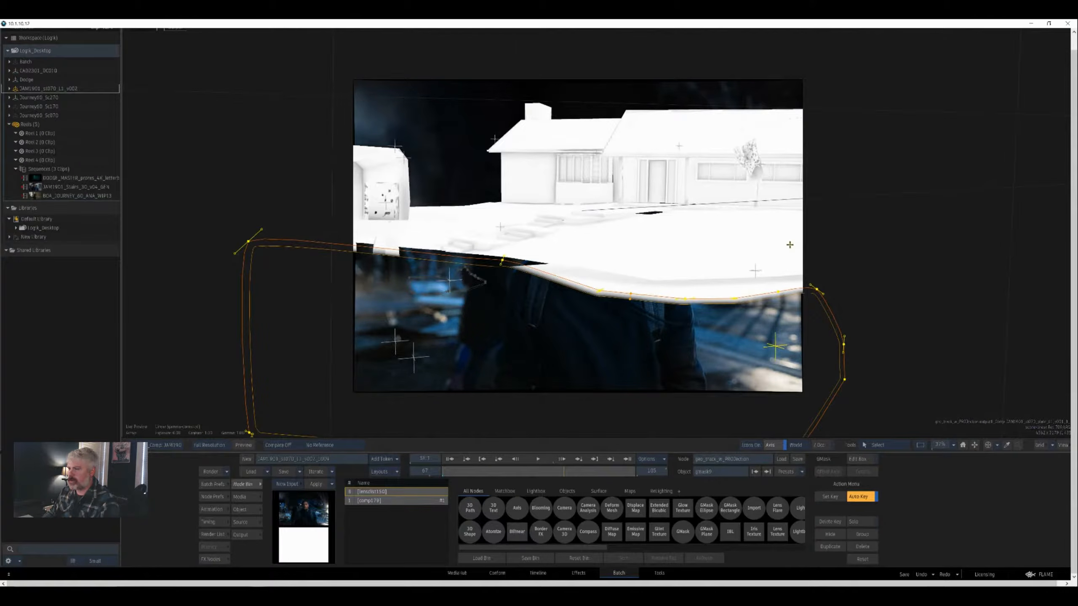
key("shift+h")
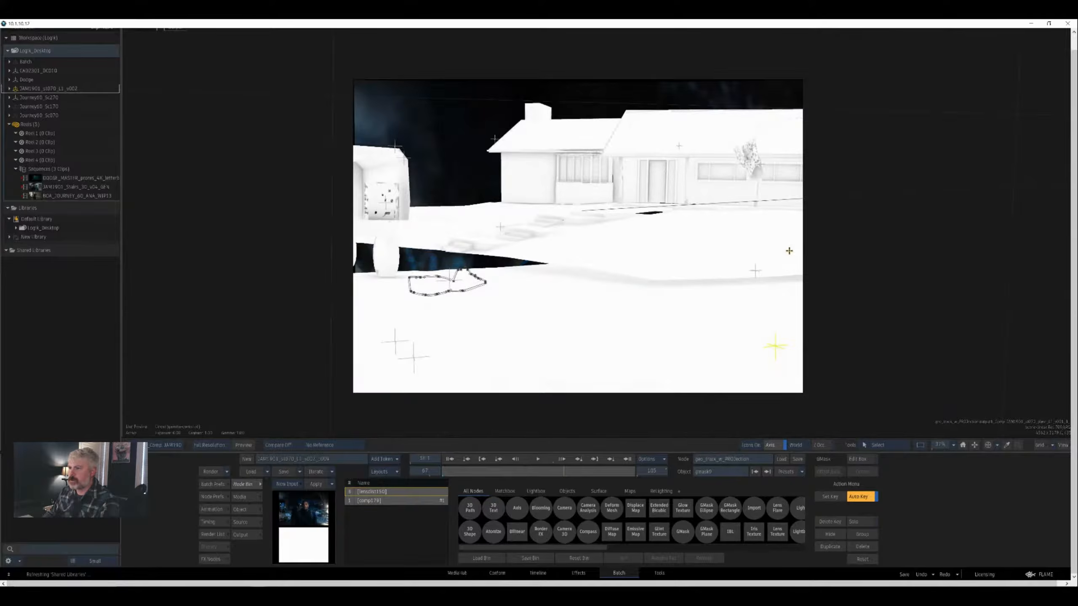
- Select the poly1 geometry and examine the wireframes of the house, truck and ground against the tracked plate
left_click(869, 242)
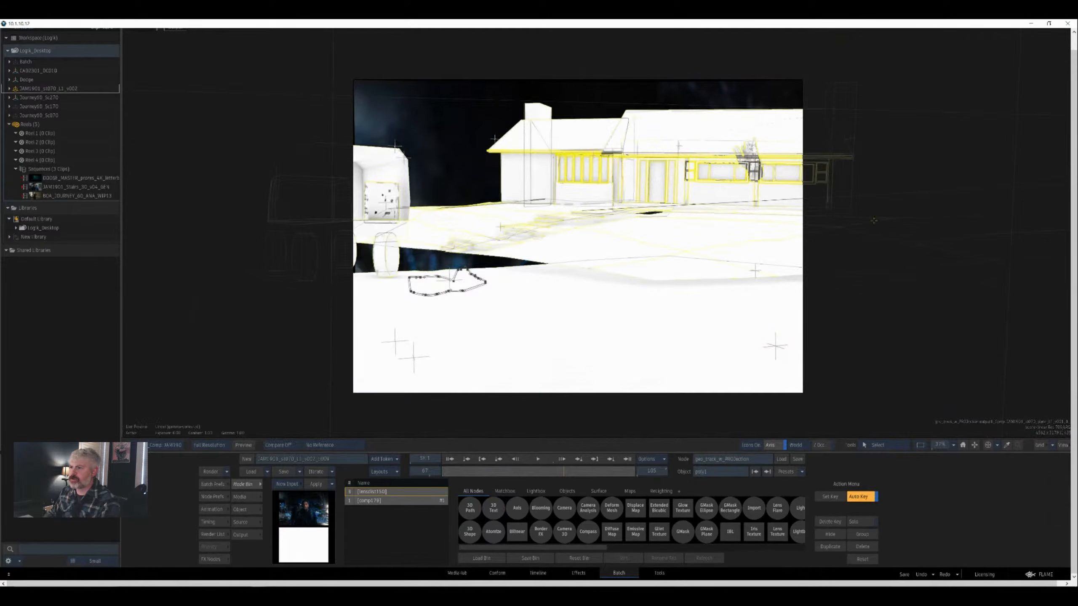
left_click_drag(885, 243, 1001, 253)
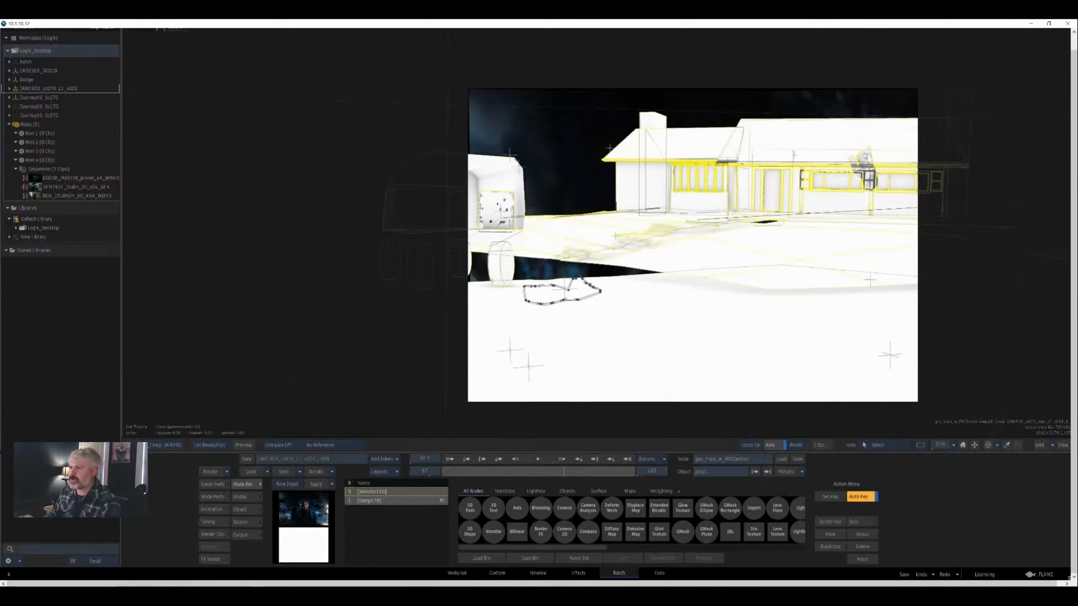
scroll(599, 225, "up", 3)
scroll(873, 251, "up", 3)
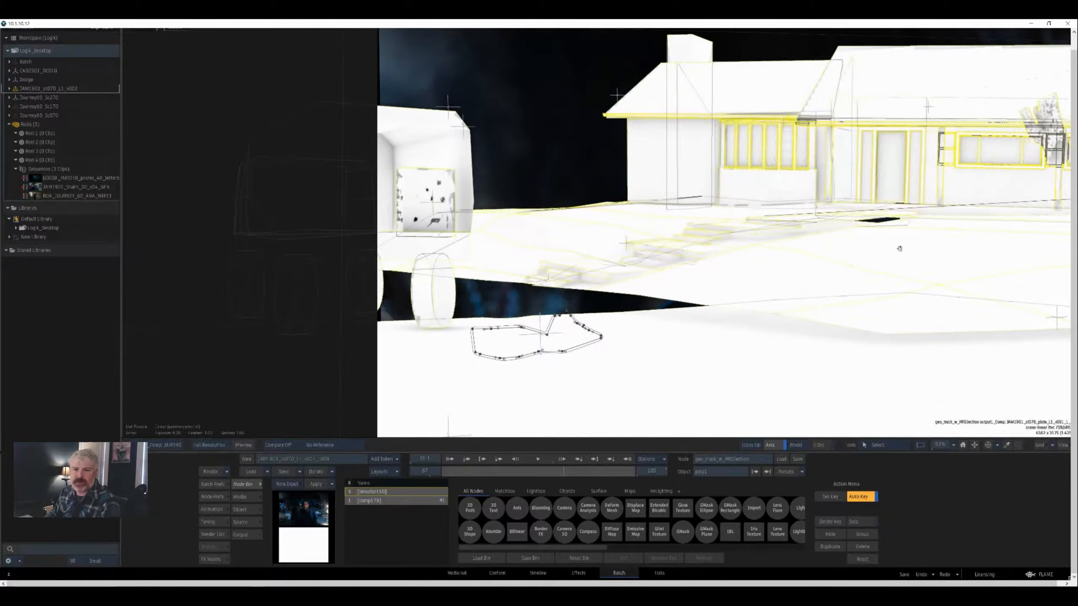
scroll(954, 241, "down", 2)
scroll(954, 241, "down", 5)
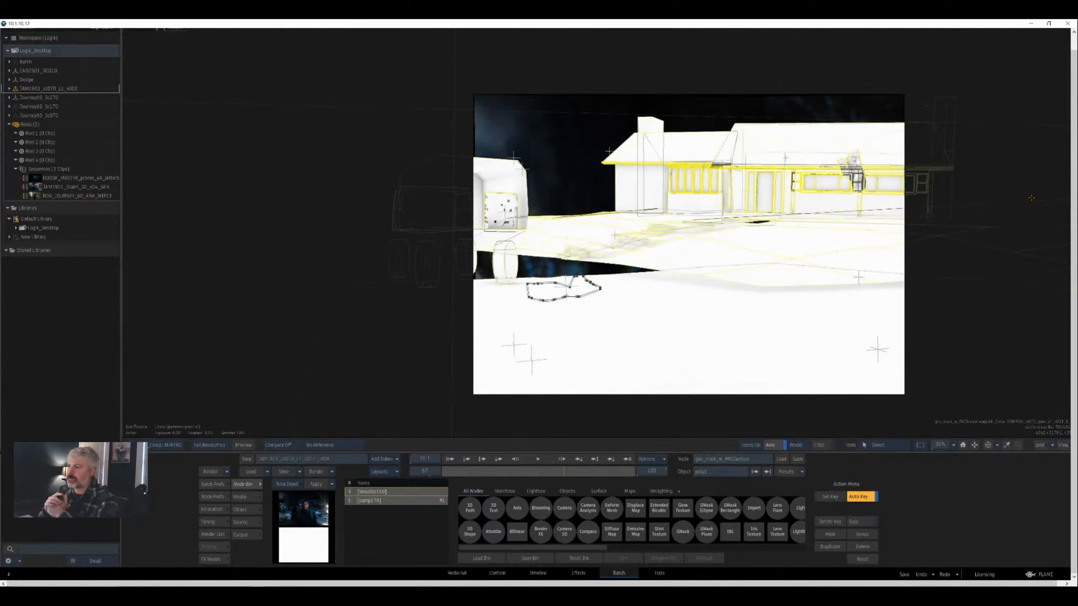
left_click_drag(1007, 356, 955, 342)
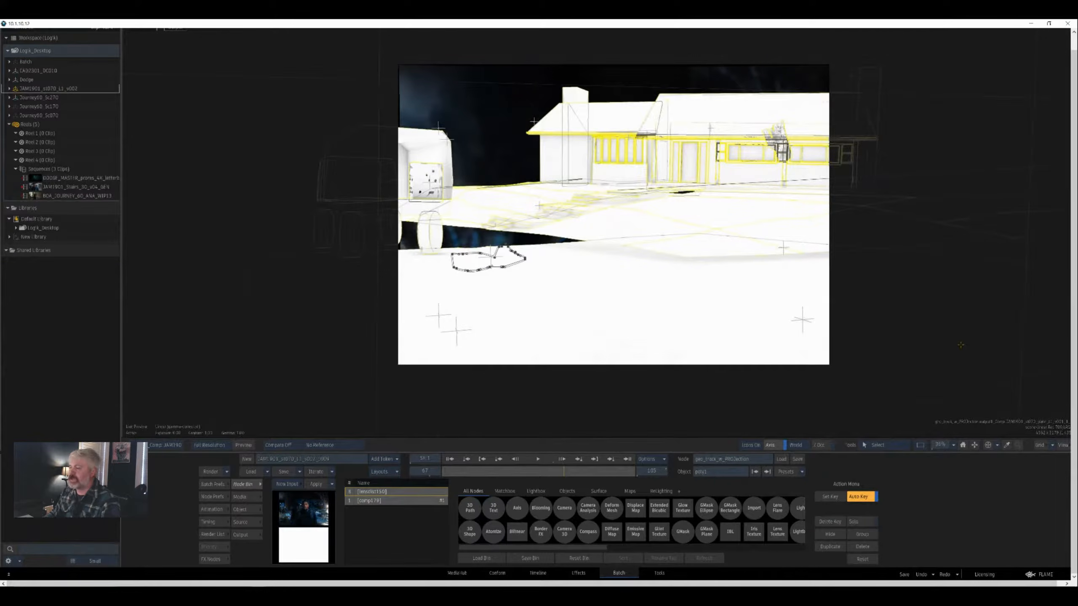